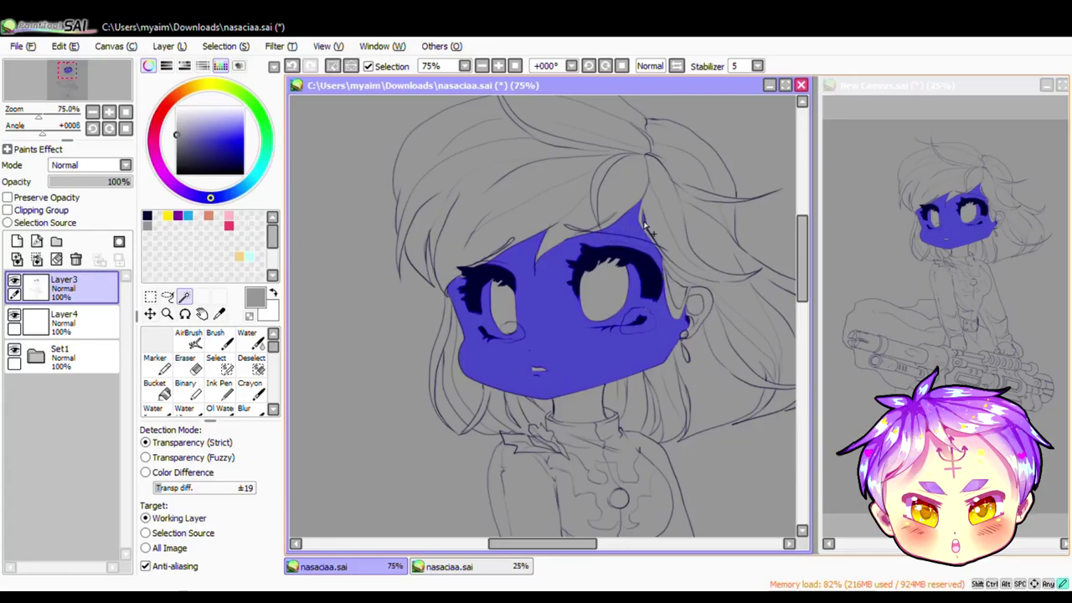
Step: Add the ear and neck areas to the magic wand skin selection on the line art layer
{"action": "left_click", "coordinate": [675, 289]}
{"action": "left_click", "coordinate": [697, 317]}
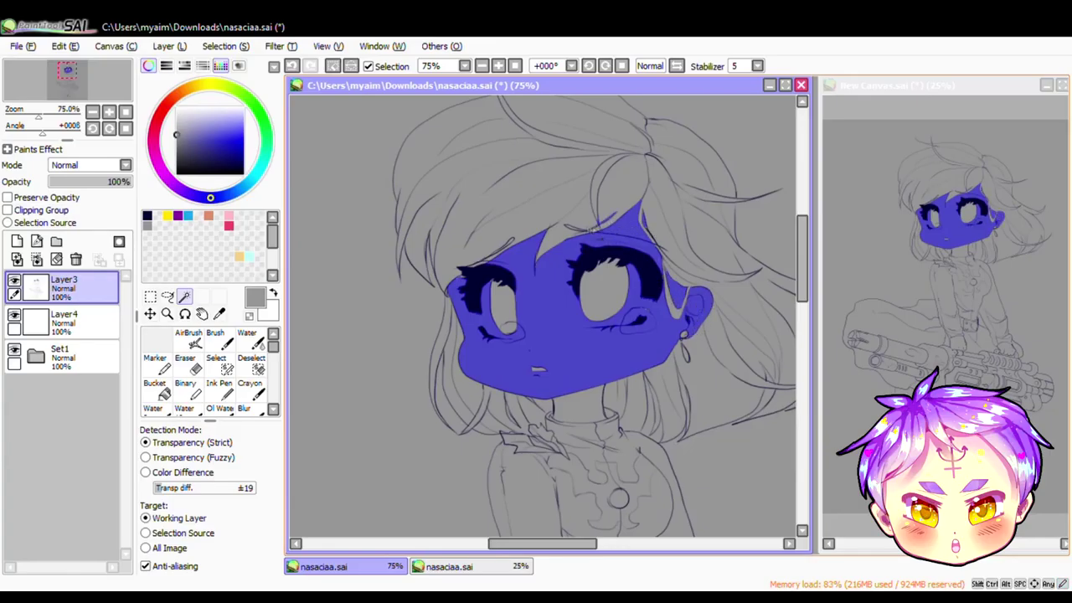
{"action": "scroll", "coordinate": [545, 318], "scroll_direction": "down", "scroll_amount": 6}
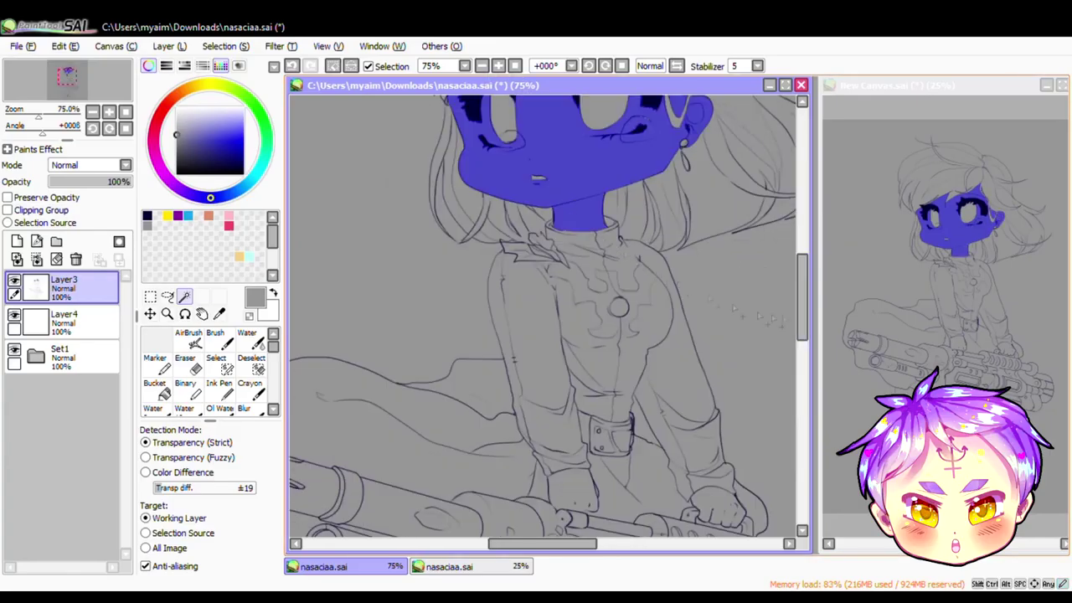
{"action": "left_click", "coordinate": [586, 247]}
{"action": "key", "text": "ctrl+z"}
Step: Add both of the character's hands to the magic wand skin selection
{"action": "left_click", "coordinate": [716, 283]}
{"action": "key", "text": "ctrl+plus"}
{"action": "key", "text": "ctrl+plus"}
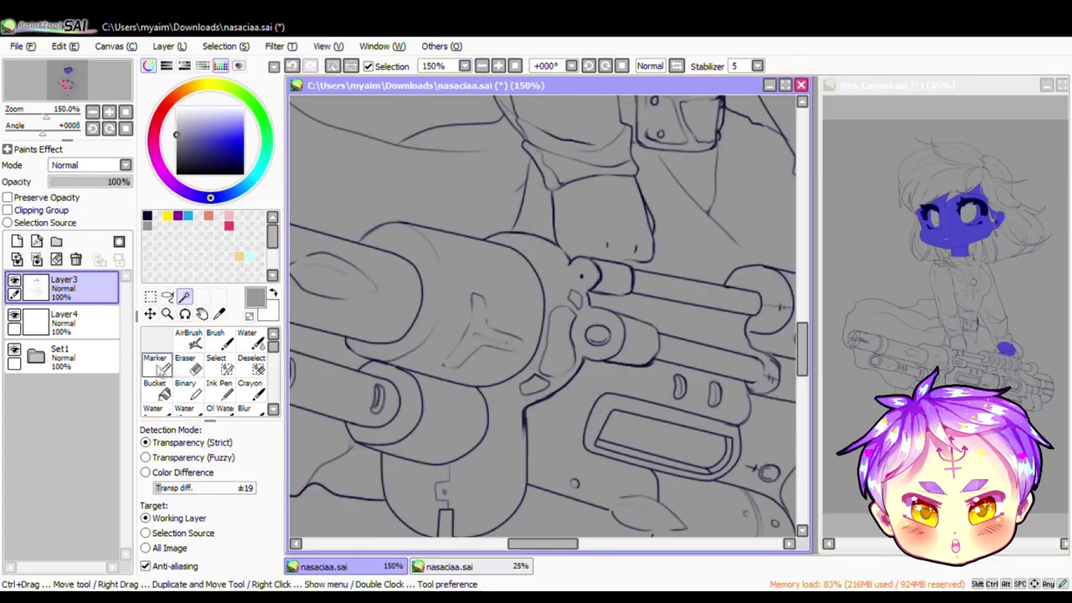
{"action": "key", "text": "m"}
{"action": "key", "text": "w"}
{"action": "left_click", "coordinate": [644, 230]}
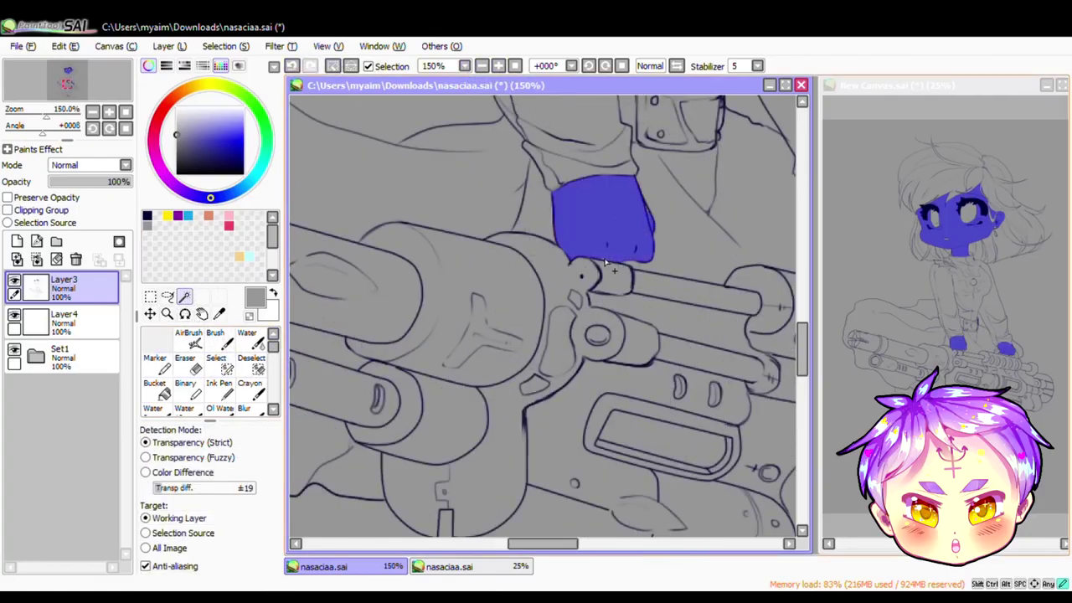
Step: Fill both selected hands with a pale peach skin colour on Layer4 using the Bucket
{"action": "key", "text": "ctrl+minus"}
{"action": "key", "text": "ctrl+minus"}
{"action": "key", "text": "ctrl+minus"}
{"action": "left_click", "coordinate": [155, 387]}
{"action": "left_click", "coordinate": [186, 87]}
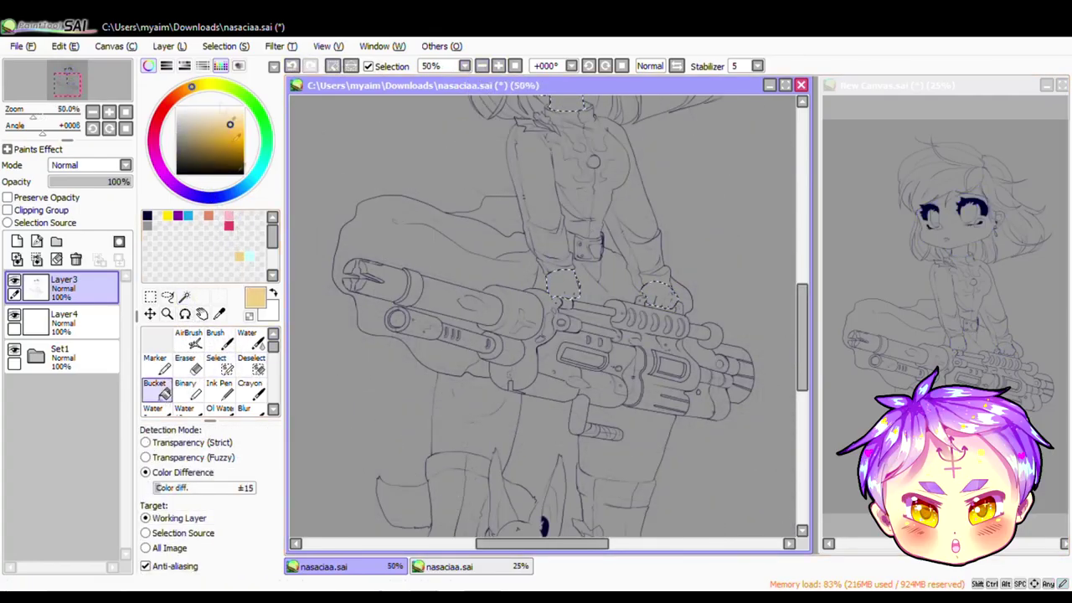
{"action": "left_click_drag", "start_coordinate": [210, 142], "coordinate": [242, 115]}
{"action": "left_click", "coordinate": [563, 285]}
{"action": "left_click", "coordinate": [64, 318]}
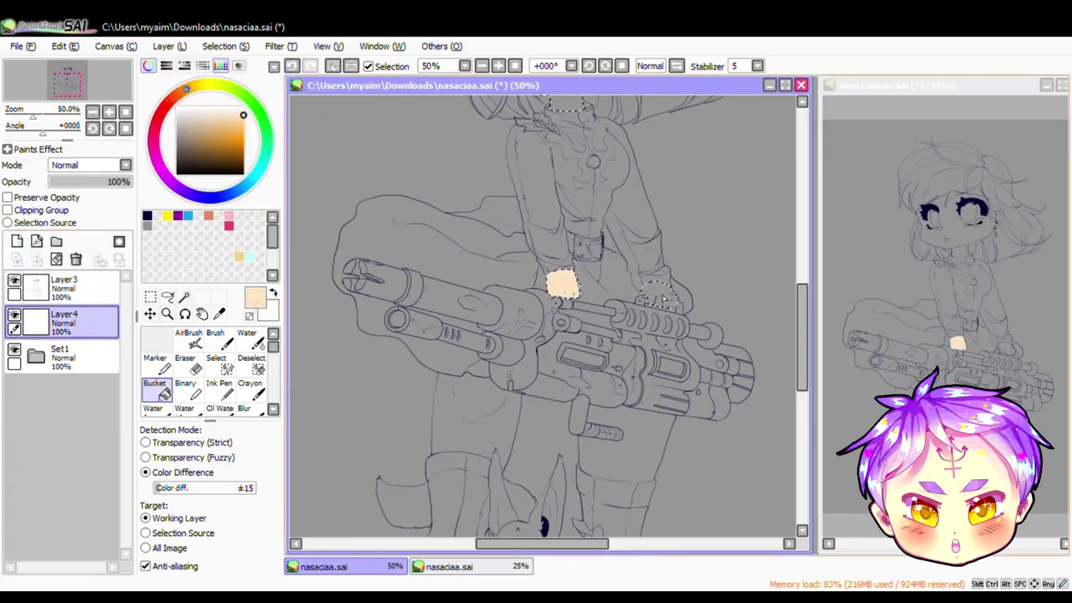
{"action": "left_click", "coordinate": [658, 293]}
Step: Extend the skin selection beside the ear and fill the face, ear and neck with the same peach on Layer4
{"action": "scroll", "coordinate": [544, 318], "scroll_direction": "up", "scroll_amount": 3}
{"action": "scroll", "coordinate": [544, 318], "scroll_direction": "up", "scroll_amount": 1}
{"action": "key", "text": "w"}
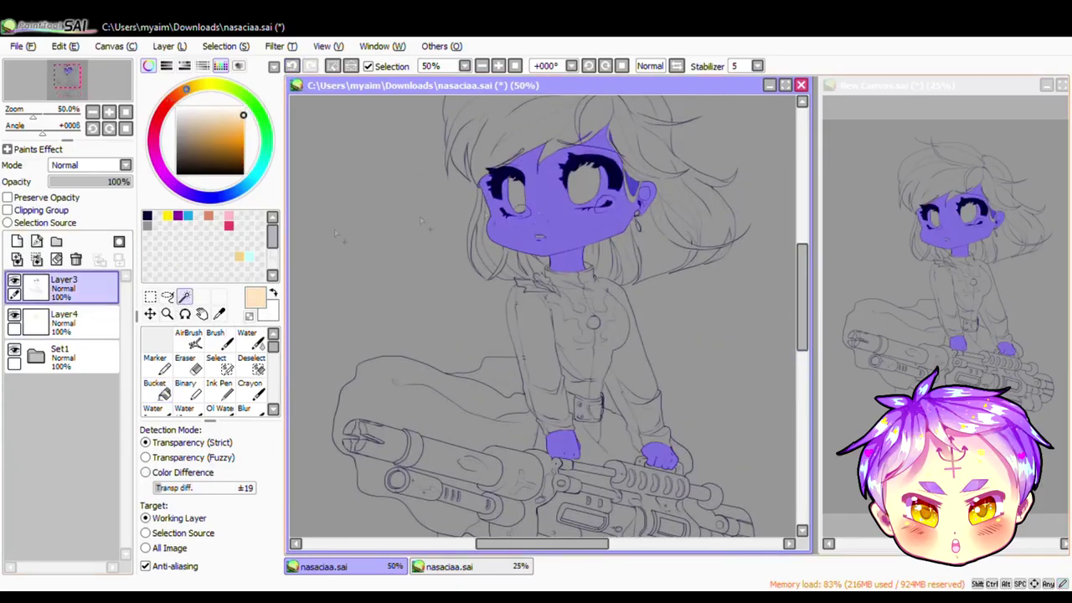
{"action": "left_click", "coordinate": [155, 385]}
{"action": "scroll", "coordinate": [184, 368], "scroll_direction": "down", "scroll_amount": 2}
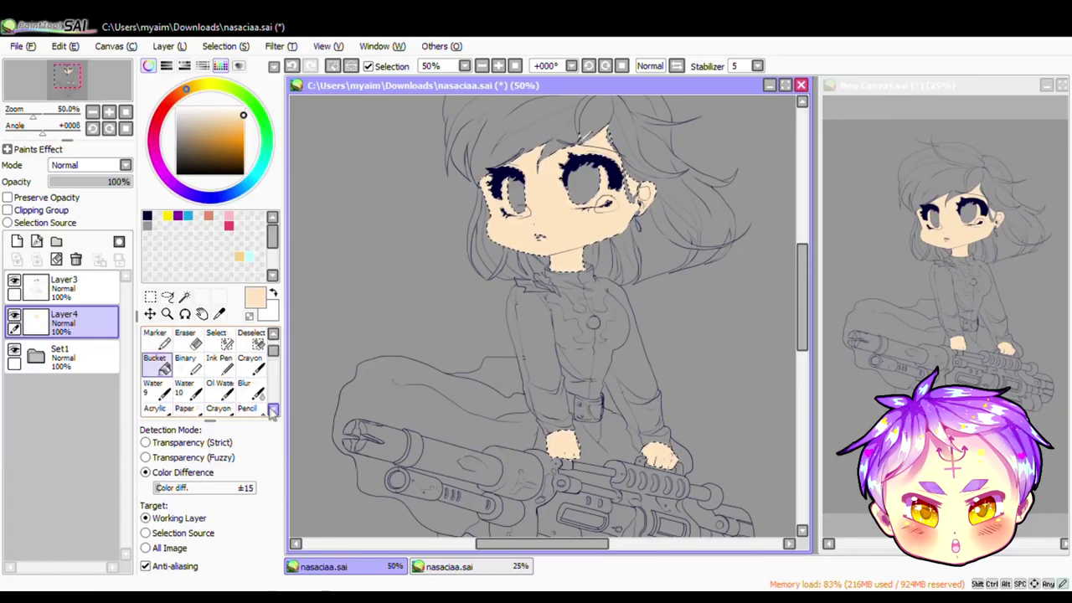
Step: Touch up the unfilled skin gaps with the Pen at size 100 and clear the selection
{"action": "left_click", "coordinate": [244, 408]}
{"action": "left_click_drag", "start_coordinate": [212, 452], "coordinate": [280, 450]}
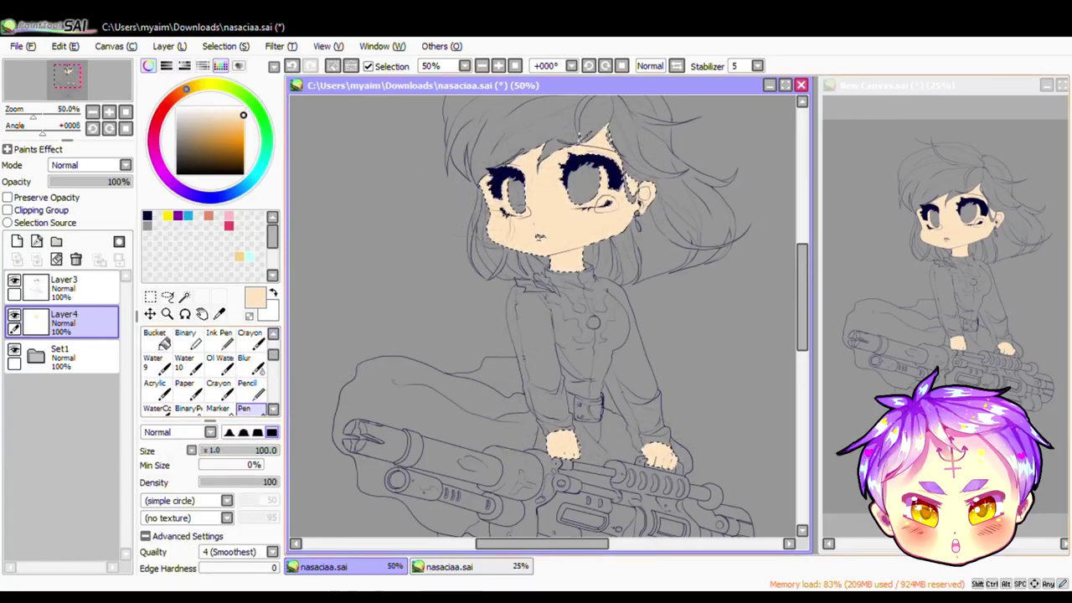
{"action": "key", "text": "ctrl+d"}
{"action": "key", "text": "a"}
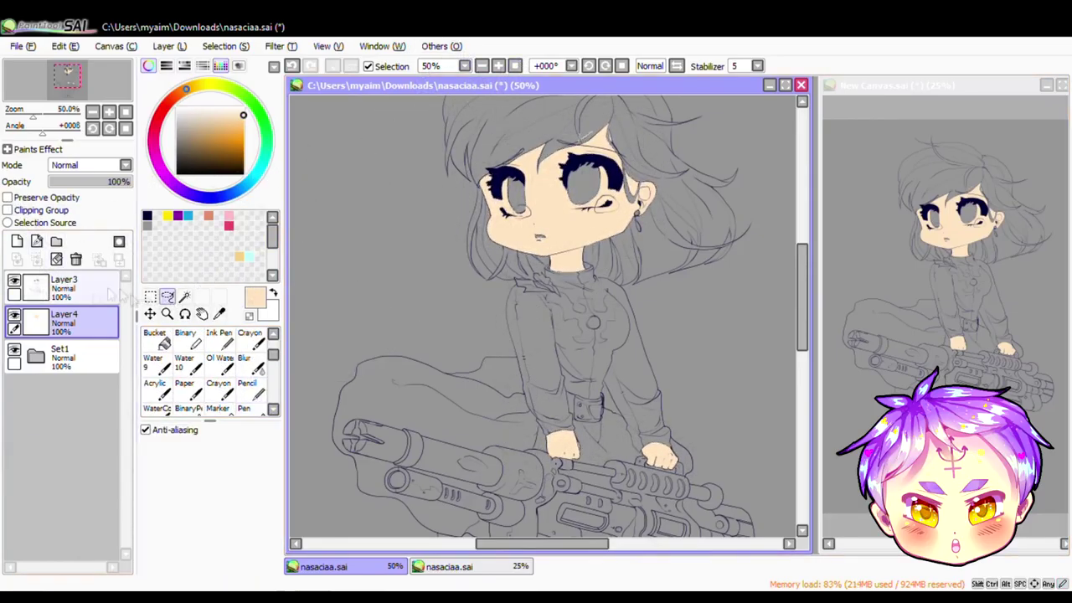
Step: Create a layer above Layer4, clip it to the skin, and ready the Pen at size 34 with the terracotta swatch
{"action": "left_click", "coordinate": [17, 241]}
{"action": "left_click", "coordinate": [498, 66]}
{"action": "left_click", "coordinate": [214, 218]}
{"action": "left_click", "coordinate": [243, 408]}
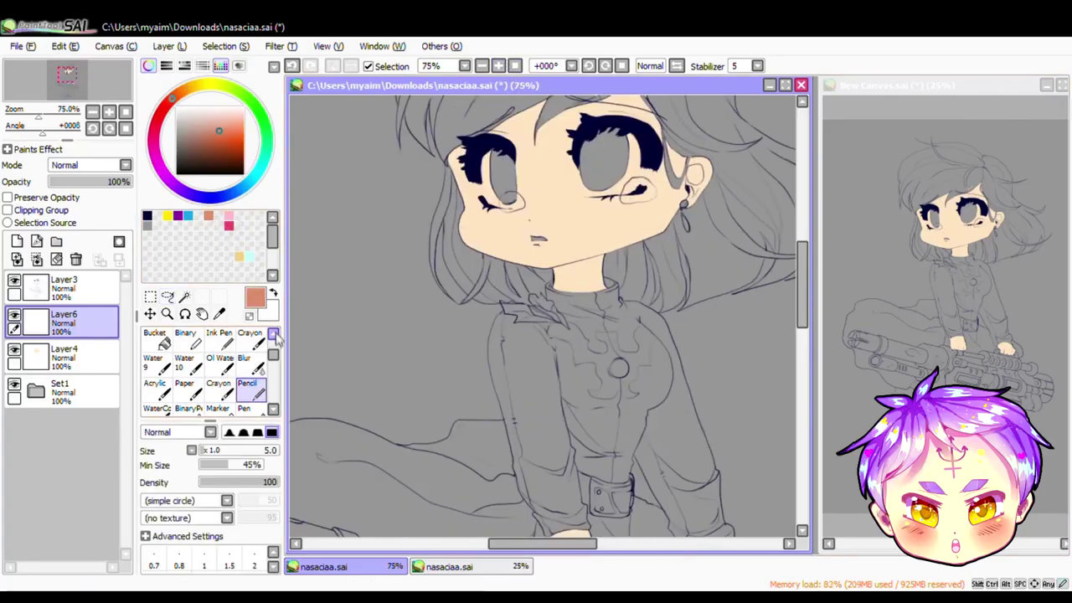
{"action": "scroll", "coordinate": [243, 385], "scroll_direction": "down", "scroll_amount": 1}
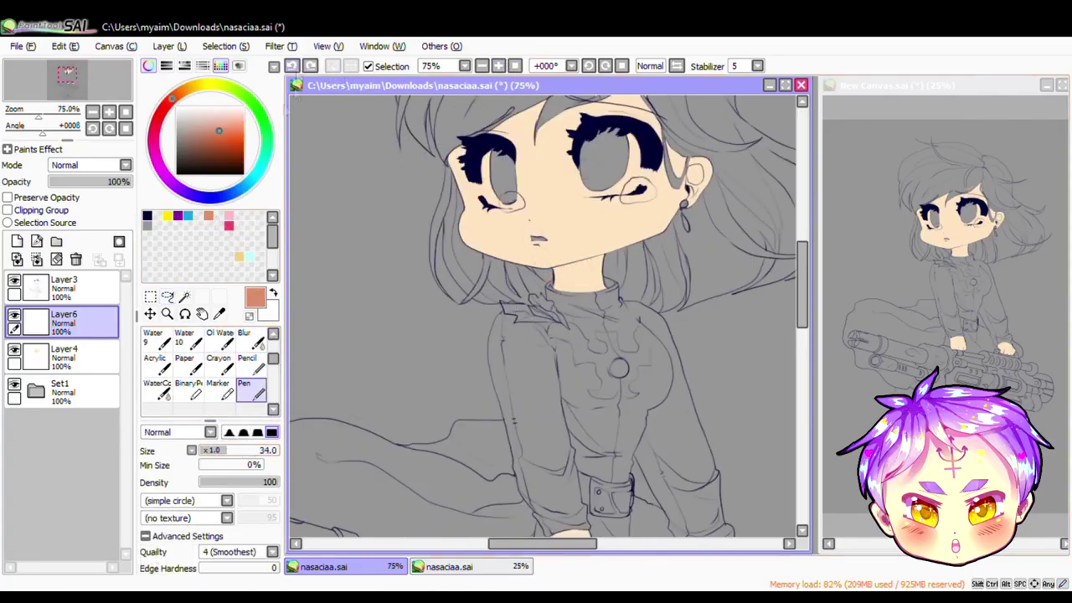
{"action": "left_click", "coordinate": [7, 210]}
Step: Paint terracotta shadows on the neck, jaw, ear, hairline, eye corners, nose and lower lip
{"action": "left_click_drag", "start_coordinate": [552, 266], "coordinate": [599, 264]}
{"action": "mouse_move", "coordinate": [693, 159]}
{"action": "left_mouse_down"}
{"action": "mouse_move", "coordinate": [675, 213]}
{"action": "mouse_move", "coordinate": [561, 263]}
{"action": "left_mouse_up"}
{"action": "scroll", "coordinate": [544, 318], "scroll_direction": "up", "scroll_amount": 2}
{"action": "left_click_drag", "start_coordinate": [643, 142], "coordinate": [563, 184]}
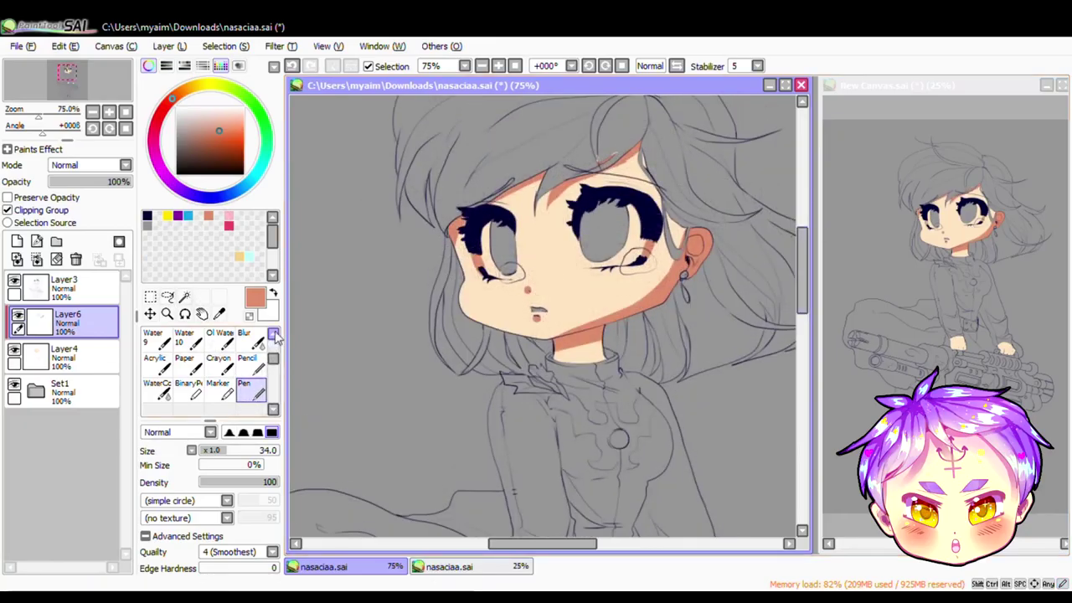
Step: Soften the face and neck shadows with the Water brush at size 15 and clean up the ear shading with the Eraser
{"action": "key", "text": "b"}
{"action": "left_click", "coordinate": [209, 453]}
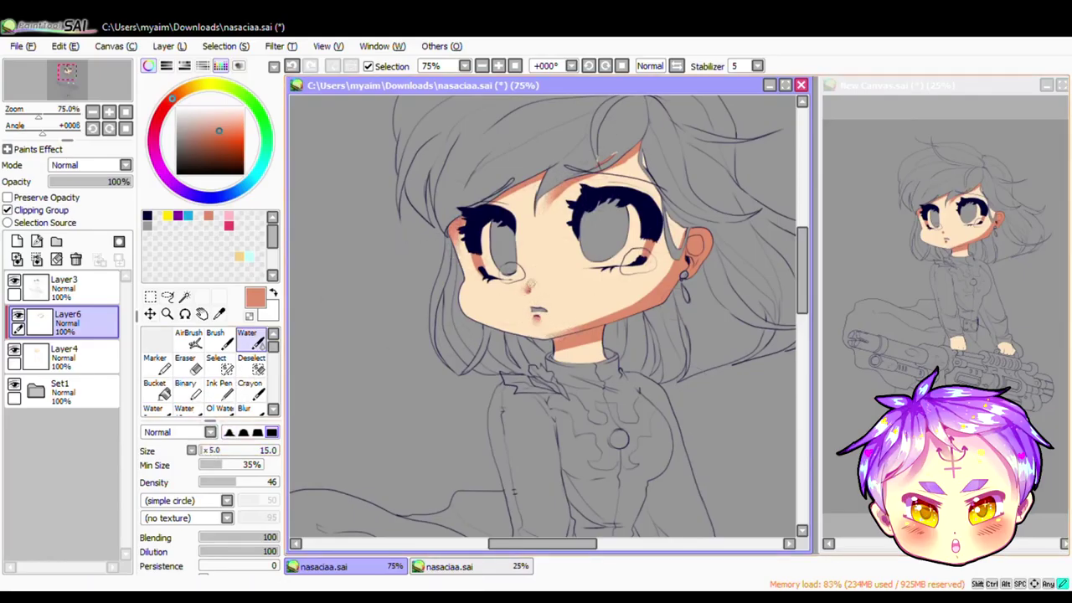
{"action": "left_click", "coordinate": [291, 70]}
{"action": "left_click", "coordinate": [185, 363]}
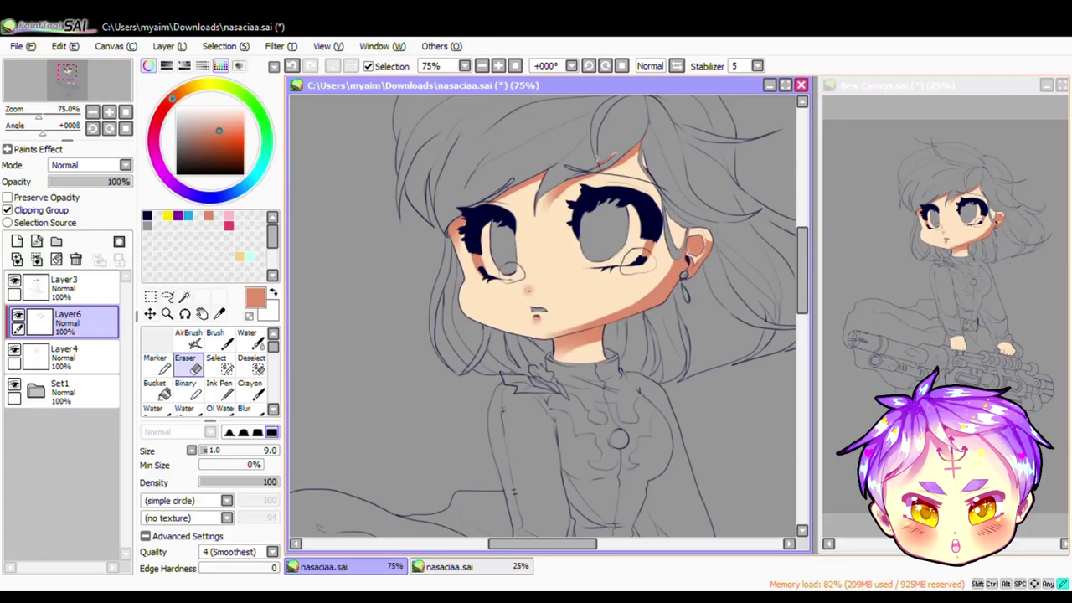
{"action": "key", "text": "e"}
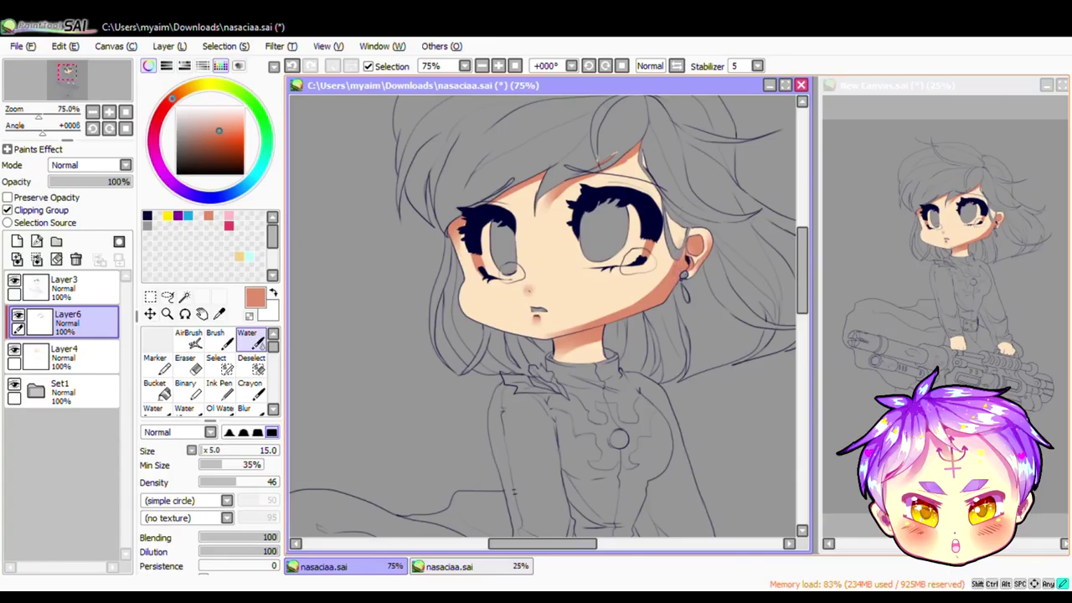
Step: Paint terracotta shadows on both hands below the cuffs, then refine them with the Eraser and Water brush
{"action": "scroll", "coordinate": [544, 318], "scroll_direction": "down", "scroll_amount": 3}
{"action": "key", "text": "n"}
{"action": "mouse_move", "coordinate": [695, 427]}
{"action": "left_mouse_down"}
{"action": "mouse_move", "coordinate": [733, 435]}
{"action": "mouse_move", "coordinate": [749, 473]}
{"action": "mouse_move", "coordinate": [721, 460]}
{"action": "left_mouse_up"}
{"action": "key", "text": "b"}
{"action": "key", "text": "e"}
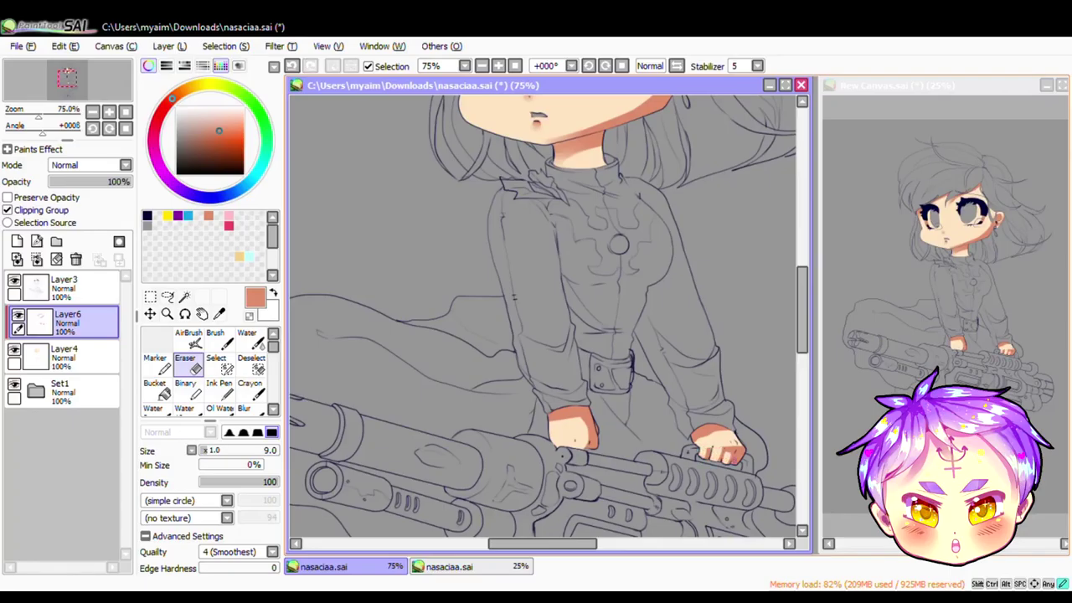
{"action": "key", "text": "c"}
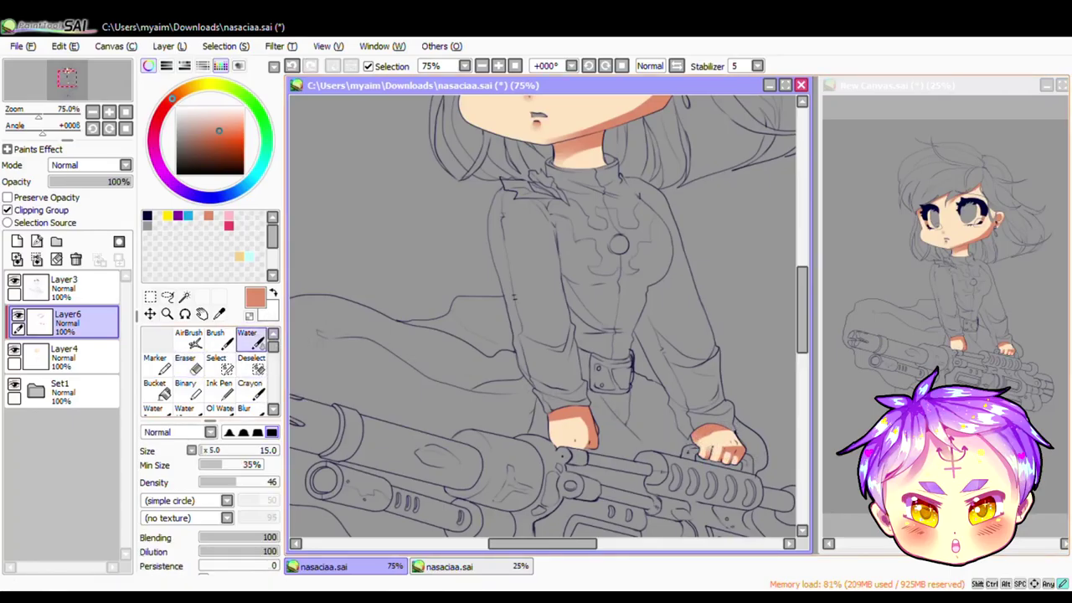
Step: Try lowering the opacity of the terracotta shadow layer to 76%
{"action": "scroll", "coordinate": [544, 318], "scroll_direction": "up", "scroll_amount": 5}
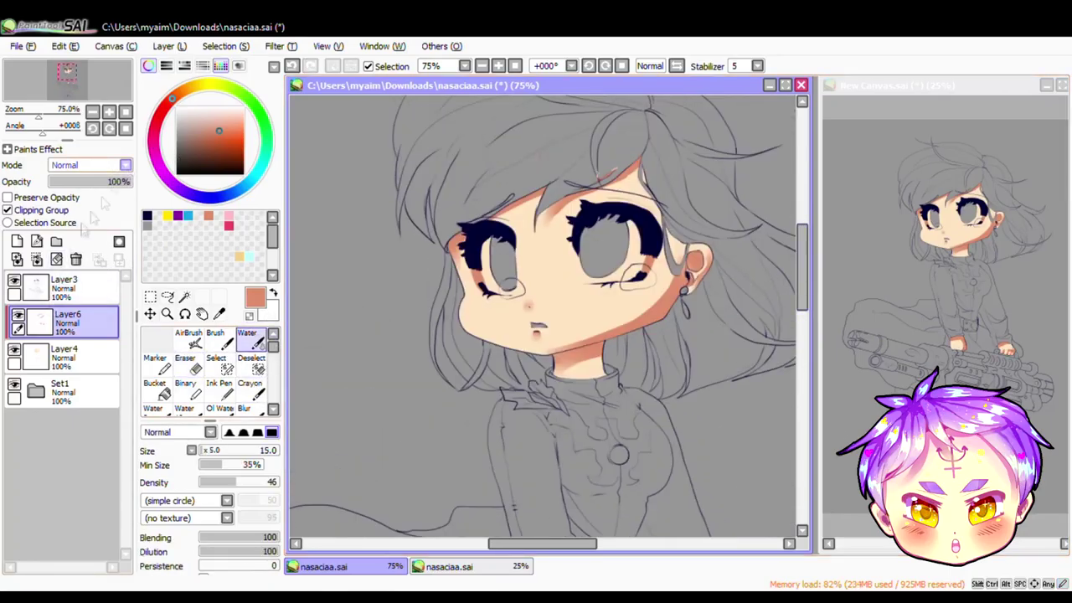
{"action": "left_click_drag", "start_coordinate": [117, 182], "coordinate": [82, 191]}
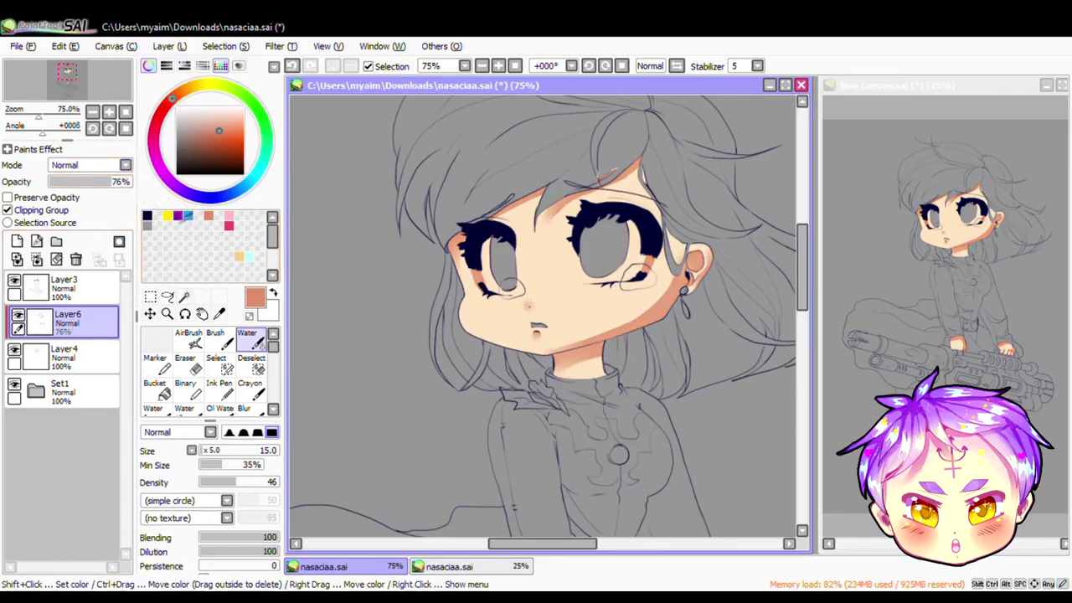
{"action": "key", "text": "ctrl+plus"}
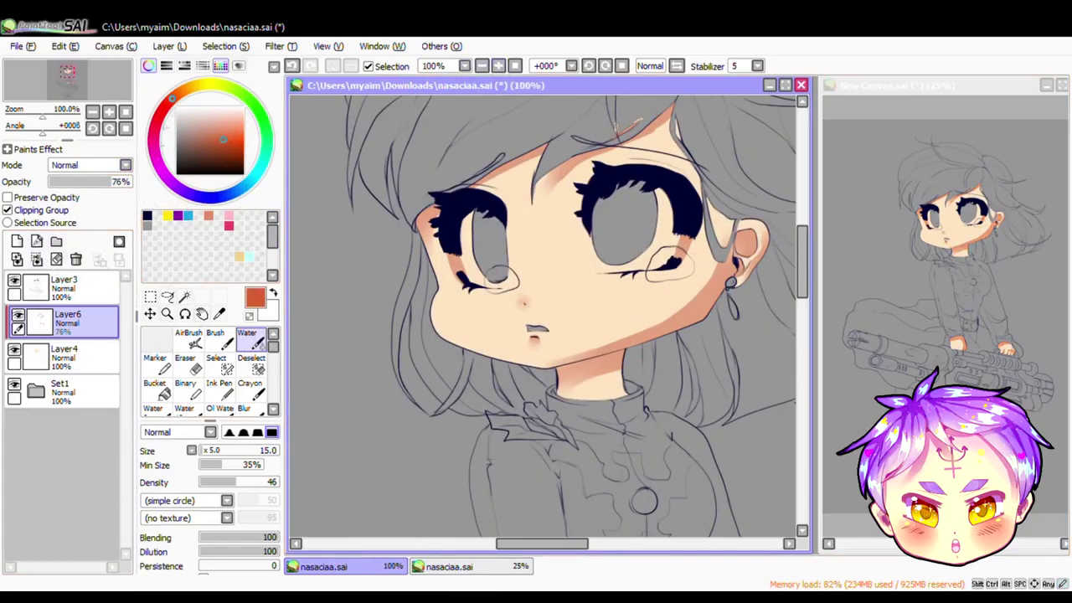
Step: Create a clipped layer above the shadows and paint purple Pen shadows at size 7 under the chin and inside the ear
{"action": "left_click", "coordinate": [16, 241]}
{"action": "key", "text": "n"}
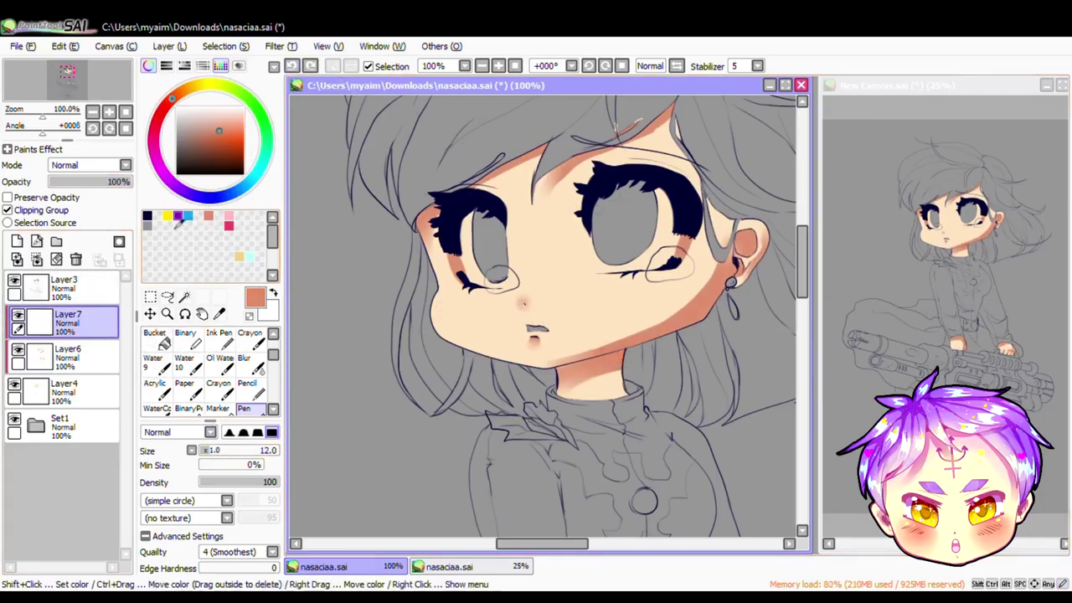
{"action": "key", "text": "x"}
{"action": "scroll", "coordinate": [544, 318], "scroll_direction": "up", "scroll_amount": 2}
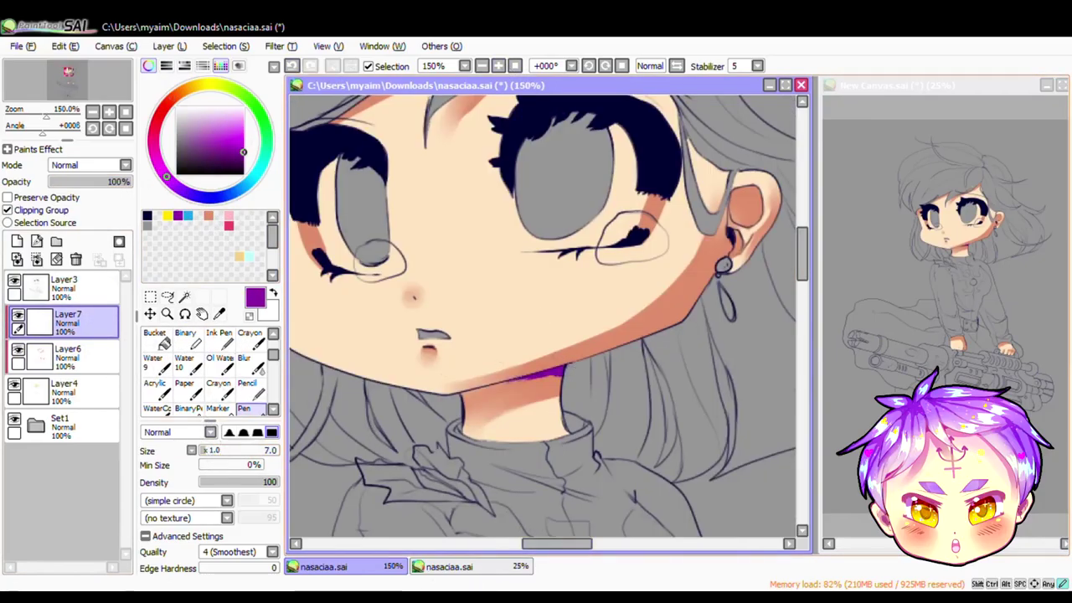
{"action": "scroll", "coordinate": [541, 316], "scroll_direction": "up", "scroll_amount": 2}
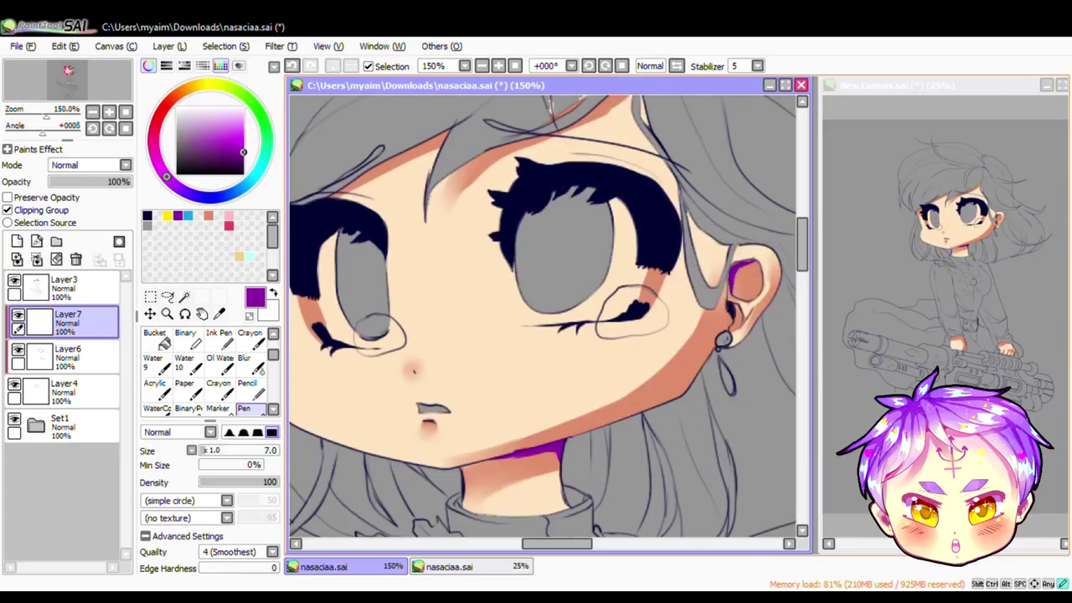
Step: Paint purple accents at the eye corners, nose, lower lip and the face edge beside the eye
{"action": "left_click_drag", "start_coordinate": [643, 274], "coordinate": [638, 299]}
{"action": "scroll", "coordinate": [544, 318], "scroll_direction": "left", "scroll_amount": 2}
{"action": "left_click", "coordinate": [506, 424]}
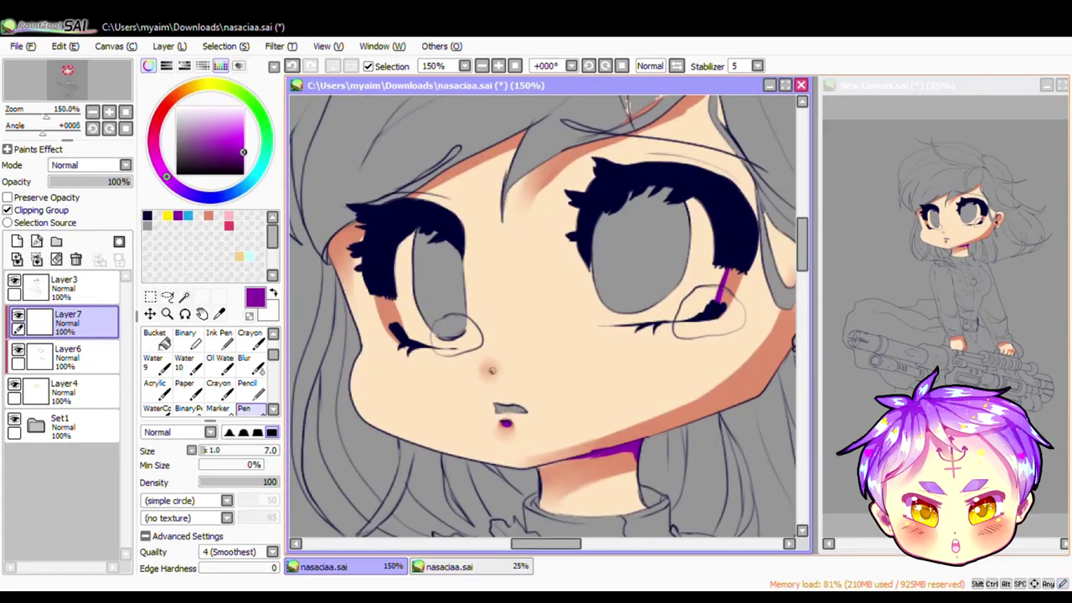
{"action": "left_click_drag", "start_coordinate": [337, 227], "coordinate": [329, 258]}
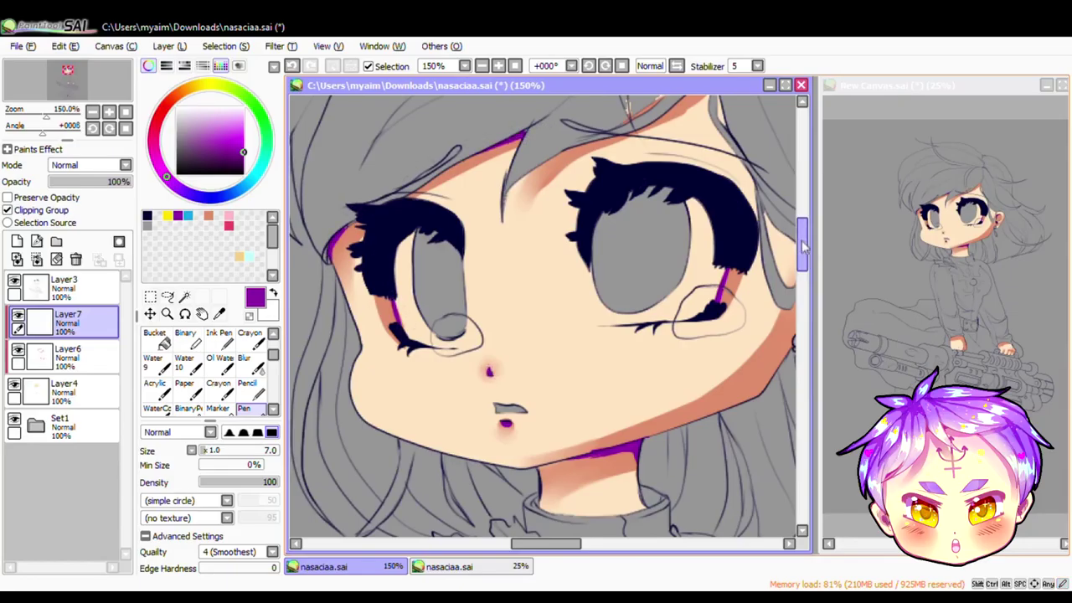
Step: Paint purple accents under the bangs and along the cuff and finger edges of both hands
{"action": "scroll", "coordinate": [802, 244], "scroll_direction": "up", "scroll_amount": 4}
{"action": "scroll", "coordinate": [578, 159], "scroll_direction": "down", "scroll_amount": 4}
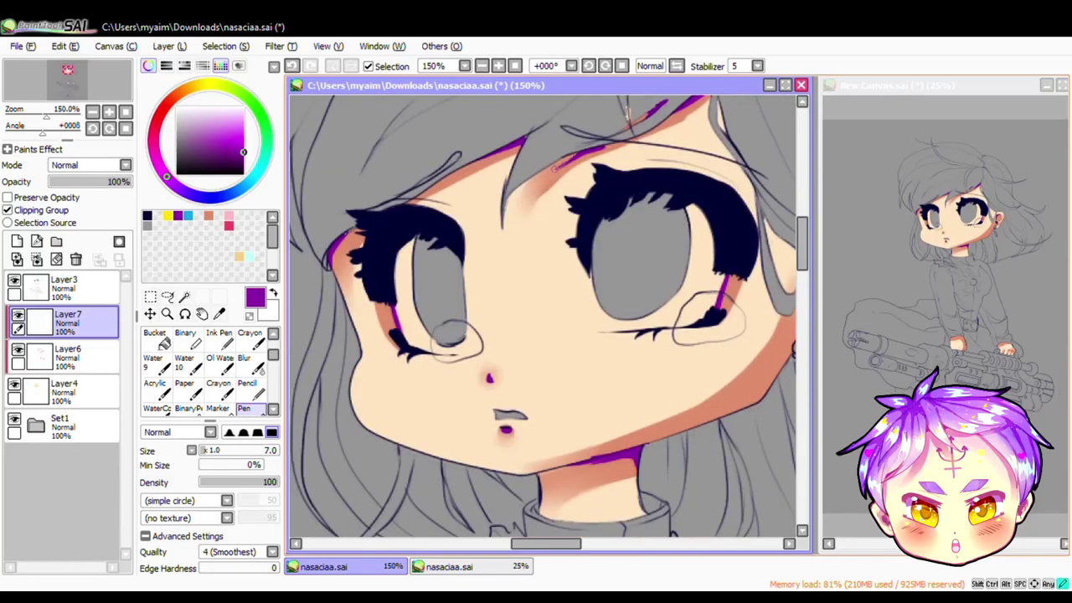
{"action": "scroll", "coordinate": [544, 318], "scroll_direction": "down", "scroll_amount": 20}
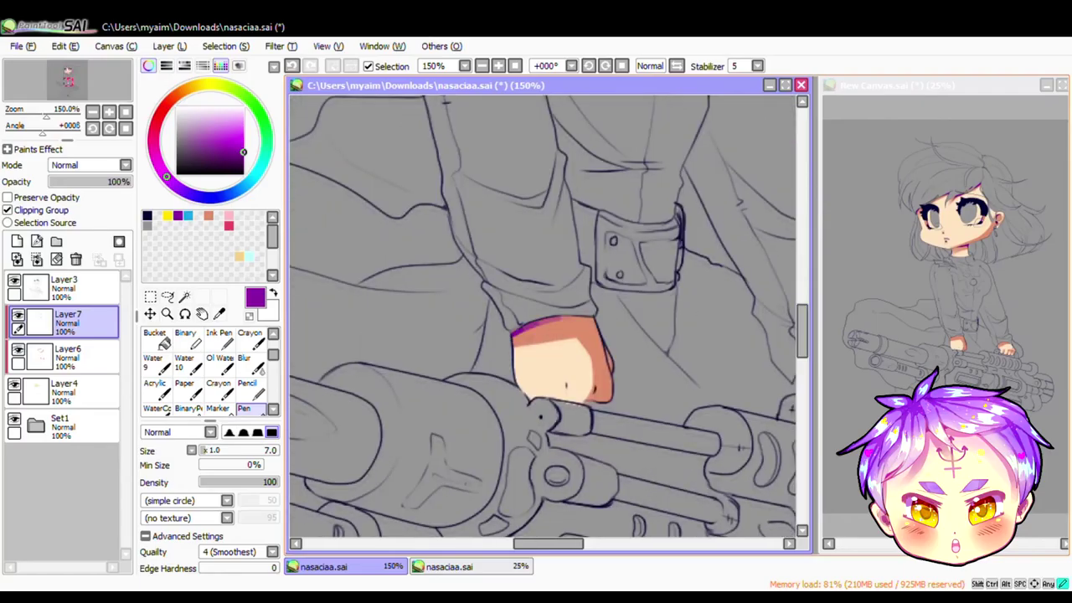
{"action": "scroll", "coordinate": [565, 384], "scroll_direction": "right", "scroll_amount": 6}
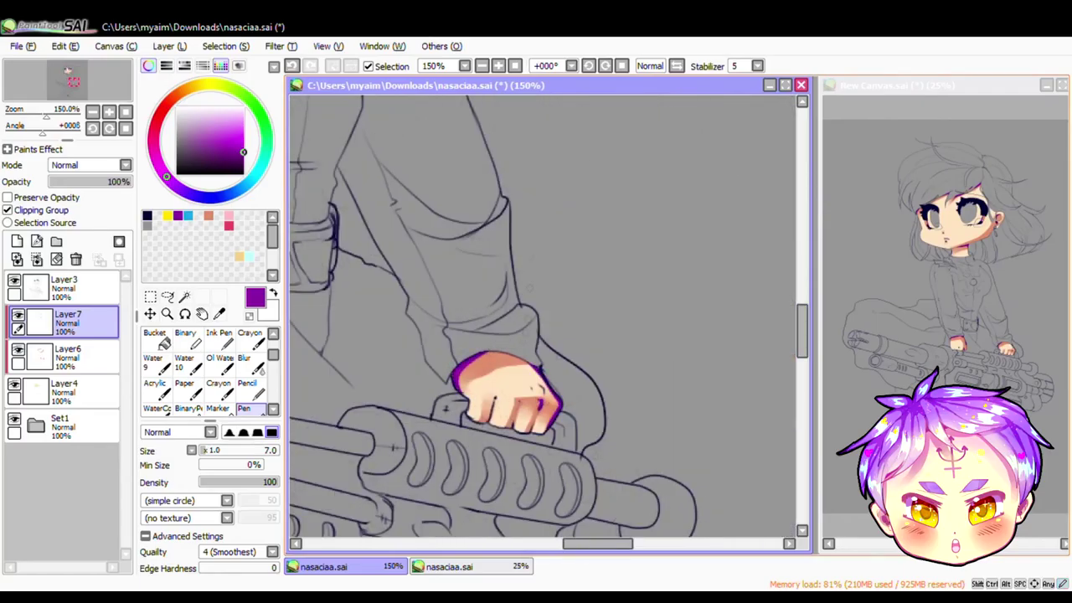
Step: Set the purple layer to Shade mode at about 23% opacity and merge it into the terracotta shadow layer
{"action": "scroll", "coordinate": [544, 319], "scroll_direction": "down", "scroll_amount": 3}
{"action": "scroll", "coordinate": [544, 318], "scroll_direction": "up", "scroll_amount": 10}
{"action": "scroll", "coordinate": [88, 165], "scroll_direction": "down", "scroll_amount": 5}
{"action": "left_click_drag", "start_coordinate": [101, 182], "coordinate": [74, 189]}
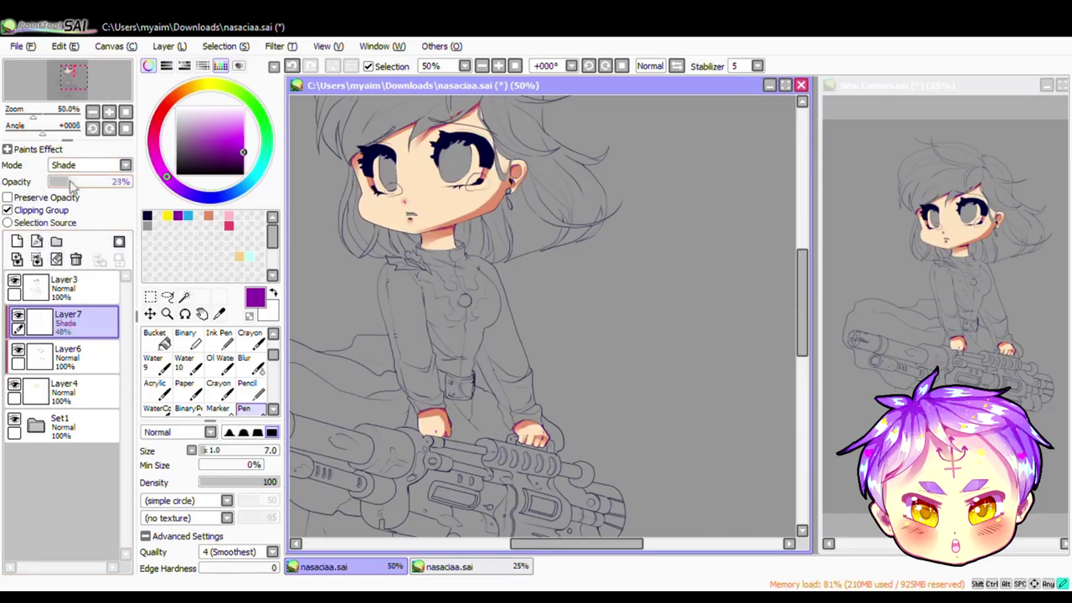
{"action": "left_click", "coordinate": [37, 259]}
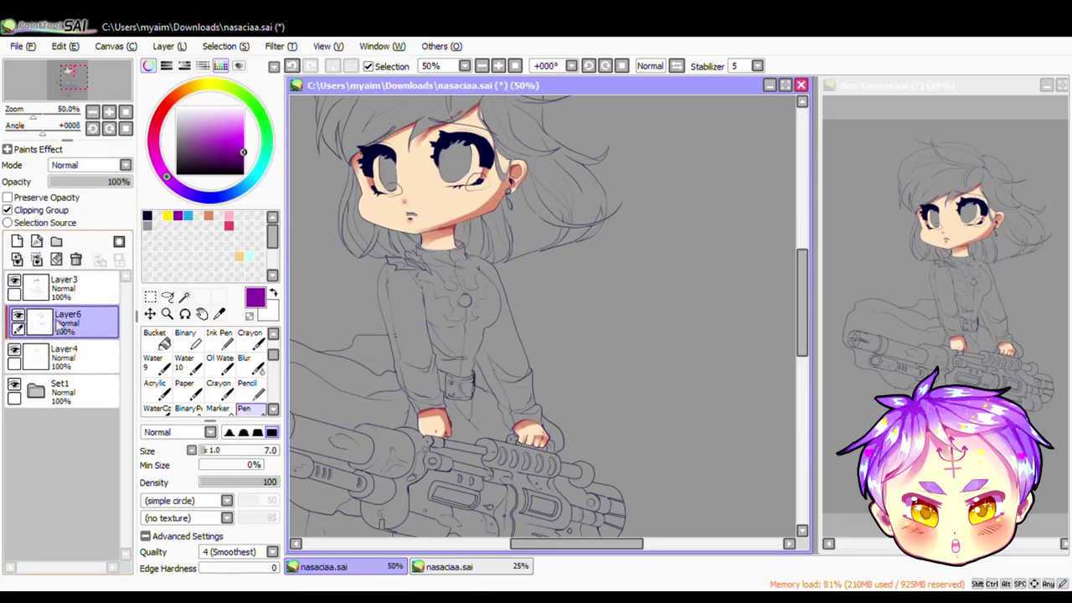
Step: Try merging the shadow layer into the skin base layer, and undo the merge
{"action": "key", "text": "ctrl+e"}
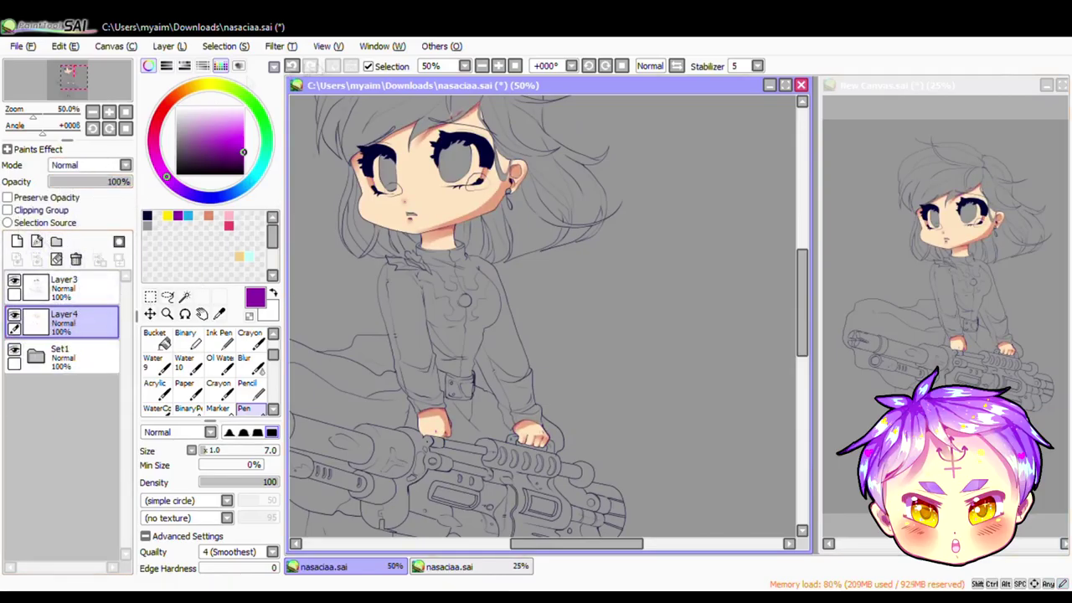
{"action": "key", "text": "ctrl+z"}
Step: Choose the crimson swatch and the AirBrush for painting blush
{"action": "left_click", "coordinate": [229, 224]}
{"action": "scroll", "coordinate": [205, 368], "scroll_direction": "up", "scroll_amount": 2}
{"action": "left_click", "coordinate": [189, 339]}
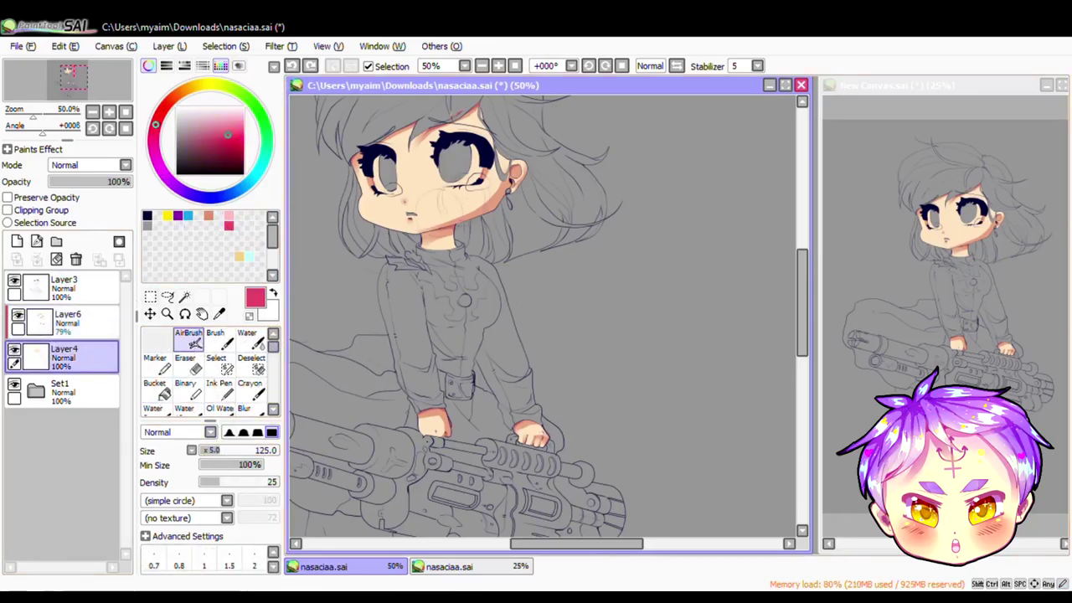
Step: Try airbrushing crimson blush at size 55 on both cheeks directly on the skin base layer, and undo it
{"action": "left_click_drag", "start_coordinate": [459, 182], "coordinate": [482, 197]}
{"action": "left_click_drag", "start_coordinate": [364, 197], "coordinate": [385, 206]}
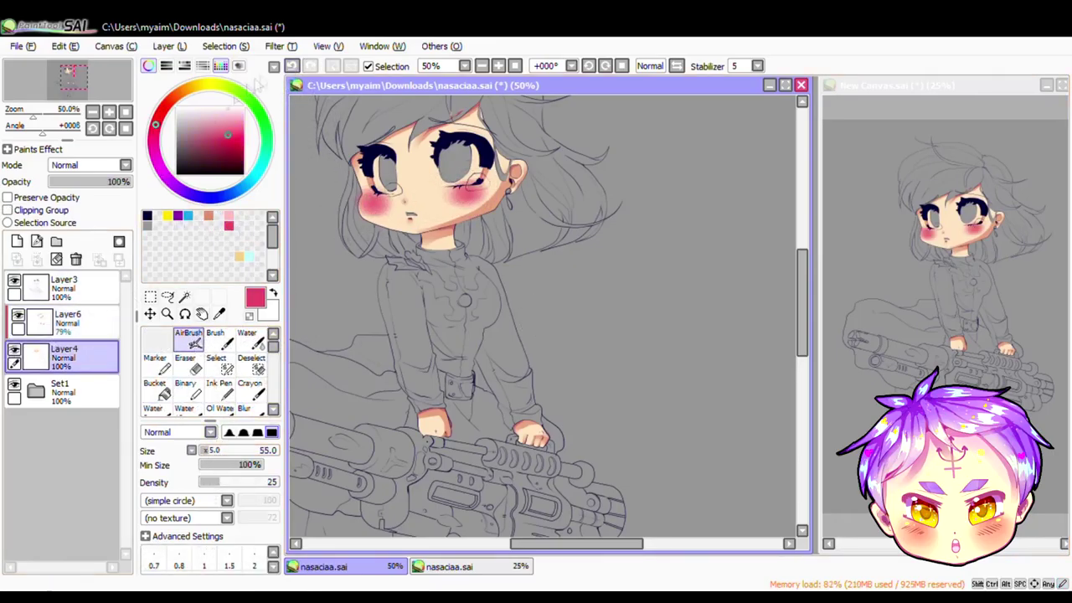
{"action": "key", "text": "ctrl+z"}
{"action": "key", "text": "ctrl+z"}
Step: Create a new layer directly above the skin base and clip it to that layer
{"action": "left_click", "coordinate": [17, 241]}
{"action": "left_click", "coordinate": [8, 210]}
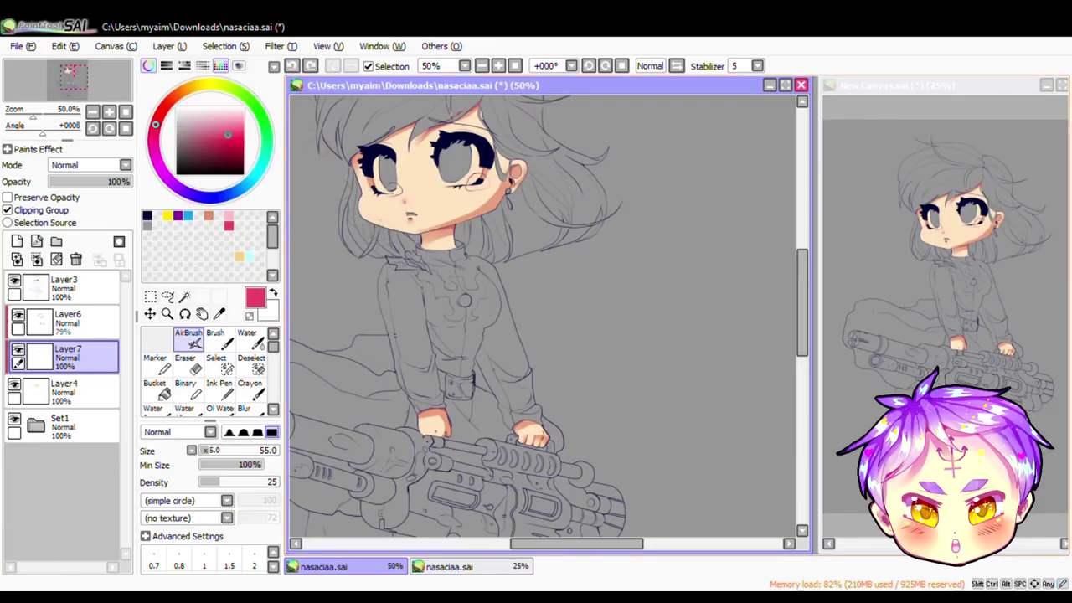
Step: Airbrush light pink blush at size 55 on both cheeks on the clipped layer and soften it with the Water tool
{"action": "left_click", "coordinate": [240, 120]}
{"action": "left_click_drag", "start_coordinate": [457, 179], "coordinate": [489, 204]}
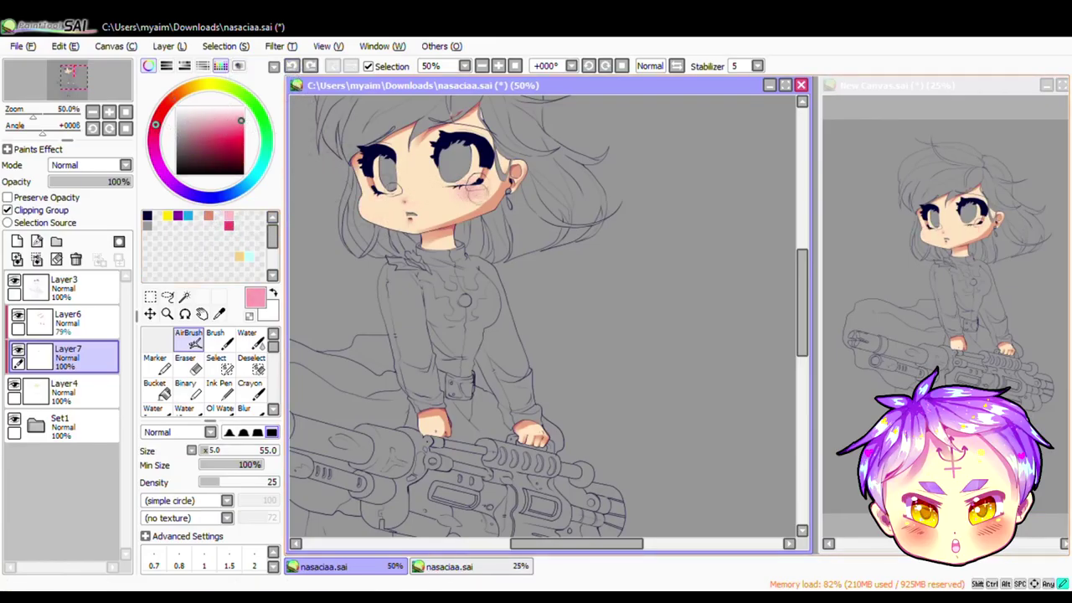
{"action": "left_click_drag", "start_coordinate": [358, 199], "coordinate": [387, 211]}
{"action": "left_click_drag", "start_coordinate": [452, 186], "coordinate": [483, 208]}
{"action": "left_click", "coordinate": [247, 337]}
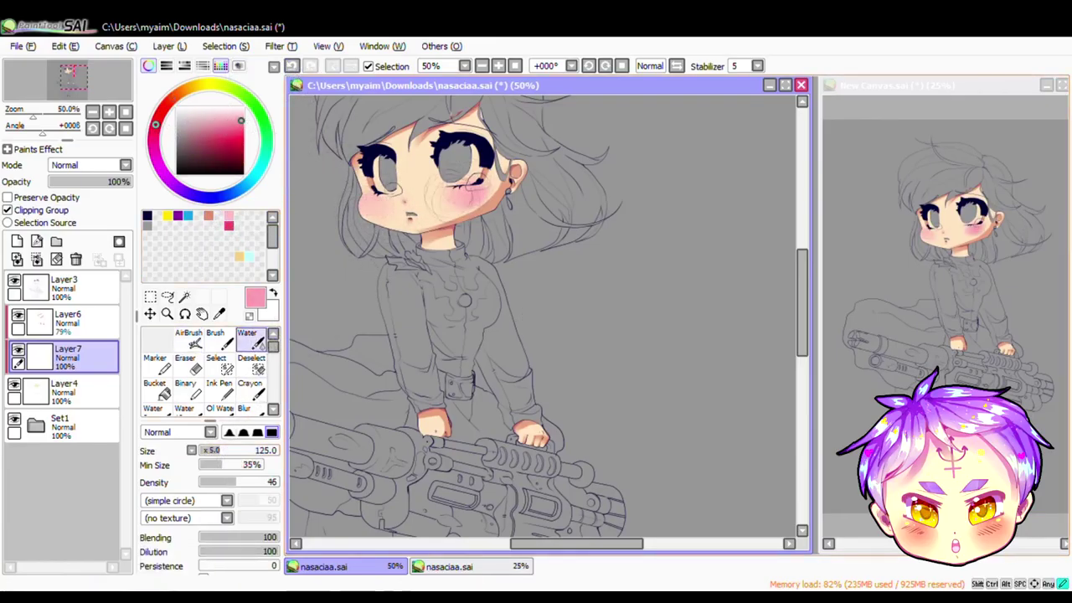
Step: Merge the blush layer and the 79% shadow layer into the skin base layer
{"action": "left_click", "coordinate": [76, 260]}
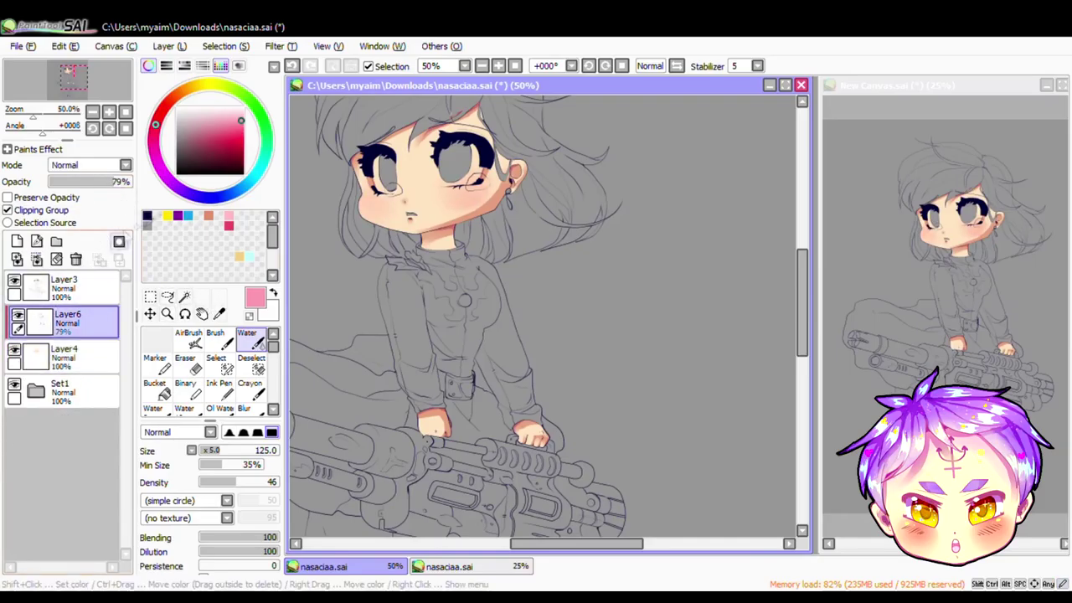
{"action": "left_click", "coordinate": [64, 352]}
{"action": "left_click", "coordinate": [67, 318]}
{"action": "left_click", "coordinate": [76, 259]}
Step: Preserve the skin base layer's opacity and blend the shading on the face and hands with the Water tool at size 50
{"action": "left_click", "coordinate": [498, 65]}
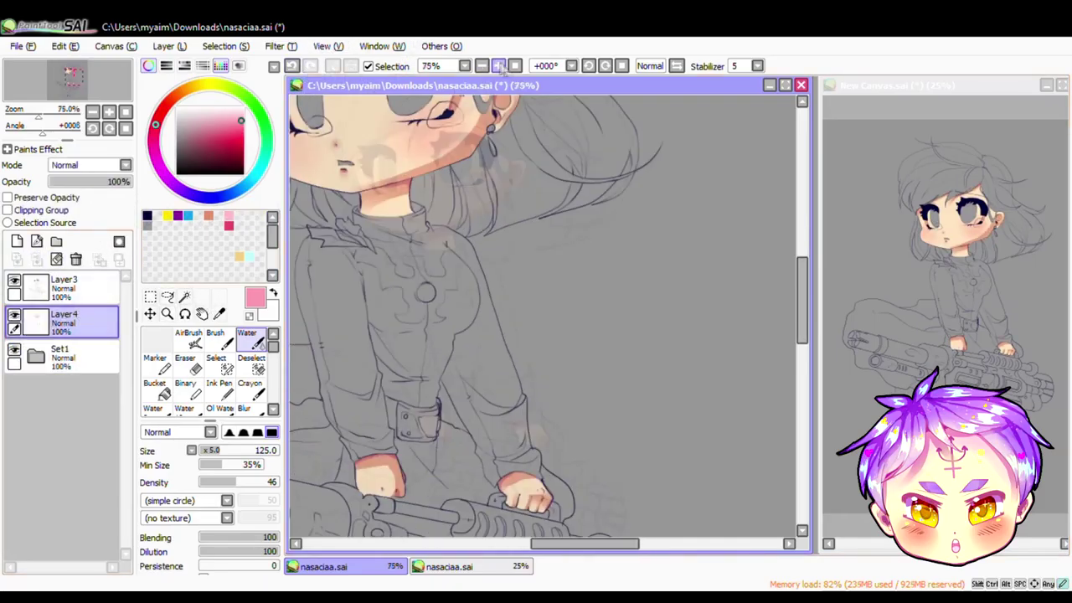
{"action": "mouse_move", "coordinate": [502, 251]}
{"action": "left_mouse_down"}
{"action": "mouse_move", "coordinate": [569, 301]}
{"action": "mouse_move", "coordinate": [594, 370]}
{"action": "left_mouse_up"}
{"action": "key", "text": "bracketleft"}
{"action": "key", "text": "bracketleft"}
{"action": "key", "text": "bracketleft"}
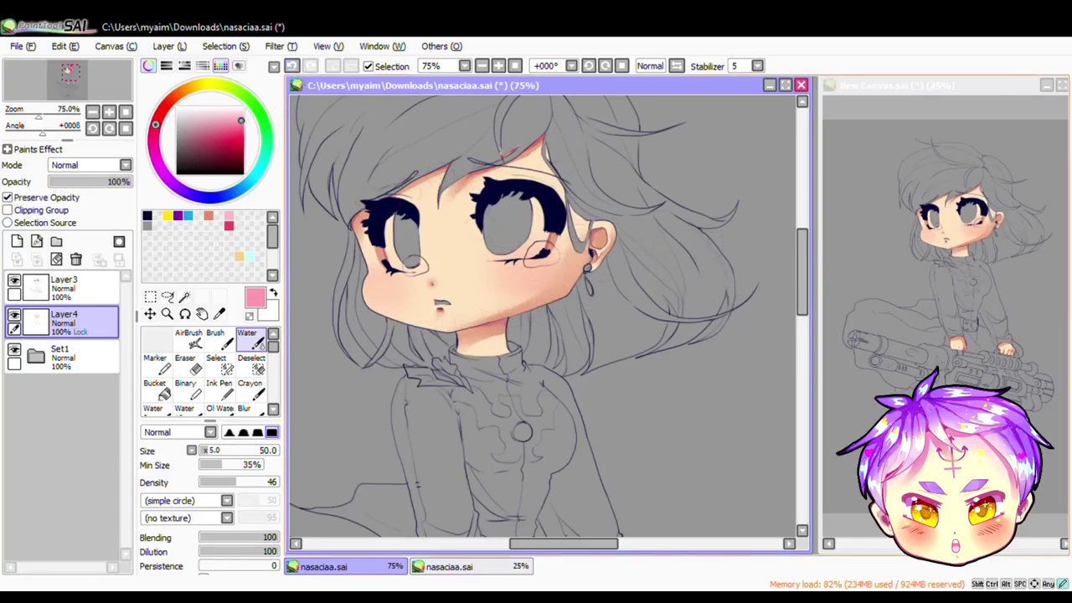
{"action": "scroll", "coordinate": [544, 318], "scroll_direction": "down", "scroll_amount": 5}
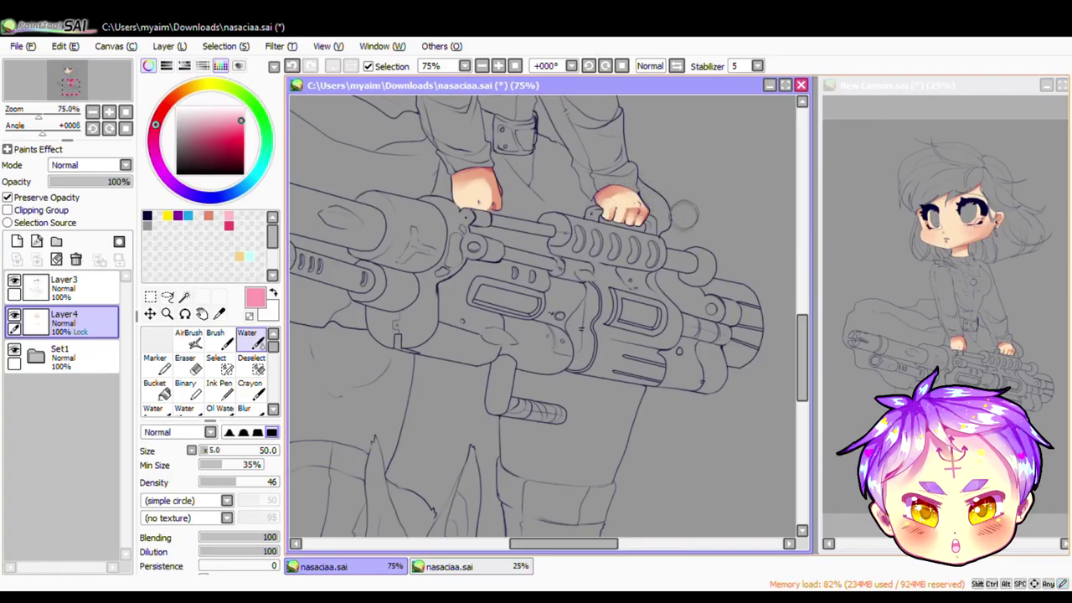
{"action": "left_click_drag", "start_coordinate": [806, 352], "coordinate": [806, 270]}
Step: Airbrush yellow on the forehead, neck and hands on a new layer clipped to the skin base, and soften it with the Water tool
{"action": "left_click", "coordinate": [17, 241]}
{"action": "left_click", "coordinate": [8, 210]}
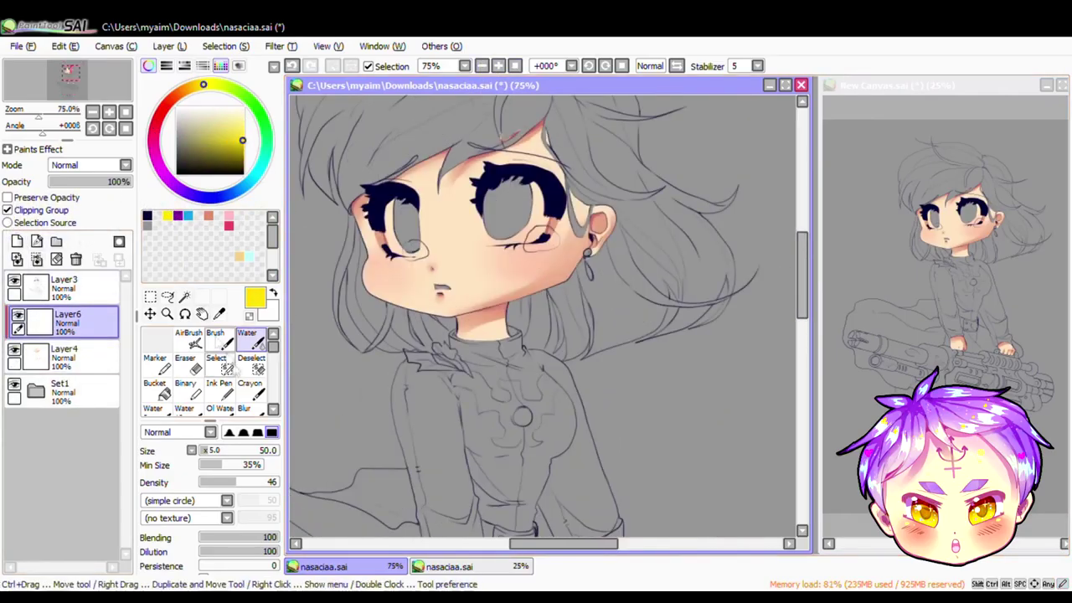
{"action": "left_click", "coordinate": [188, 339]}
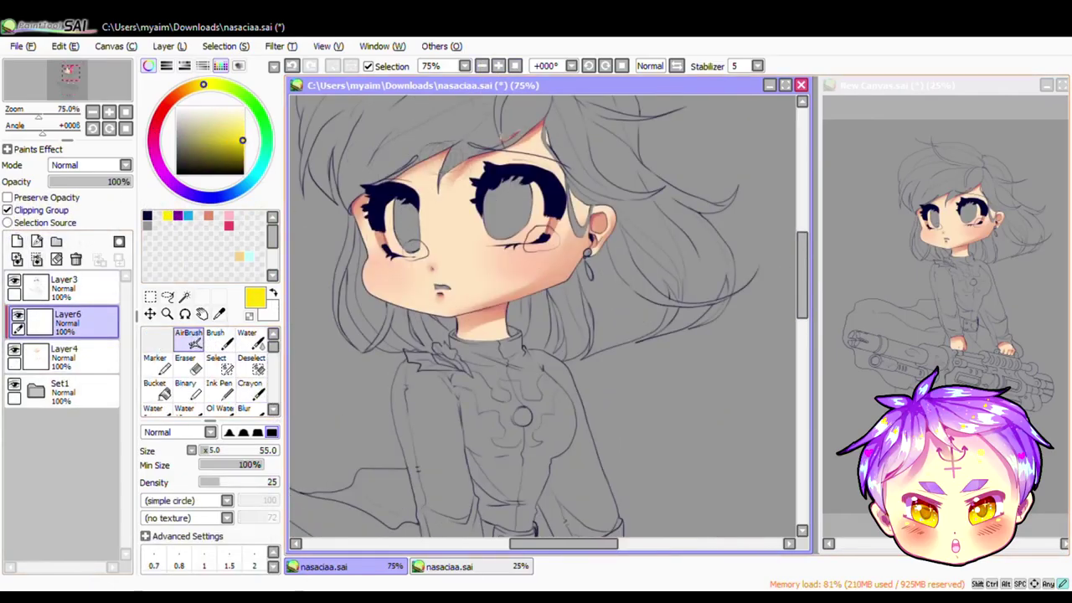
{"action": "scroll", "coordinate": [545, 319], "scroll_direction": "down", "scroll_amount": 5}
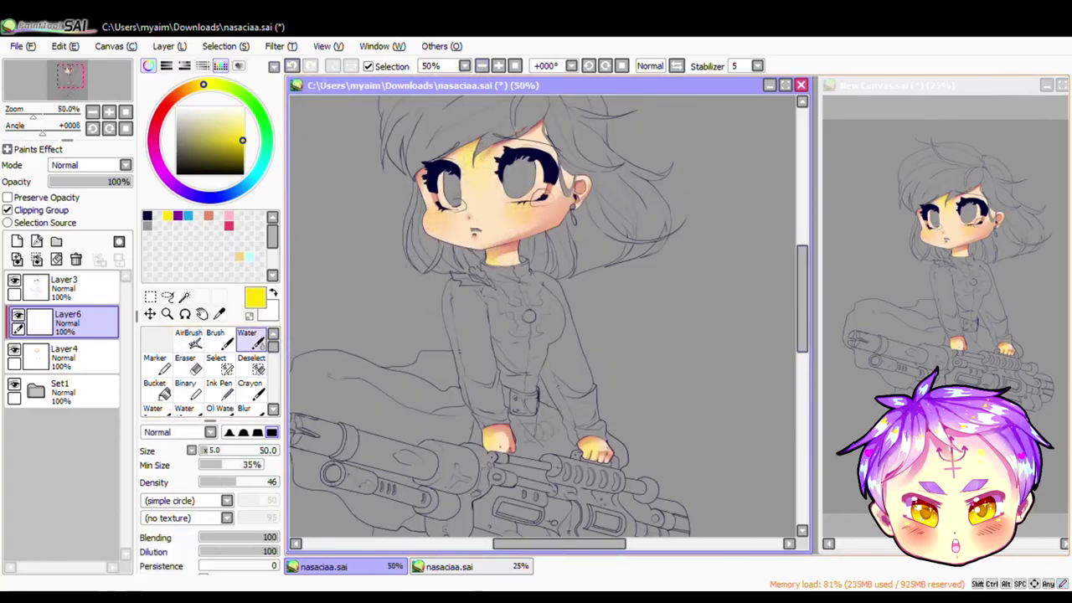
Step: Set the yellow layer to Luminosity with a lower opacity and merge it into the skin base layer
{"action": "left_click", "coordinate": [88, 165]}
{"action": "left_click_drag", "start_coordinate": [130, 182], "coordinate": [72, 182]}
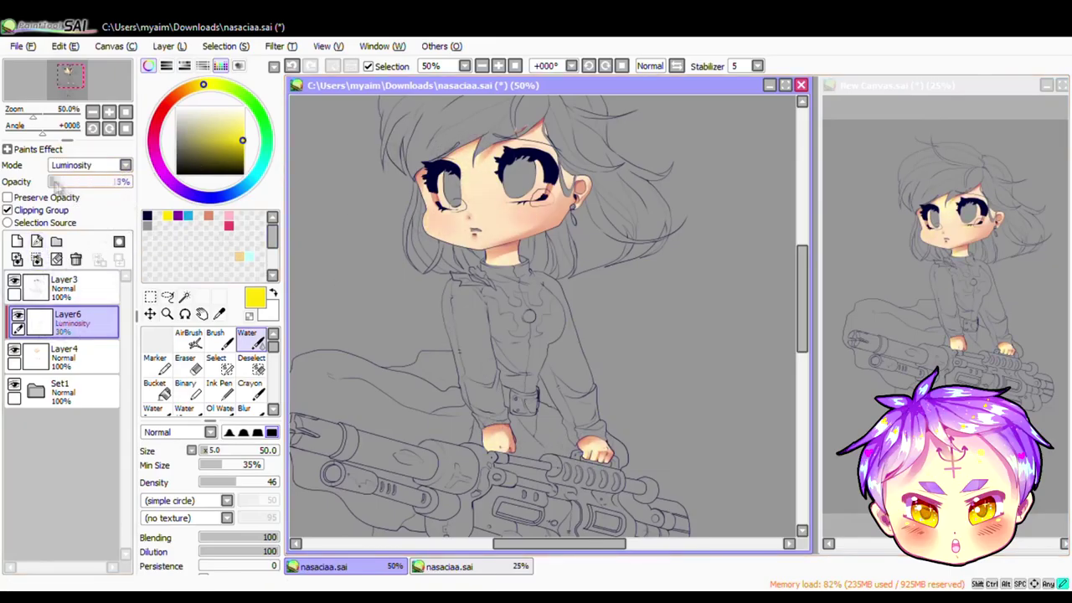
{"action": "left_click", "coordinate": [36, 259]}
Step: Airbrush yellow at size 55 on both cheeks on a new layer clipped to the skin base, and soften it with the Water tool
{"action": "left_click", "coordinate": [16, 241]}
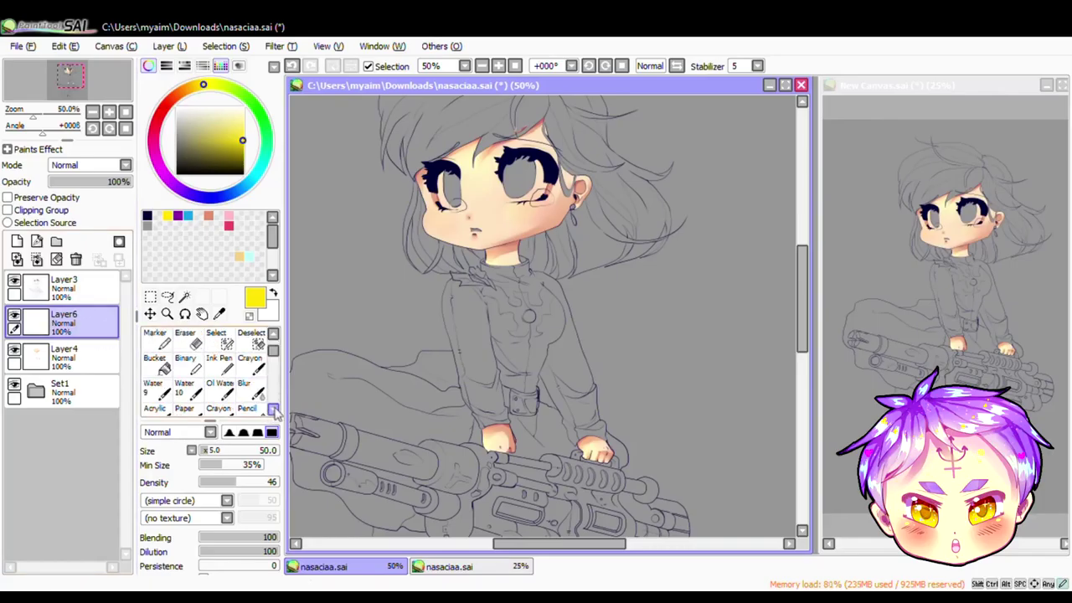
{"action": "left_click", "coordinate": [188, 339]}
{"action": "left_click_drag", "start_coordinate": [427, 220], "coordinate": [439, 226]}
{"action": "left_click_drag", "start_coordinate": [520, 212], "coordinate": [534, 219]}
{"action": "left_click", "coordinate": [7, 210]}
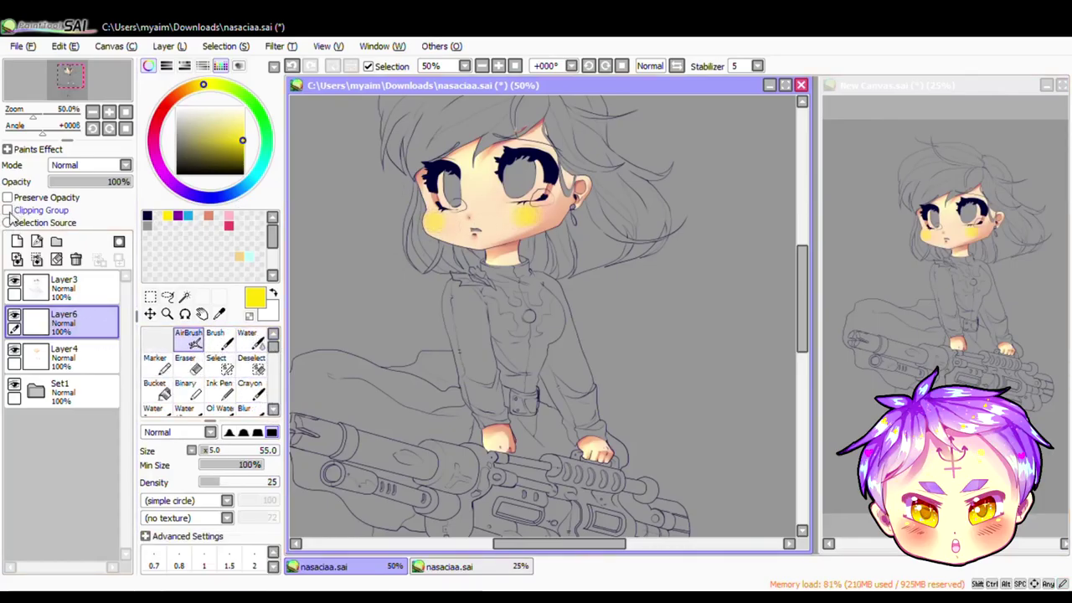
{"action": "left_click", "coordinate": [248, 339]}
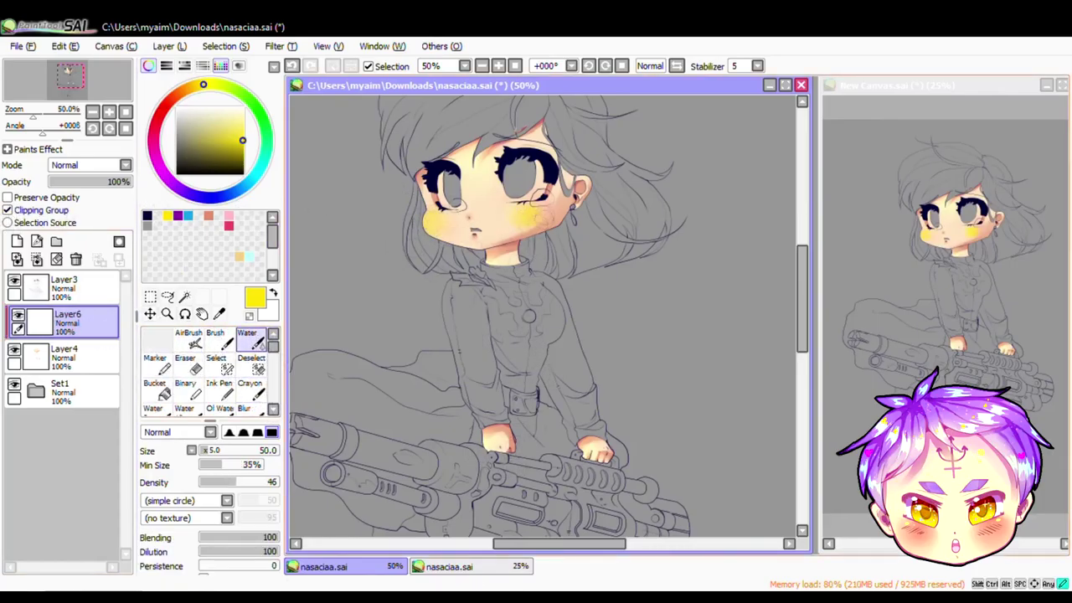
Step: Set the yellow cheek layer to Luminosity at 16% opacity and merge it into the skin base layer
{"action": "left_click", "coordinate": [88, 165]}
{"action": "left_click", "coordinate": [83, 224]}
{"action": "left_click_drag", "start_coordinate": [125, 182], "coordinate": [61, 182]}
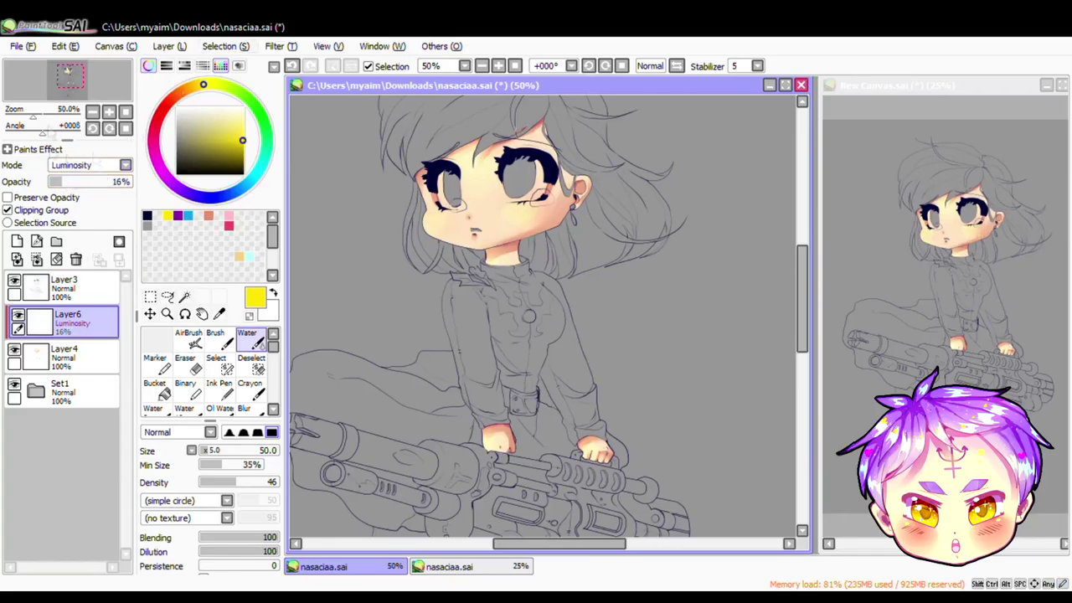
{"action": "key", "text": "ctrl+z"}
{"action": "key", "text": "ctrl+z"}
{"action": "key", "text": "ctrl+z"}
Step: Paint the whites of both eyes in white and the mouth in white and salmon on the skin base layer with the Pen
{"action": "left_click", "coordinate": [63, 356]}
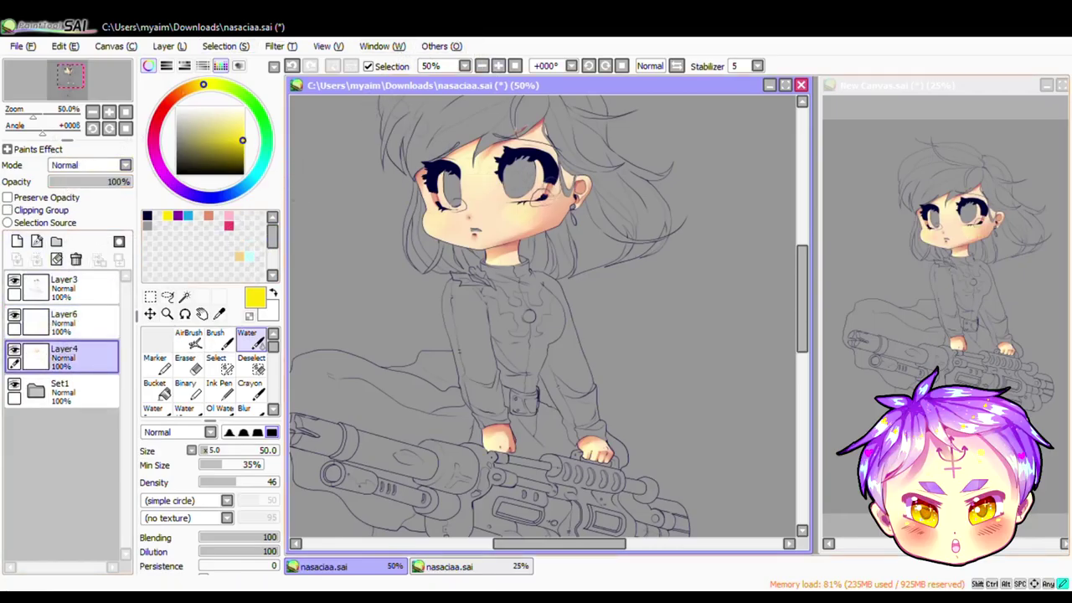
{"action": "left_click", "coordinate": [15, 200]}
{"action": "scroll", "coordinate": [542, 318], "scroll_direction": "up", "scroll_amount": 1}
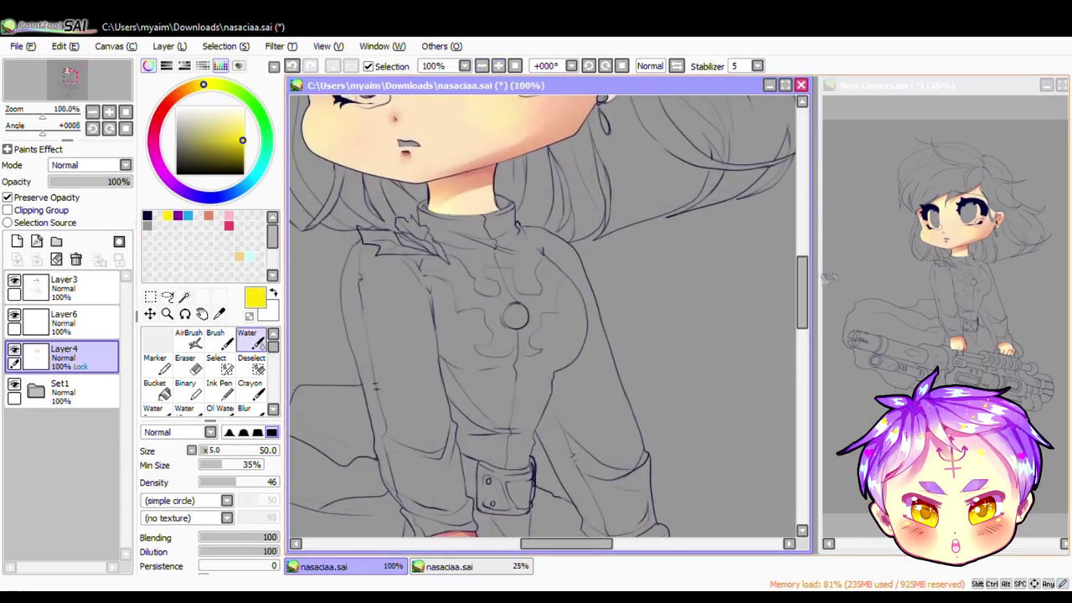
{"action": "scroll", "coordinate": [543, 318], "scroll_direction": "up", "scroll_amount": 3}
{"action": "key", "text": "n"}
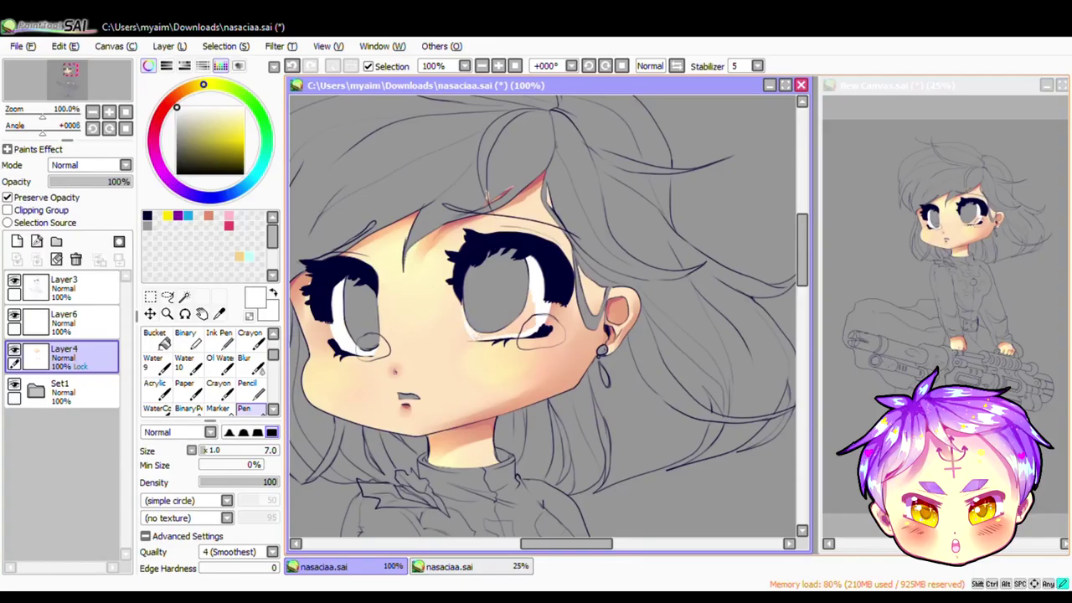
{"action": "left_click", "coordinate": [10, 198]}
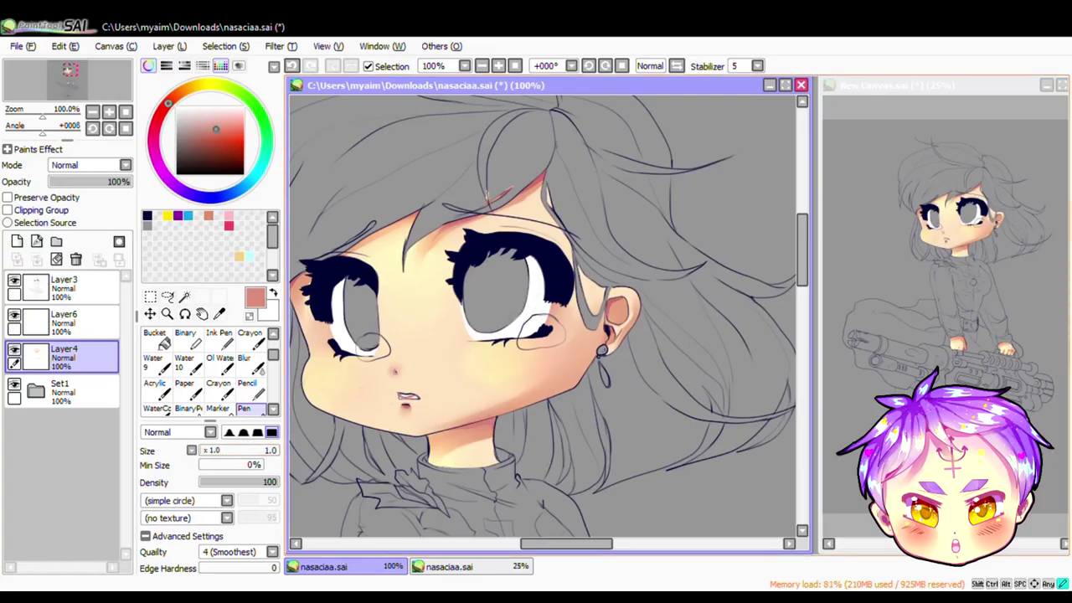
Step: Tint the mouth crimson on a new Shade layer above the skin base, and merge that layer down
{"action": "scroll", "coordinate": [544, 318], "scroll_direction": "down", "scroll_amount": 1}
{"action": "key", "text": "ctrl+shift+n"}
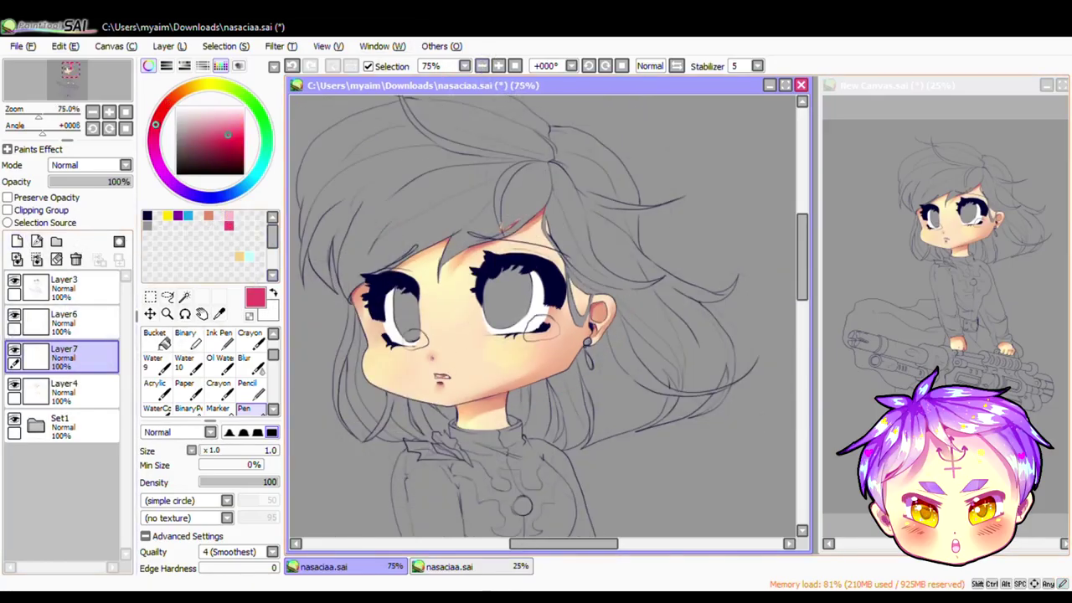
{"action": "left_click", "coordinate": [88, 164]}
{"action": "left_click", "coordinate": [109, 219]}
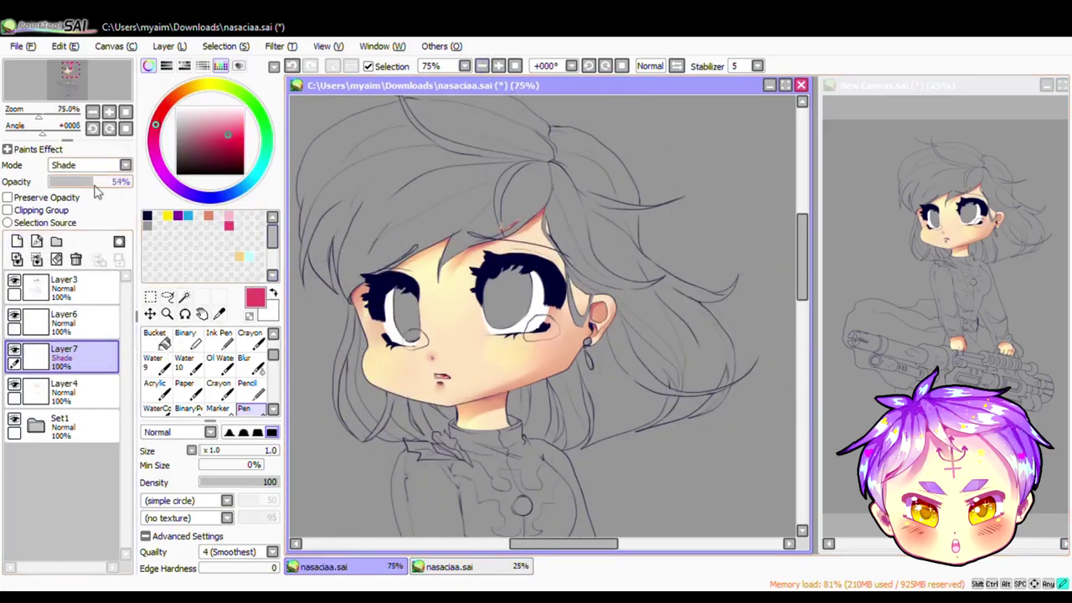
{"action": "left_click", "coordinate": [37, 259]}
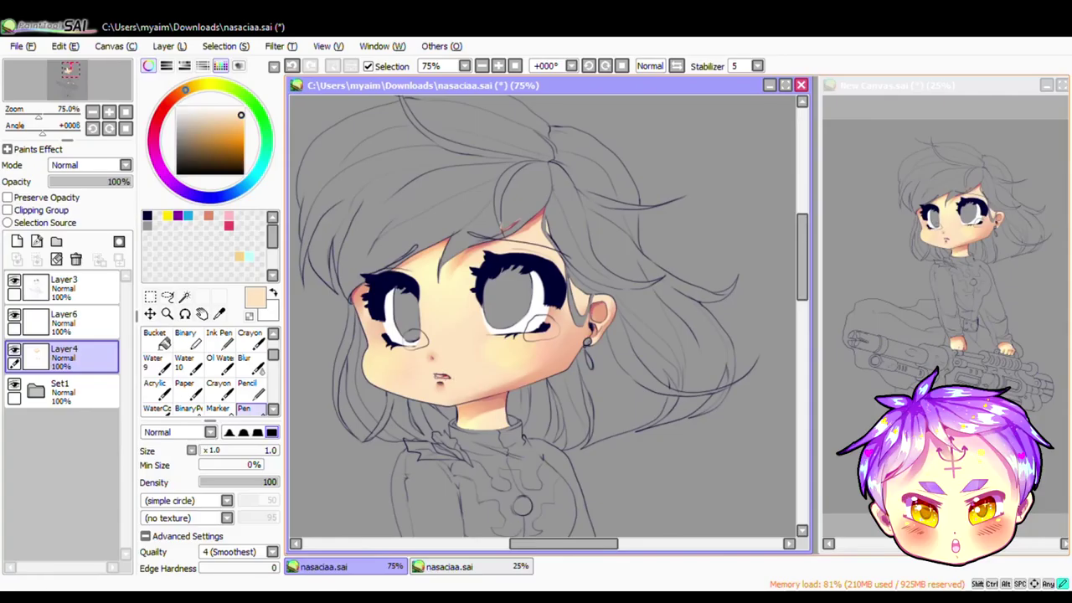
Step: Try brushing a crimson band at size 20 across the cheeks and nose on the skin base layer, blend it, and undo it
{"action": "scroll", "coordinate": [545, 318], "scroll_direction": "down", "scroll_amount": 2}
{"action": "key", "text": "x"}
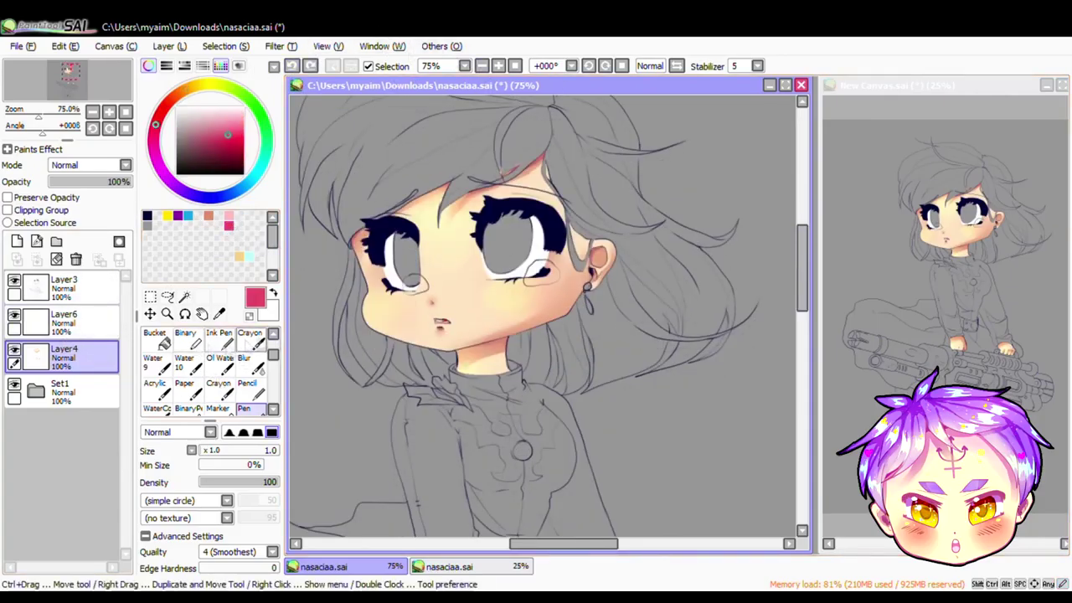
{"action": "key", "text": "b"}
{"action": "left_click_drag", "start_coordinate": [492, 290], "coordinate": [549, 286]}
{"action": "left_click_drag", "start_coordinate": [369, 300], "coordinate": [462, 293]}
{"action": "left_click_drag", "start_coordinate": [443, 291], "coordinate": [498, 289]}
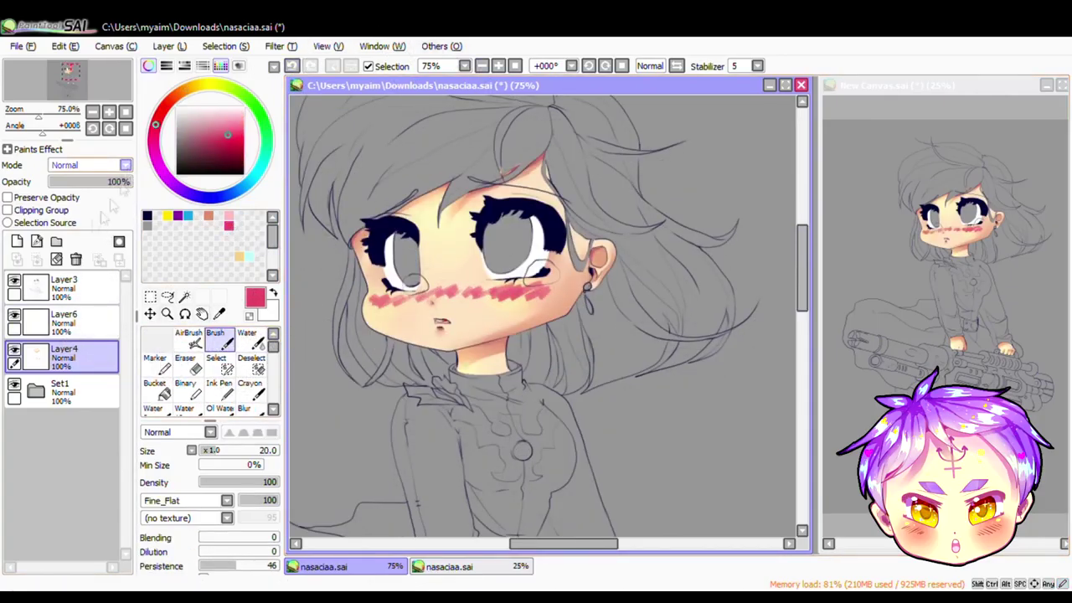
{"action": "key", "text": "ctrl+z"}
{"action": "key", "text": "w"}
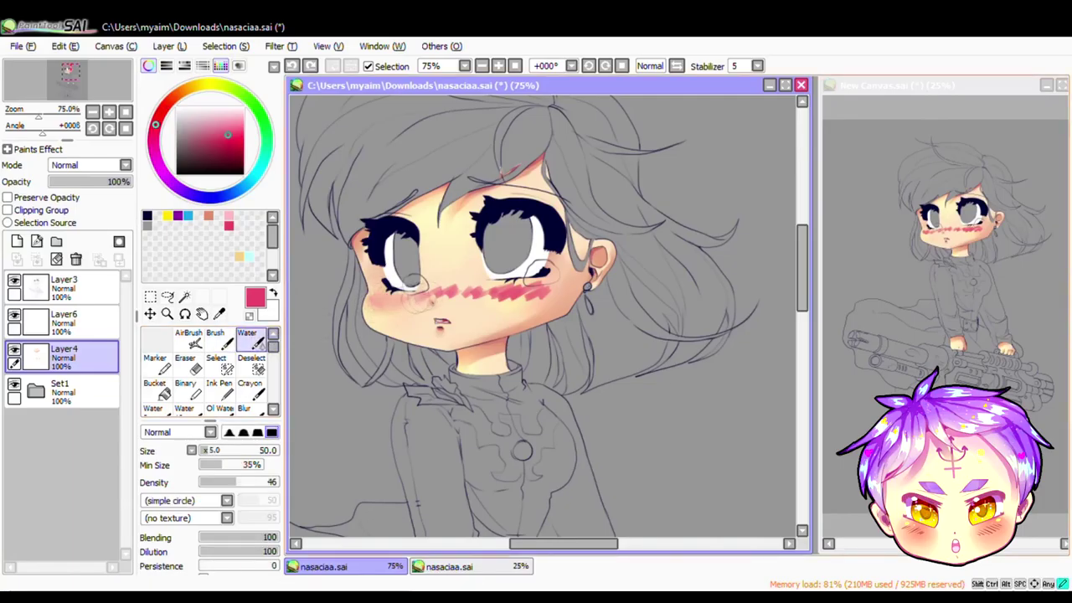
{"action": "key", "text": "ctrl+z"}
{"action": "key", "text": "ctrl+z"}
{"action": "key", "text": "ctrl+z"}
Step: Airbrush a crimson blush band across the lower face on a layer clipped to the skin base, and soften it with the Water tool
{"action": "left_click", "coordinate": [63, 318]}
{"action": "left_click", "coordinate": [188, 339]}
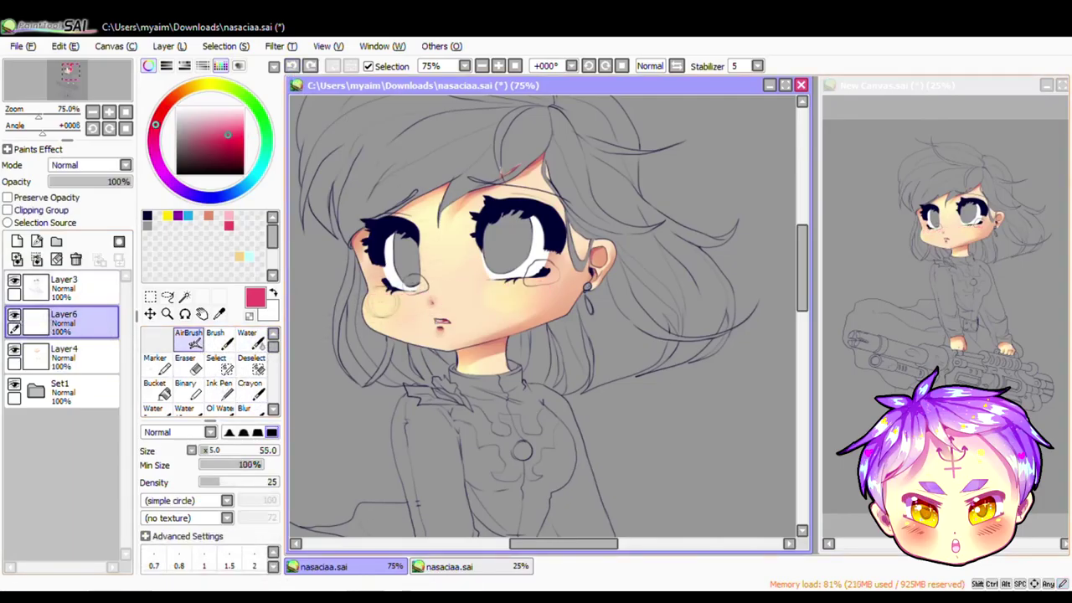
{"action": "mouse_move", "coordinate": [368, 302]}
{"action": "left_mouse_down"}
{"action": "mouse_move", "coordinate": [403, 304]}
{"action": "mouse_move", "coordinate": [369, 303]}
{"action": "left_mouse_up"}
{"action": "left_click", "coordinate": [8, 210]}
{"action": "left_click", "coordinate": [247, 339]}
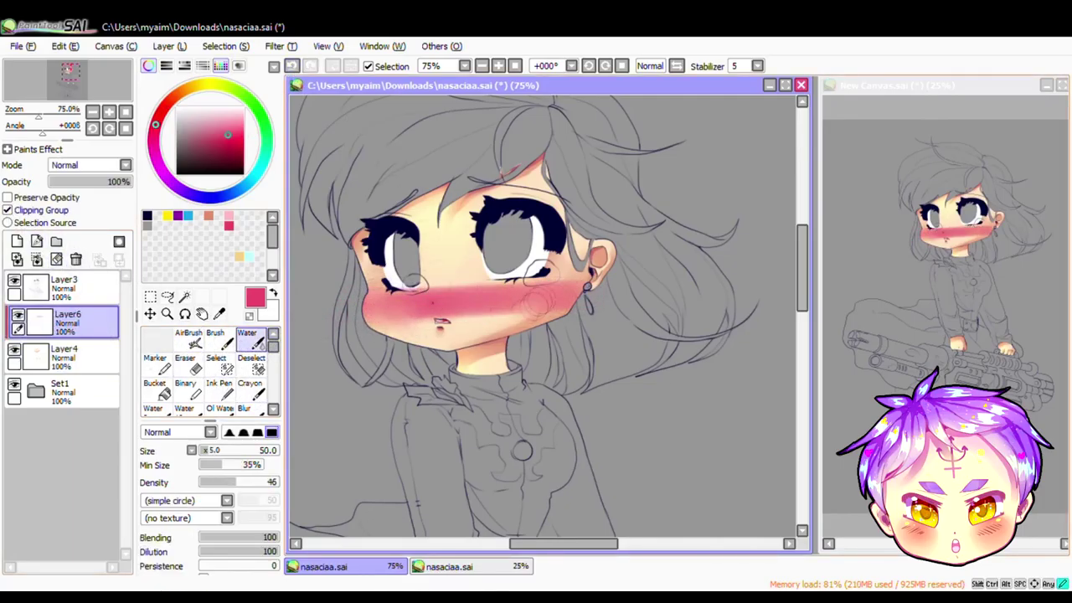
{"action": "mouse_move", "coordinate": [540, 300]}
{"action": "left_mouse_down"}
{"action": "mouse_move", "coordinate": [485, 285]}
{"action": "mouse_move", "coordinate": [482, 306]}
{"action": "mouse_move", "coordinate": [414, 289]}
{"action": "mouse_move", "coordinate": [410, 310]}
{"action": "mouse_move", "coordinate": [481, 302]}
{"action": "left_mouse_up"}
Step: Refine the crimson blush with the Eraser and Water tool, and merge its layer at reduced opacity into the skin base layer
{"action": "left_click", "coordinate": [186, 362]}
{"action": "left_click", "coordinate": [247, 339]}
{"action": "mouse_move", "coordinate": [394, 305]}
{"action": "left_mouse_down"}
{"action": "mouse_move", "coordinate": [478, 305]}
{"action": "mouse_move", "coordinate": [408, 310]}
{"action": "left_mouse_up"}
{"action": "left_click_drag", "start_coordinate": [126, 181], "coordinate": [79, 182]}
{"action": "left_click", "coordinate": [167, 176]}
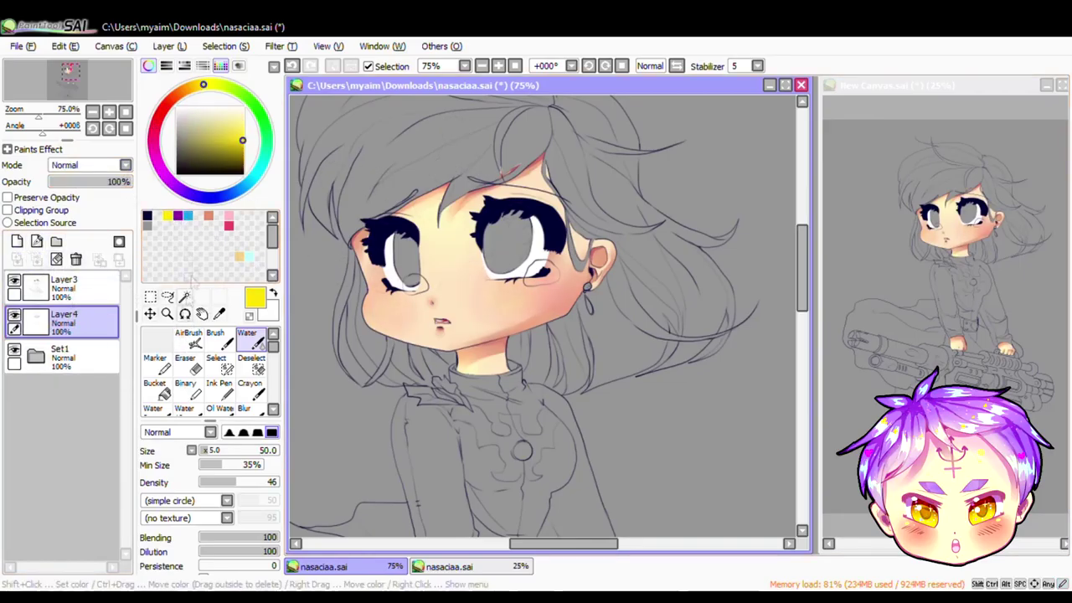
{"action": "left_click", "coordinate": [36, 259]}
Step: Paint purple skin shadows with the Pen on a new layer clipped to the skin base, and set the layer to Shade at 9% opacity
{"action": "key", "text": "ctrl+z"}
{"action": "scroll", "coordinate": [209, 368], "scroll_direction": "down", "scroll_amount": 2}
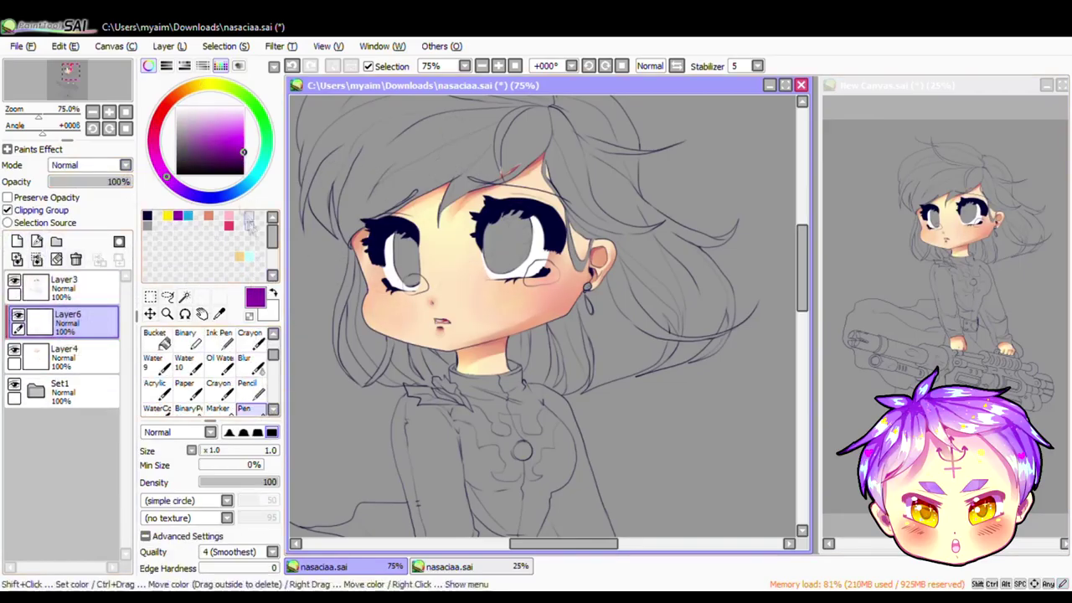
{"action": "left_click", "coordinate": [244, 408]}
{"action": "left_click", "coordinate": [240, 450]}
{"action": "left_click", "coordinate": [90, 165]}
{"action": "left_click", "coordinate": [83, 240]}
{"action": "left_click_drag", "start_coordinate": [117, 181], "coordinate": [57, 181]}
{"action": "scroll", "coordinate": [210, 369], "scroll_direction": "up", "scroll_amount": 2}
Step: Trim the purple shadows on the face and hands with the Eraser at size 42
{"action": "left_click", "coordinate": [185, 357]}
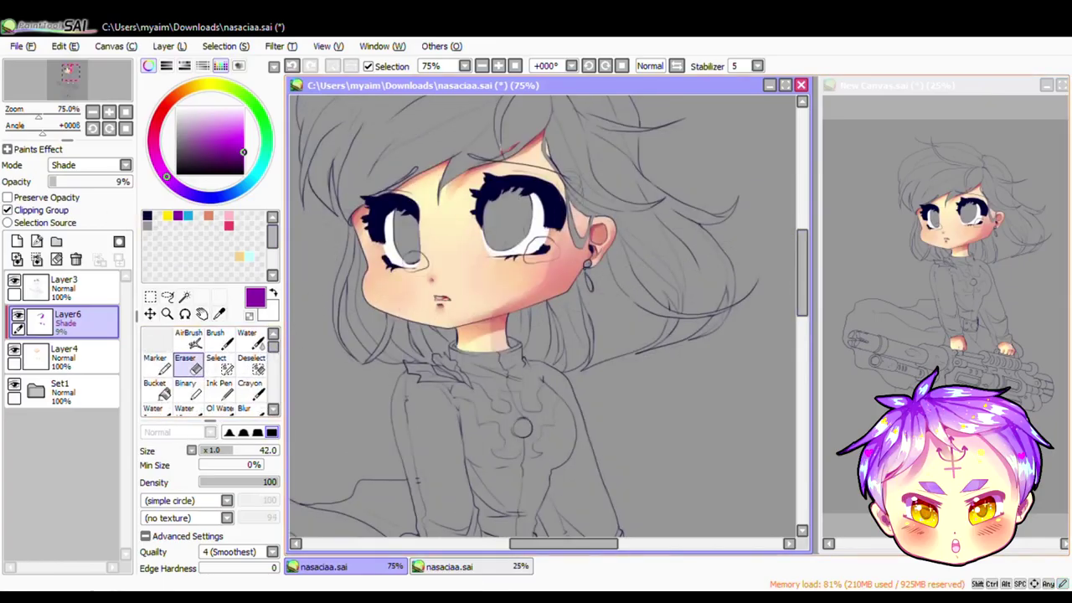
{"action": "left_click_drag", "start_coordinate": [557, 222], "coordinate": [504, 312]}
{"action": "scroll", "coordinate": [779, 242], "scroll_direction": "down", "scroll_amount": 5}
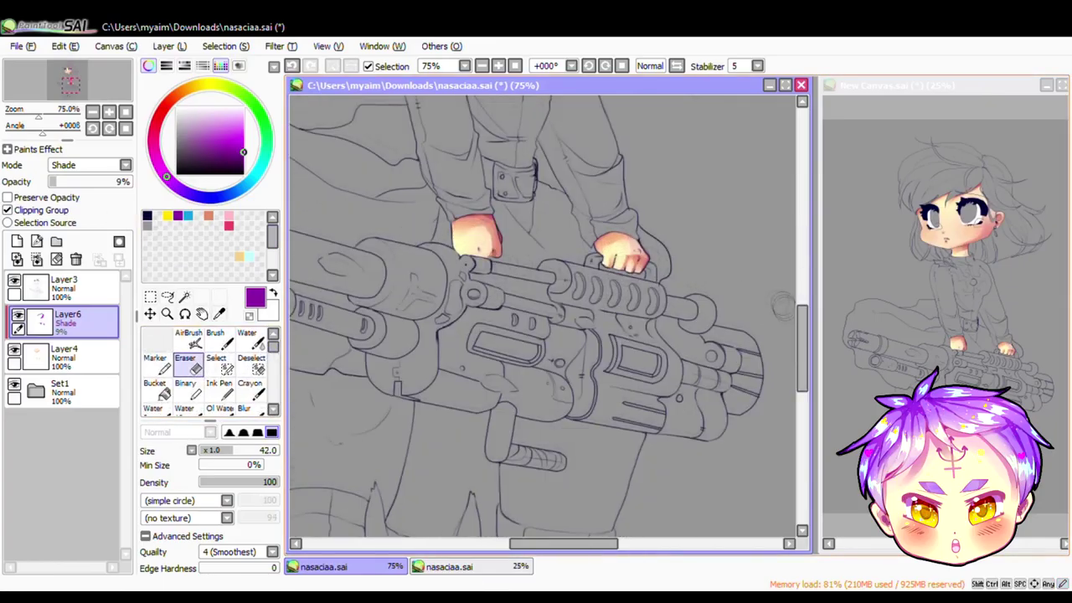
{"action": "scroll", "coordinate": [782, 305], "scroll_direction": "up", "scroll_amount": 5}
{"action": "scroll", "coordinate": [586, 318], "scroll_direction": "down", "scroll_amount": 2}
Step: Soften the purple shadows with the Water tool at size 50 and merge their layer into the skin base layer
{"action": "left_click", "coordinate": [247, 336]}
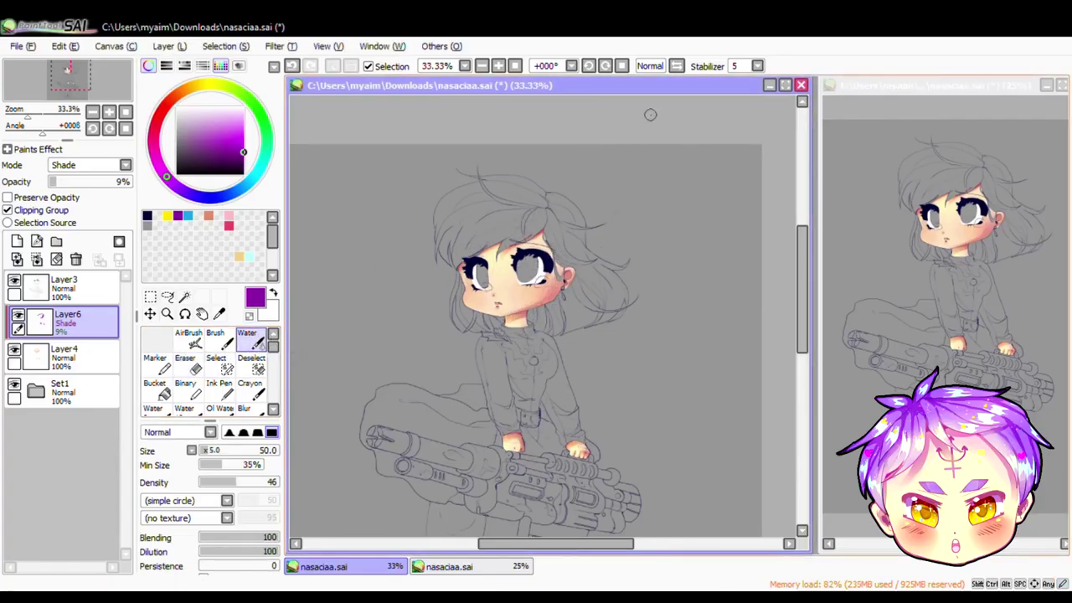
{"action": "scroll", "coordinate": [559, 158], "scroll_direction": "up", "scroll_amount": 1}
{"action": "key", "text": "h"}
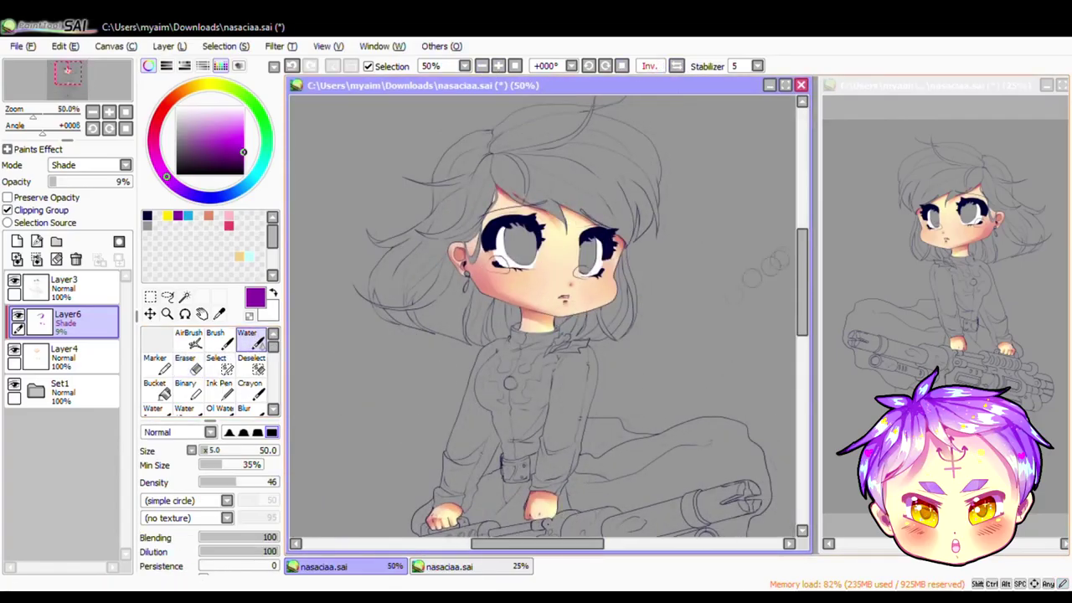
{"action": "left_click", "coordinate": [36, 259]}
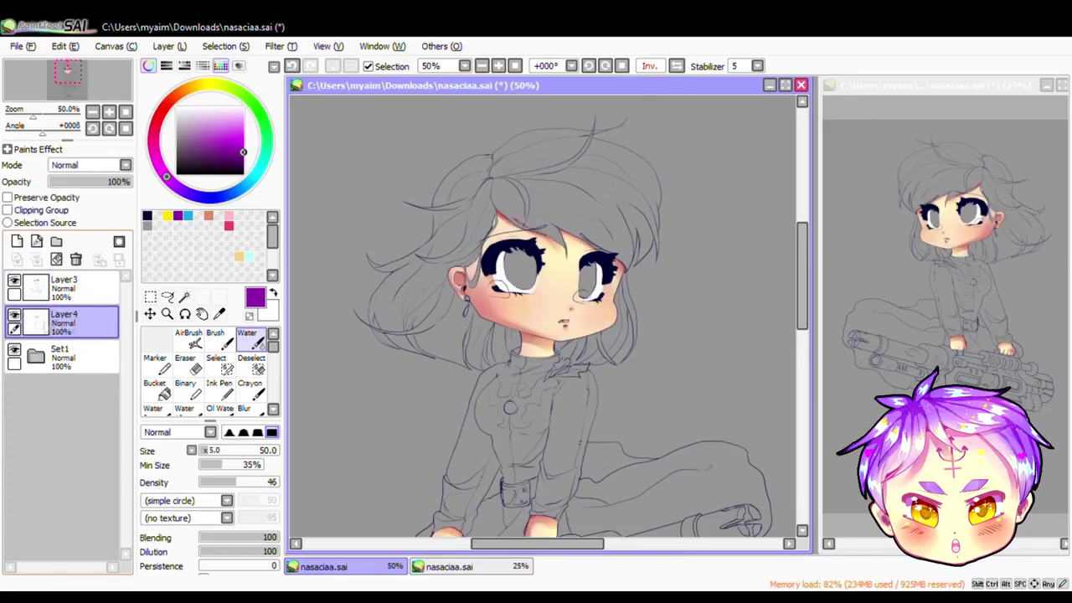
{"action": "scroll", "coordinate": [799, 283], "scroll_direction": "up", "scroll_amount": 1}
{"action": "scroll", "coordinate": [544, 318], "scroll_direction": "down", "scroll_amount": 3}
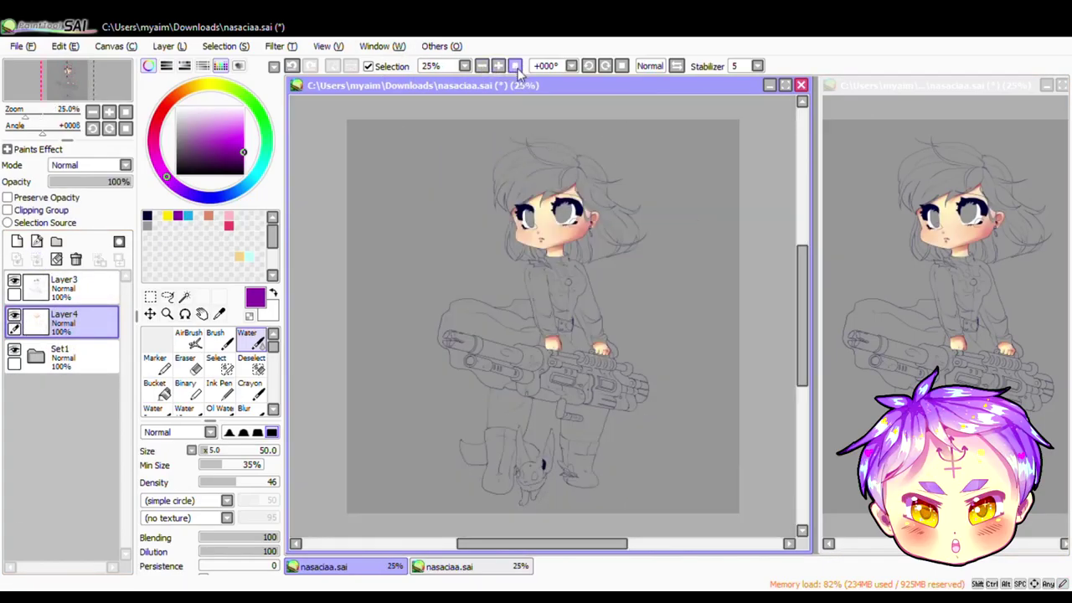
Step: Select the skin openings in the torn collar and the torn boot with the Magic Wand on the line art layer
{"action": "scroll", "coordinate": [544, 319], "scroll_direction": "up", "scroll_amount": 4}
{"action": "left_click", "coordinate": [185, 296]}
{"action": "left_click", "coordinate": [63, 285]}
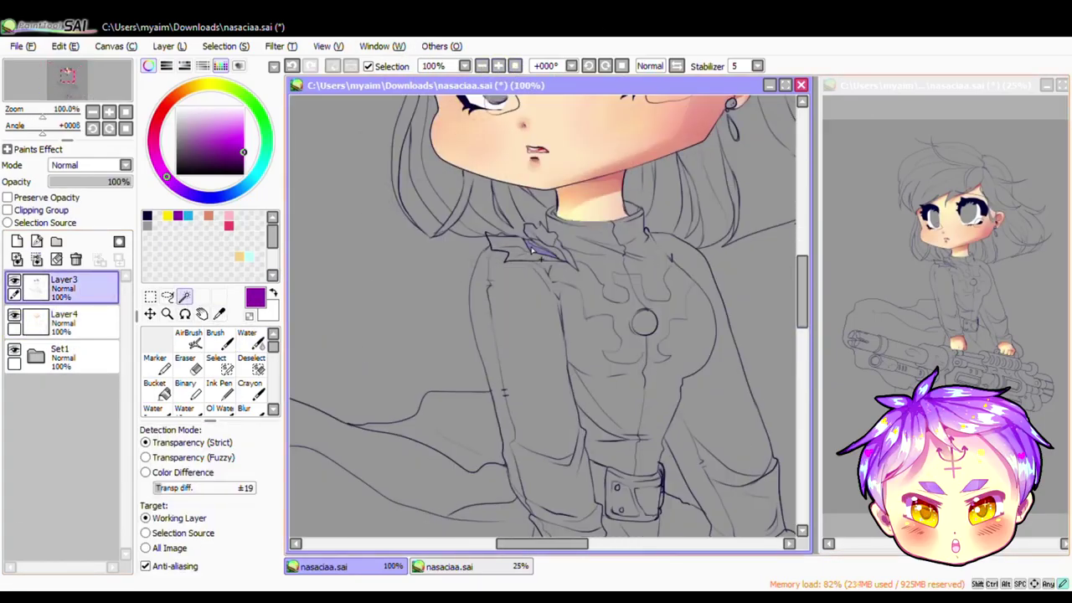
{"action": "left_click", "coordinate": [544, 251]}
{"action": "scroll", "coordinate": [544, 318], "scroll_direction": "down", "scroll_amount": 5}
{"action": "left_click", "coordinate": [653, 360]}
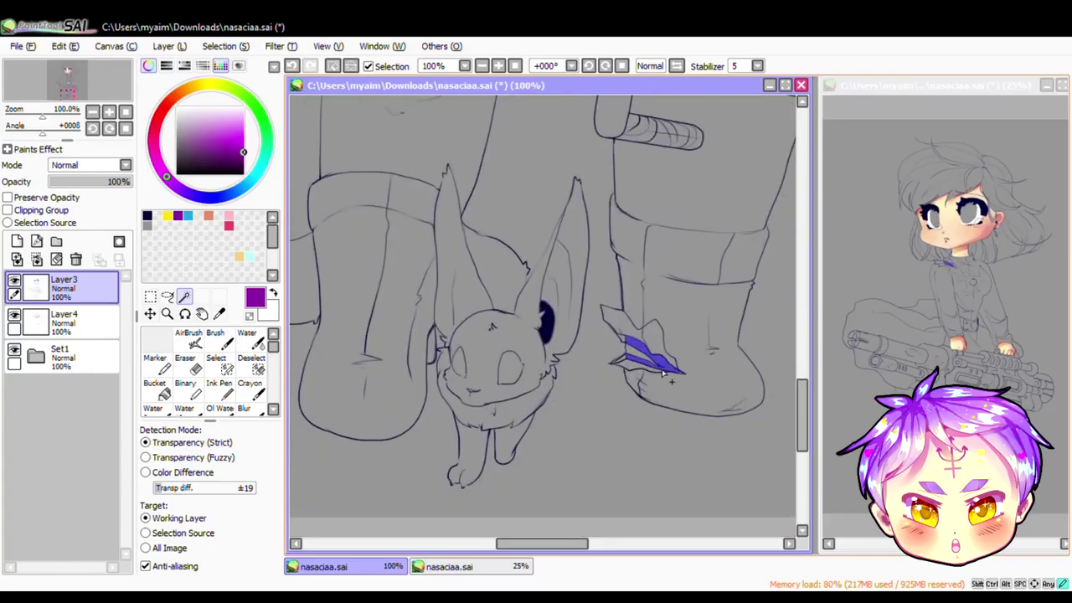
Step: Fill the selected collar and boot openings with the pale skin tone sampled from the face, using the Bucket on the skin layer
{"action": "scroll", "coordinate": [661, 373], "scroll_direction": "up", "scroll_amount": 8}
{"action": "left_click", "coordinate": [620, 460], "text": "alt"}
{"action": "scroll", "coordinate": [619, 460], "scroll_direction": "down", "scroll_amount": 5}
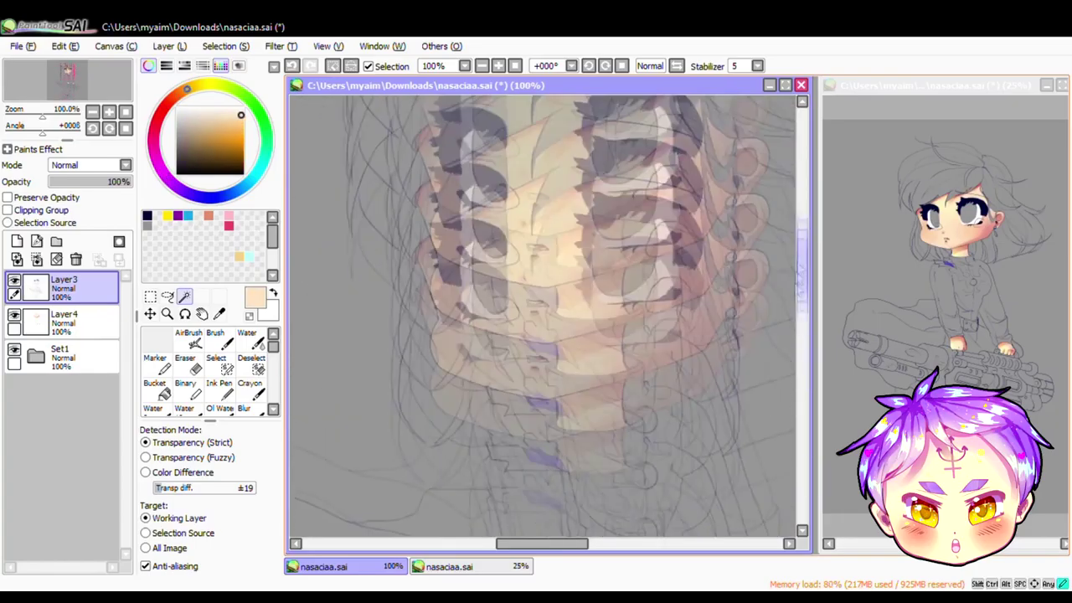
{"action": "scroll", "coordinate": [544, 318], "scroll_direction": "down", "scroll_amount": 2}
{"action": "left_click", "coordinate": [155, 389]}
{"action": "left_click", "coordinate": [63, 320]}
{"action": "scroll", "coordinate": [544, 268], "scroll_direction": "down", "scroll_amount": 5}
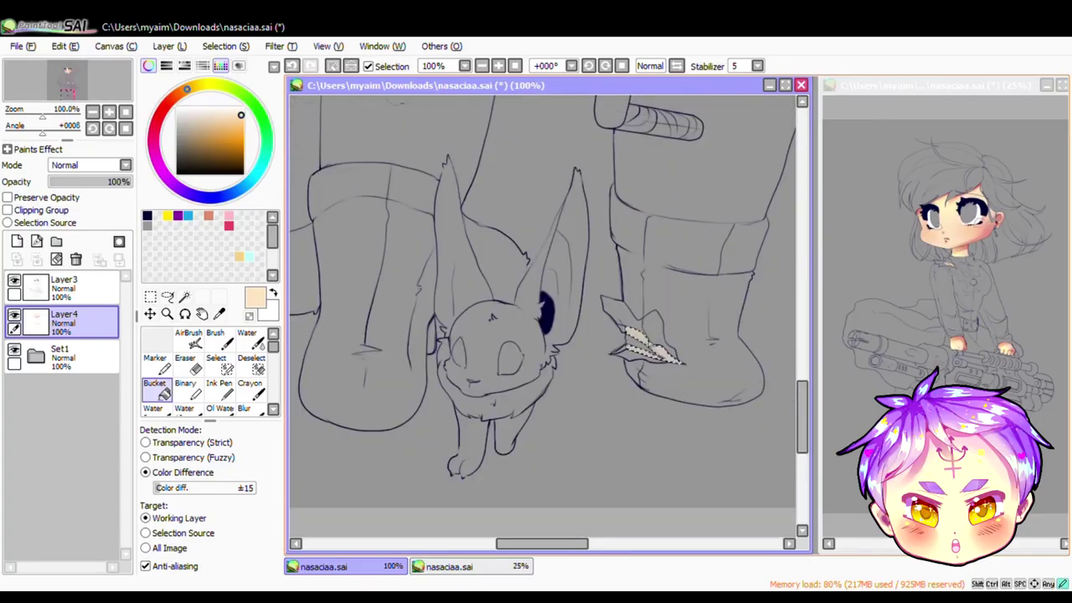
Step: Select the inner wound shapes inside the collar and boot openings with the Magic Wand on the line art layer
{"action": "scroll", "coordinate": [544, 318], "scroll_direction": "up", "scroll_amount": 7}
{"action": "left_click", "coordinate": [184, 296]}
{"action": "left_click", "coordinate": [62, 285]}
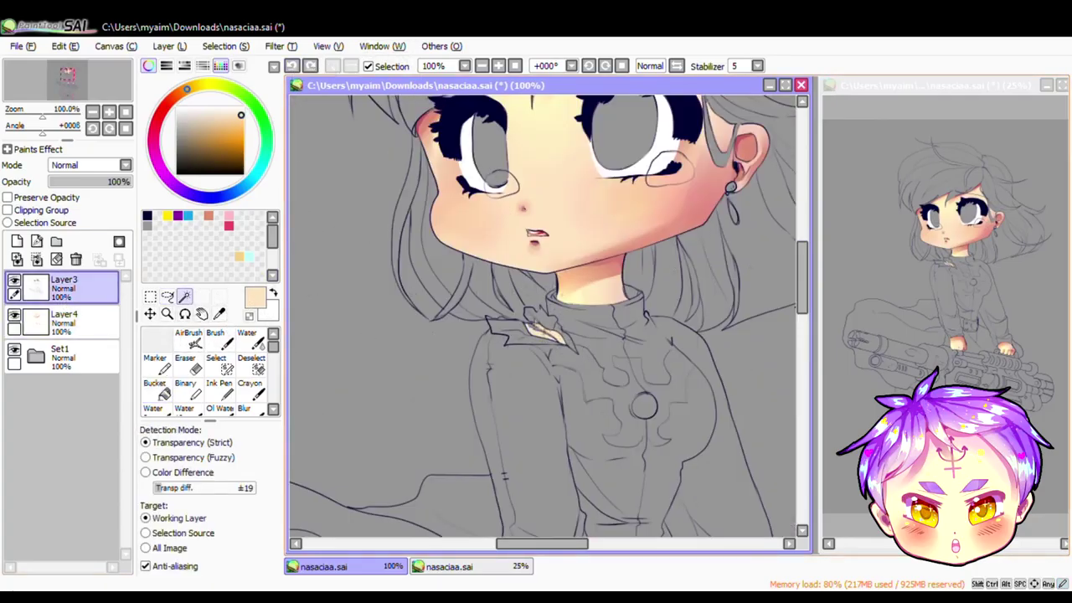
{"action": "left_click", "coordinate": [536, 332]}
{"action": "scroll", "coordinate": [537, 333], "scroll_direction": "down", "scroll_amount": 7}
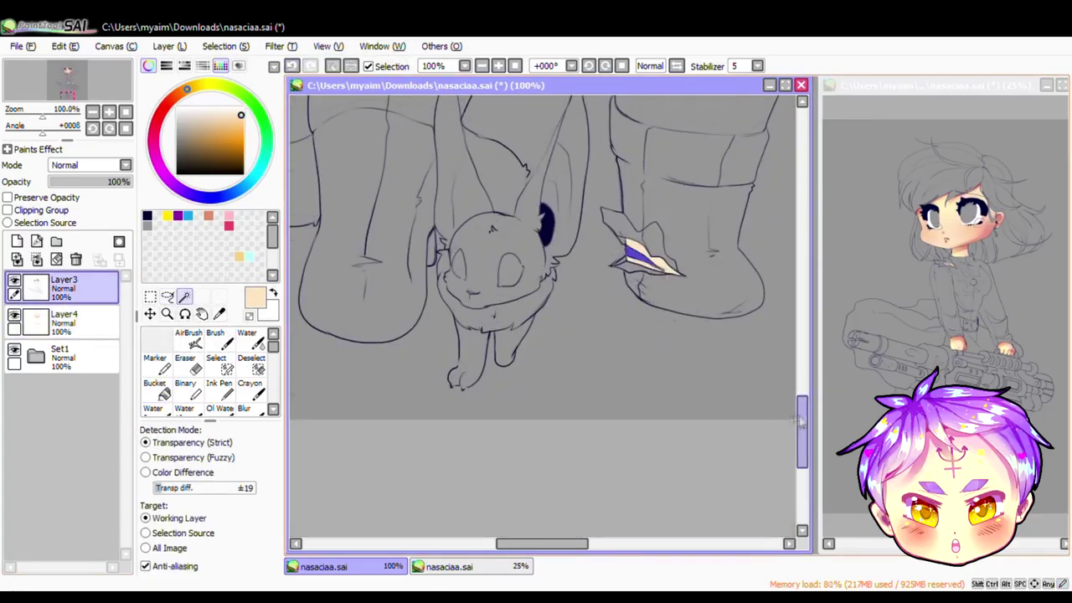
{"action": "scroll", "coordinate": [544, 318], "scroll_direction": "up", "scroll_amount": 3}
Step: Choose a dark red and fill the inner wound shape at the collar with the Bucket on the skin layer
{"action": "left_click", "coordinate": [155, 389]}
{"action": "left_click", "coordinate": [161, 111]}
{"action": "left_click", "coordinate": [229, 158]}
{"action": "scroll", "coordinate": [545, 318], "scroll_direction": "up", "scroll_amount": 4}
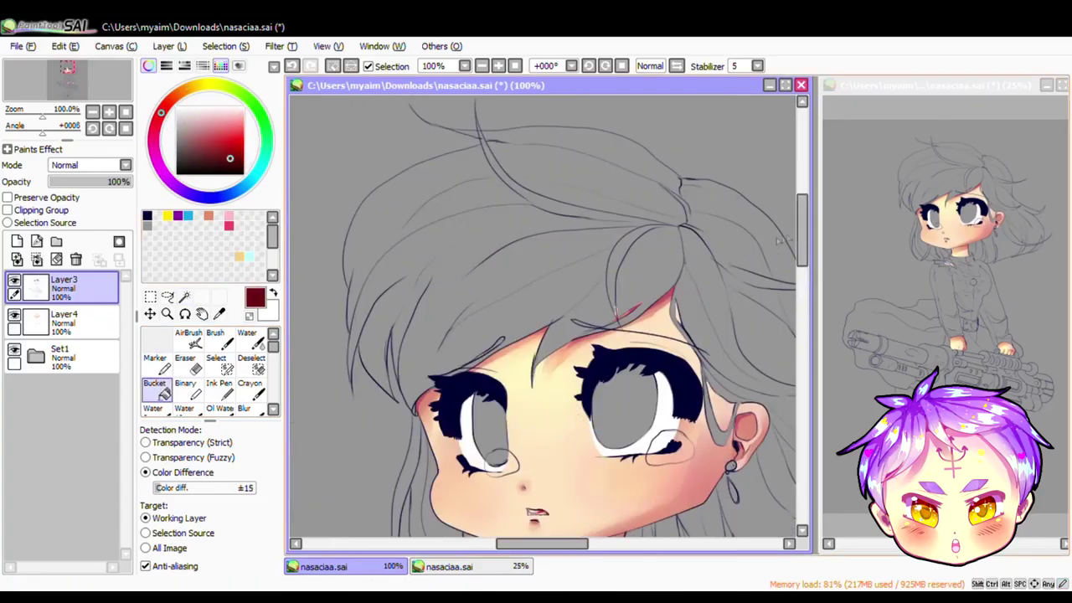
{"action": "scroll", "coordinate": [544, 318], "scroll_direction": "down", "scroll_amount": 2}
{"action": "left_click", "coordinate": [63, 320]}
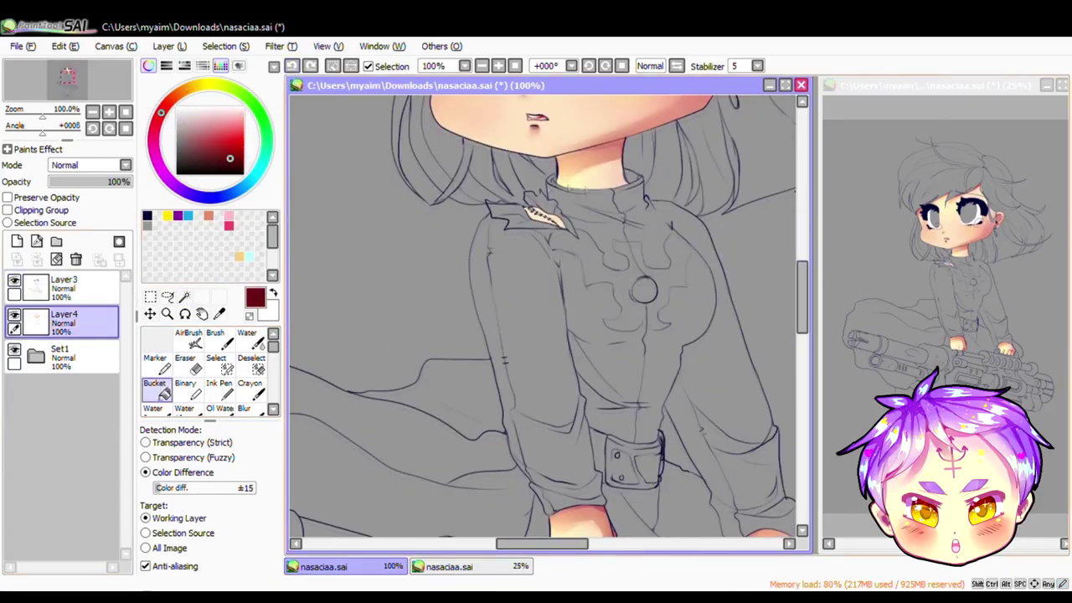
{"action": "scroll", "coordinate": [544, 318], "scroll_direction": "down", "scroll_amount": 5}
Step: Fill the inner wound shape on the boot with the same dark red on the skin layer, and switch to the Pencil
{"action": "left_click", "coordinate": [64, 285]}
{"action": "left_click", "coordinate": [185, 295]}
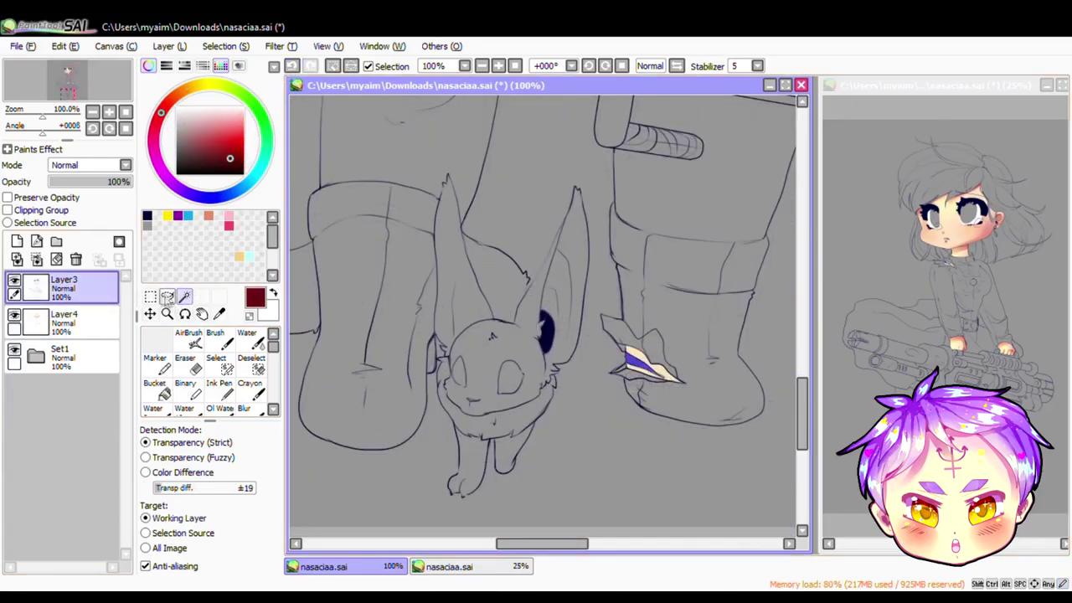
{"action": "left_click", "coordinate": [155, 389]}
{"action": "left_click", "coordinate": [63, 320]}
{"action": "key", "text": "n"}
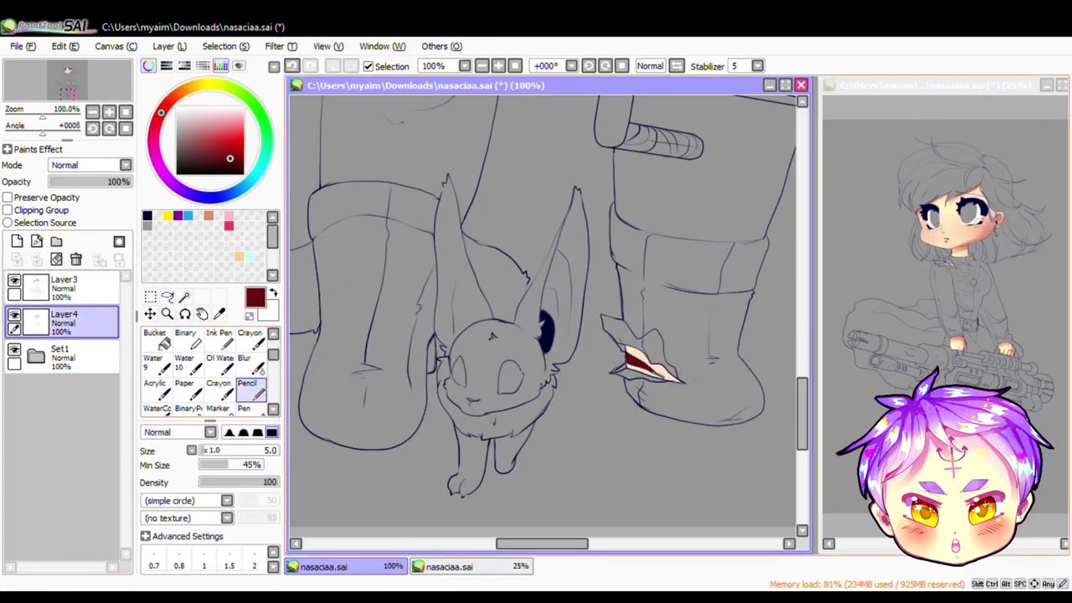
Step: Touch up the collar wound's edges with the Pencil at size 5, using colours sampled from the opening
{"action": "scroll", "coordinate": [545, 318], "scroll_direction": "up", "scroll_amount": 10}
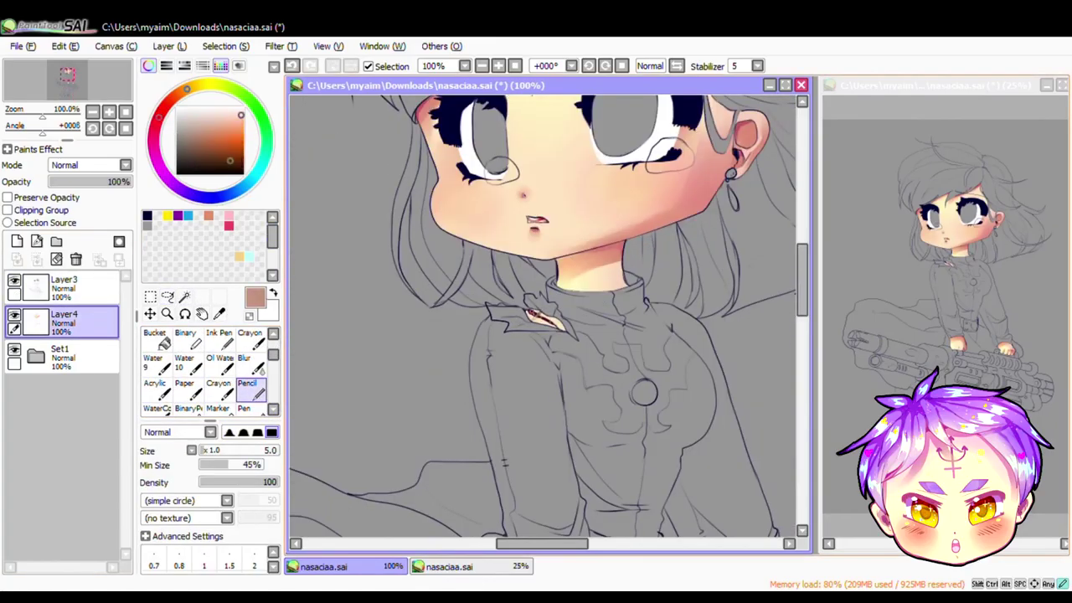
{"action": "left_click", "coordinate": [557, 322], "text": "alt"}
{"action": "left_click", "coordinate": [557, 324], "text": "alt"}
{"action": "left_click", "coordinate": [542, 319], "text": "alt"}
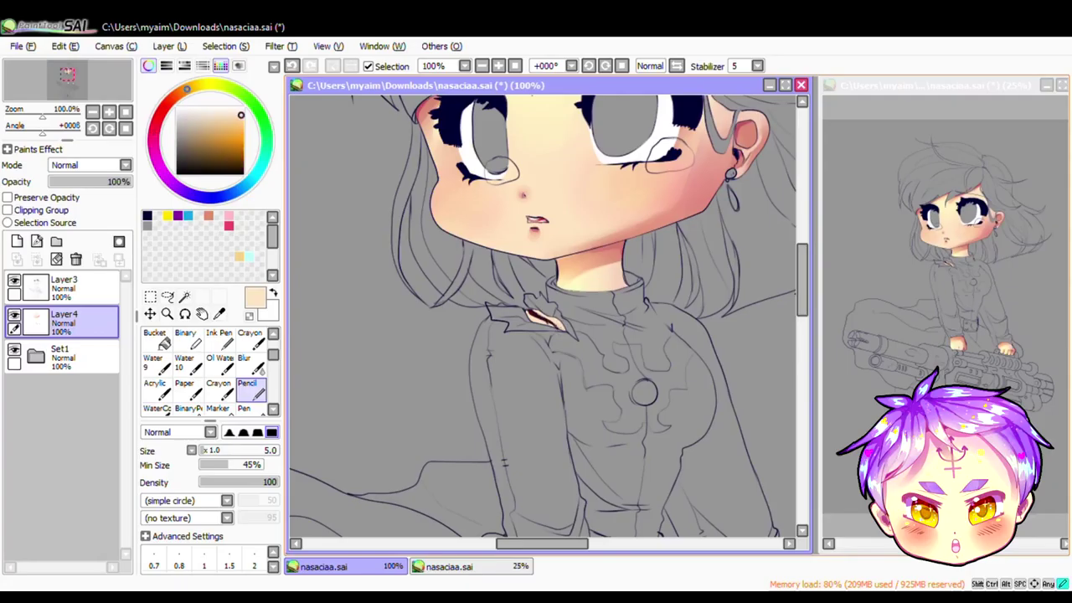
{"action": "scroll", "coordinate": [544, 318], "scroll_direction": "down", "scroll_amount": 5}
{"action": "scroll", "coordinate": [544, 318], "scroll_direction": "up", "scroll_amount": 5}
Step: Paint salmon shading over the collar and boot openings with the Pencil at size 31 on a new clipped layer
{"action": "left_click", "coordinate": [17, 241]}
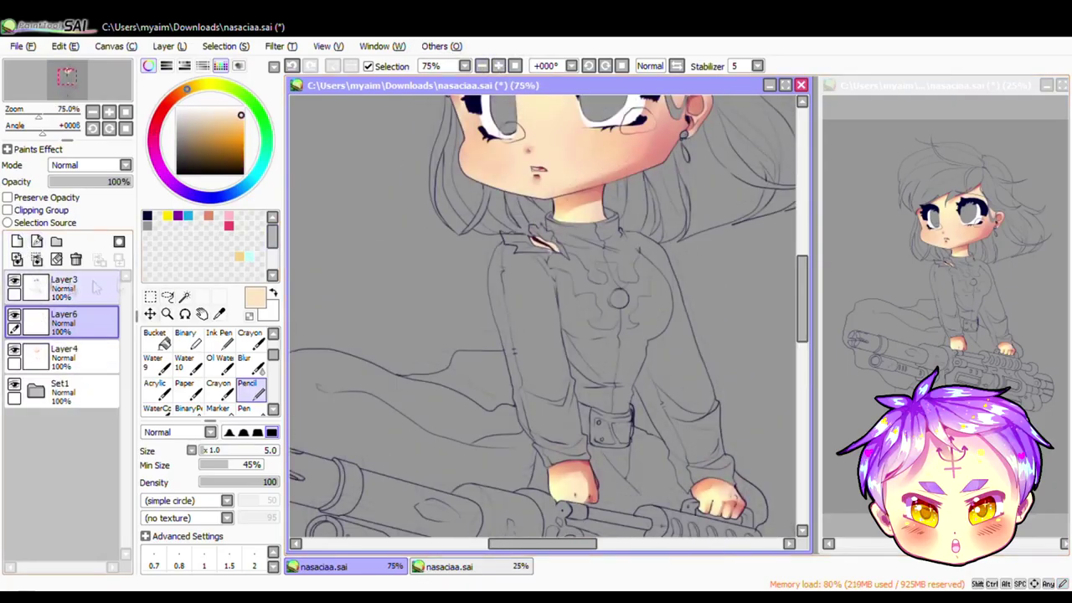
{"action": "left_click", "coordinate": [7, 210]}
{"action": "left_click", "coordinate": [208, 215]}
{"action": "left_click_drag", "start_coordinate": [209, 450], "coordinate": [230, 450]}
{"action": "scroll", "coordinate": [543, 315], "scroll_direction": "down", "scroll_amount": 5}
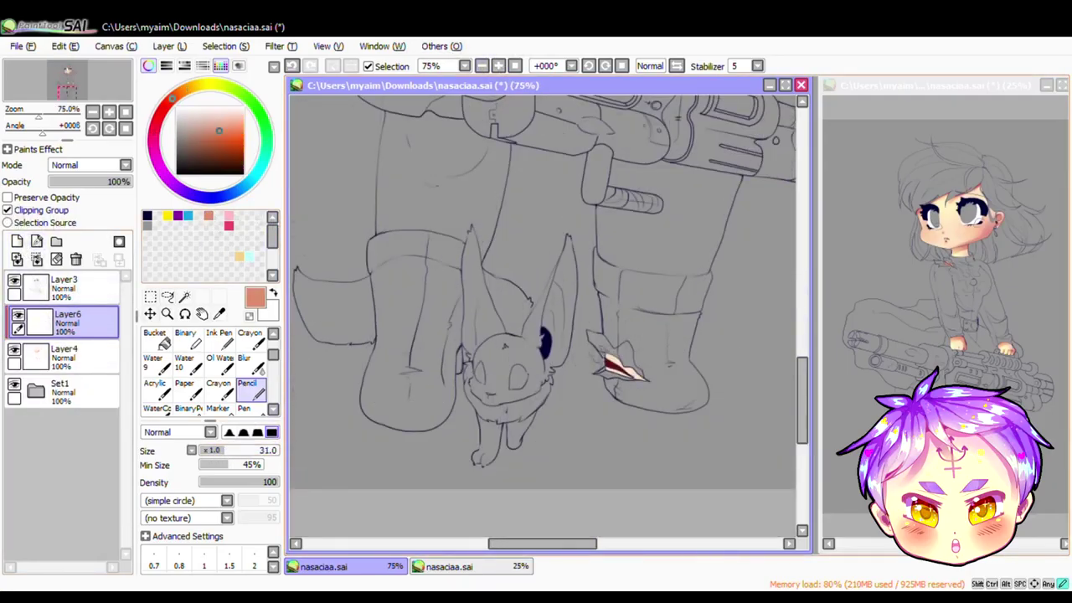
Step: Set the salmon shading layer to Shade at reduced opacity and merge it into the skin layer
{"action": "left_click_drag", "start_coordinate": [126, 182], "coordinate": [76, 182]}
{"action": "scroll", "coordinate": [87, 165], "scroll_direction": "down", "scroll_amount": 5}
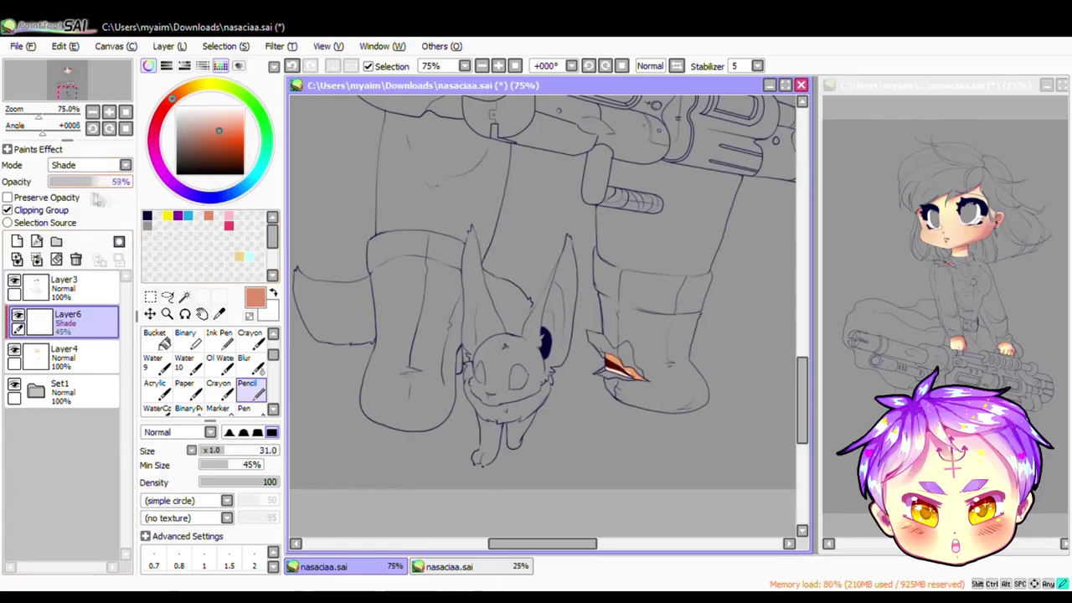
{"action": "key", "text": "ctrl+e"}
{"action": "scroll", "coordinate": [610, 370], "scroll_direction": "up", "scroll_amount": 6}
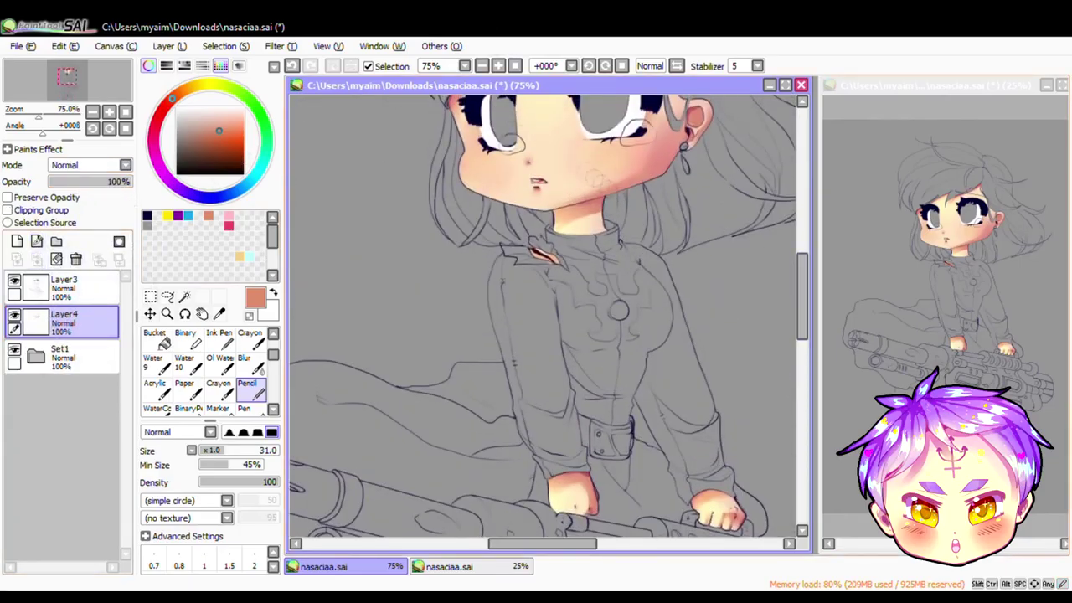
Step: Paint purple shadows in the collar and boot openings with the Pen at size 6 on a new clipped layer
{"action": "left_click", "coordinate": [177, 215]}
{"action": "left_click", "coordinate": [17, 241]}
{"action": "scroll", "coordinate": [209, 369], "scroll_direction": "down", "scroll_amount": 1}
{"action": "left_click", "coordinate": [247, 389]}
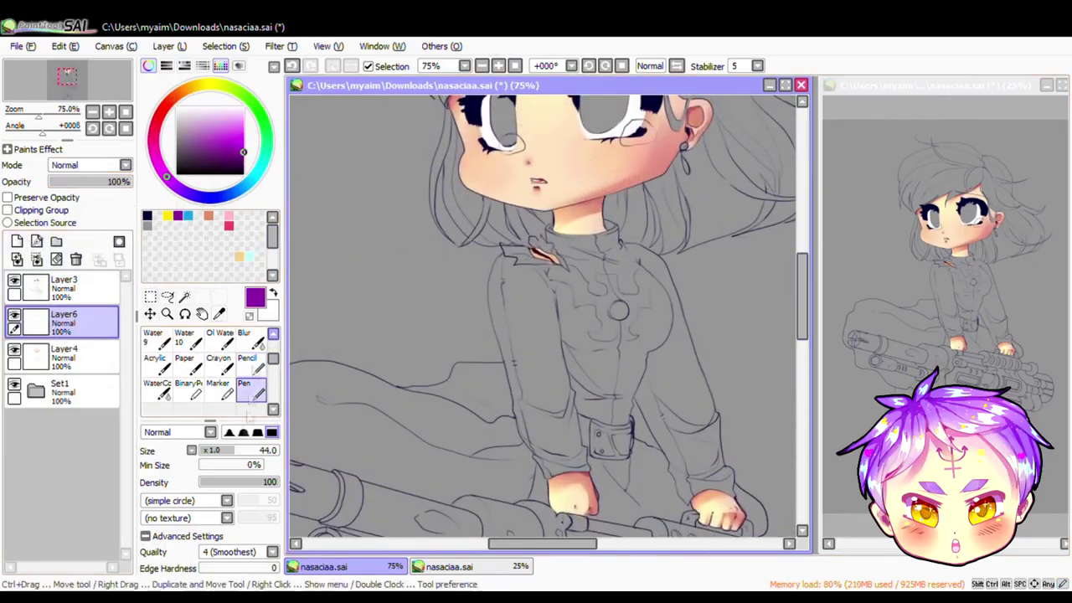
{"action": "left_click", "coordinate": [498, 66]}
{"action": "left_click", "coordinate": [50, 210]}
Step: Set the purple shadow layer to Shade at reduced opacity and merge it into the skin layer
{"action": "scroll", "coordinate": [544, 206], "scroll_direction": "down", "scroll_amount": 5}
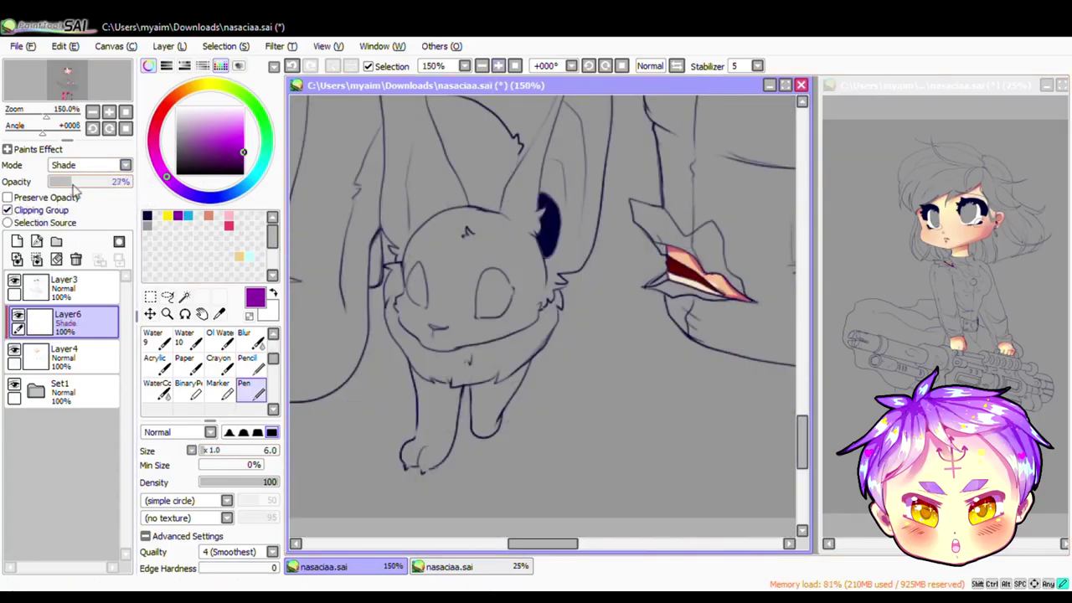
{"action": "left_click", "coordinate": [36, 259]}
{"action": "scroll", "coordinate": [805, 285], "scroll_direction": "down", "scroll_amount": 1}
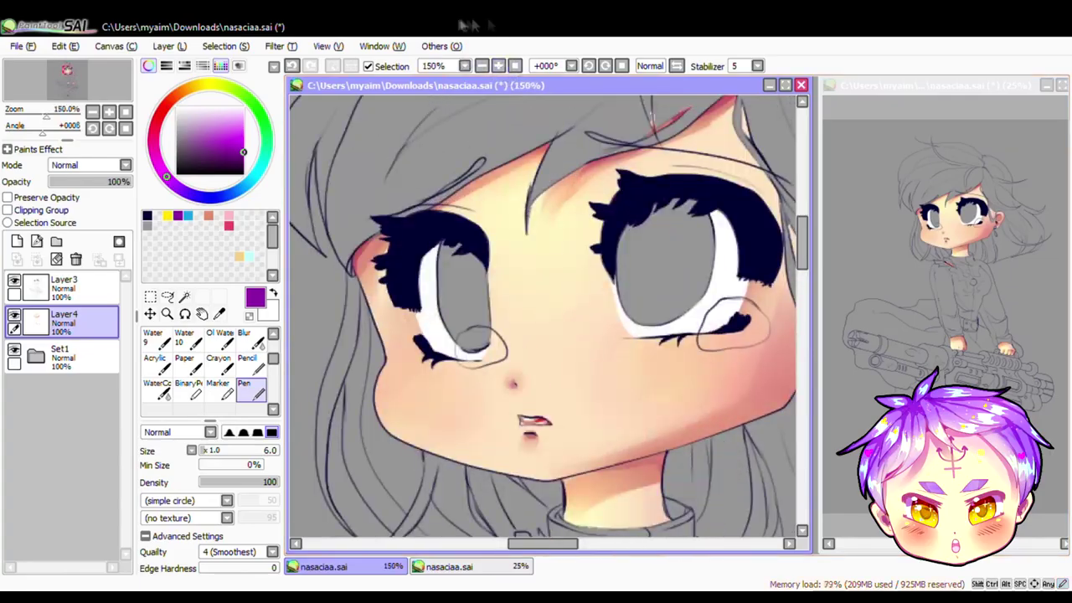
Step: Add a new layer and a folder, move the skin layer into the folder, and select the new layer above it
{"action": "left_click", "coordinate": [16, 242]}
{"action": "left_click", "coordinate": [56, 241]}
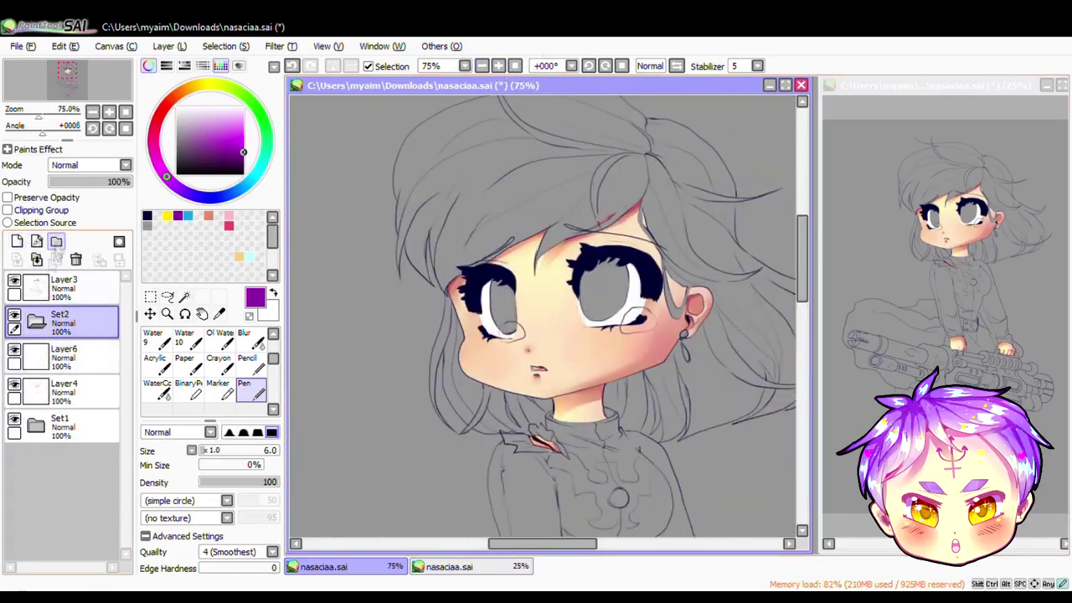
{"action": "mouse_move", "coordinate": [64, 383]}
{"action": "left_mouse_down"}
{"action": "mouse_move", "coordinate": [63, 322]}
{"action": "mouse_move", "coordinate": [63, 368]}
{"action": "left_mouse_up"}
{"action": "left_click", "coordinate": [63, 321]}
Step: Select the fringe and crown of the hair with the Magic Wand on the line art layer
{"action": "left_click", "coordinate": [185, 296]}
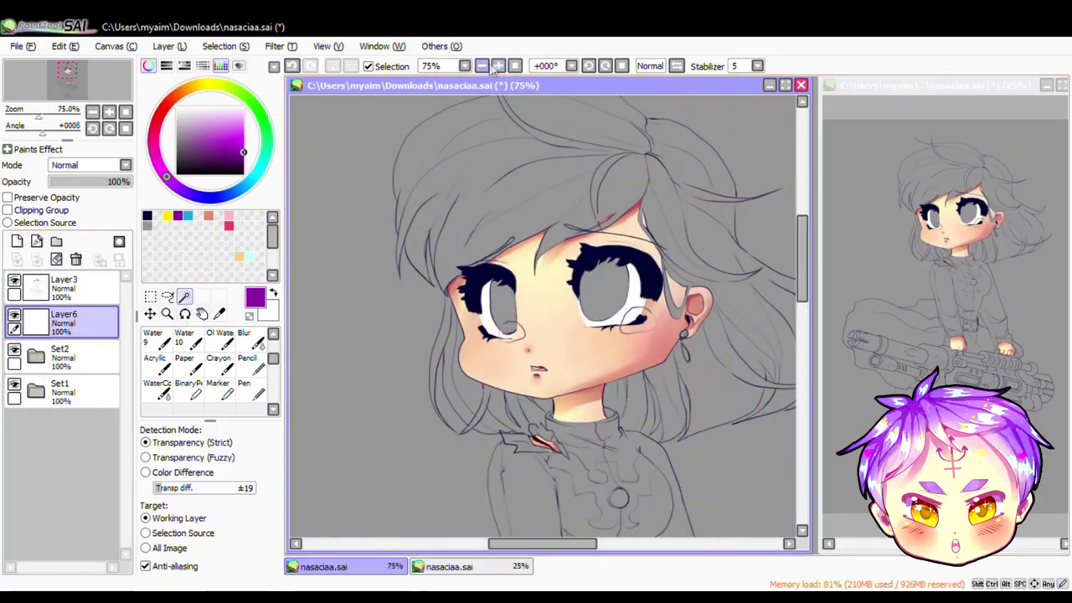
{"action": "scroll", "coordinate": [544, 318], "scroll_direction": "down", "scroll_amount": 1}
{"action": "left_click", "coordinate": [544, 319]}
{"action": "left_click", "coordinate": [64, 284]}
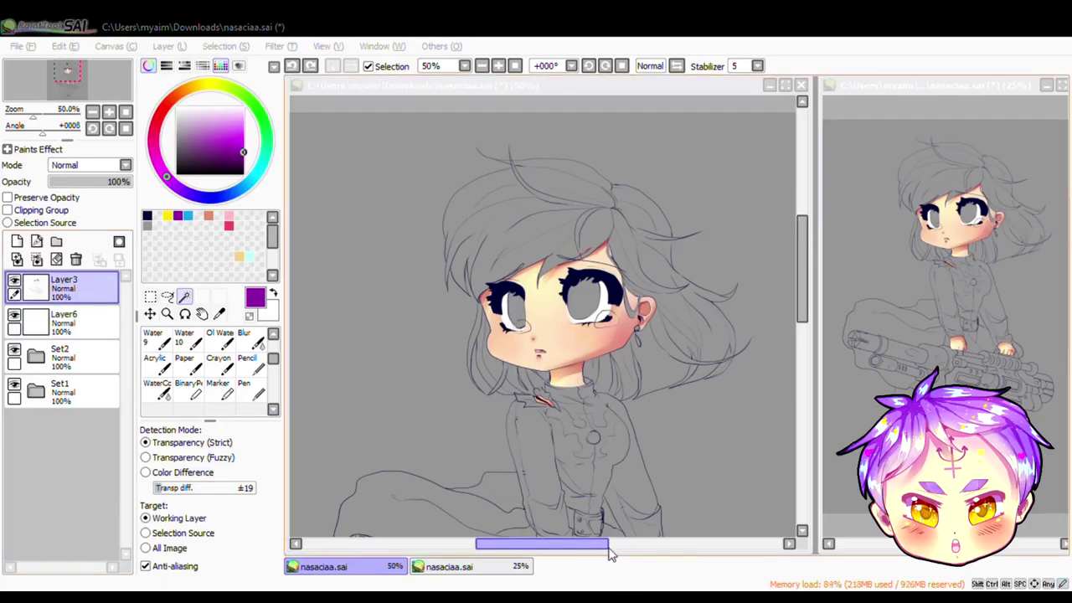
{"action": "left_click", "coordinate": [509, 167]}
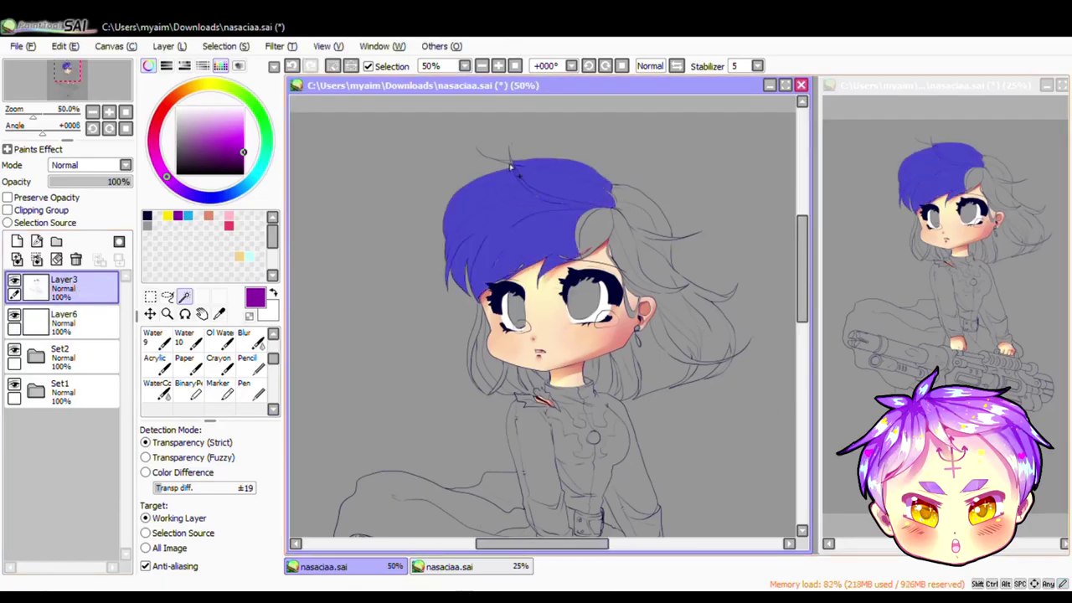
Step: Try to add the loose back hair to the selection with the Magic Wand, and undo it
{"action": "left_click", "coordinate": [590, 231]}
{"action": "key", "text": "ctrl+z"}
{"action": "left_click", "coordinate": [631, 205]}
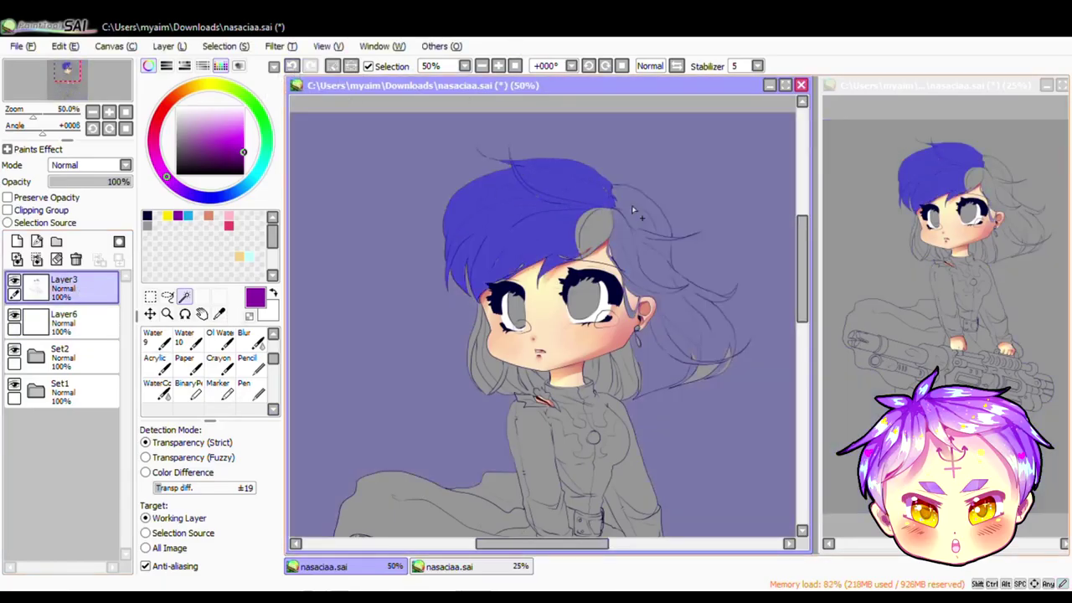
{"action": "key", "text": "ctrl+z"}
Step: Bridge a gap in the back hair's outline with the Select brush at size 7, and add the lock above the forehead to the selection
{"action": "scroll", "coordinate": [749, 318], "scroll_direction": "up", "scroll_amount": 2}
{"action": "left_click", "coordinate": [216, 333]}
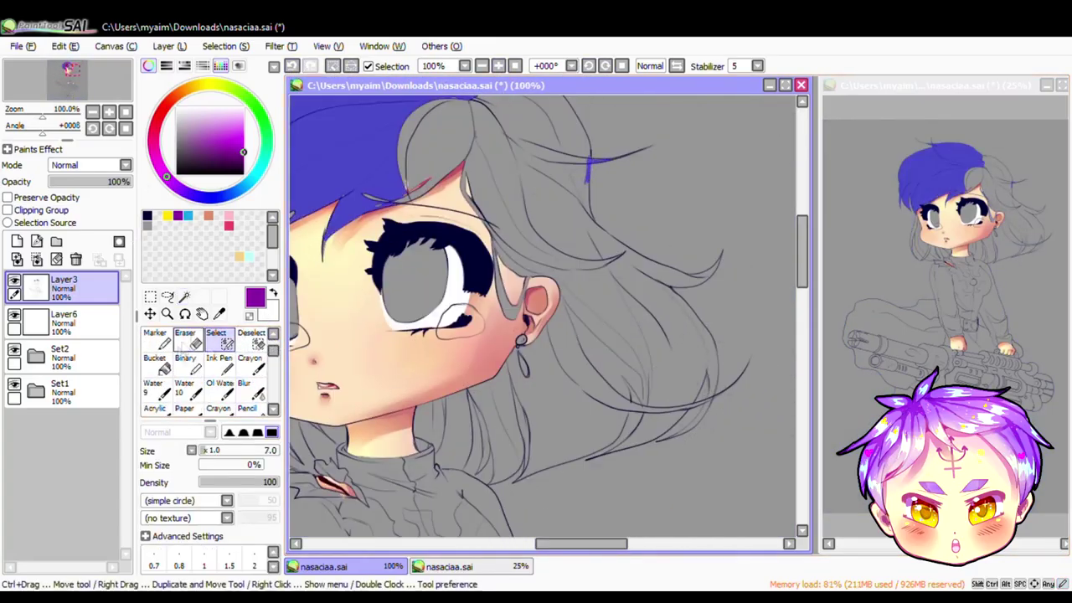
{"action": "left_click", "coordinate": [185, 297]}
{"action": "left_click", "coordinate": [594, 276]}
{"action": "key", "text": "ctrl+z"}
{"action": "left_click", "coordinate": [594, 276]}
{"action": "key", "text": "ctrl+z"}
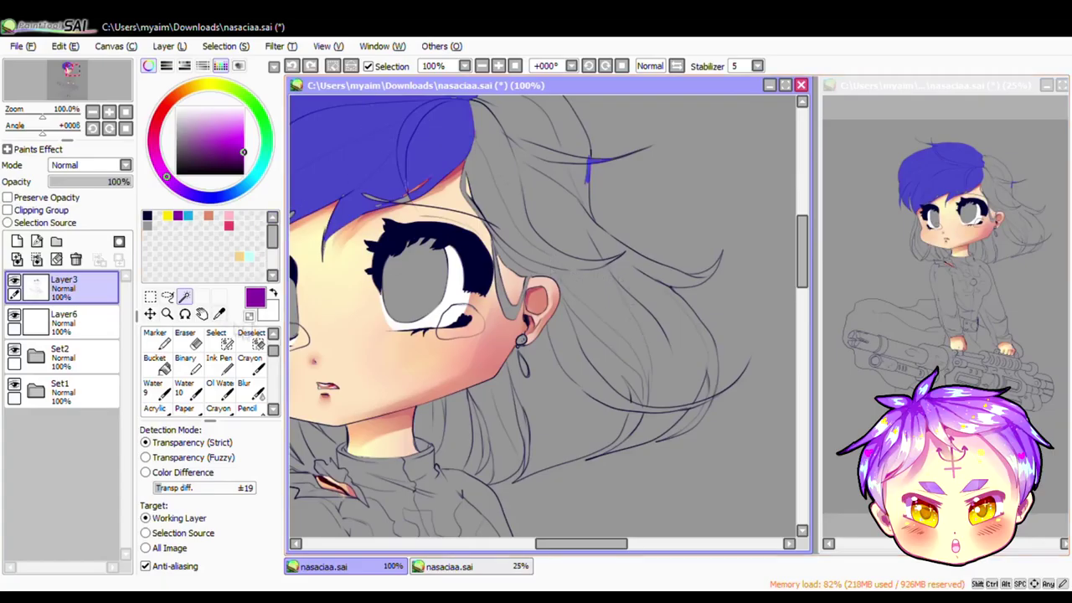
Step: Add the hair strands beside the neck, under the ear, to the selection with the Magic Wand
{"action": "left_click", "coordinate": [502, 437]}
{"action": "key", "text": "ctrl+z"}
{"action": "left_click", "coordinate": [503, 437]}
{"action": "left_click", "coordinate": [440, 423]}
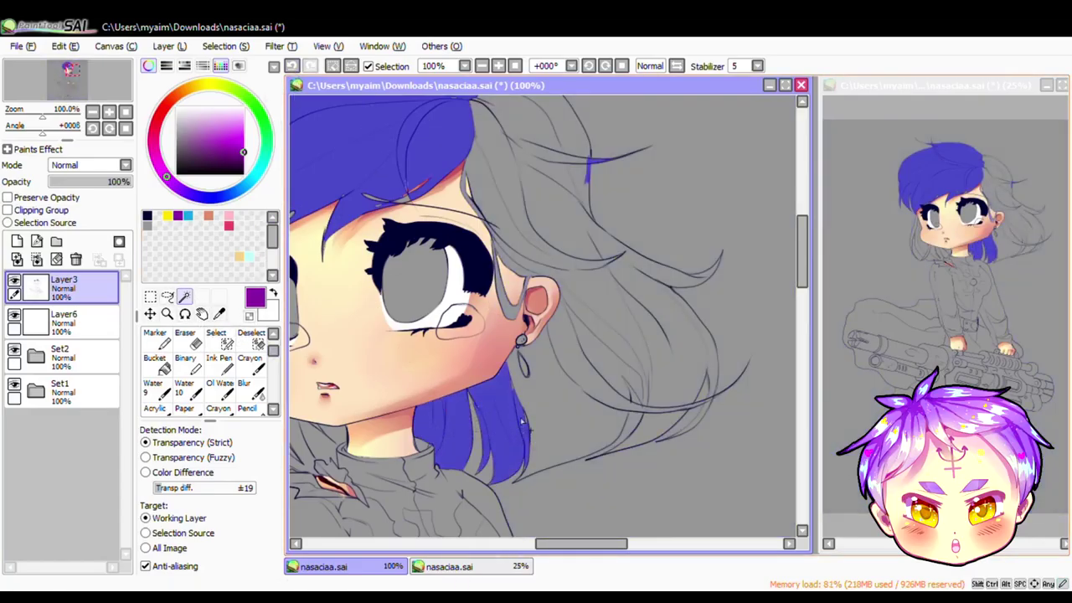
Step: Close the remaining gaps along the outer outline of the back hair with the Select brush at size 7
{"action": "left_click", "coordinate": [216, 337]}
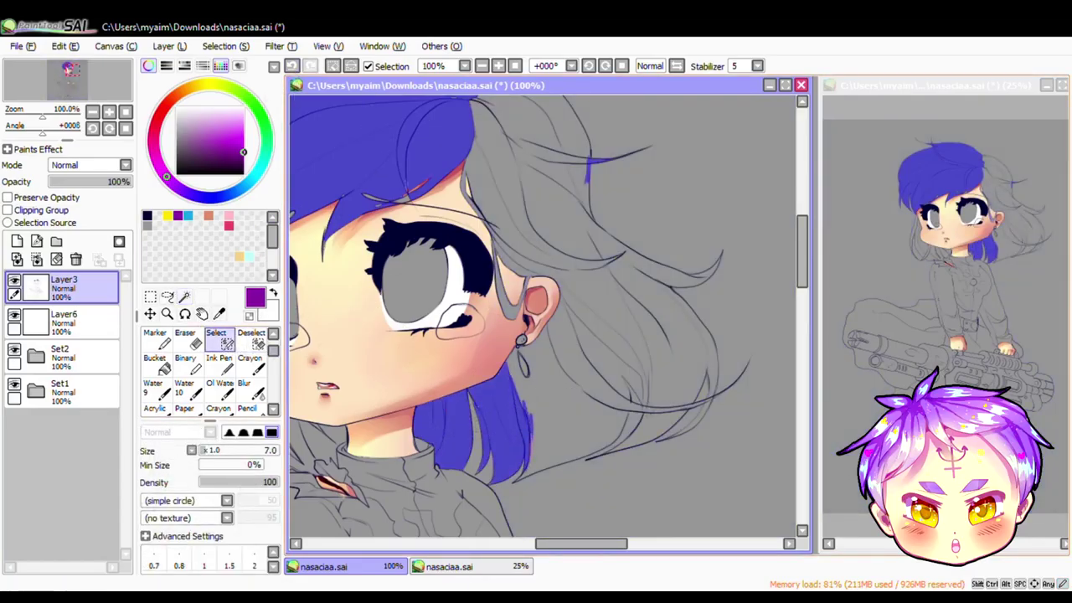
{"action": "left_click", "coordinate": [184, 295]}
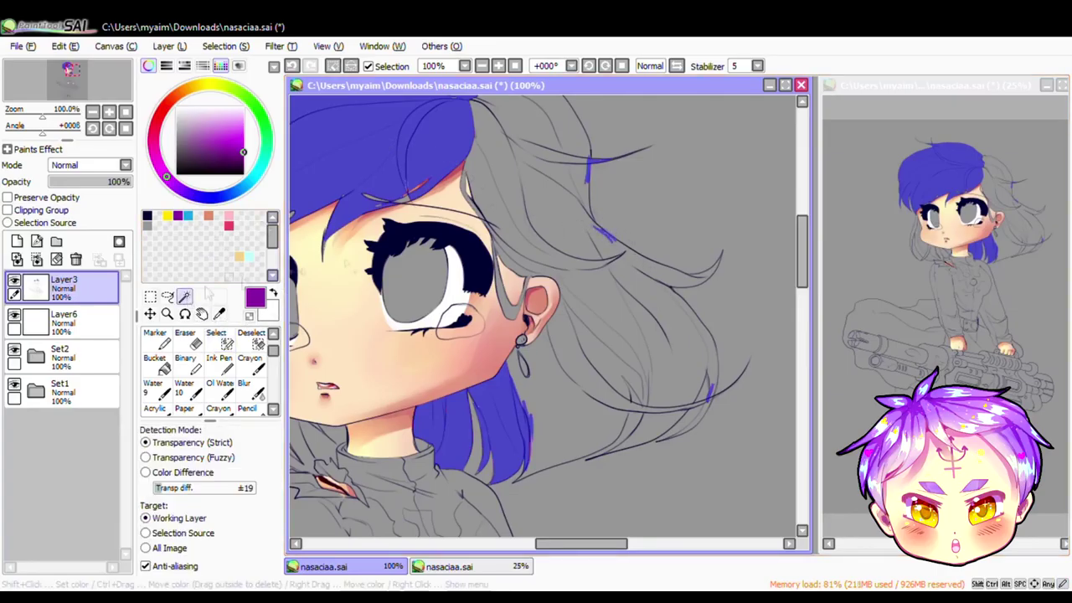
{"action": "scroll", "coordinate": [544, 318], "scroll_direction": "up", "scroll_amount": 3}
{"action": "scroll", "coordinate": [544, 318], "scroll_direction": "down", "scroll_amount": 3}
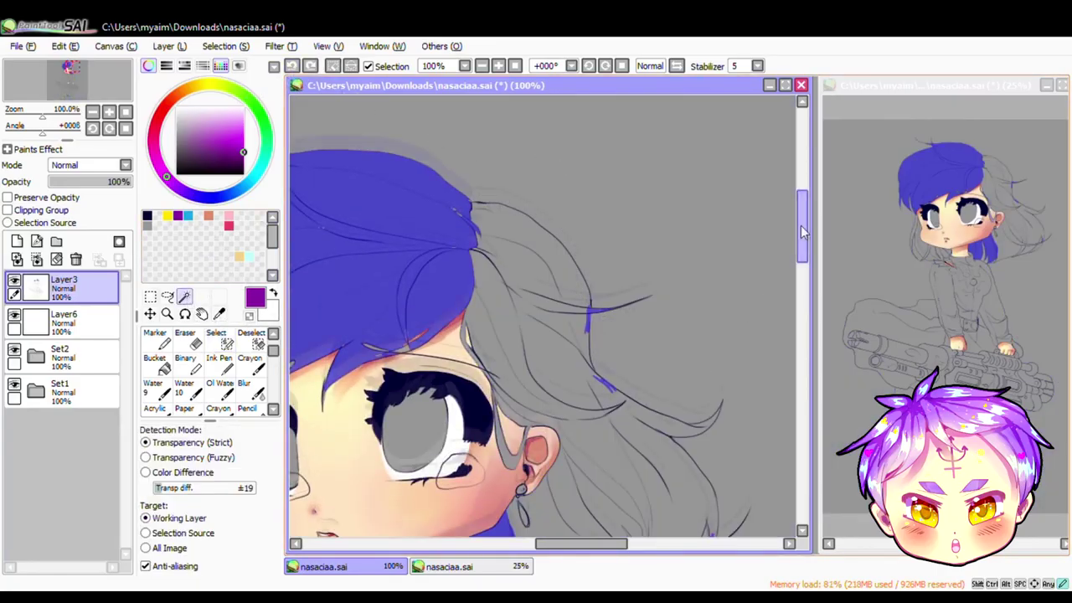
{"action": "left_click", "coordinate": [216, 335]}
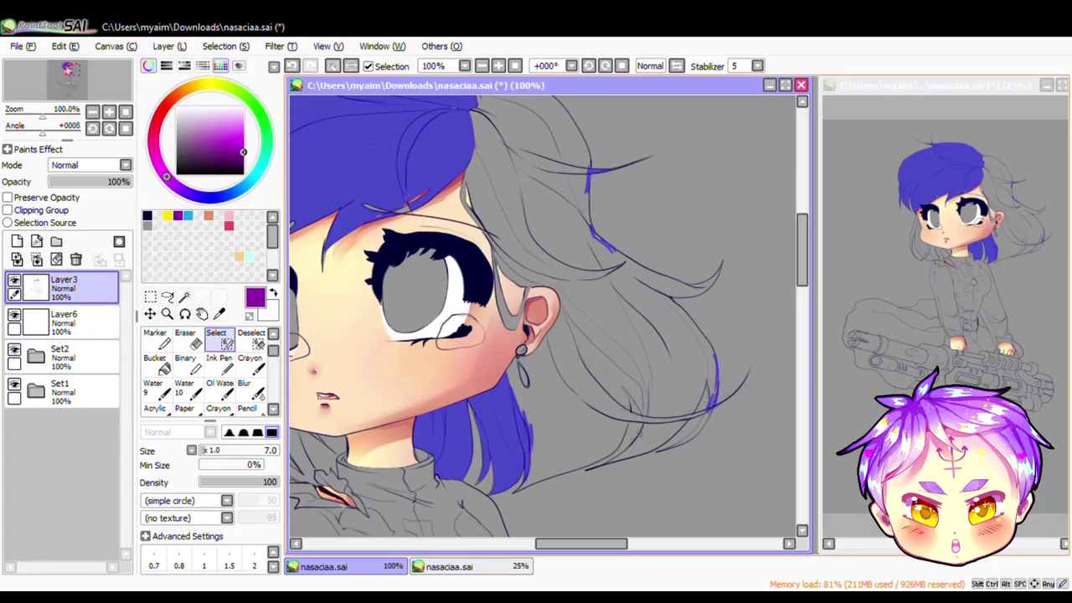
Step: Add the whole loose back hair to the selection with the Magic Wand and cover missed spots with the Select brush
{"action": "left_click", "coordinate": [184, 295]}
{"action": "left_click", "coordinate": [619, 318]}
{"action": "left_click", "coordinate": [216, 335]}
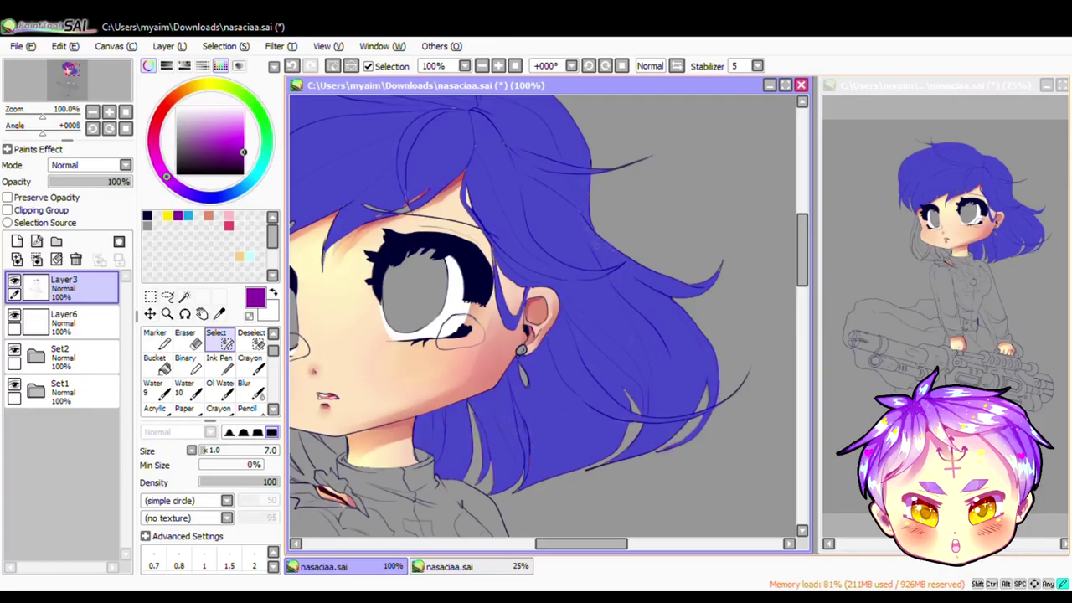
Step: Add the hair strands on the other side of the face to the selection, and refine their edges with the Select brush
{"action": "left_click_drag", "start_coordinate": [502, 335], "coordinate": [695, 285]}
{"action": "left_click", "coordinate": [184, 296]}
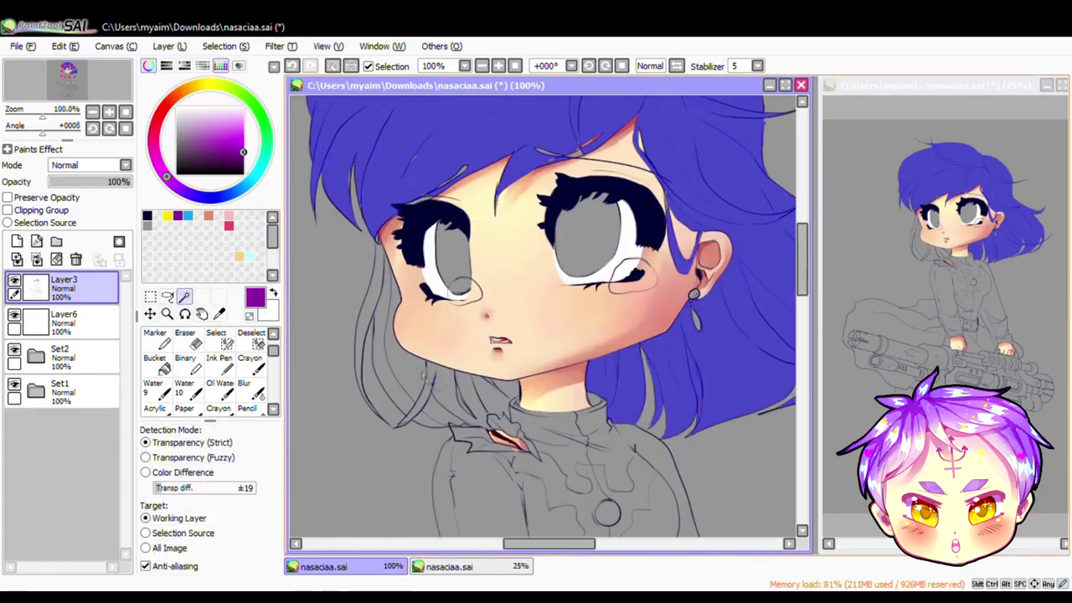
{"action": "left_click", "coordinate": [386, 242]}
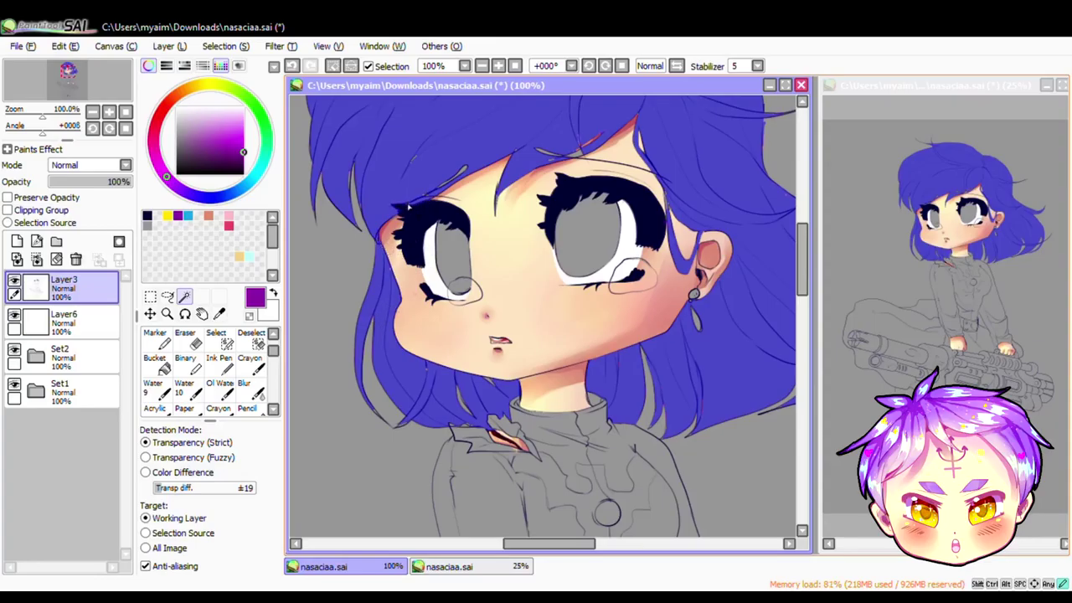
{"action": "key", "text": "s"}
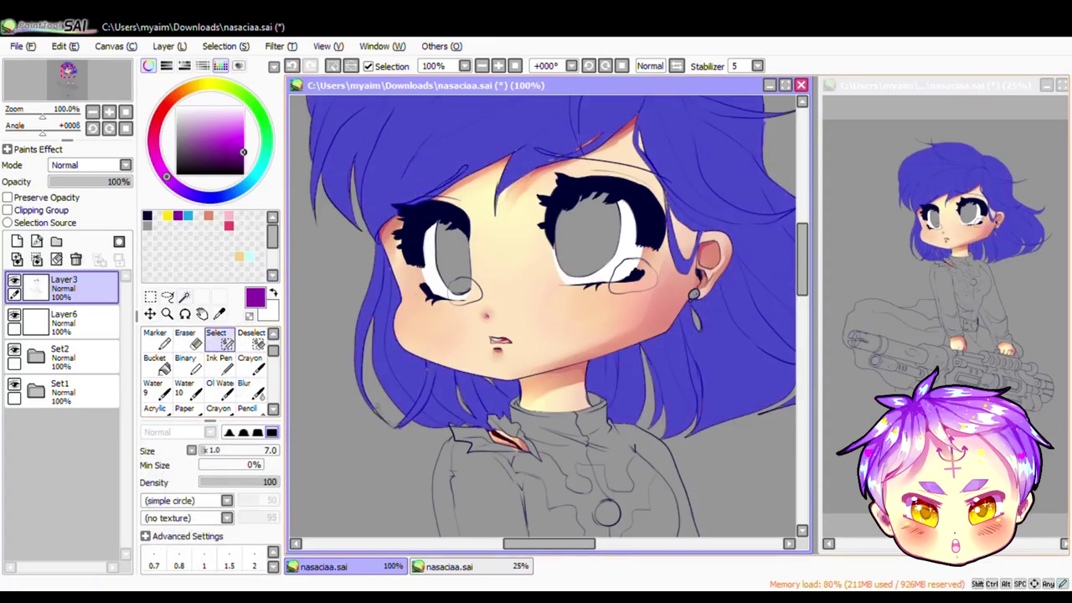
{"action": "scroll", "coordinate": [552, 318], "scroll_direction": "up", "scroll_amount": 2}
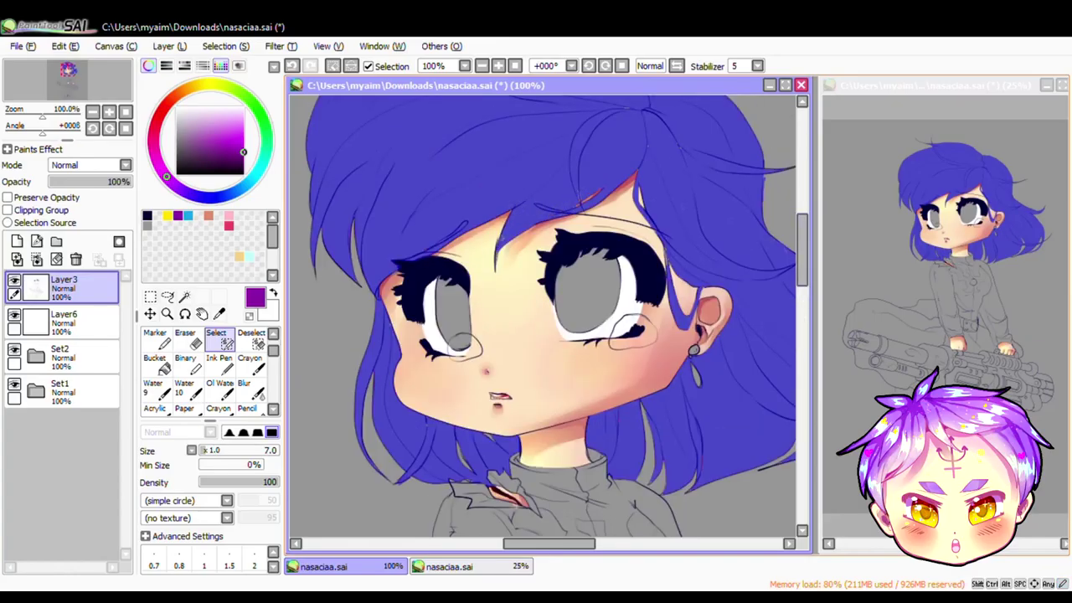
{"action": "key", "text": "minus"}
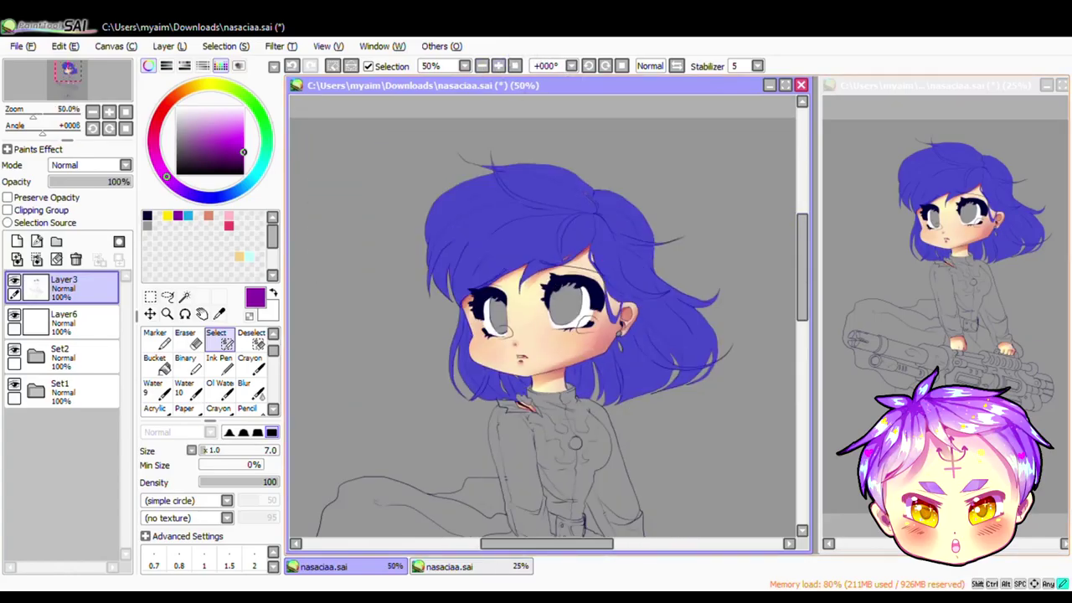
{"action": "key", "text": "plus"}
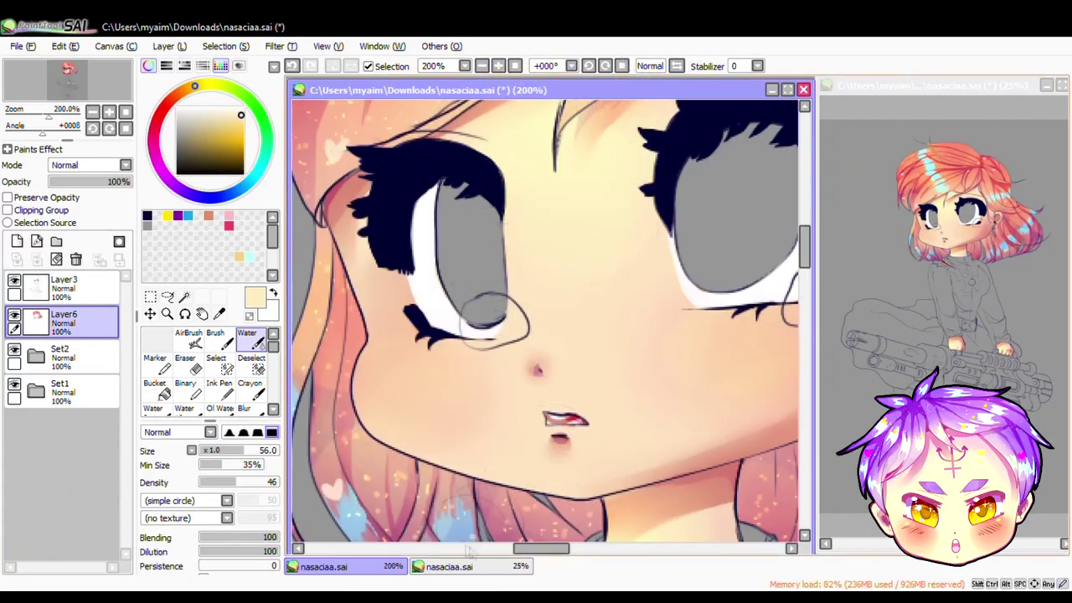
Step: Add a new layer for the eyes, select both irises on the line art layer with the Magic Wand, and refine with the Select brush
{"action": "left_click", "coordinate": [184, 295]}
{"action": "left_click", "coordinate": [17, 241]}
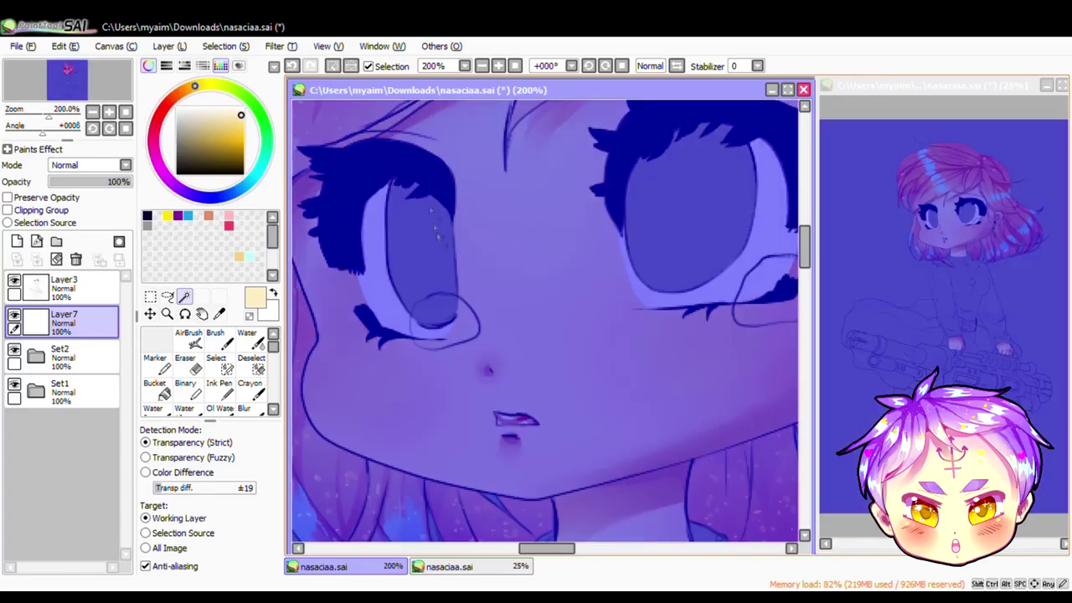
{"action": "left_click", "coordinate": [63, 285]}
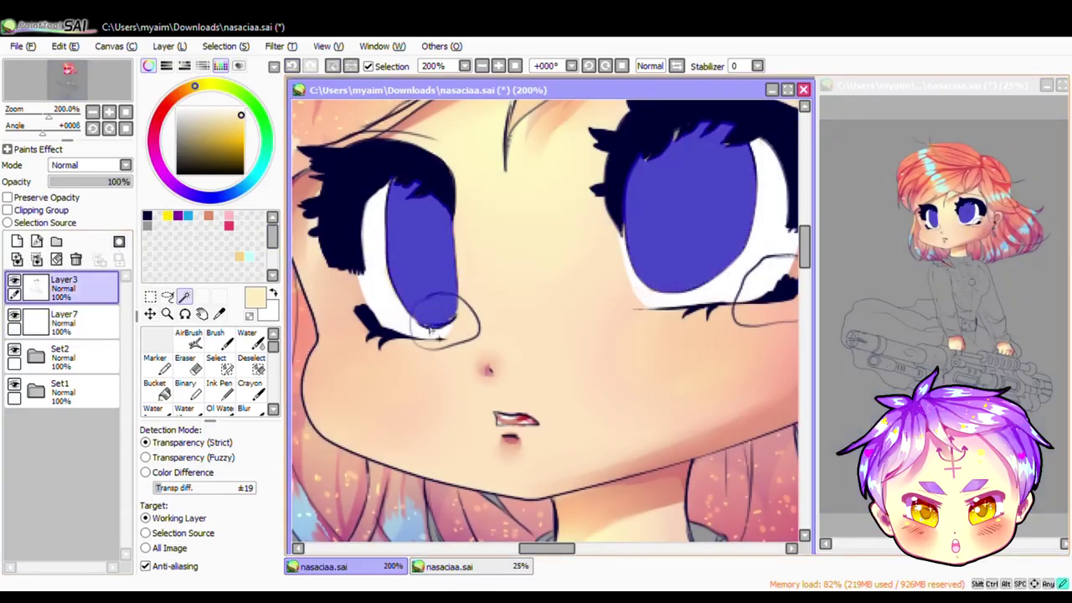
{"action": "scroll", "coordinate": [466, 120], "scroll_direction": "down", "scroll_amount": 1}
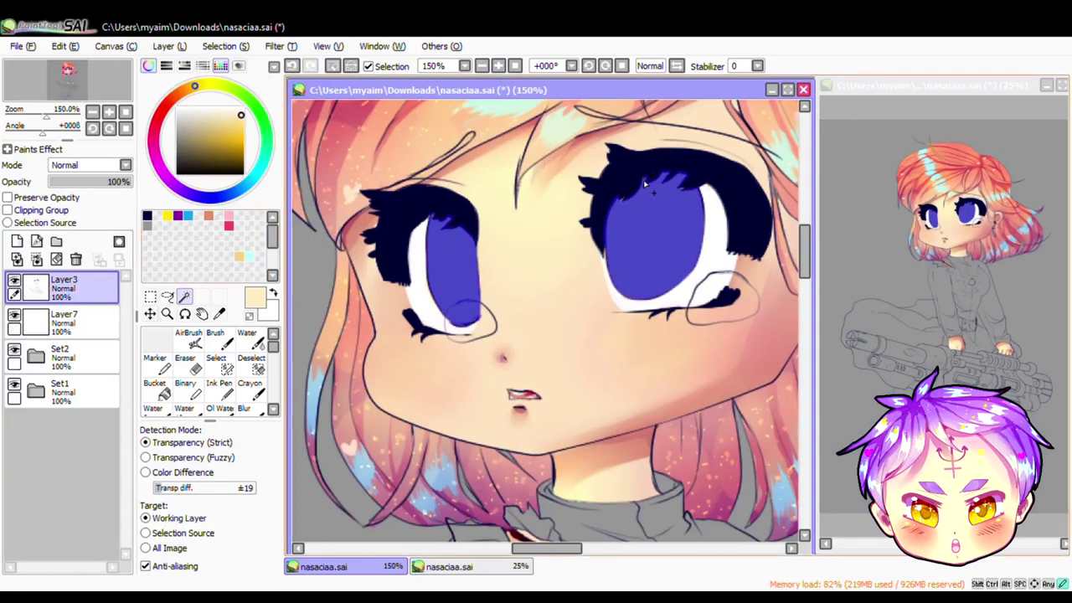
{"action": "key", "text": "ctrl+z"}
{"action": "left_click", "coordinate": [309, 65]}
{"action": "left_click", "coordinate": [293, 65]}
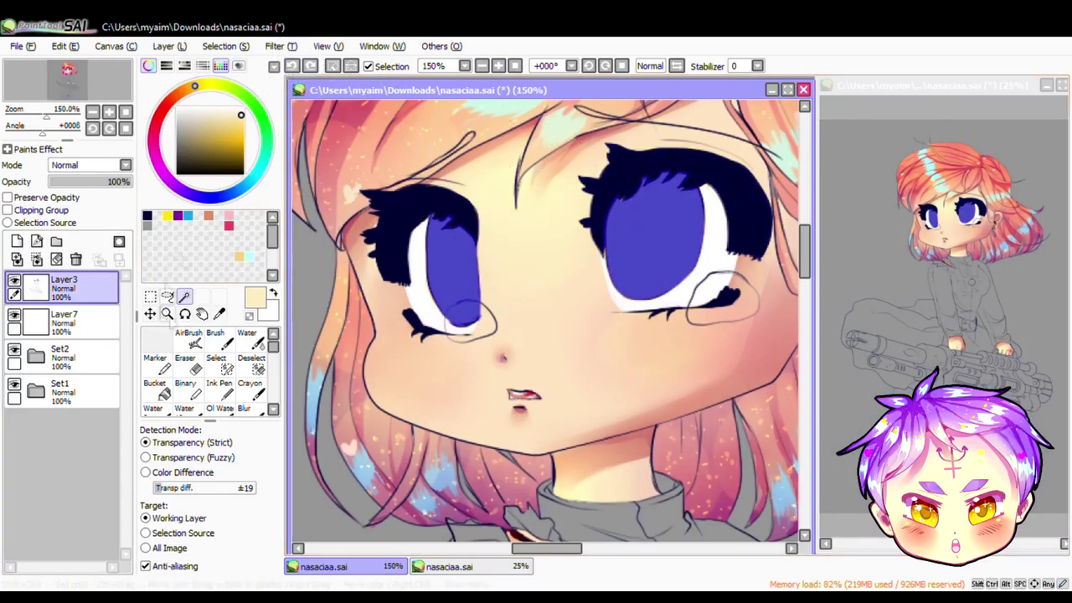
{"action": "left_click", "coordinate": [216, 361]}
Step: Fill both selected irises with golden yellow on the new layer using the Bucket
{"action": "left_click", "coordinate": [63, 318]}
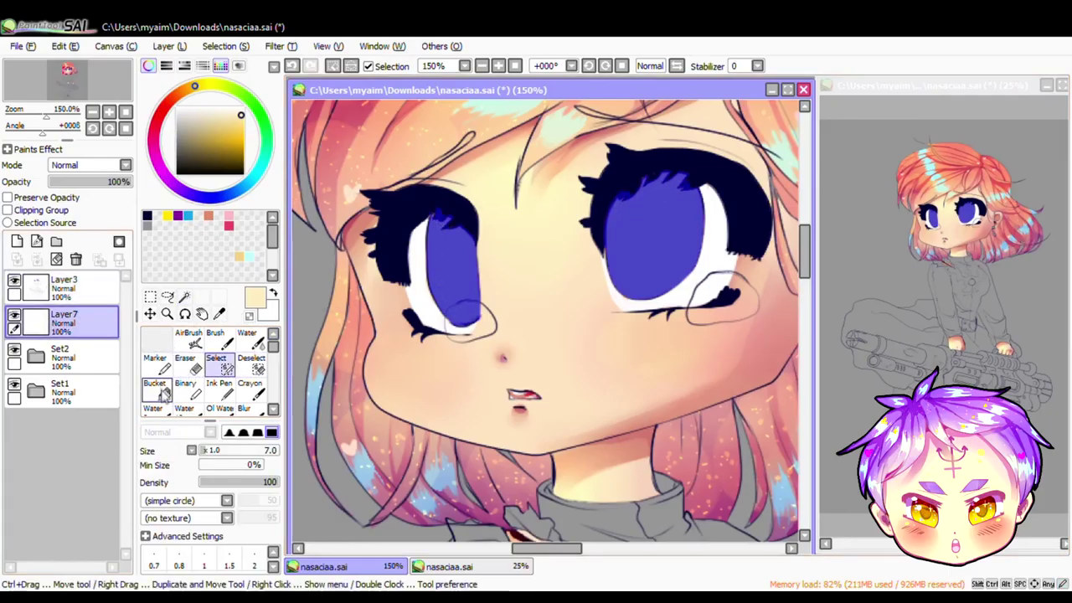
{"action": "left_click", "coordinate": [155, 387]}
{"action": "scroll", "coordinate": [209, 243], "scroll_direction": "down", "scroll_amount": 3}
{"action": "left_click", "coordinate": [167, 255]}
{"action": "left_click", "coordinate": [148, 266]}
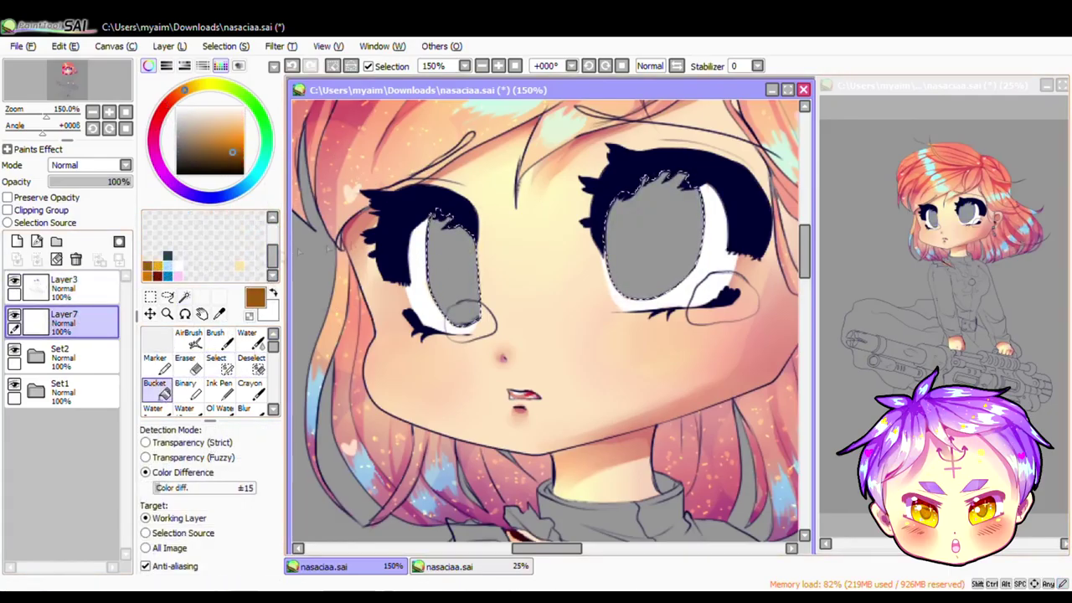
{"action": "left_click", "coordinate": [462, 253]}
Step: Shade the upper part of both irises with dark red using the Water brush at size 56, blending it downward into the yellow
{"action": "left_click", "coordinate": [157, 266]}
{"action": "scroll", "coordinate": [209, 368], "scroll_direction": "down", "scroll_amount": 1}
{"action": "left_click", "coordinate": [246, 408]}
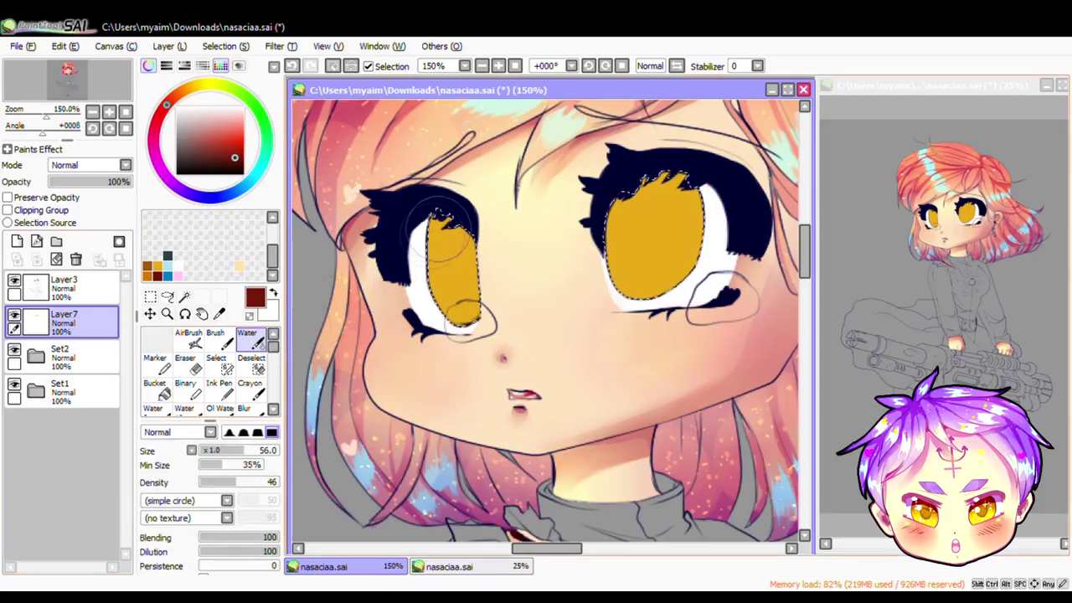
{"action": "left_click_drag", "start_coordinate": [431, 226], "coordinate": [478, 244]}
{"action": "left_click_drag", "start_coordinate": [611, 197], "coordinate": [703, 205]}
{"action": "scroll", "coordinate": [209, 368], "scroll_direction": "up", "scroll_amount": 1}
{"action": "left_click", "coordinate": [246, 337]}
{"action": "left_click_drag", "start_coordinate": [448, 231], "coordinate": [452, 268]}
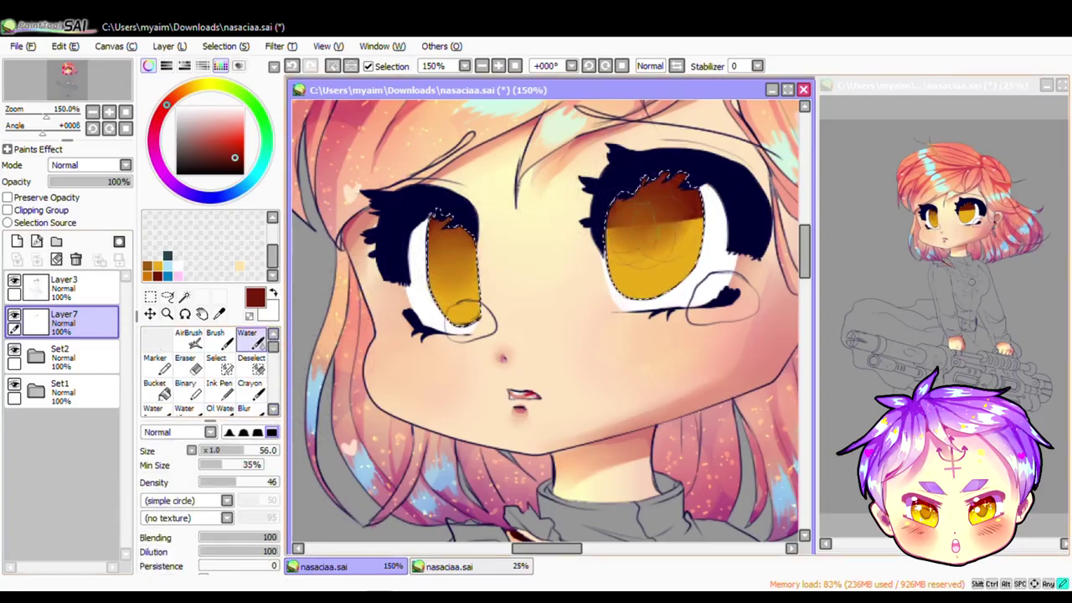
Step: Add a new layer above the iris colour and choose the Pen at size 8 with a reddish brown sampled from the iris
{"action": "left_click", "coordinate": [653, 188], "text": "alt"}
{"action": "left_click", "coordinate": [16, 241]}
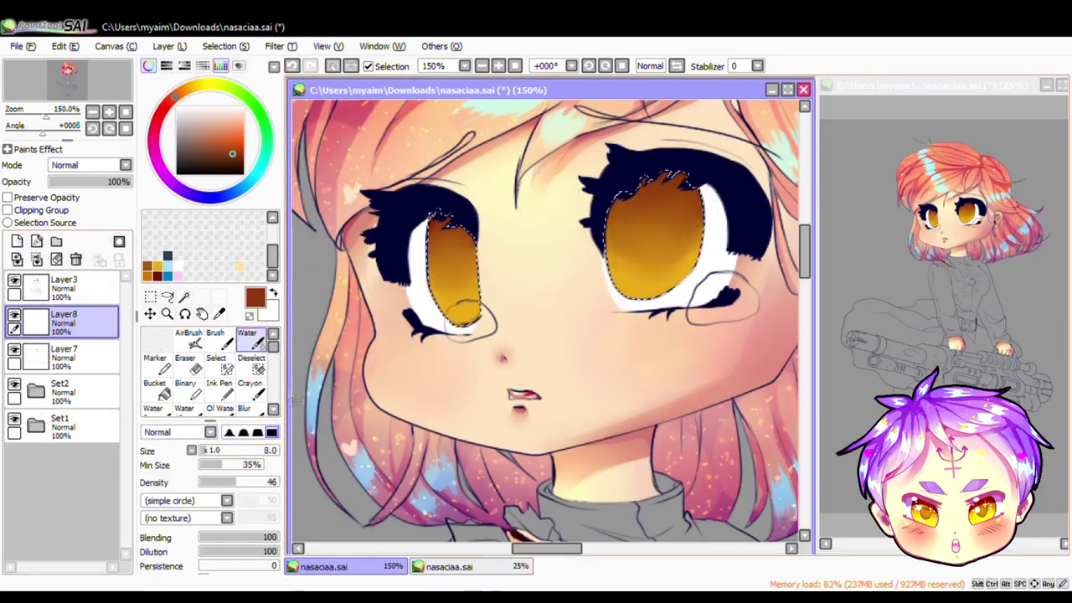
{"action": "scroll", "coordinate": [209, 368], "scroll_direction": "down", "scroll_amount": 2}
{"action": "left_click", "coordinate": [244, 407]}
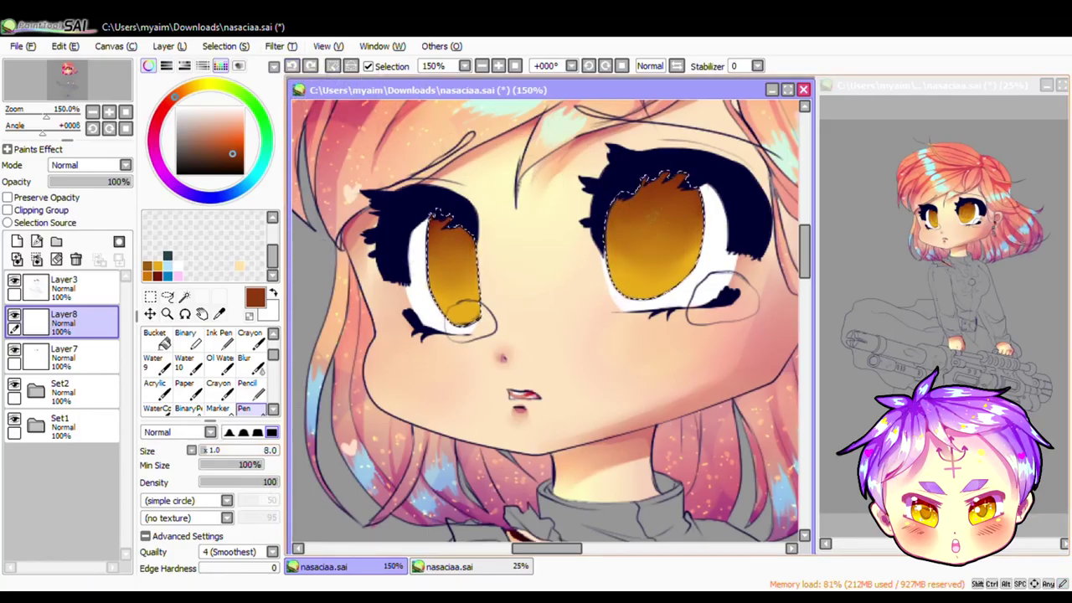
Step: Outline a pupil oval in each iris with the Pen and fill both with the Bucket at a colour difference of 45
{"action": "left_click_drag", "start_coordinate": [628, 205], "coordinate": [679, 209]}
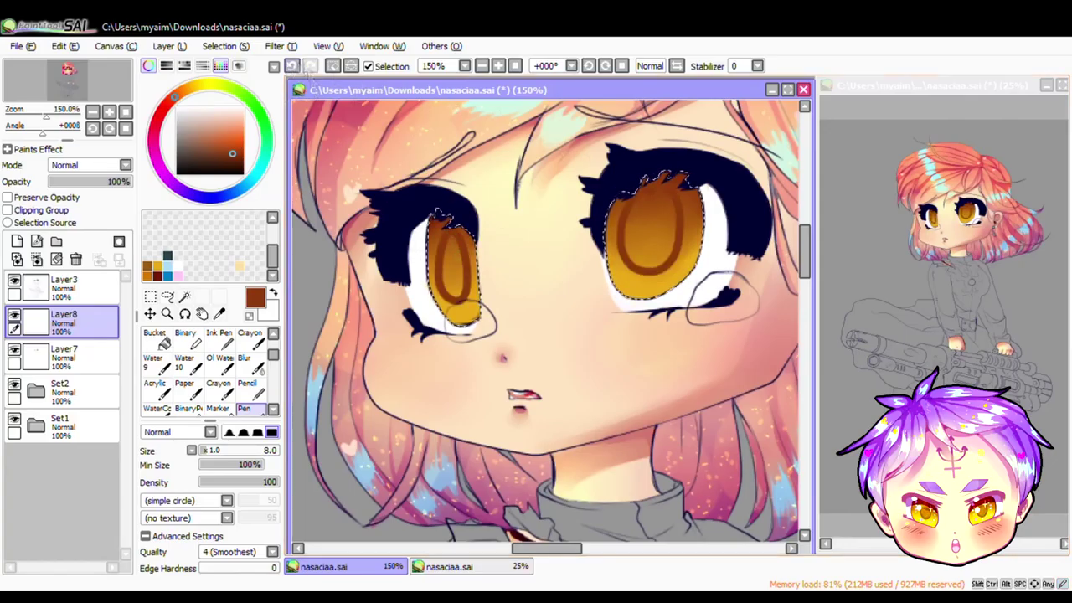
{"action": "left_click", "coordinate": [155, 336]}
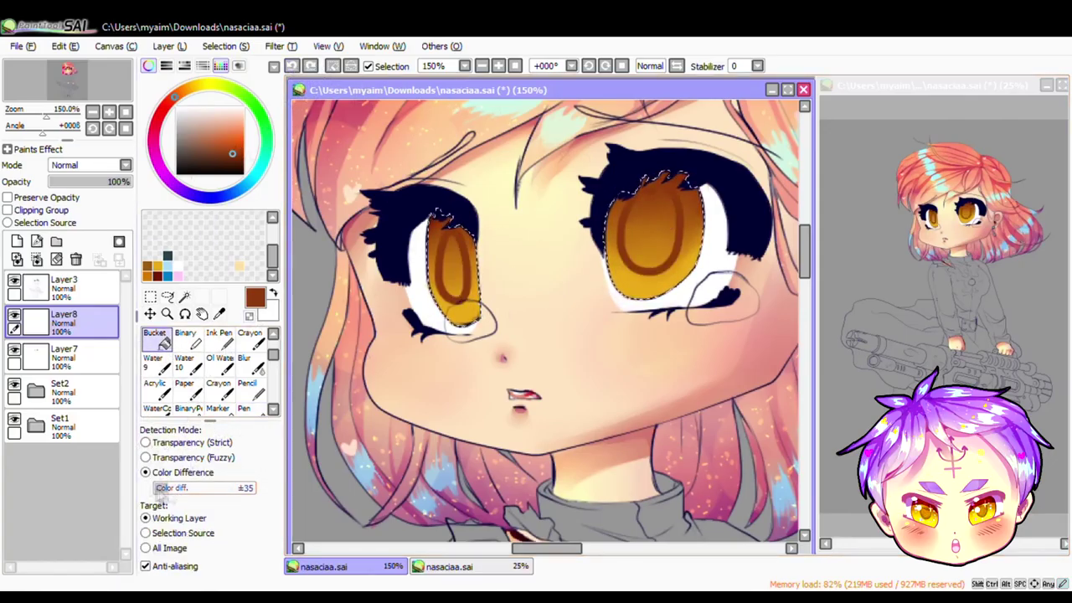
{"action": "left_click", "coordinate": [248, 385]}
{"action": "left_click", "coordinate": [155, 336]}
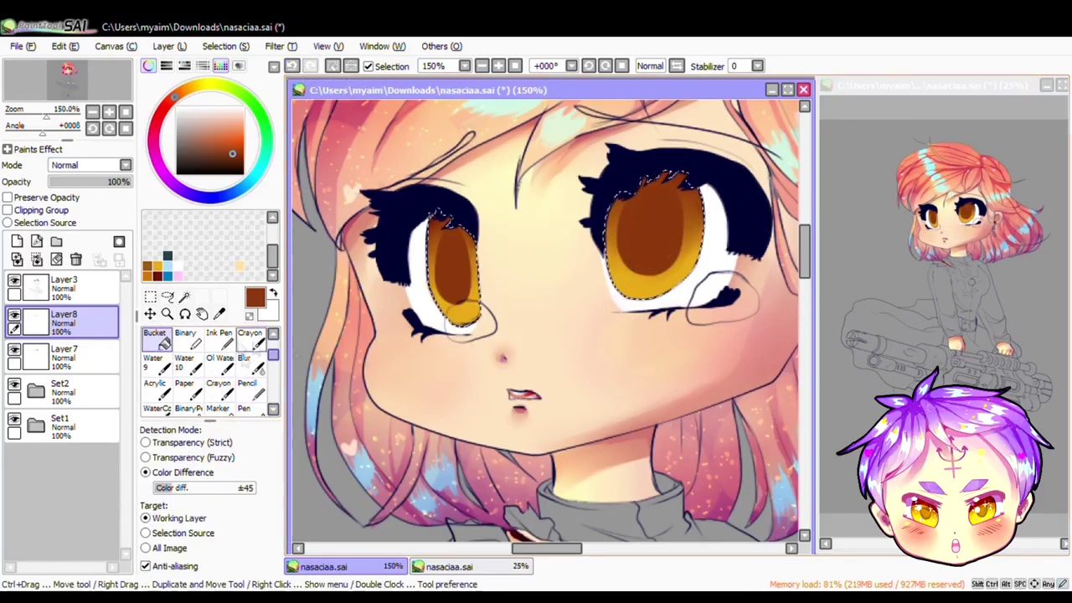
{"action": "left_click", "coordinate": [247, 385]}
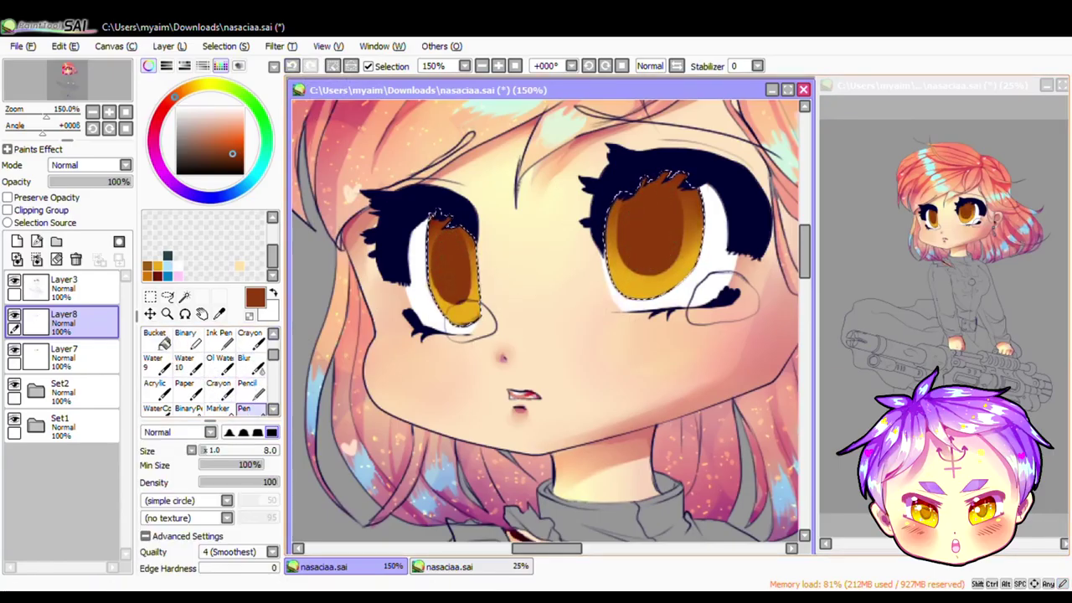
Step: Undo the last pupil change and clear the drawn pupils from their layer
{"action": "left_click", "coordinate": [292, 66]}
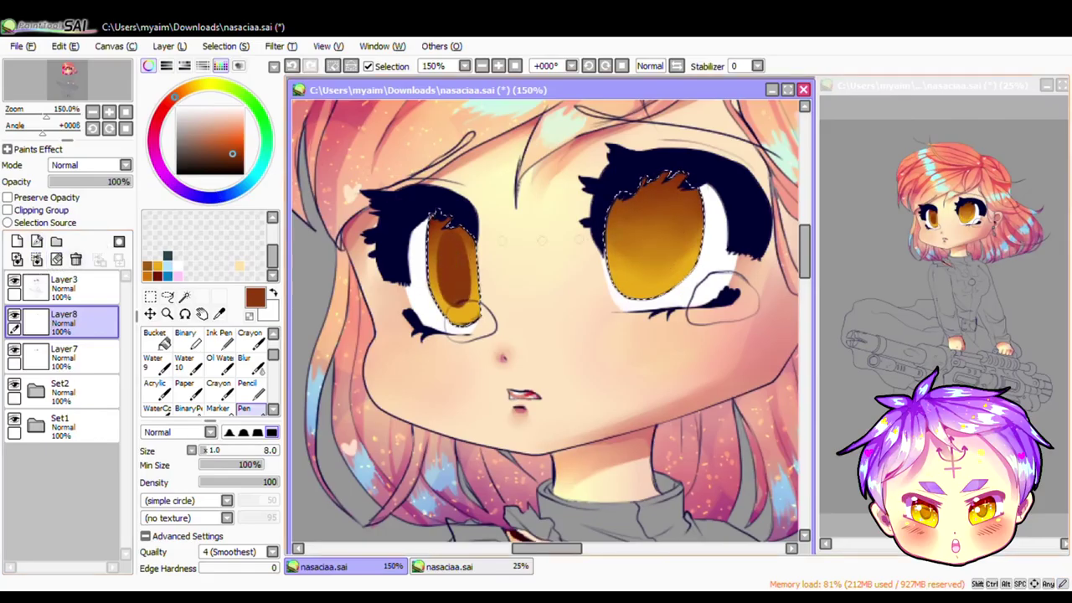
{"action": "left_click", "coordinate": [57, 259]}
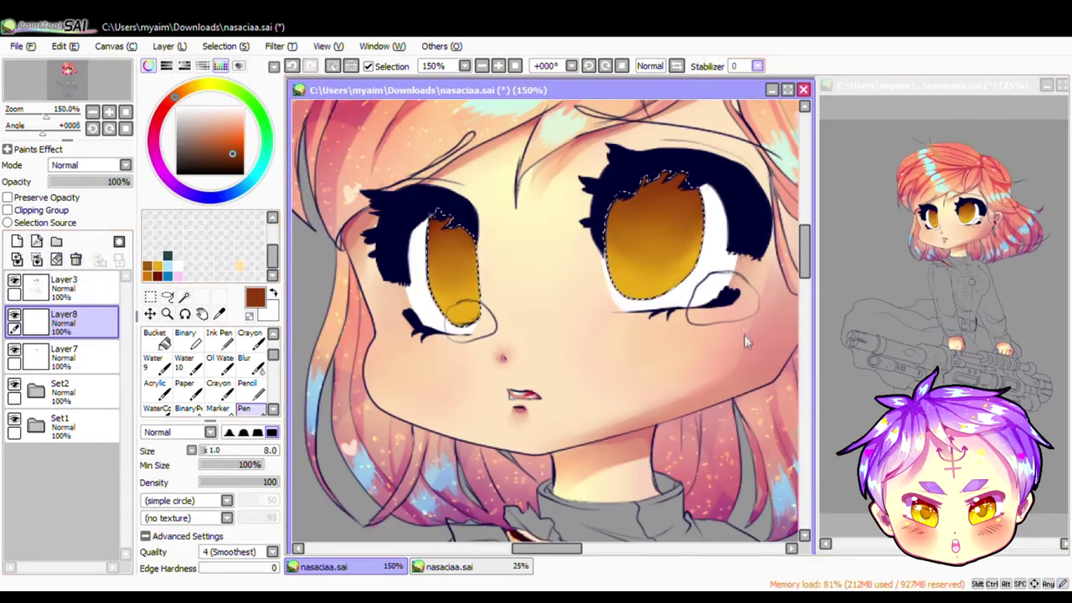
Step: Redraw the pupil ovals in both irises with the size 8 Pen at stabilizer 5 and fill them reddish brown
{"action": "left_click", "coordinate": [757, 66]}
{"action": "key", "text": "ctrl+z"}
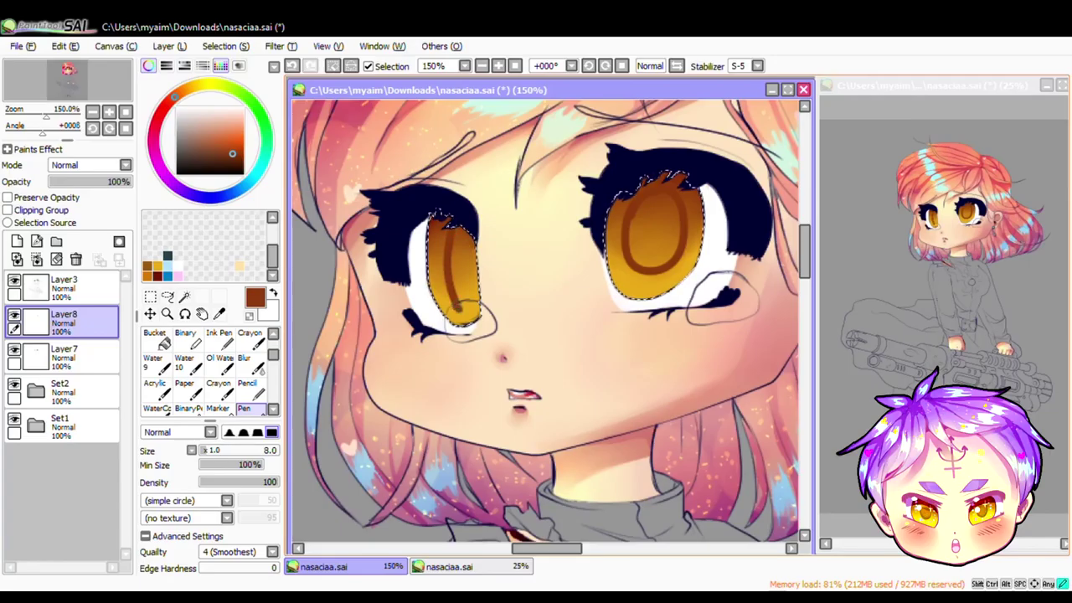
{"action": "left_click", "coordinate": [292, 66]}
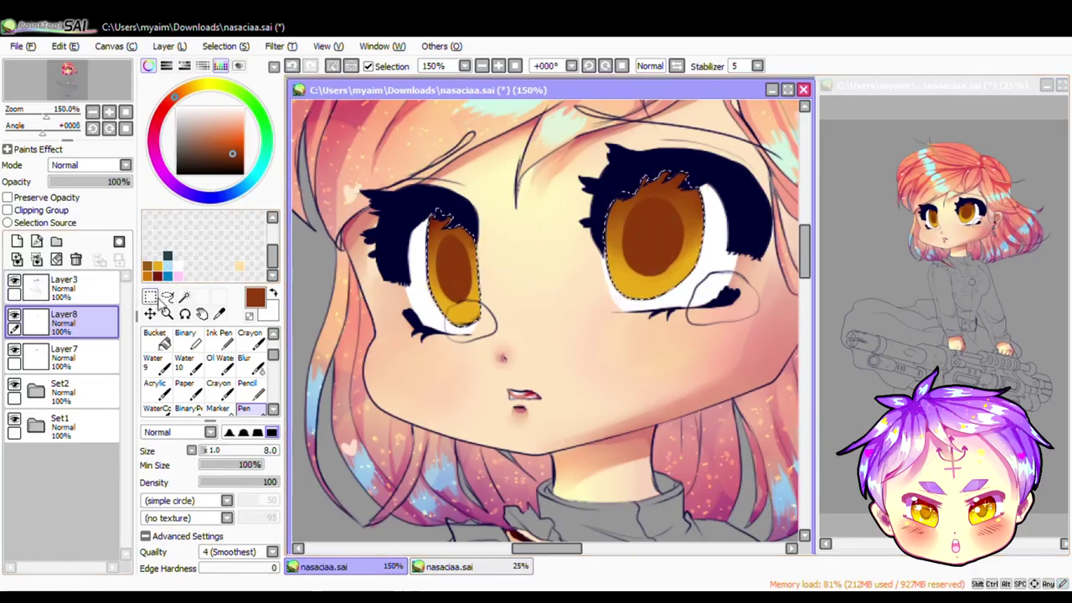
Step: Preserve the pupil layer's opacity and repaint both pupils with a slightly lighter brown
{"action": "scroll", "coordinate": [667, 251], "scroll_direction": "down", "scroll_amount": 3}
{"action": "scroll", "coordinate": [667, 251], "scroll_direction": "up", "scroll_amount": 3}
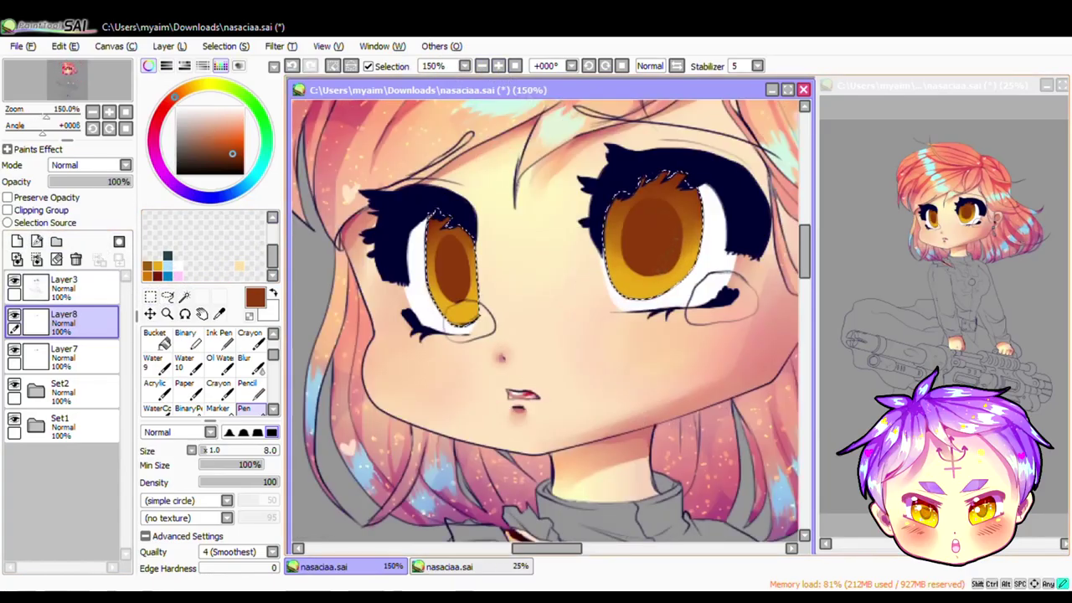
{"action": "key", "text": "ctrl+shift+p"}
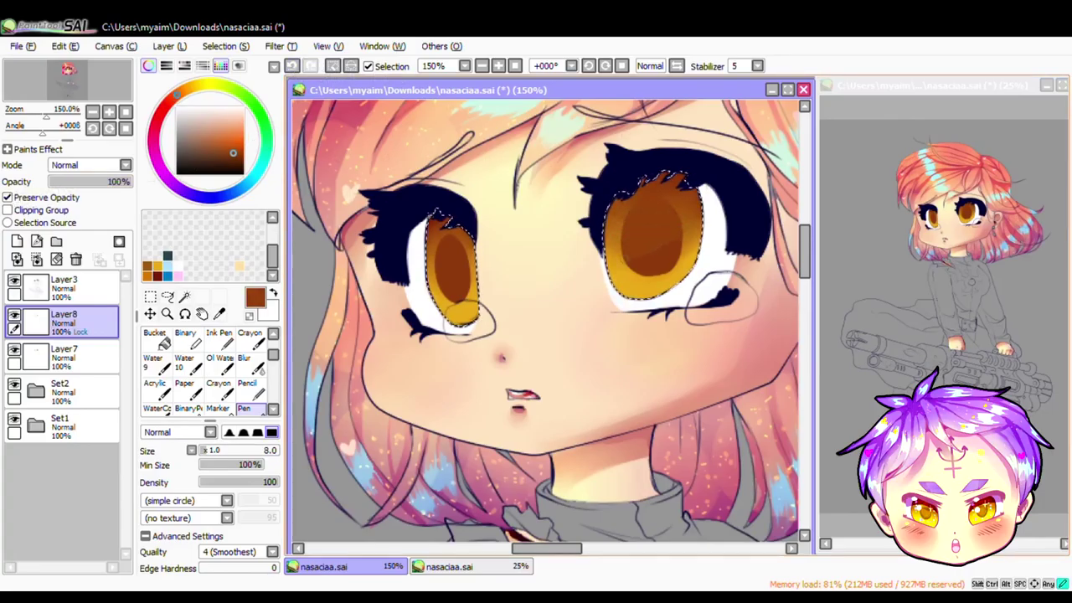
{"action": "left_click_drag", "start_coordinate": [443, 244], "coordinate": [453, 261]}
{"action": "left_click_drag", "start_coordinate": [606, 218], "coordinate": [611, 289]}
{"action": "mouse_move", "coordinate": [640, 176]}
{"action": "left_mouse_down"}
{"action": "mouse_move", "coordinate": [674, 180]}
{"action": "mouse_move", "coordinate": [620, 238]}
{"action": "left_mouse_up"}
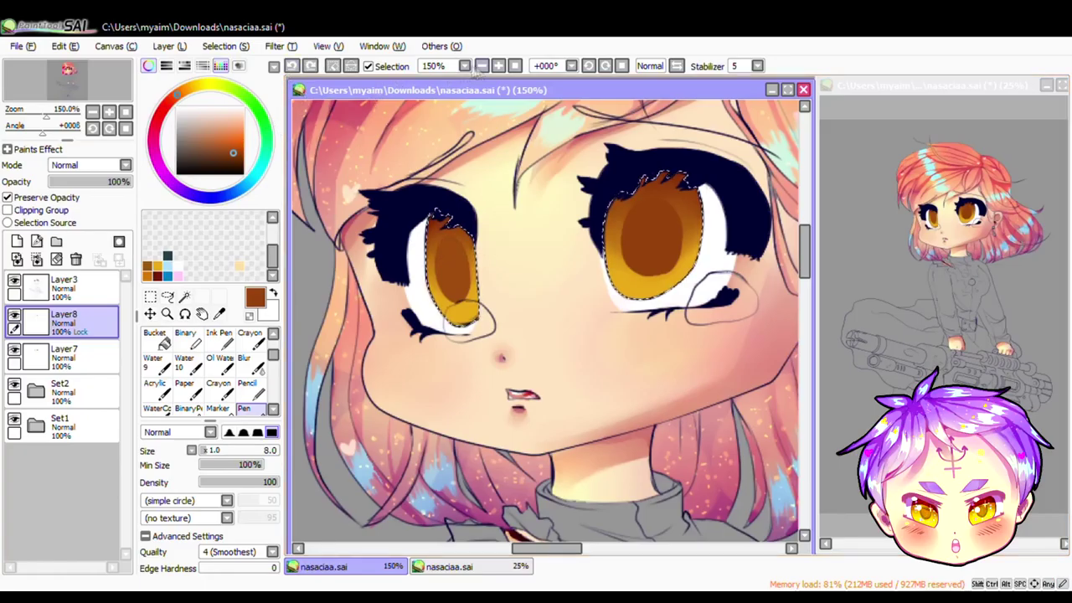
Step: Clear the iris selection and paint purple crescents along the pupils' lower edges on a new layer with the Pencil at size 8
{"action": "scroll", "coordinate": [619, 237], "scroll_direction": "up", "scroll_amount": 1}
{"action": "left_click", "coordinate": [17, 241]}
{"action": "left_click", "coordinate": [63, 351]}
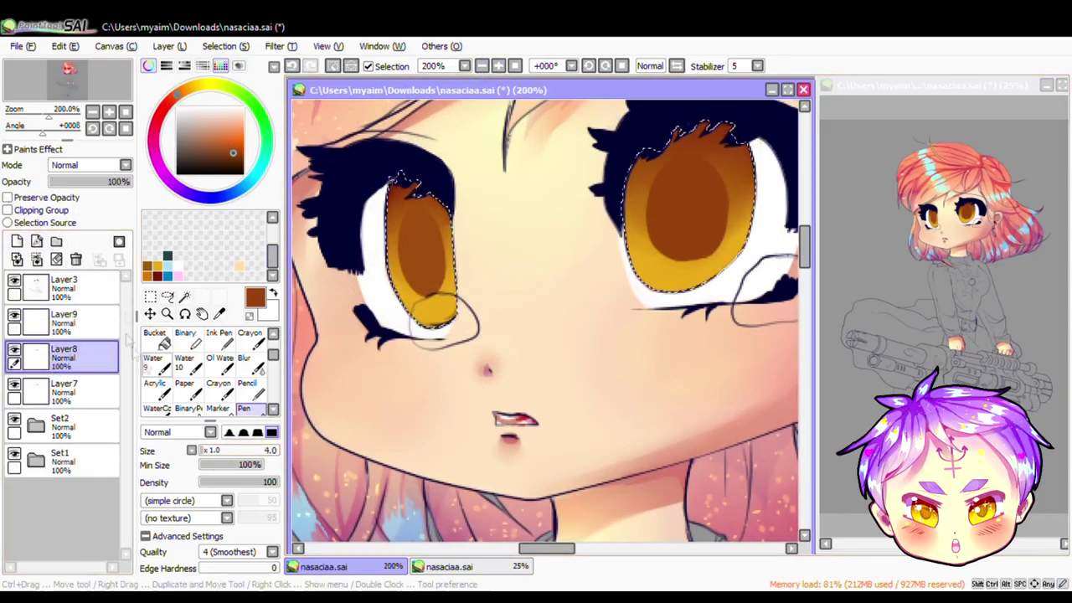
{"action": "key", "text": "ctrl+d"}
{"action": "left_click", "coordinate": [167, 295]}
{"action": "left_click", "coordinate": [63, 320]}
{"action": "scroll", "coordinate": [201, 242], "scroll_direction": "up", "scroll_amount": 3}
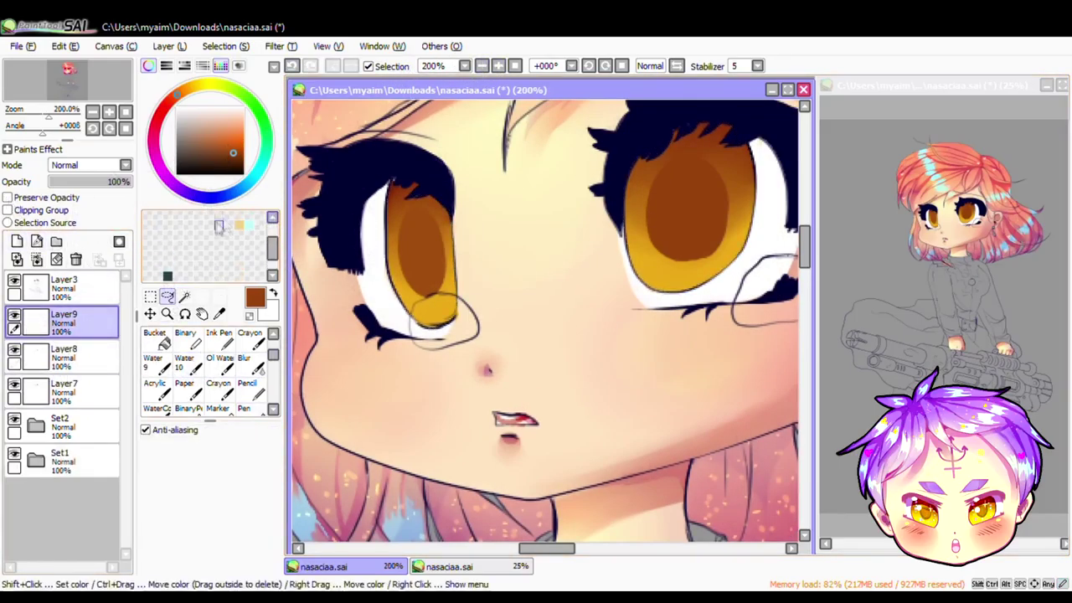
{"action": "left_click", "coordinate": [247, 387]}
{"action": "left_click_drag", "start_coordinate": [398, 234], "coordinate": [433, 298]}
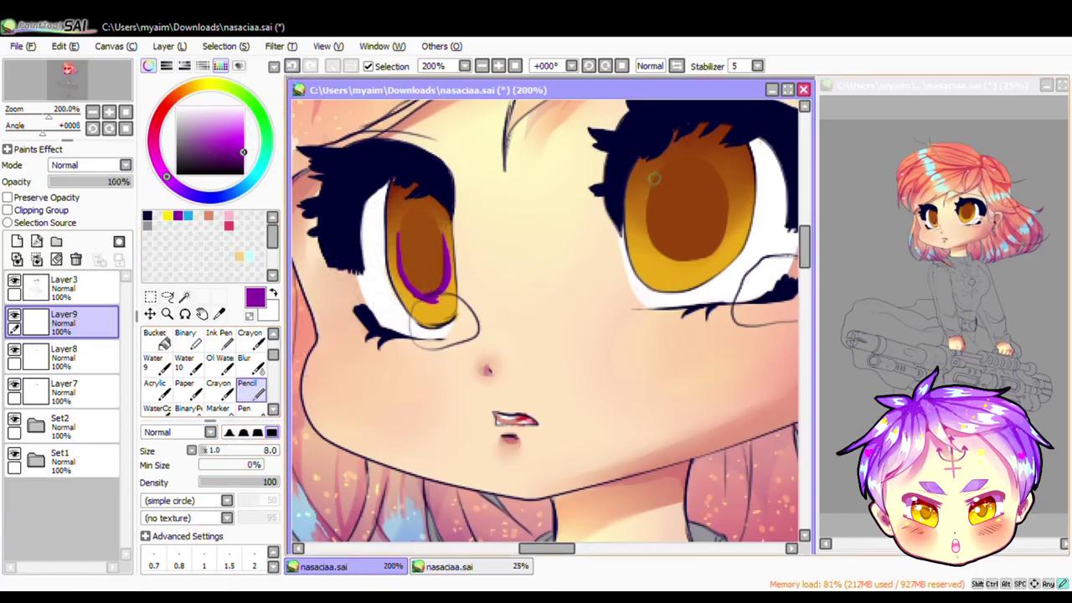
Step: Clip the crescent layer to the pupils layer and set it to Shade mode at 19% opacity
{"action": "left_click", "coordinate": [7, 210]}
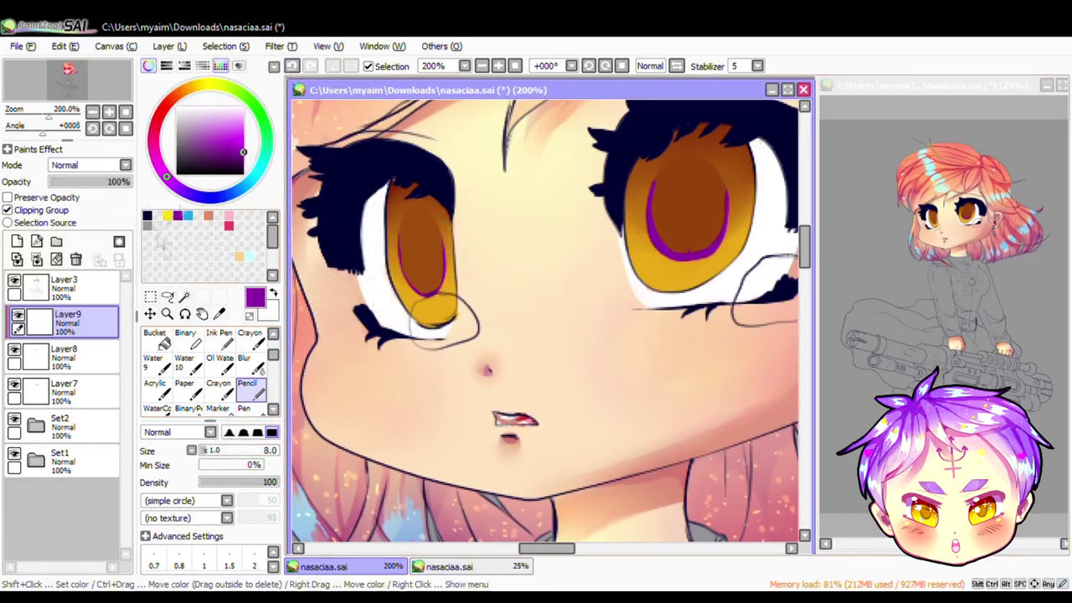
{"action": "scroll", "coordinate": [121, 168], "scroll_direction": "down", "scroll_amount": 5}
{"action": "left_click_drag", "start_coordinate": [121, 186], "coordinate": [64, 181]}
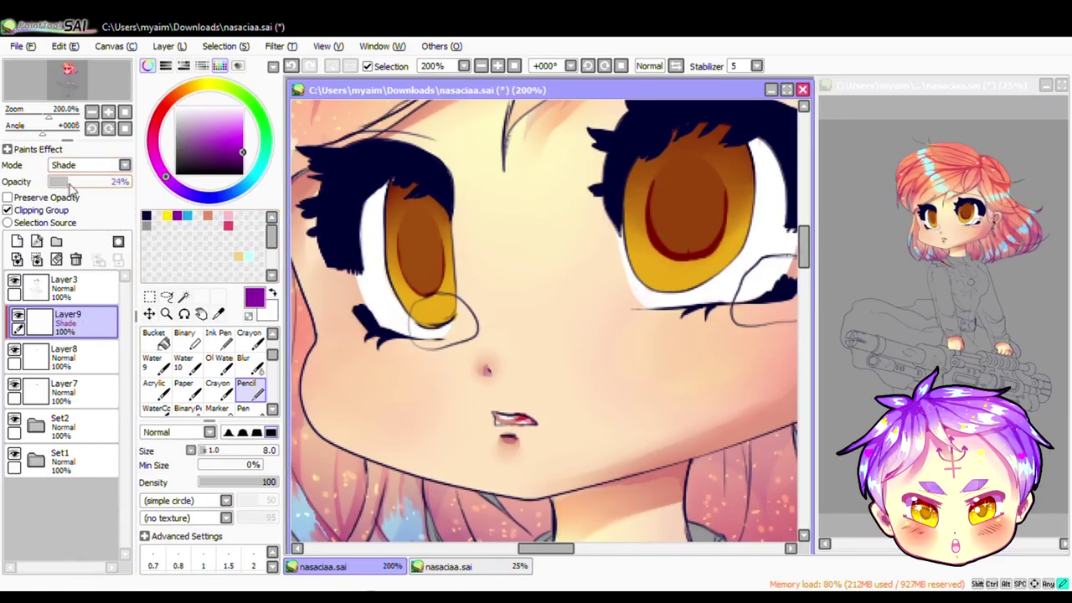
Step: Touch up the crescent shading with the Water brush and merge its layer down into the pupils layer
{"action": "scroll", "coordinate": [205, 369], "scroll_direction": "up", "scroll_amount": 2}
{"action": "left_click", "coordinate": [247, 339]}
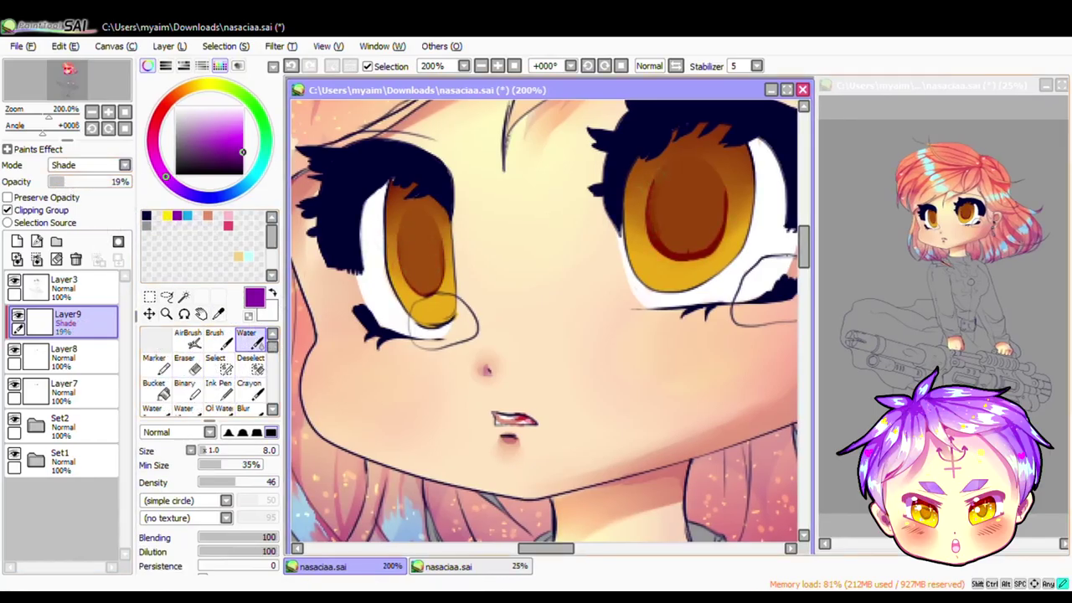
{"action": "scroll", "coordinate": [550, 327], "scroll_direction": "down", "scroll_amount": 4}
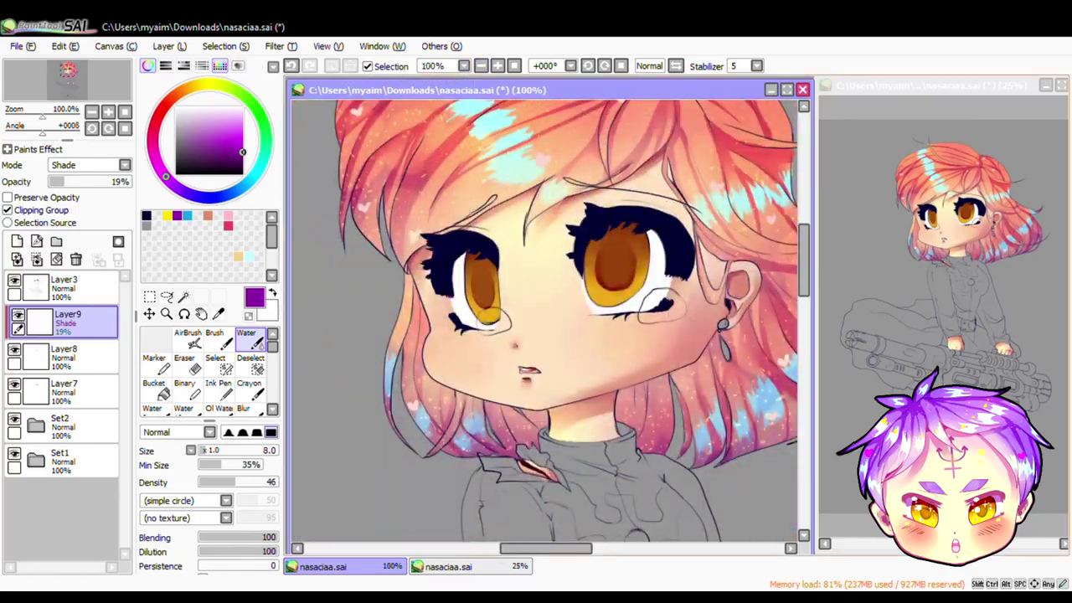
{"action": "key", "text": "e"}
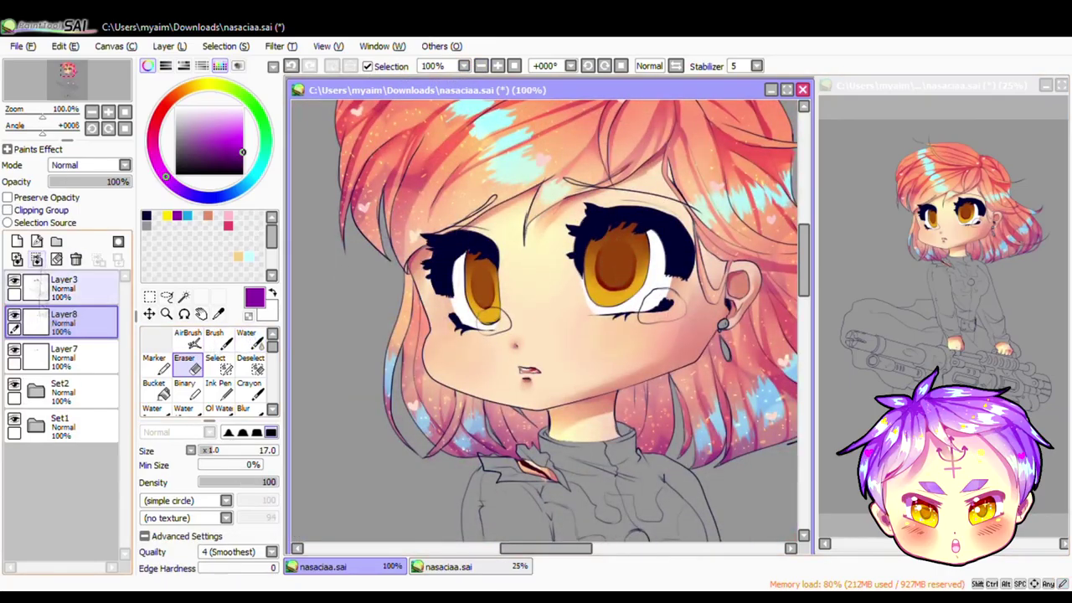
{"action": "left_click", "coordinate": [36, 259]}
Step: Choose the Pen at size 29 and add a new layer clipped to the pupils layer
{"action": "scroll", "coordinate": [544, 327], "scroll_direction": "up", "scroll_amount": 2}
{"action": "scroll", "coordinate": [544, 327], "scroll_direction": "right", "scroll_amount": 1}
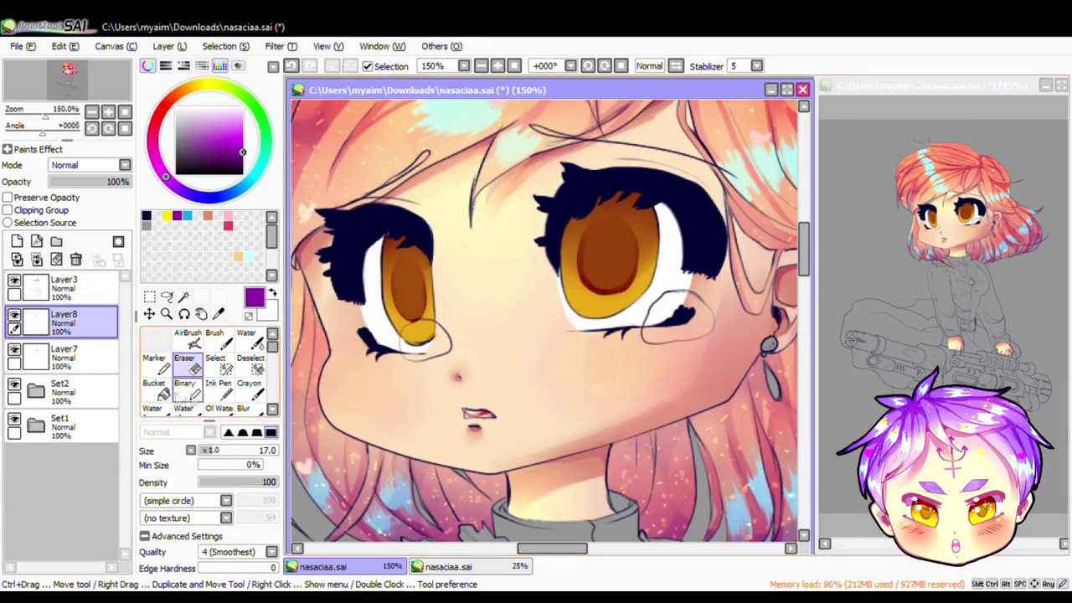
{"action": "scroll", "coordinate": [205, 369], "scroll_direction": "down", "scroll_amount": 2}
{"action": "left_click", "coordinate": [243, 408]}
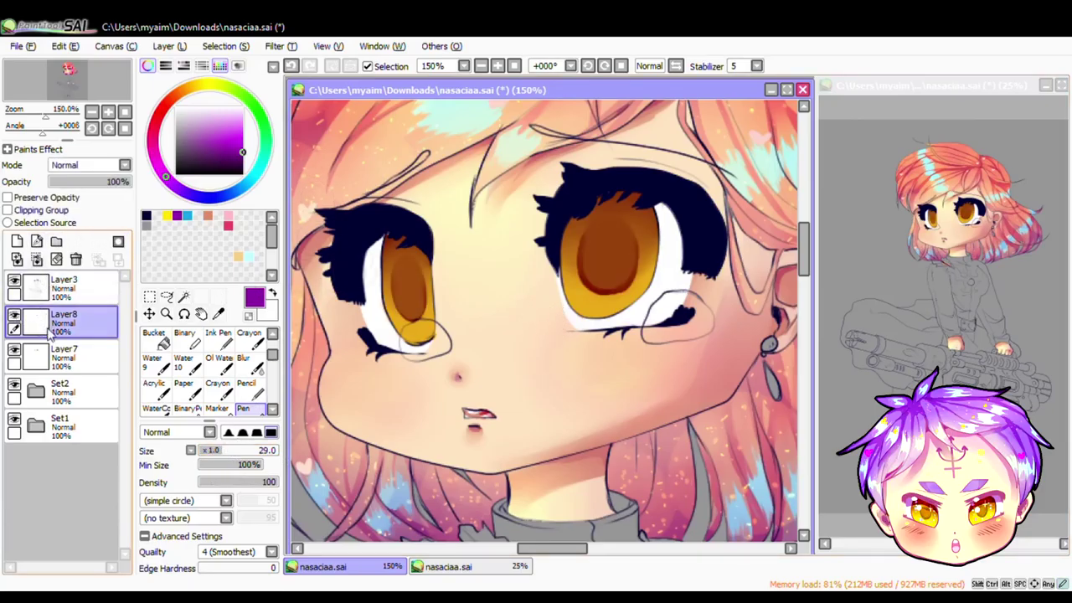
{"action": "left_click", "coordinate": [17, 242]}
{"action": "left_click", "coordinate": [8, 210]}
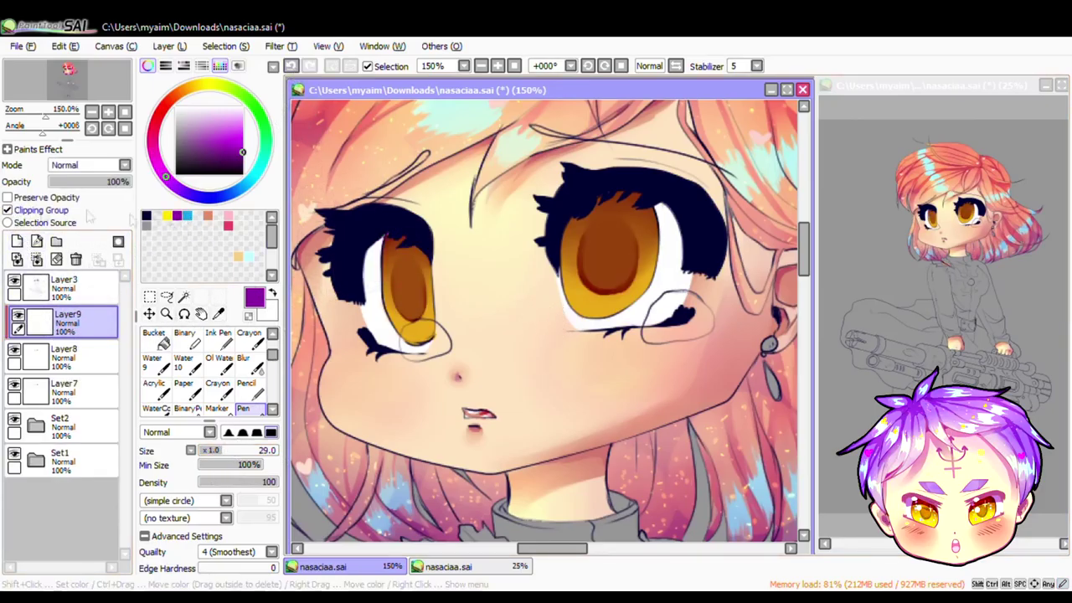
Step: Try shading the upper part of both pupils in purple on the clipped layer in Shade mode
{"action": "left_click_drag", "start_coordinate": [396, 258], "coordinate": [420, 277]}
{"action": "left_click_drag", "start_coordinate": [582, 238], "coordinate": [637, 252]}
{"action": "key", "text": "ctrl+z"}
{"action": "key", "text": "ctrl+z"}
{"action": "key", "text": "ctrl+z"}
{"action": "key", "text": "ctrl+z"}
{"action": "key", "text": "ctrl+z"}
{"action": "key", "text": "ctrl+z"}
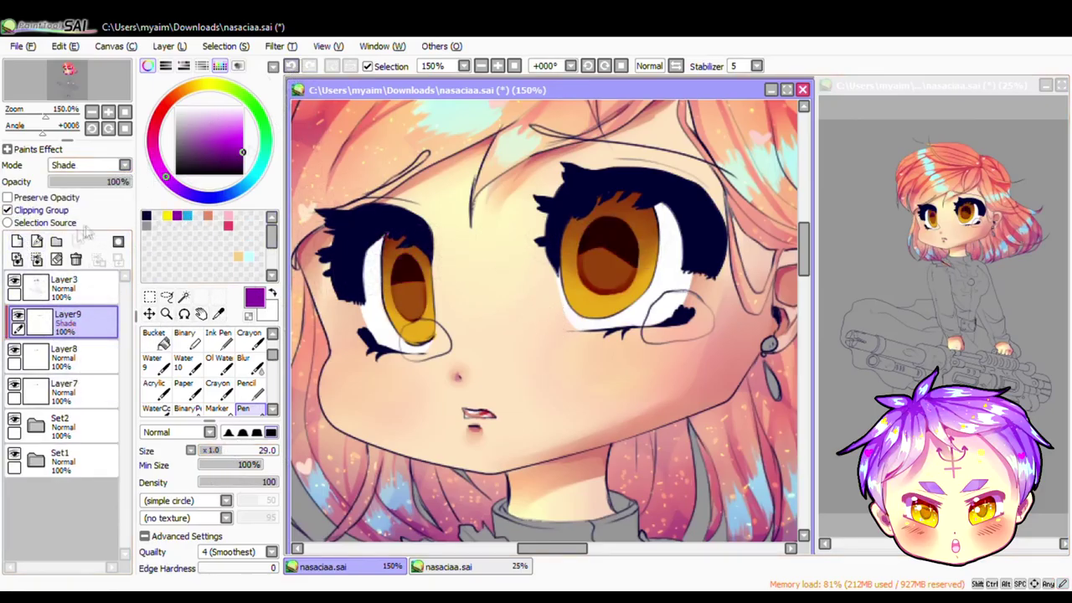
Step: Try painting the upper irises of both eyes purple on a new clipped layer in Shade mode at 31% opacity
{"action": "left_click", "coordinate": [16, 241]}
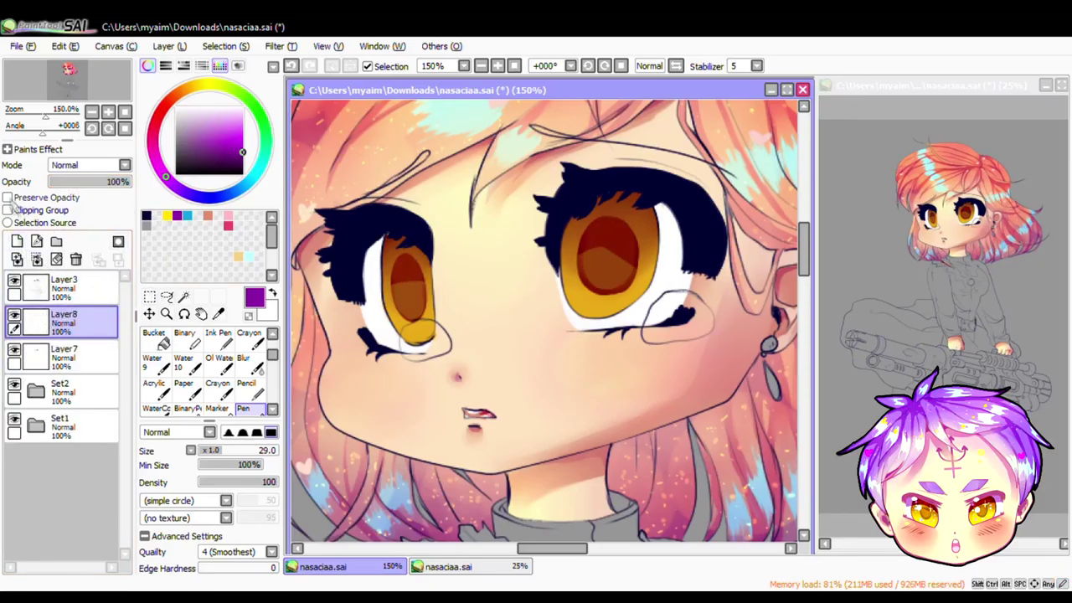
{"action": "left_click", "coordinate": [8, 198]}
{"action": "left_click_drag", "start_coordinate": [368, 251], "coordinate": [444, 239]}
{"action": "left_click", "coordinate": [8, 210]}
{"action": "left_click_drag", "start_coordinate": [390, 267], "coordinate": [448, 289]}
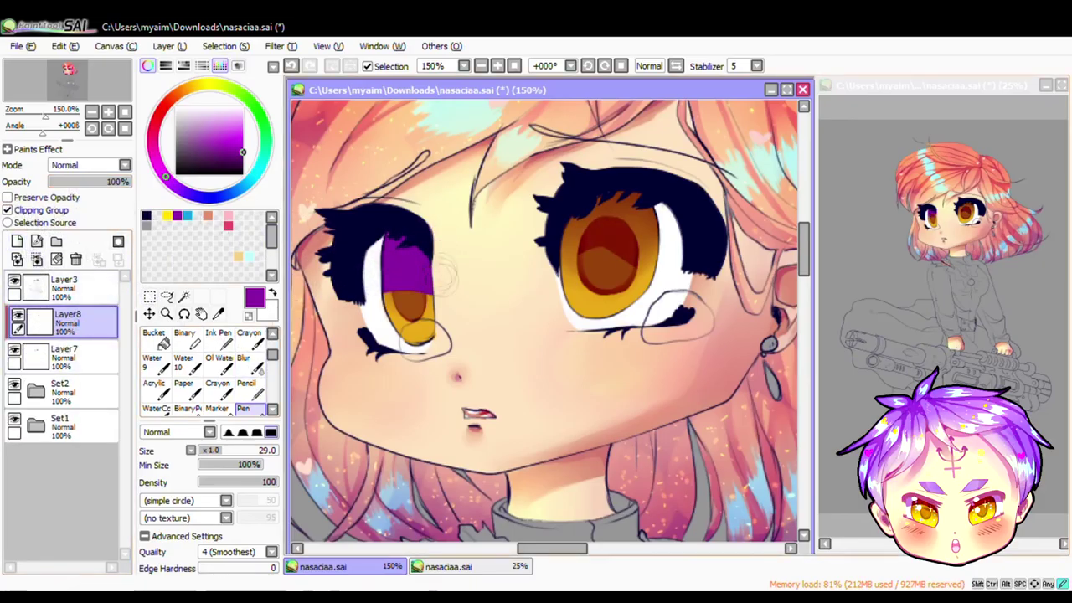
{"action": "left_click_drag", "start_coordinate": [570, 222], "coordinate": [653, 219]}
{"action": "left_click_drag", "start_coordinate": [566, 243], "coordinate": [657, 267]}
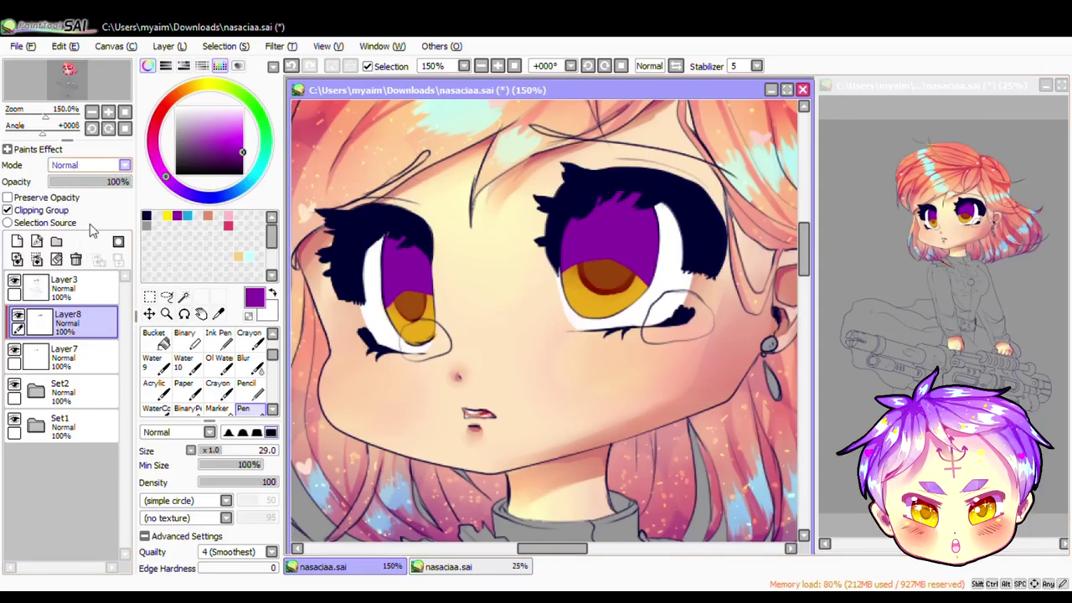
{"action": "scroll", "coordinate": [88, 165], "scroll_direction": "down", "scroll_amount": 5}
{"action": "left_click_drag", "start_coordinate": [117, 181], "coordinate": [74, 181]}
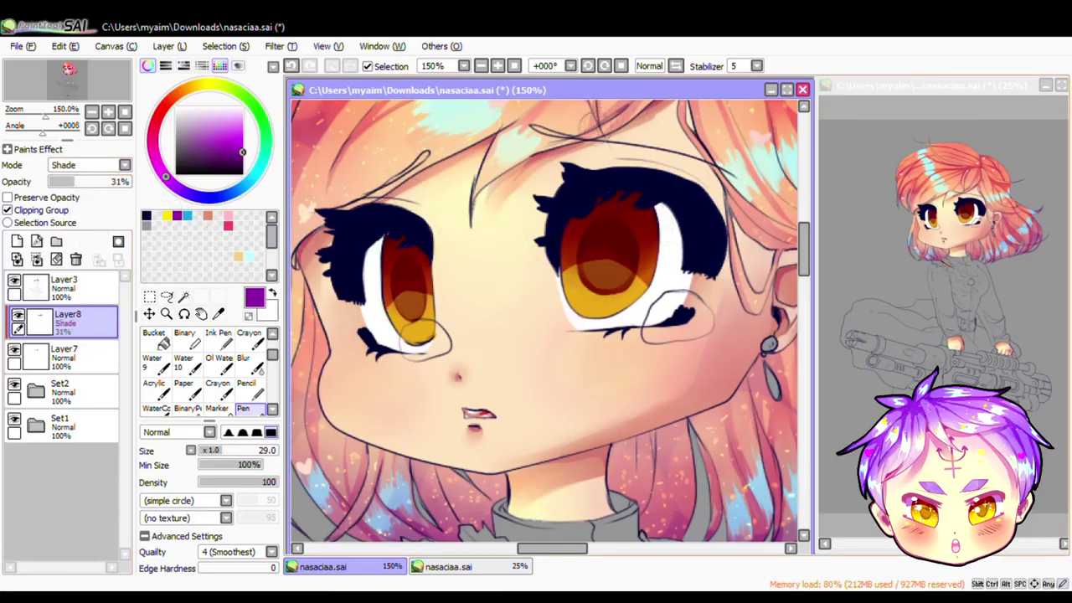
Step: Undo the purple iris and pupil shading back to the empty clipped layer
{"action": "left_click", "coordinate": [291, 66]}
{"action": "left_click", "coordinate": [291, 66]}
{"action": "left_click", "coordinate": [291, 66]}
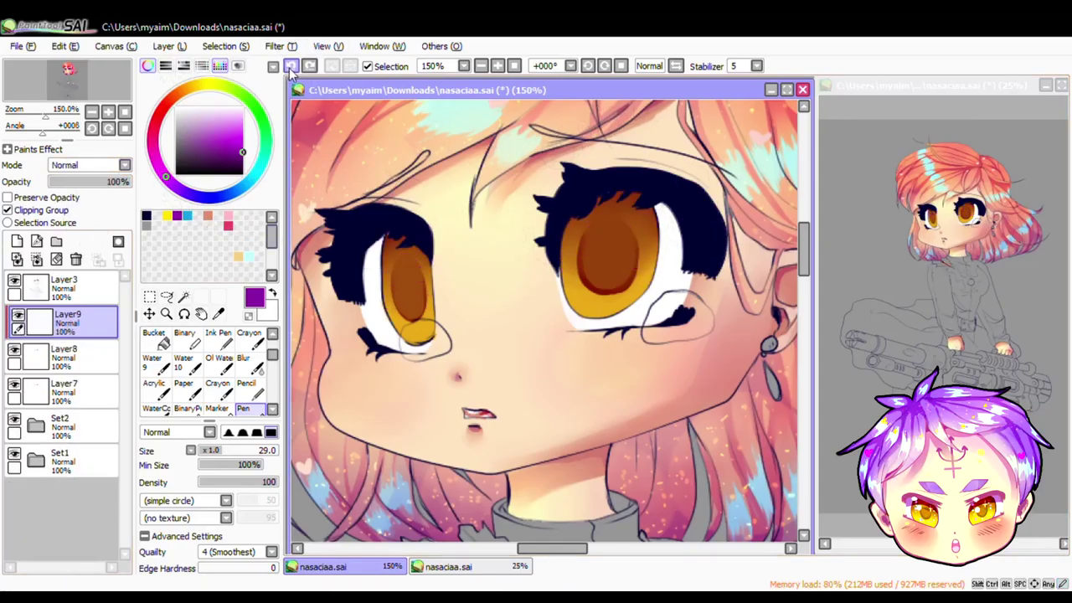
{"action": "left_click", "coordinate": [291, 66]}
{"action": "left_click", "coordinate": [290, 67]}
{"action": "left_click", "coordinate": [291, 66]}
{"action": "left_click", "coordinate": [290, 66]}
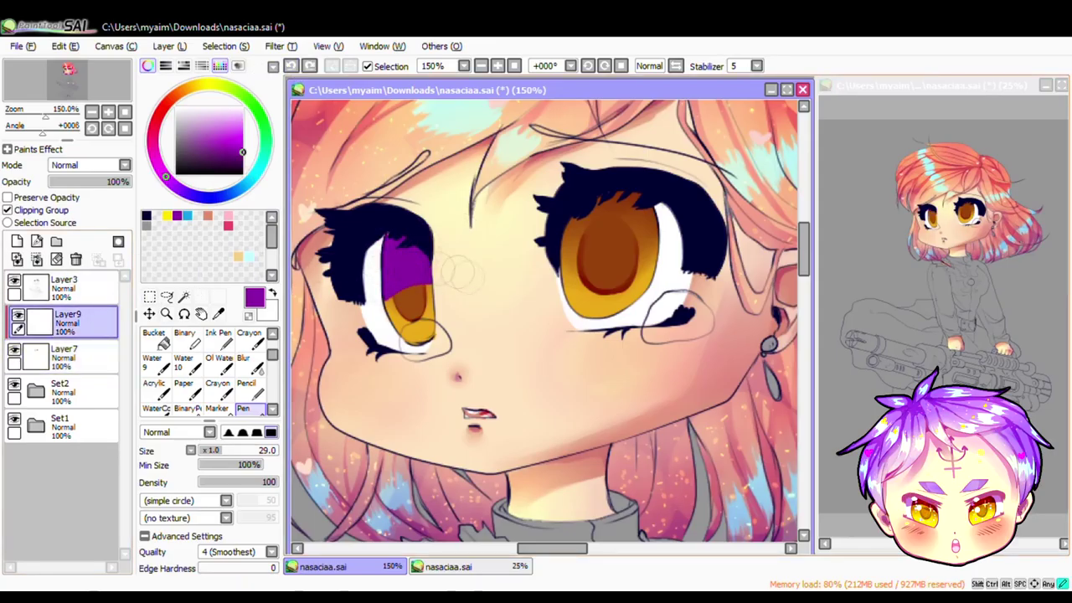
Step: Merge the pupils into the iris layer and paint both irises purple from the top on the clipped layer
{"action": "key", "text": "ctrl+y"}
{"action": "key", "text": "ctrl+y"}
{"action": "key", "text": "ctrl+z"}
{"action": "key", "text": "ctrl+z"}
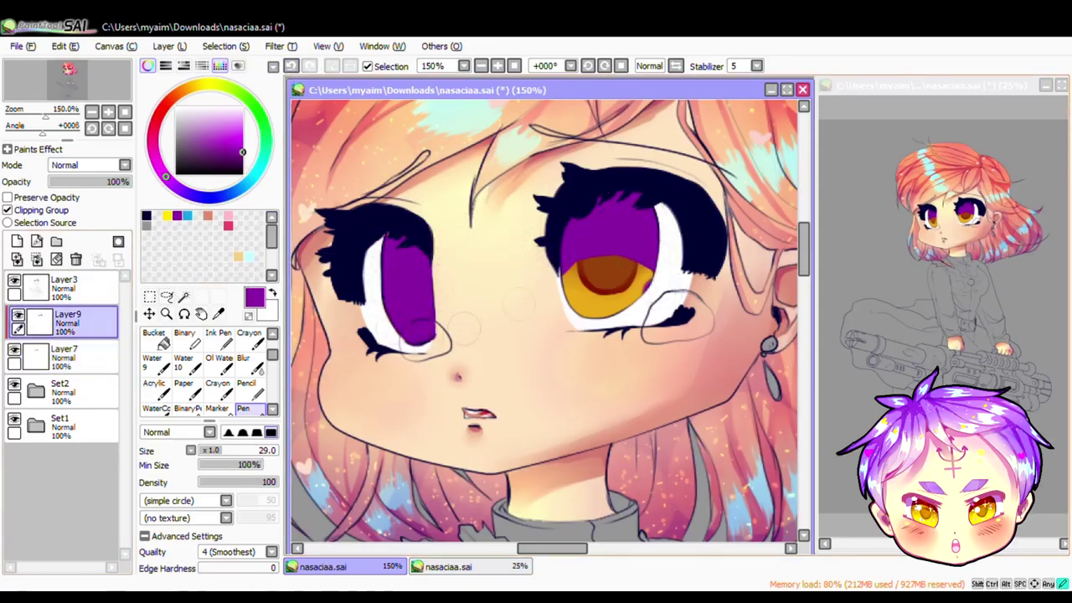
Step: Erase the purple from the lower irises with the Eraser at size 17, leaving a curved lower edge on each eye
{"action": "scroll", "coordinate": [209, 368], "scroll_direction": "up", "scroll_amount": 1}
{"action": "left_click", "coordinate": [154, 357]}
{"action": "key", "text": "e"}
{"action": "left_click_drag", "start_coordinate": [393, 306], "coordinate": [435, 335]}
{"action": "mouse_move", "coordinate": [565, 276]}
{"action": "left_mouse_down"}
{"action": "mouse_move", "coordinate": [607, 314]}
{"action": "mouse_move", "coordinate": [624, 314]}
{"action": "left_mouse_up"}
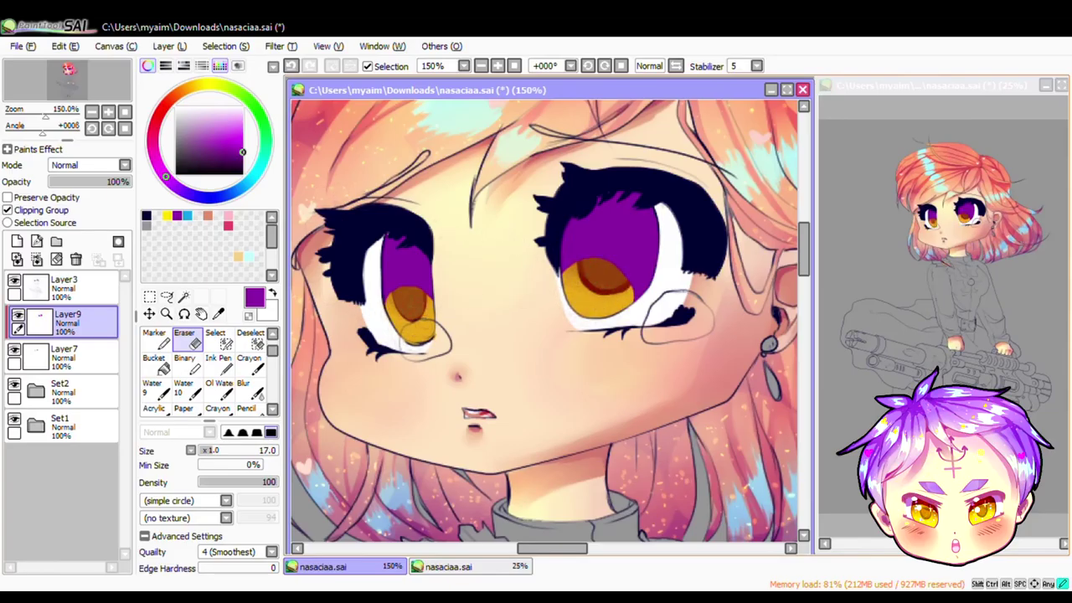
Step: Set the purple shading layer to Shade mode at 22% opacity and merge it down into the iris layer
{"action": "scroll", "coordinate": [83, 165], "scroll_direction": "down", "scroll_amount": 5}
{"action": "left_click_drag", "start_coordinate": [126, 182], "coordinate": [66, 182]}
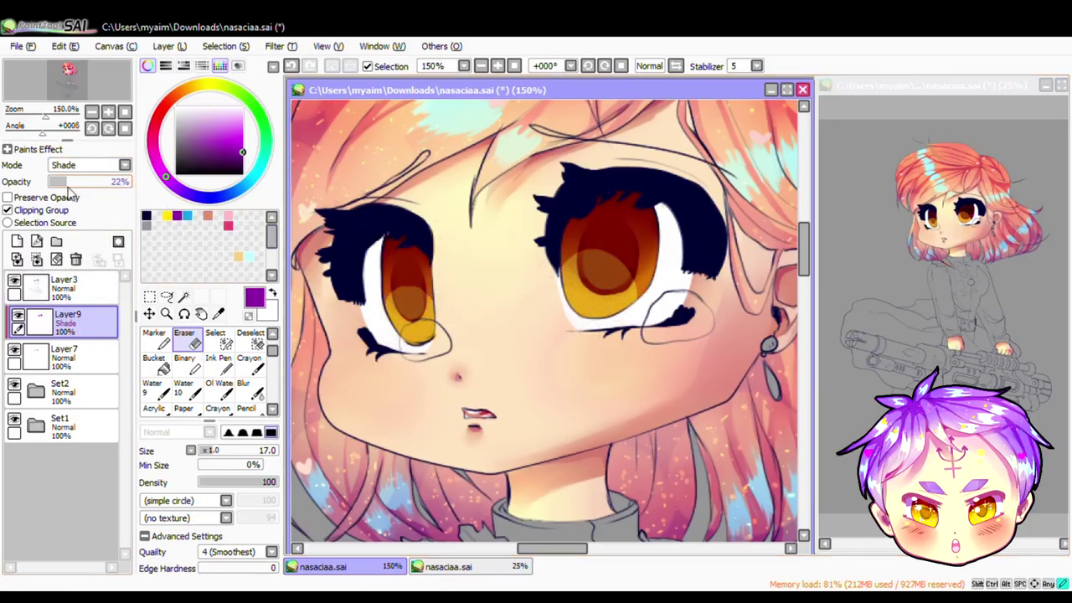
{"action": "left_click", "coordinate": [273, 335]}
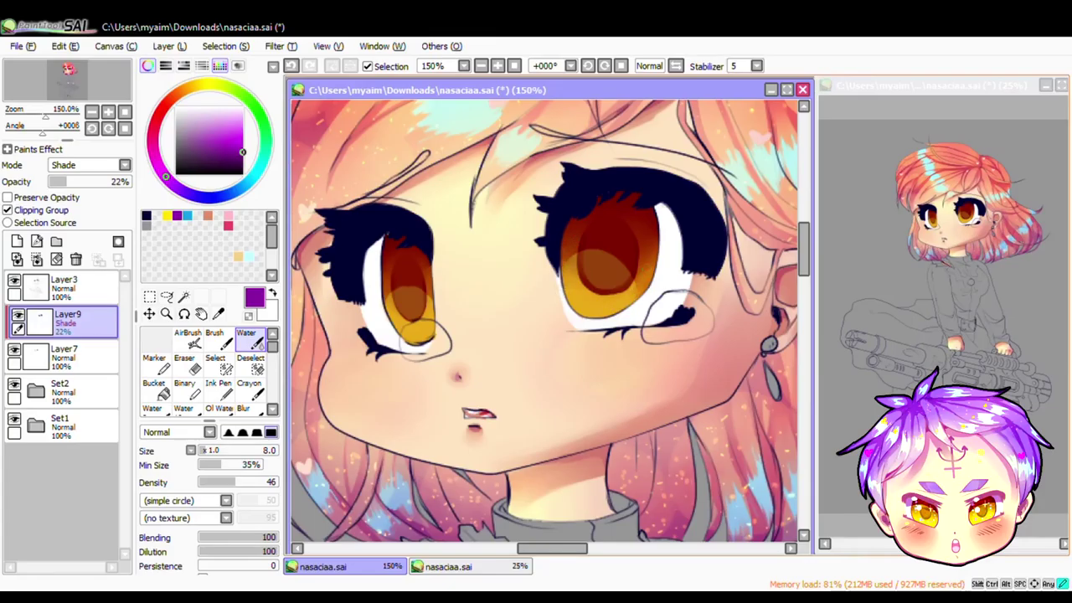
{"action": "key", "text": "ctrl+e"}
Step: Try blue AirBrush dots at size 10 on the upper iris of the smaller eye and undo them
{"action": "left_click", "coordinate": [186, 215]}
{"action": "left_click", "coordinate": [187, 338]}
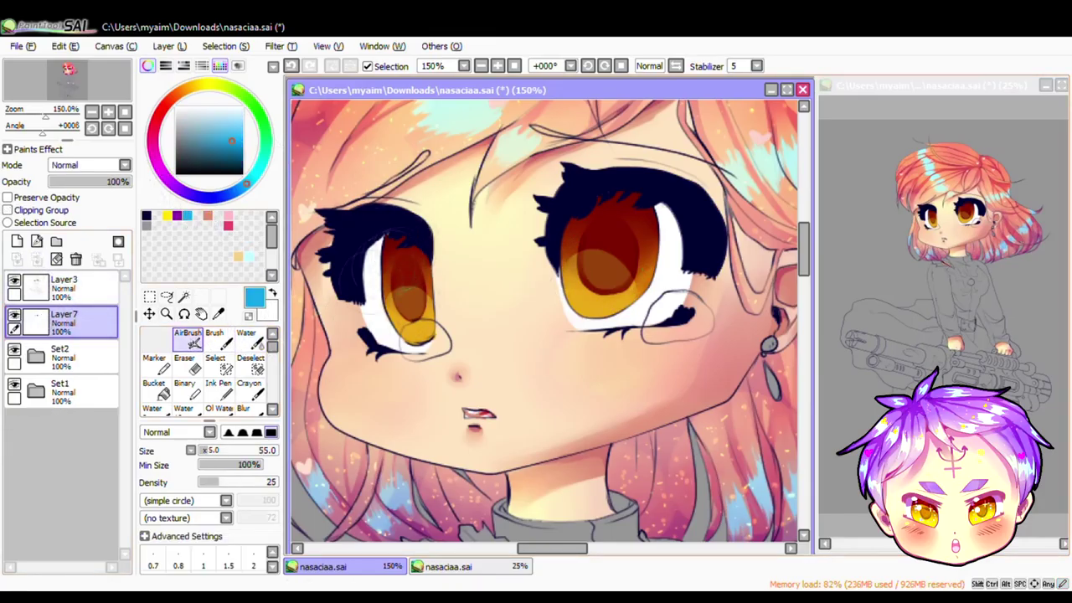
{"action": "left_click", "coordinate": [389, 255]}
{"action": "left_click", "coordinate": [394, 277]}
{"action": "left_click", "coordinate": [407, 270]}
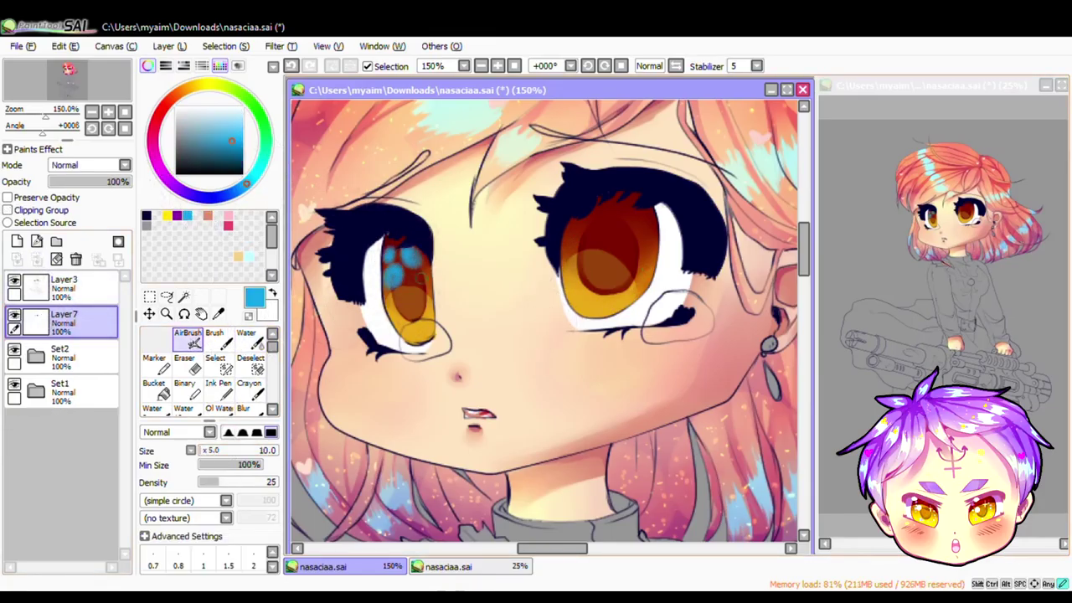
{"action": "key", "text": "ctrl+z"}
{"action": "key", "text": "ctrl+z"}
{"action": "key", "text": "ctrl+z"}
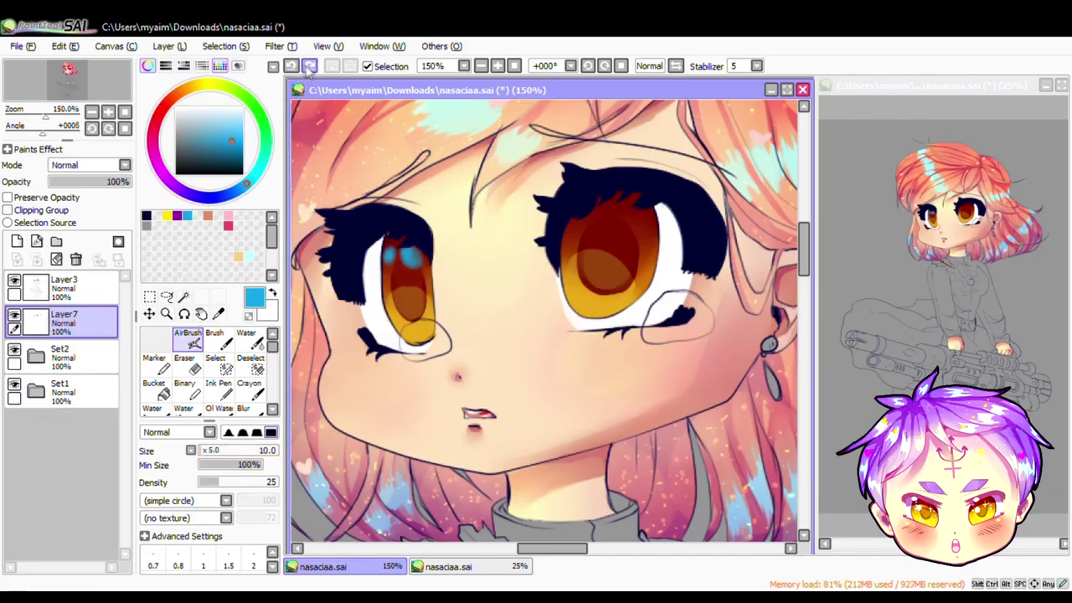
Step: Try dotting the upper irises of both eyes in blue on the iris layer with the Pen at size 15
{"action": "key", "text": "n"}
{"action": "left_click", "coordinate": [391, 249]}
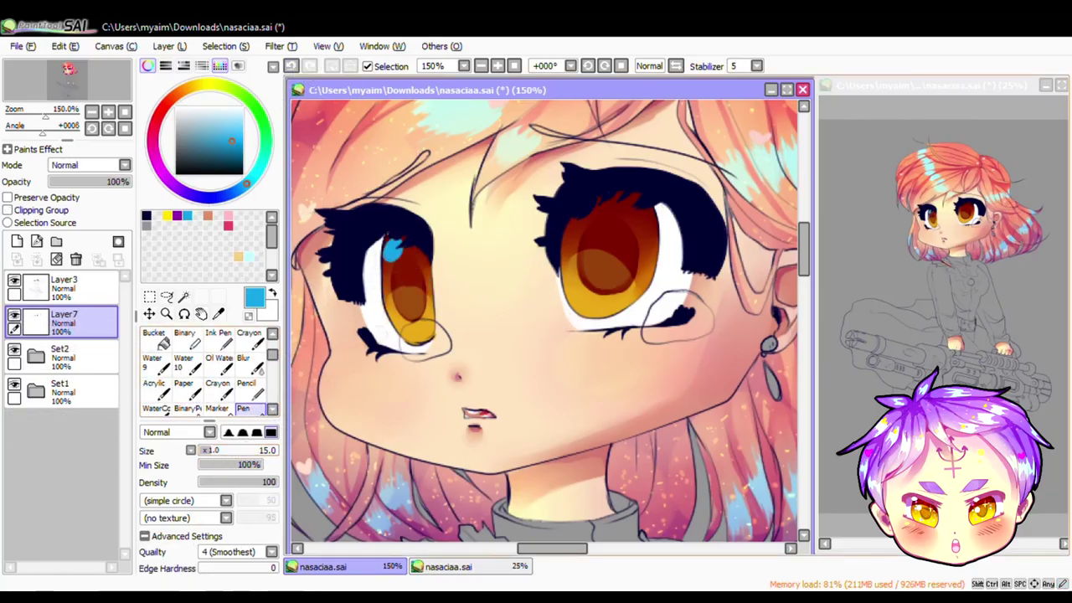
{"action": "left_click", "coordinate": [424, 287]}
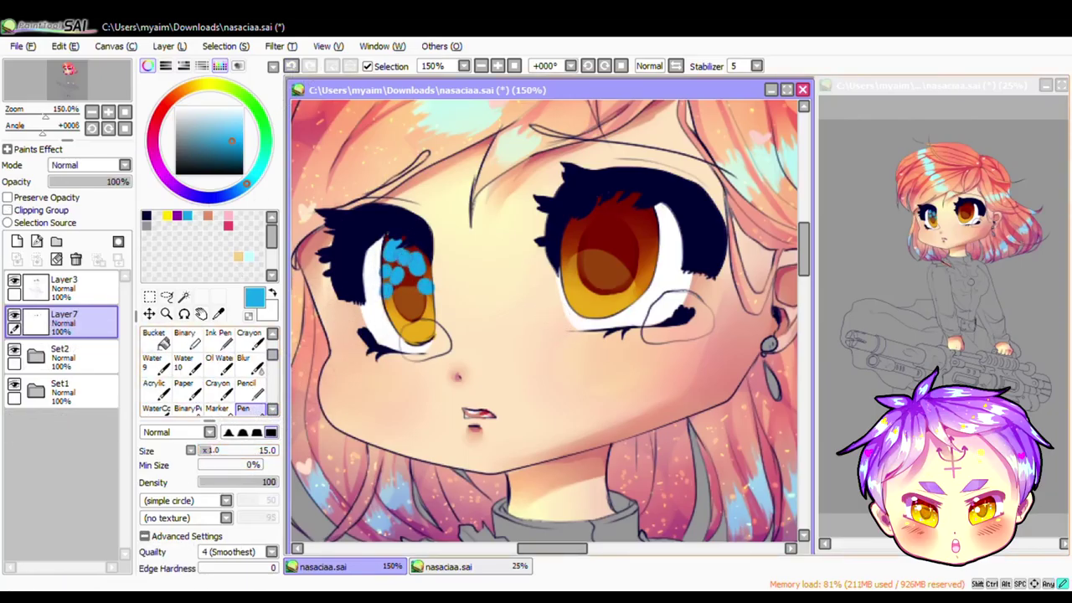
{"action": "left_click", "coordinate": [582, 216]}
{"action": "left_click", "coordinate": [607, 208]}
{"action": "left_click", "coordinate": [606, 231]}
{"action": "left_click", "coordinate": [576, 241]}
{"action": "left_click", "coordinate": [636, 250]}
{"action": "left_click", "coordinate": [643, 279]}
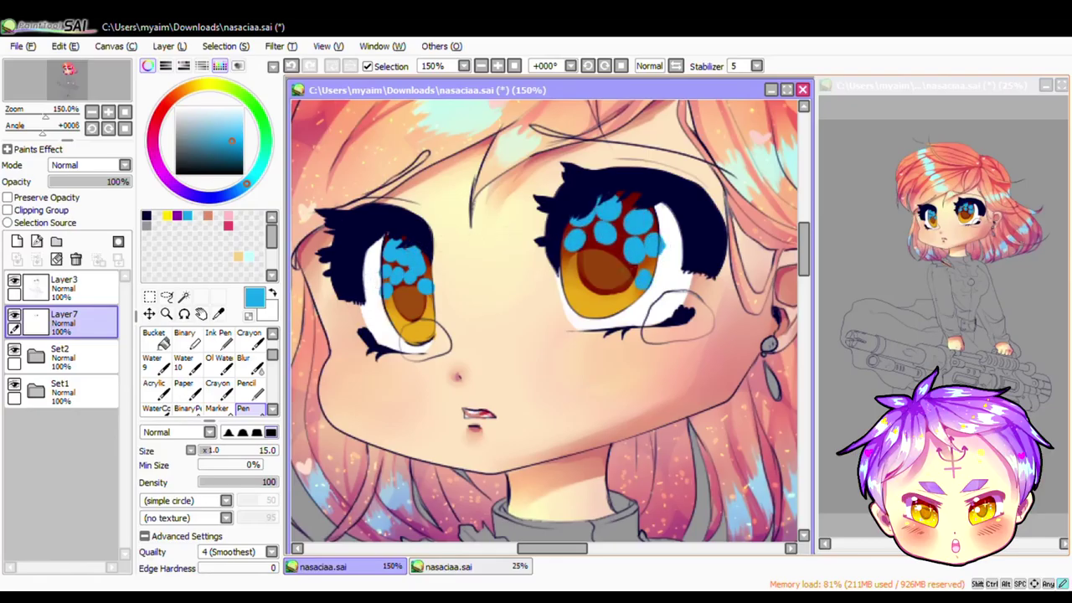
{"action": "left_click", "coordinate": [614, 252]}
{"action": "left_click", "coordinate": [628, 203]}
Step: Undo the blue Pen dots on the iris layer
{"action": "left_click", "coordinate": [291, 66]}
{"action": "left_click", "coordinate": [291, 65]}
{"action": "left_click", "coordinate": [291, 66]}
{"action": "left_click", "coordinate": [291, 65]}
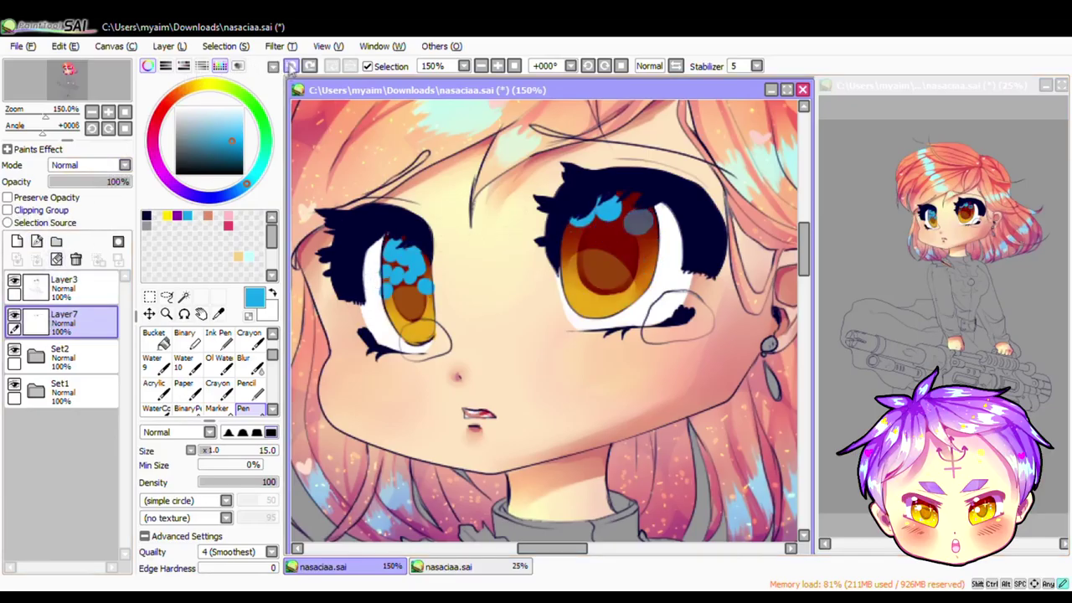
{"action": "left_click", "coordinate": [291, 65]}
{"action": "left_click", "coordinate": [290, 65]}
{"action": "left_click", "coordinate": [290, 66]}
{"action": "left_click", "coordinate": [291, 65]}
{"action": "left_click", "coordinate": [290, 66]}
{"action": "left_click", "coordinate": [290, 65]}
{"action": "left_click", "coordinate": [290, 65]}
Step: Add a new layer clipped to the iris layer and dot the smaller eye's upper iris in blue
{"action": "left_click", "coordinate": [16, 241]}
{"action": "left_click", "coordinate": [6, 210]}
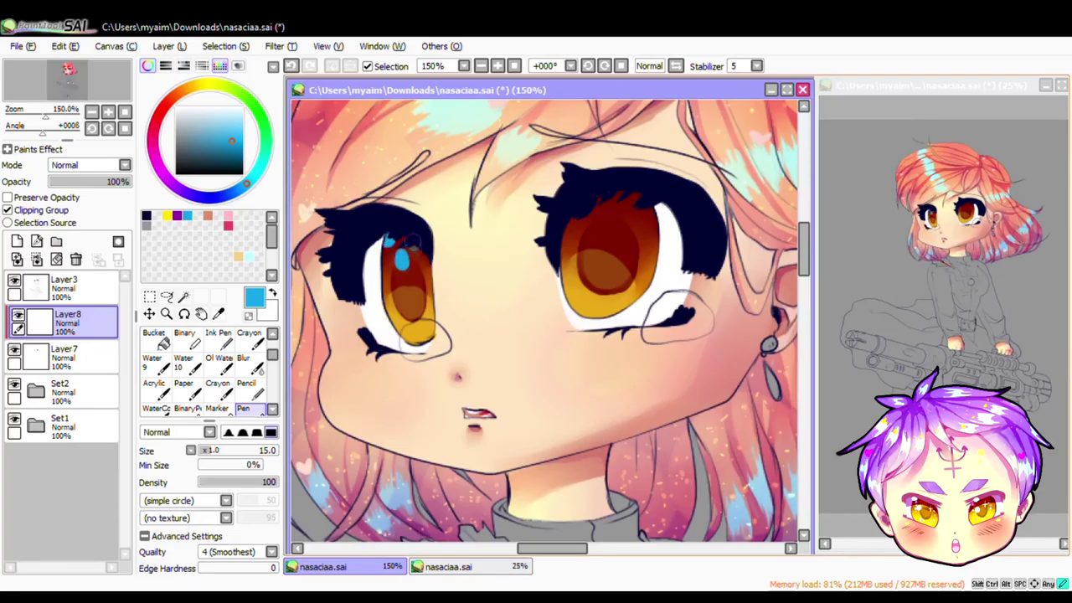
{"action": "left_click", "coordinate": [416, 247]}
{"action": "left_click", "coordinate": [392, 271]}
{"action": "left_click", "coordinate": [418, 276]}
{"action": "left_click", "coordinate": [387, 253]}
Step: Cover the larger eye's upper iris with blue dots on the clipped layer
{"action": "left_click", "coordinate": [580, 222]}
{"action": "left_click", "coordinate": [622, 218]}
{"action": "left_click", "coordinate": [615, 219]}
{"action": "left_click", "coordinate": [639, 186]}
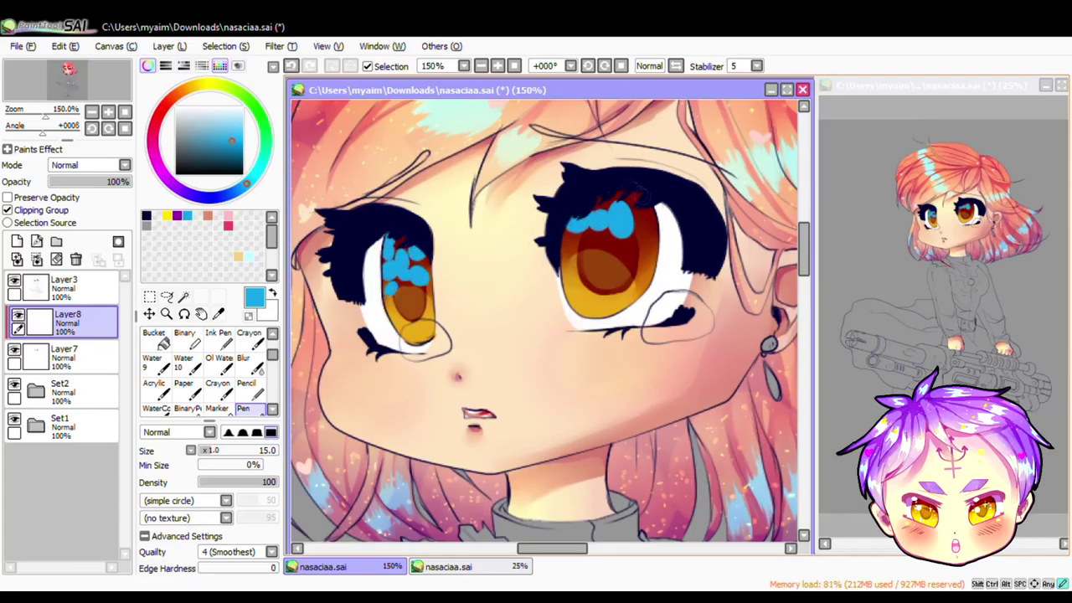
{"action": "left_click", "coordinate": [606, 195]}
{"action": "left_click", "coordinate": [626, 248]}
{"action": "left_click", "coordinate": [586, 243]}
{"action": "left_click", "coordinate": [644, 218]}
{"action": "left_click", "coordinate": [608, 245]}
{"action": "left_click", "coordinate": [646, 250]}
{"action": "left_click", "coordinate": [632, 271]}
{"action": "left_click", "coordinate": [642, 232]}
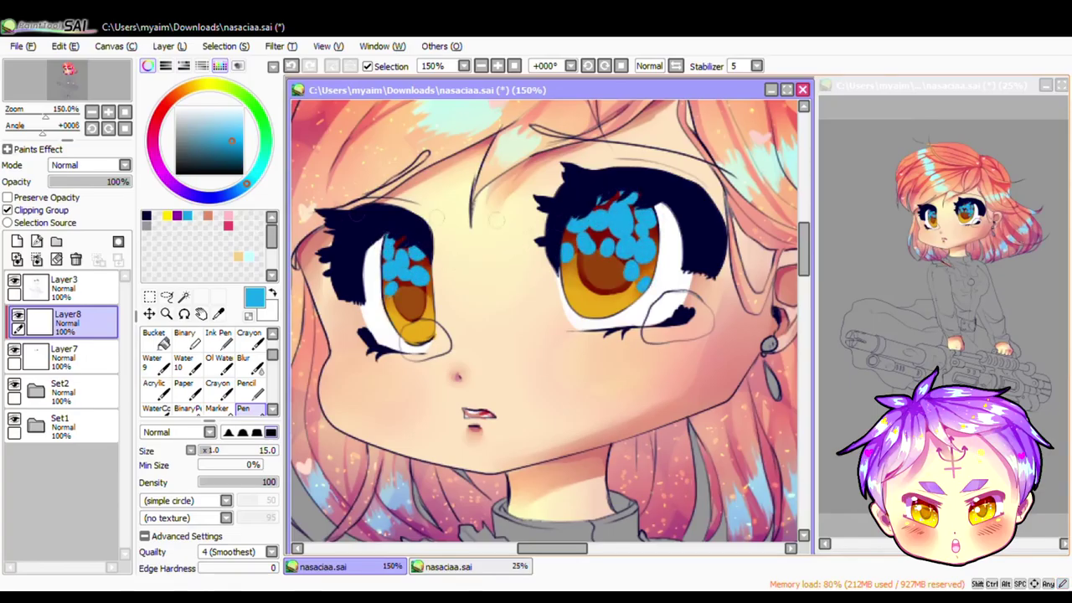
Step: Set the dots layer to Luminosity mode at 27% opacity with Preserve Opacity on, and clear the blue dots
{"action": "left_click", "coordinate": [87, 165]}
{"action": "left_click_drag", "start_coordinate": [126, 181], "coordinate": [70, 182]}
{"action": "left_click", "coordinate": [6, 197]}
{"action": "left_click", "coordinate": [228, 216]}
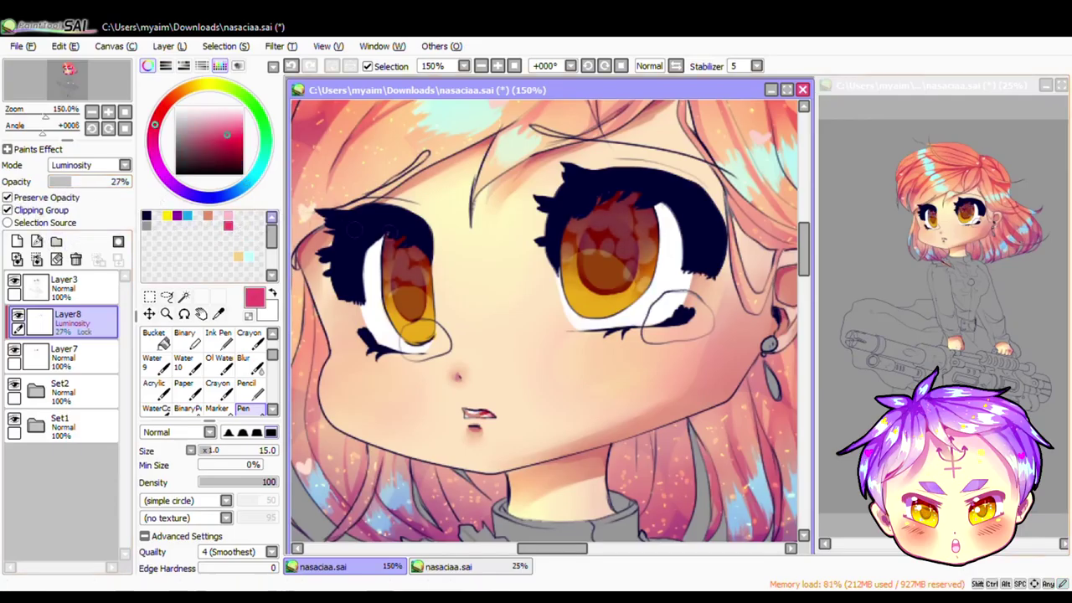
{"action": "key", "text": "ctrl+z"}
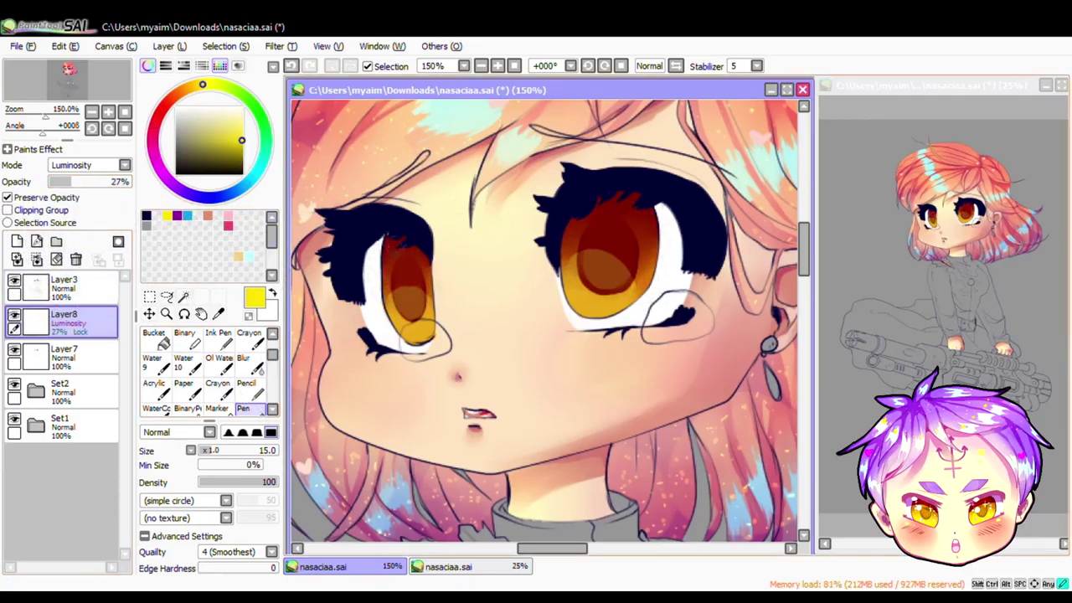
Step: Turn off Preserve Opacity, dot both upper irises in yellow on the clipped Luminosity layer and lower its opacity to 6%
{"action": "left_click", "coordinate": [7, 197]}
{"action": "left_click", "coordinate": [396, 256]}
{"action": "left_click", "coordinate": [422, 267]}
{"action": "left_click", "coordinate": [394, 284]}
{"action": "left_click", "coordinate": [617, 209]}
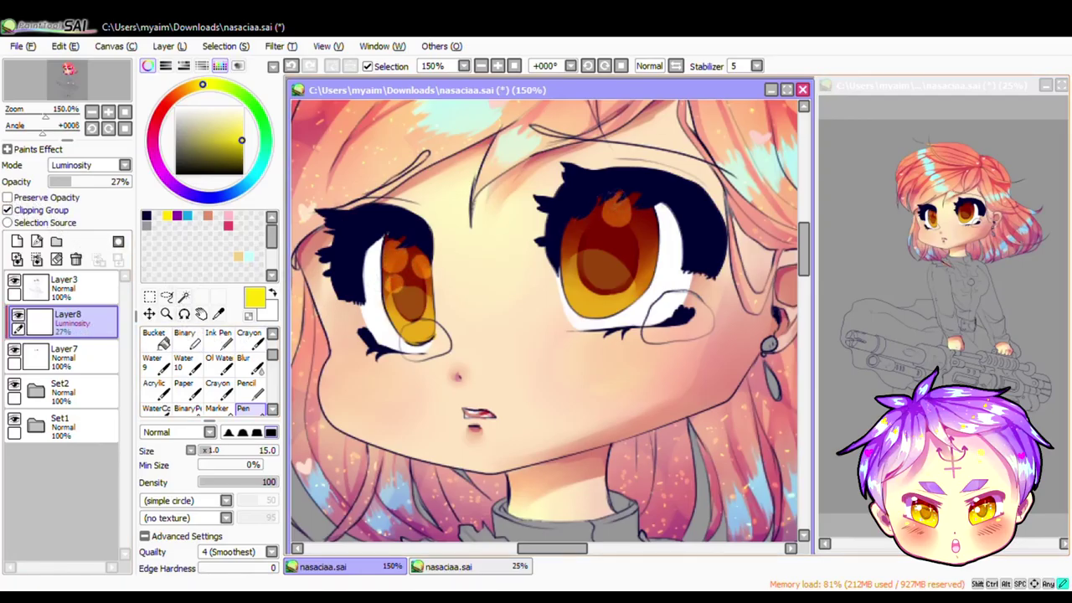
{"action": "left_click", "coordinate": [586, 219]}
{"action": "left_click", "coordinate": [633, 235]}
{"action": "left_click", "coordinate": [611, 240]}
{"action": "left_click", "coordinate": [570, 249]}
{"action": "left_click", "coordinate": [647, 208]}
{"action": "left_click", "coordinate": [644, 274]}
{"action": "left_click_drag", "start_coordinate": [72, 182], "coordinate": [53, 183]}
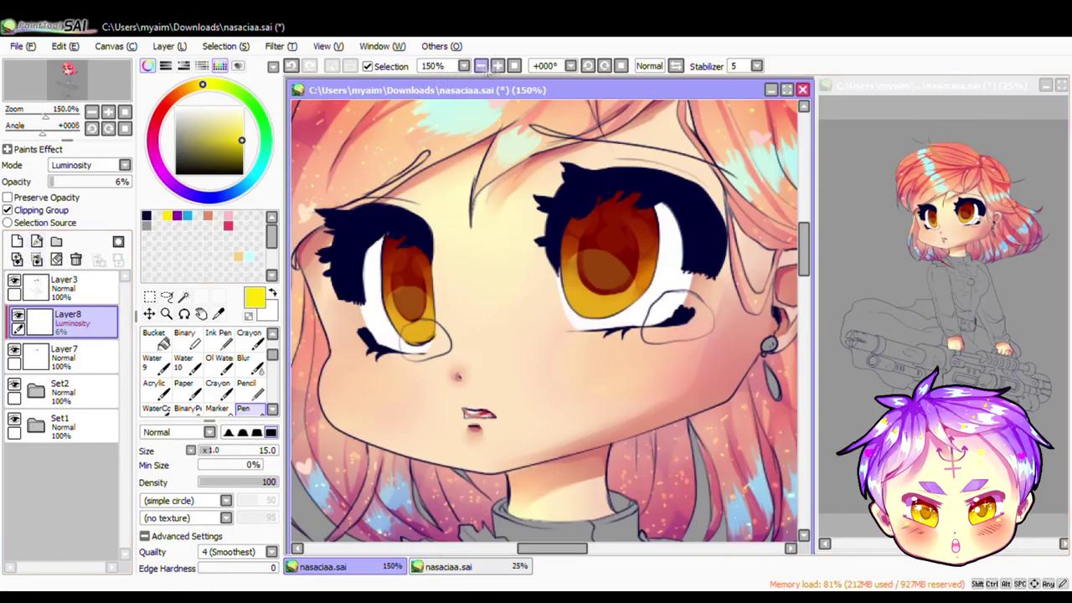
Step: Paint small blue dots around both pupils with the Pen at size 4 on a Normal layer at 100% opacity
{"action": "left_click", "coordinate": [497, 66]}
{"action": "left_click", "coordinate": [186, 216]}
{"action": "key", "text": "bracketleft"}
{"action": "key", "text": "bracketleft"}
{"action": "key", "text": "bracketleft"}
{"action": "key", "text": "bracketleft"}
{"action": "key", "text": "bracketleft"}
{"action": "key", "text": "bracketleft"}
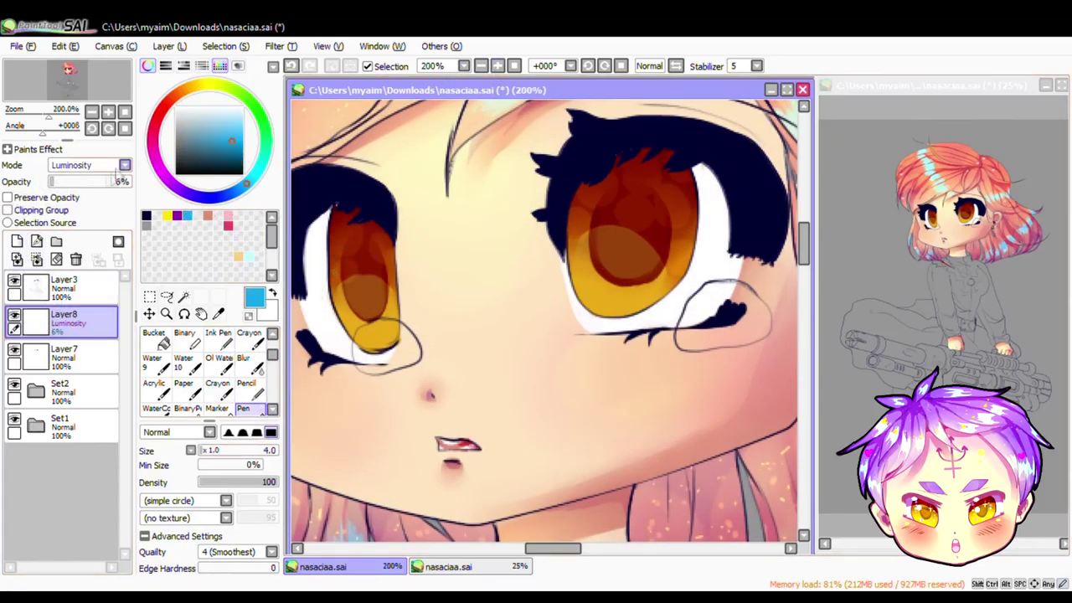
{"action": "left_click", "coordinate": [334, 271]}
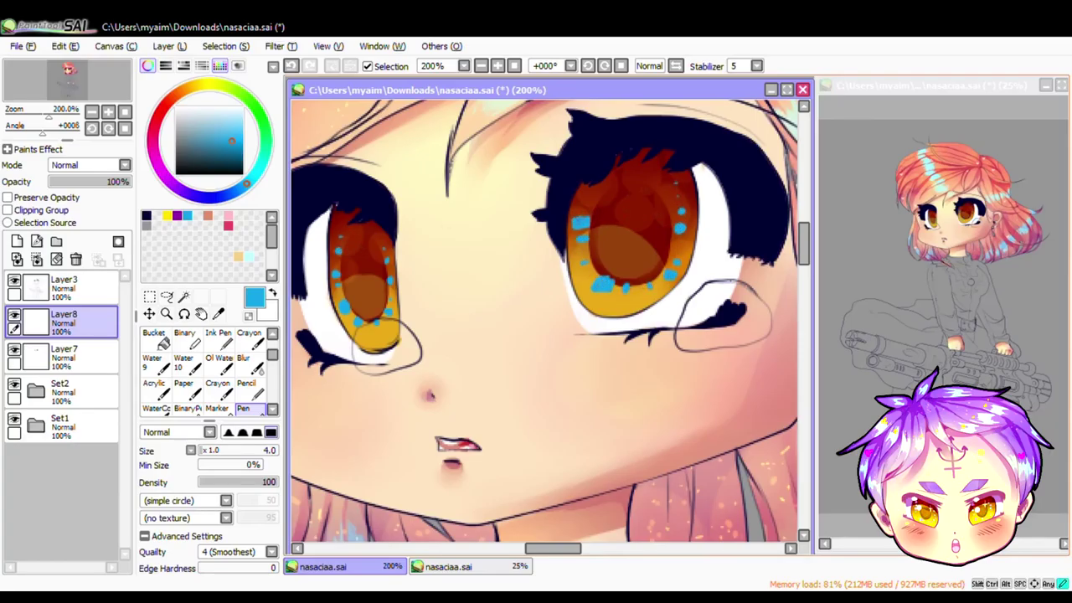
Step: Add pink and pale yellow dots among the blue ones around both pupils and transform the dots to fit the irises
{"action": "left_click", "coordinate": [227, 215]}
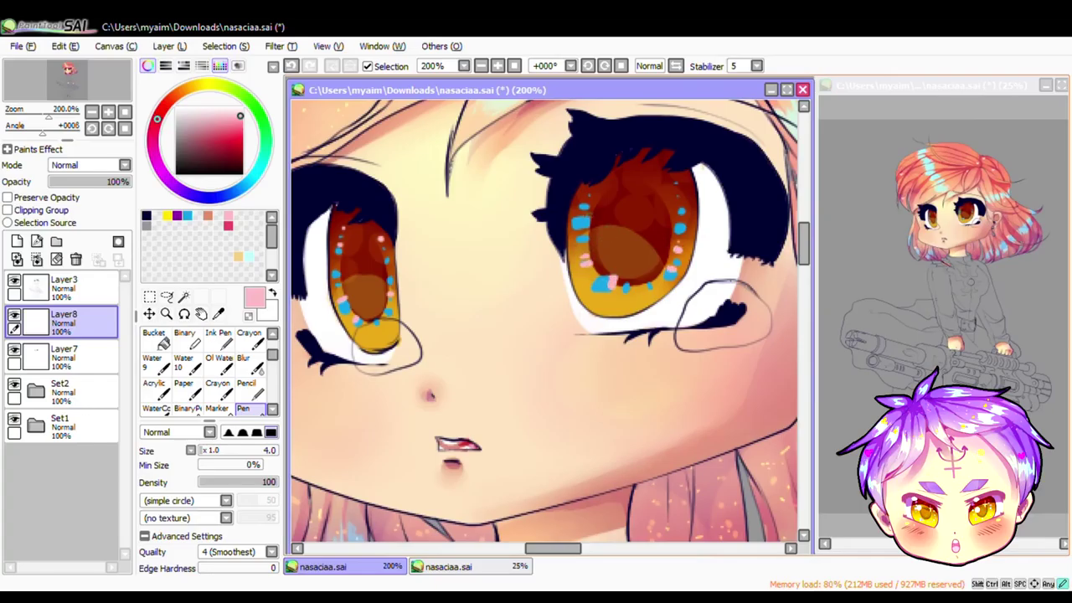
{"action": "left_click", "coordinate": [209, 85]}
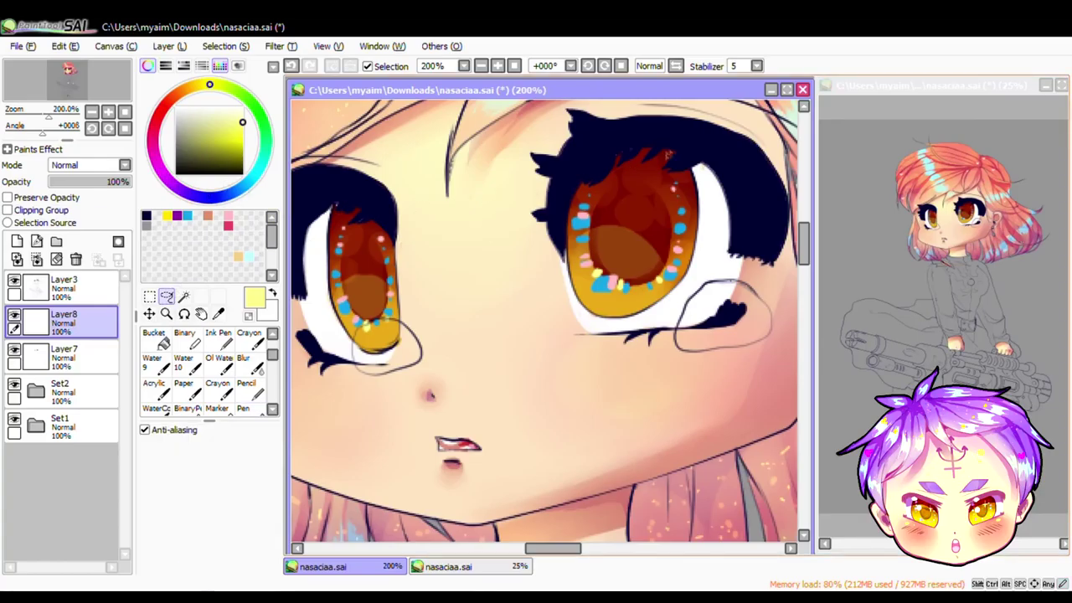
{"action": "key", "text": "ctrl+t"}
{"action": "key", "text": "Return"}
{"action": "key", "text": "Page_Down"}
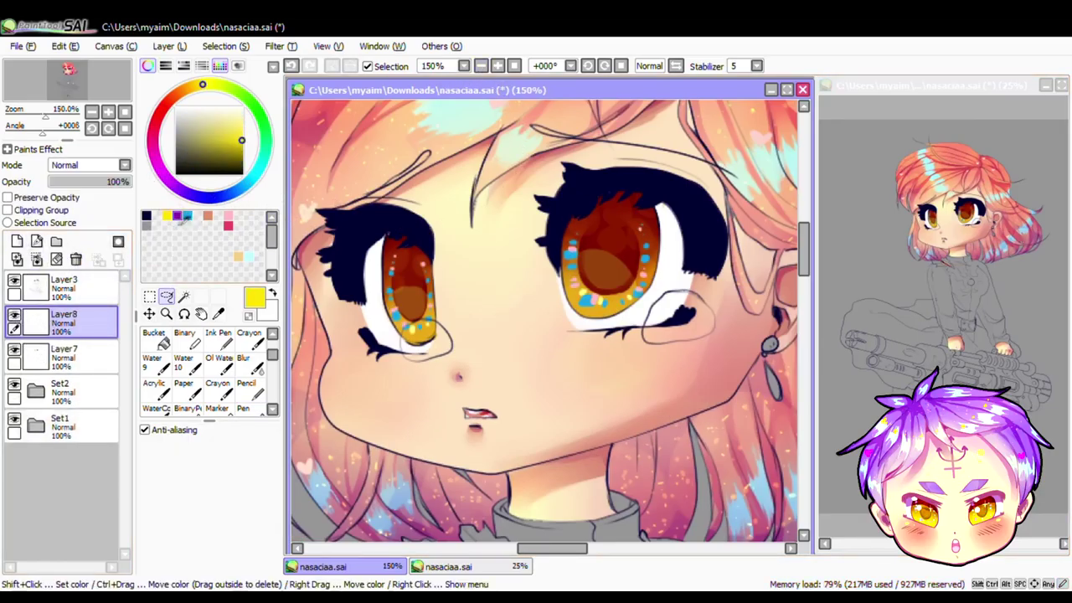
Step: Paint the upper half of both irises purple with the Pen at size 50 on a clipped layer
{"action": "left_click", "coordinate": [165, 177]}
{"action": "left_click", "coordinate": [243, 407]}
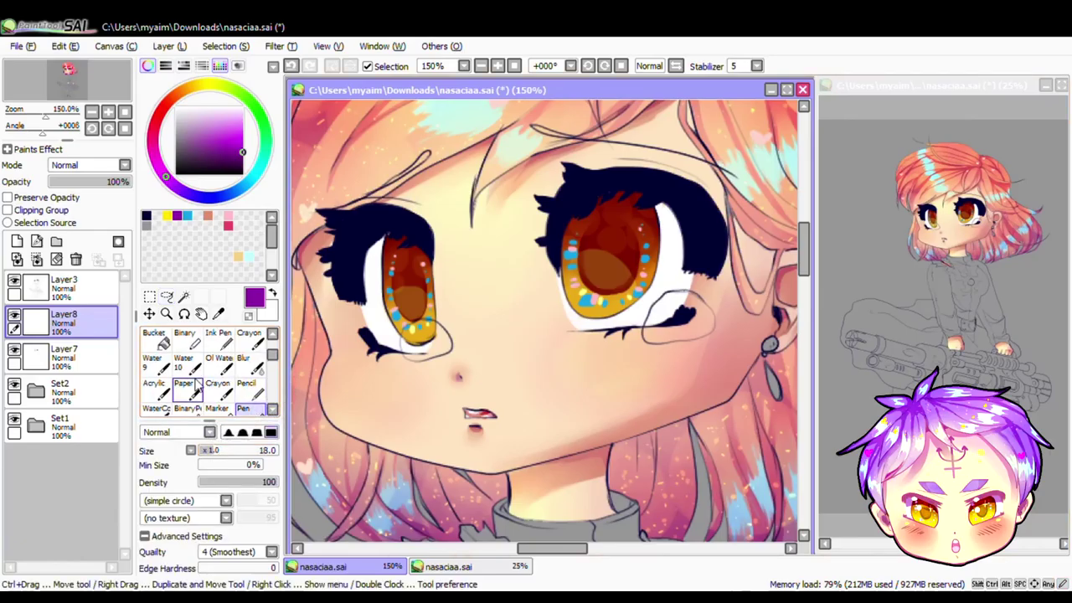
{"action": "left_click", "coordinate": [226, 450]}
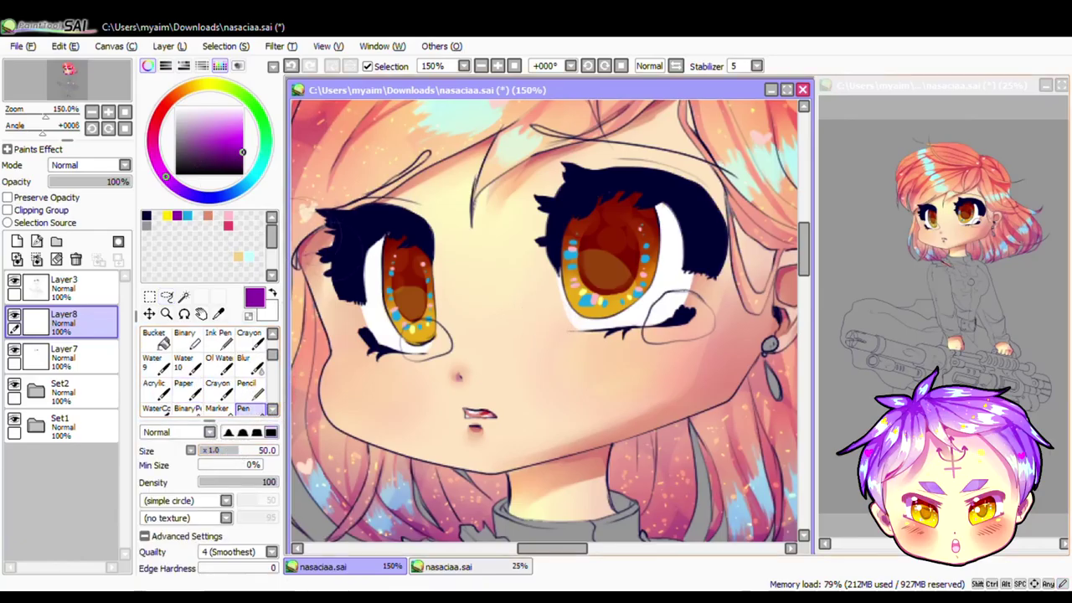
{"action": "left_click_drag", "start_coordinate": [386, 247], "coordinate": [423, 268]}
{"action": "left_click", "coordinate": [8, 210]}
{"action": "left_click_drag", "start_coordinate": [578, 222], "coordinate": [645, 251]}
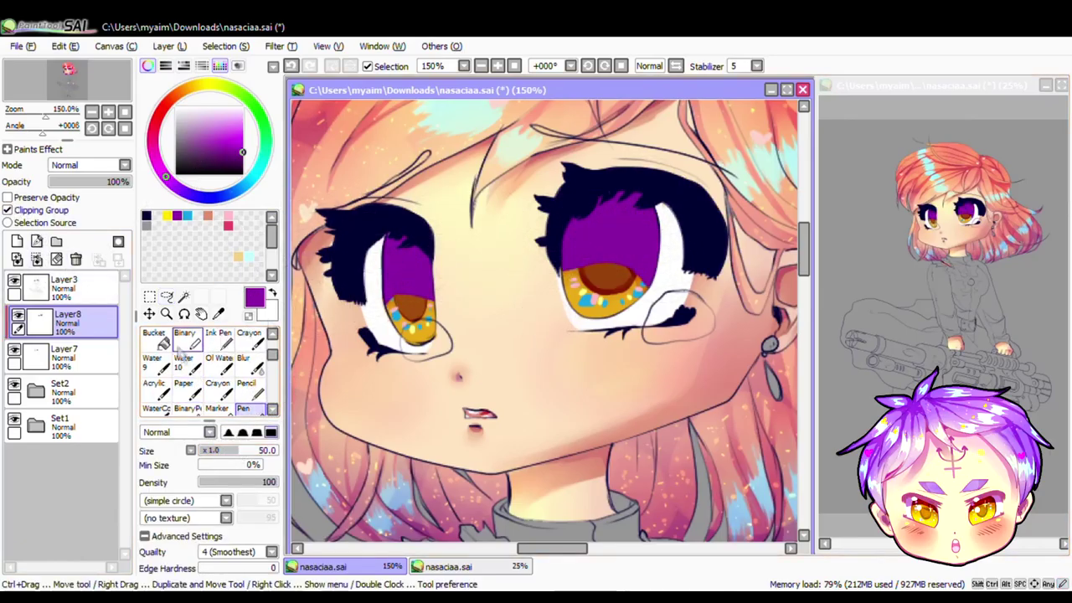
Step: Set the purple layer to Shade at 43% opacity, merge it down and add a new layer above
{"action": "left_click", "coordinate": [88, 165]}
{"action": "left_click", "coordinate": [84, 245]}
{"action": "left_click_drag", "start_coordinate": [126, 182], "coordinate": [83, 182]}
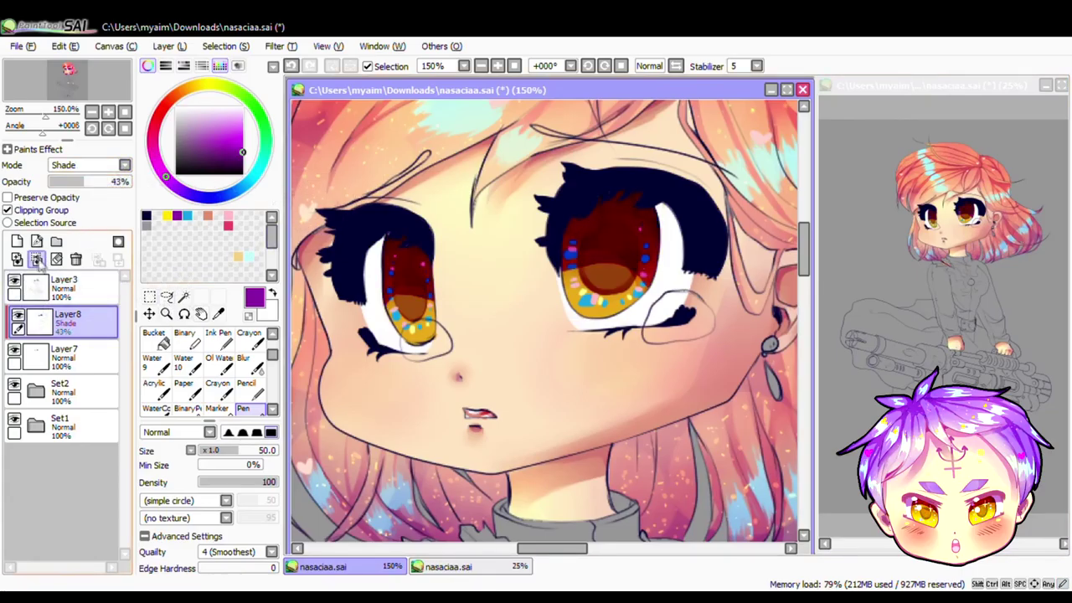
{"action": "key", "text": "ctrl+e"}
{"action": "key", "text": "ctrl+shift+n"}
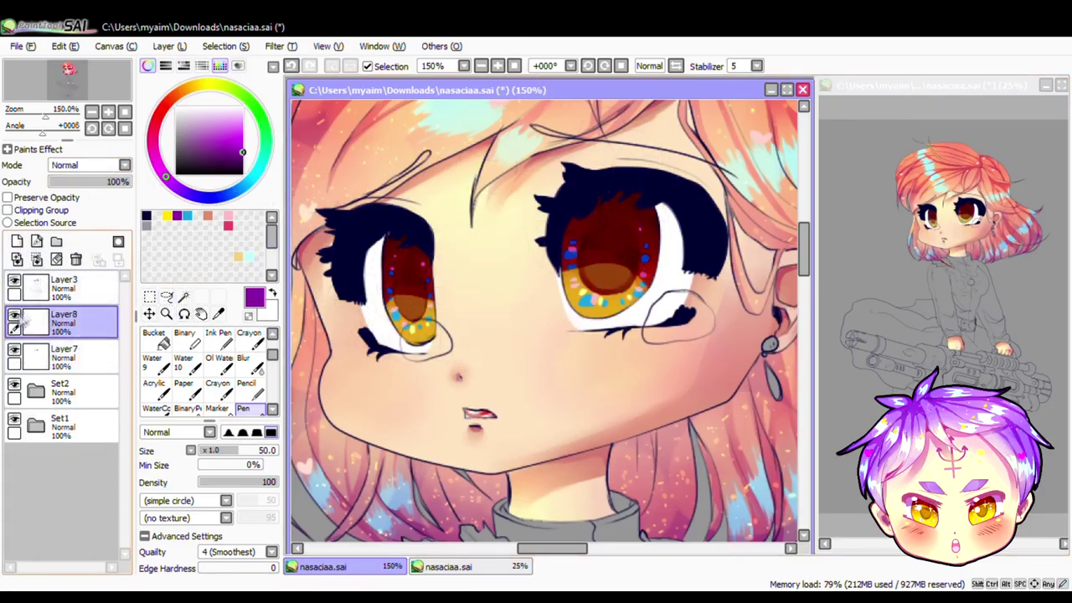
{"action": "left_click", "coordinate": [63, 355]}
{"action": "left_click", "coordinate": [63, 322]}
Step: Try a soft blue AirBrush glow over both upper irises, raising the brush size to 25 and lowering the layer opacity to 42%
{"action": "left_click", "coordinate": [187, 333]}
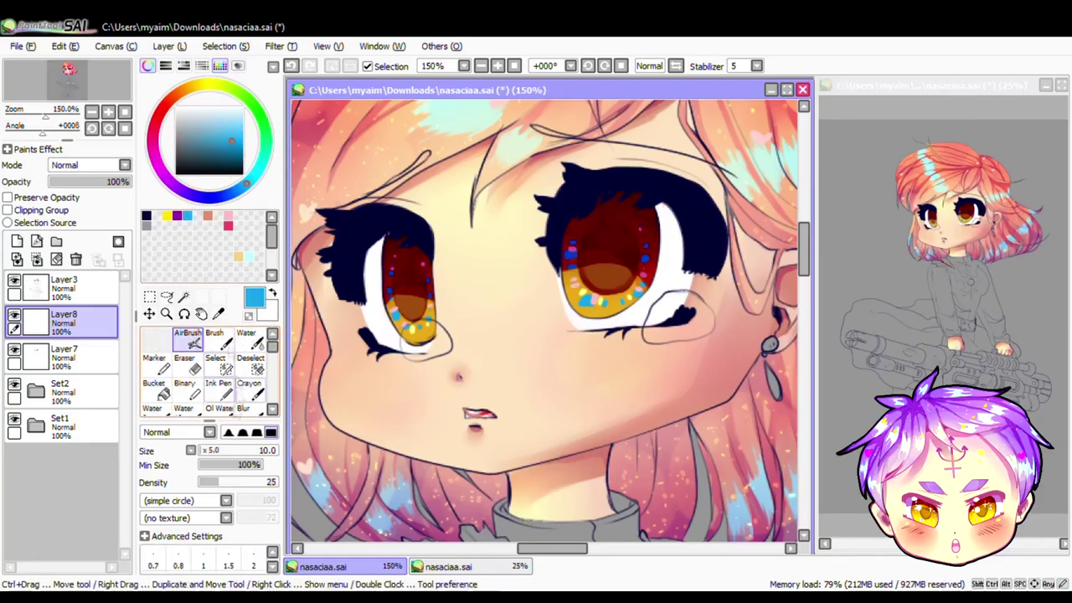
{"action": "left_click", "coordinate": [187, 215]}
{"action": "left_click_drag", "start_coordinate": [392, 251], "coordinate": [419, 267]}
{"action": "left_click_drag", "start_coordinate": [578, 226], "coordinate": [623, 216]}
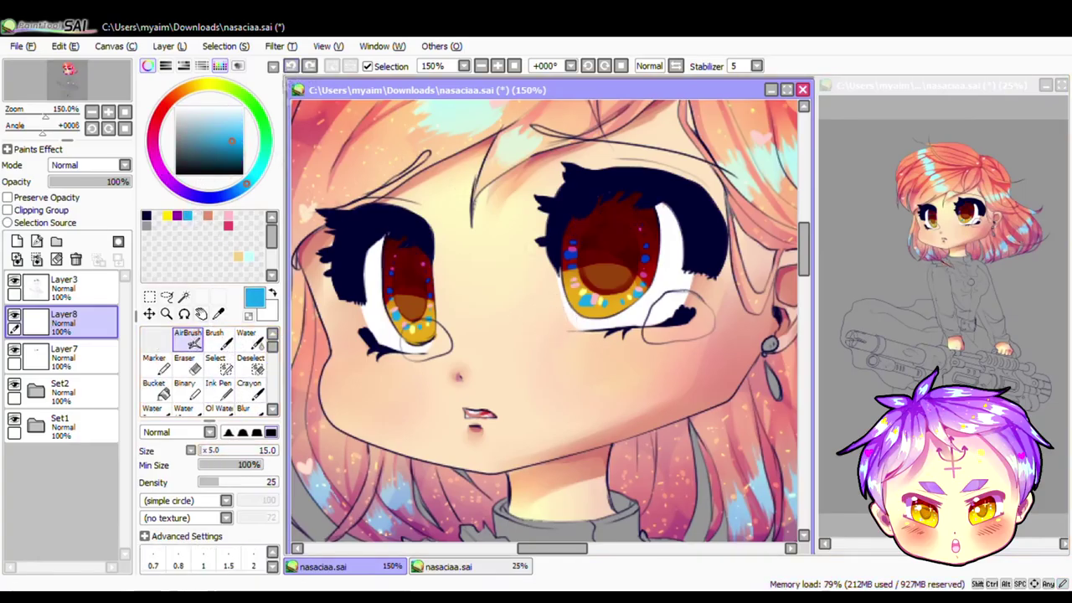
{"action": "key", "text": "bracketright"}
{"action": "key", "text": "bracketright"}
{"action": "left_click_drag", "start_coordinate": [394, 247], "coordinate": [418, 268]}
{"action": "left_click_drag", "start_coordinate": [578, 219], "coordinate": [641, 228]}
{"action": "key", "text": "ctrl+z"}
{"action": "key", "text": "ctrl+z"}
{"action": "key", "text": "ctrl+z"}
{"action": "key", "text": "ctrl+z"}
{"action": "key", "text": "ctrl+z"}
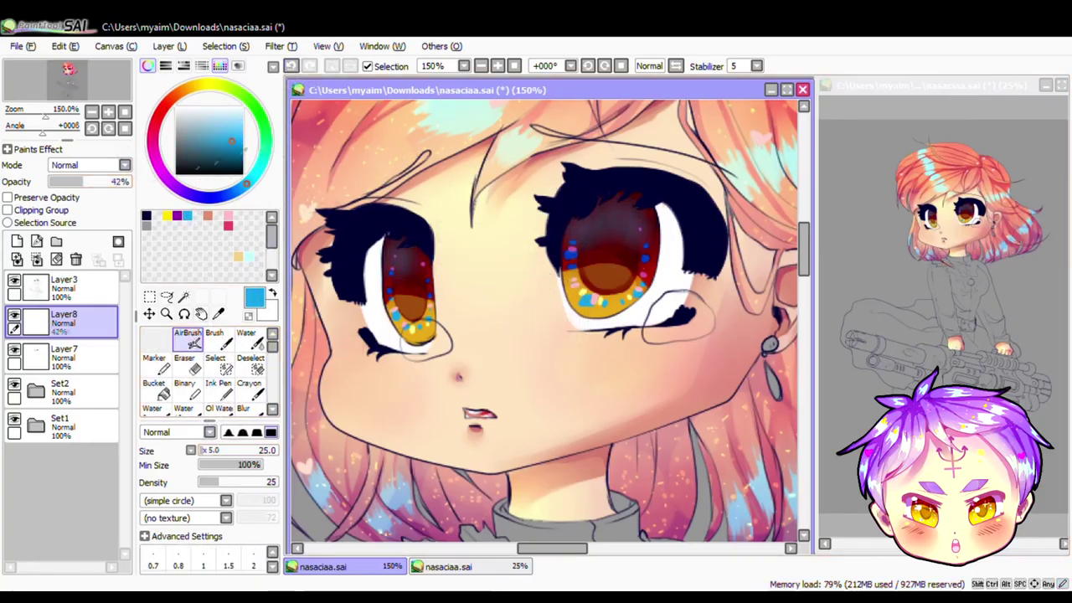
Step: Block in a blue highlight in the upper iris with the Pencil at size 8
{"action": "scroll", "coordinate": [205, 376], "scroll_direction": "down", "scroll_amount": 1}
{"action": "left_click", "coordinate": [246, 408]}
{"action": "key", "text": "ctrl+y"}
{"action": "key", "text": "ctrl+y"}
{"action": "key", "text": "ctrl+y"}
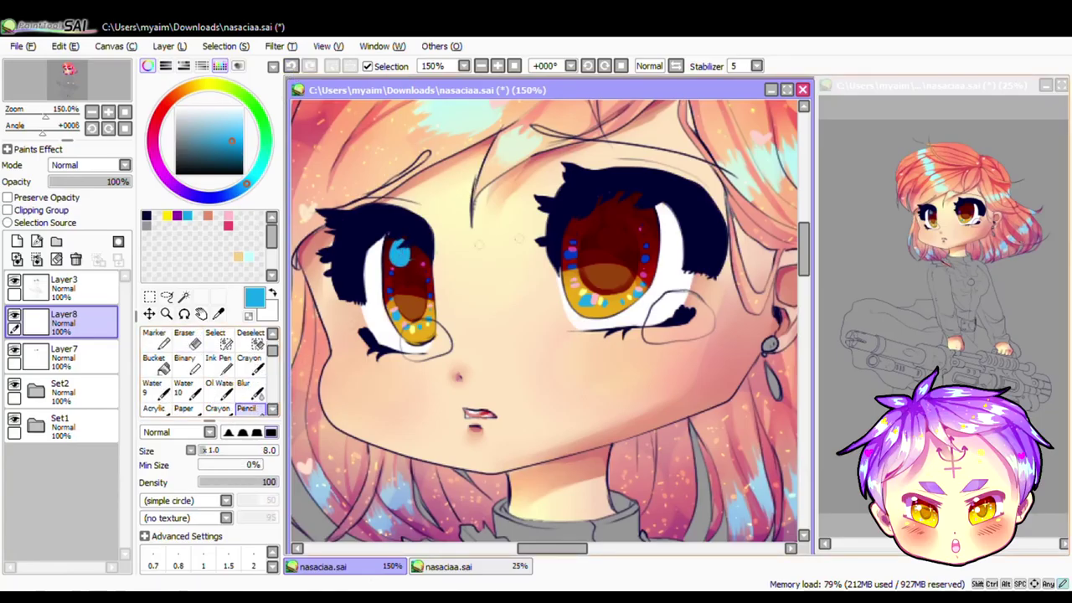
Step: Blend the blue into a soft haze over both upper irises with the Water brush at size 21
{"action": "scroll", "coordinate": [206, 368], "scroll_direction": "up", "scroll_amount": 1}
{"action": "left_click", "coordinate": [246, 333]}
{"action": "left_click", "coordinate": [217, 452]}
{"action": "mouse_move", "coordinate": [578, 216]}
{"action": "left_mouse_down"}
{"action": "mouse_move", "coordinate": [593, 241]}
{"action": "mouse_move", "coordinate": [584, 209]}
{"action": "mouse_move", "coordinate": [617, 219]}
{"action": "mouse_move", "coordinate": [620, 205]}
{"action": "mouse_move", "coordinate": [598, 243]}
{"action": "mouse_move", "coordinate": [629, 210]}
{"action": "mouse_move", "coordinate": [576, 233]}
{"action": "left_mouse_up"}
{"action": "left_click_drag", "start_coordinate": [394, 247], "coordinate": [406, 260]}
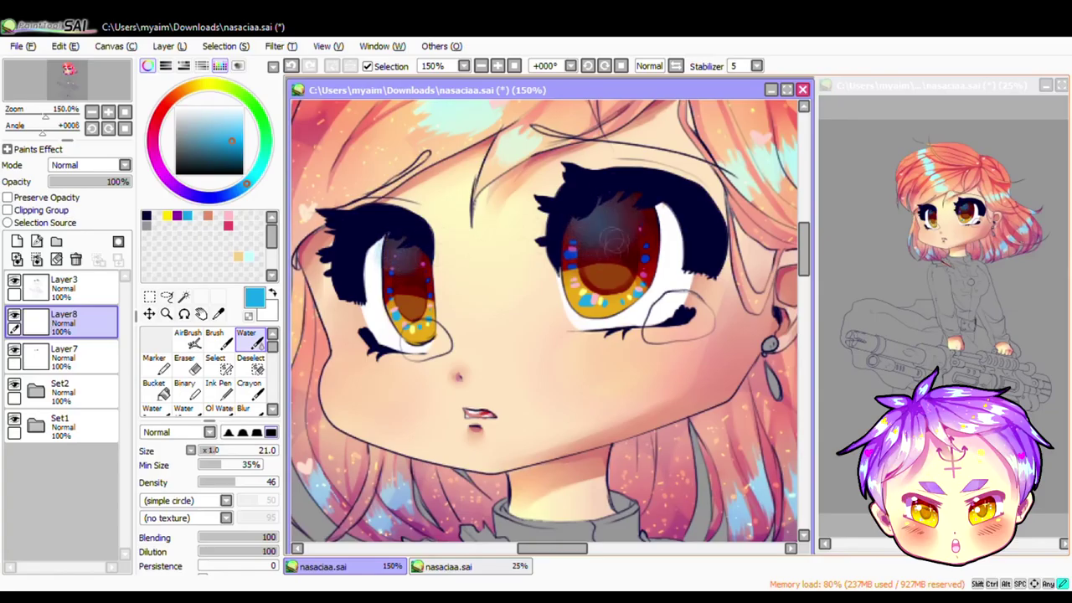
Step: Try the Luminosity mode with a lower opacity on the blue haze layer
{"action": "scroll", "coordinate": [122, 166], "scroll_direction": "down", "scroll_amount": 4}
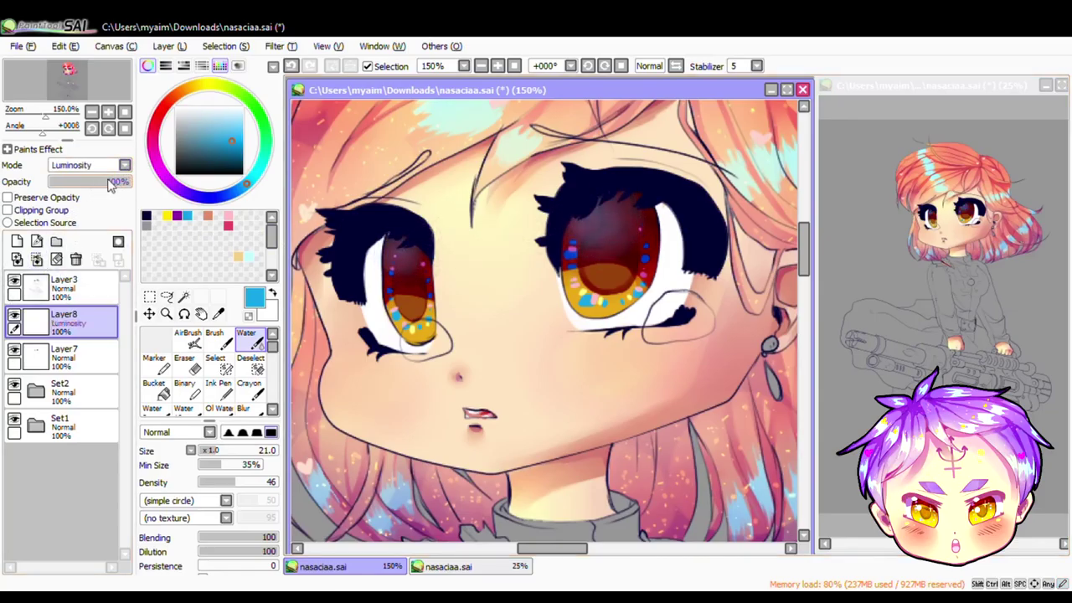
{"action": "left_click_drag", "start_coordinate": [113, 184], "coordinate": [92, 186]}
{"action": "key", "text": "ctrl+z"}
{"action": "key", "text": "ctrl+z"}
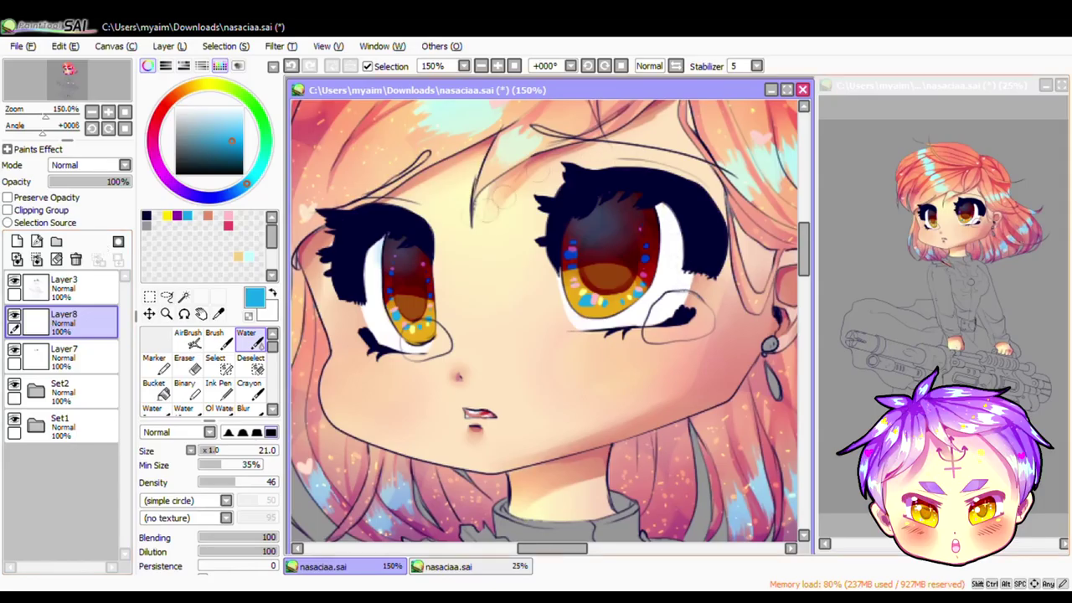
Step: Scatter tiny yellow specks over both irises with the Pen at size 1 and the stabilizer set to 0
{"action": "left_click", "coordinate": [167, 215]}
{"action": "scroll", "coordinate": [205, 368], "scroll_direction": "down", "scroll_amount": 2}
{"action": "left_click", "coordinate": [243, 407]}
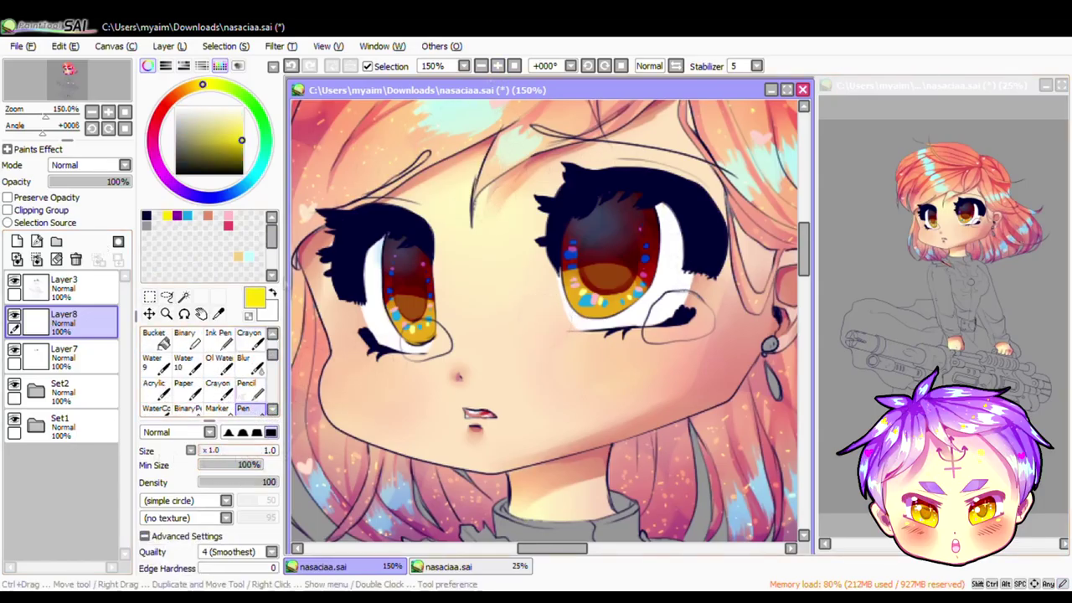
{"action": "left_click", "coordinate": [756, 65]}
{"action": "left_click", "coordinate": [740, 92]}
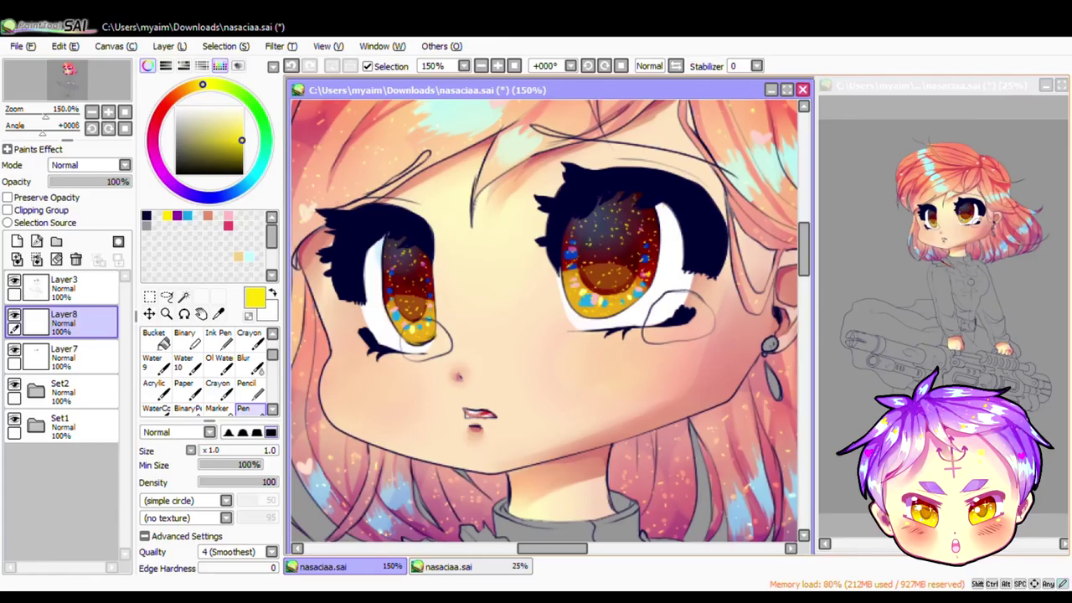
Step: Set the yellow speck layer to Luminosity and lower its opacity to about 20%
{"action": "left_click", "coordinate": [124, 165]}
{"action": "left_click", "coordinate": [89, 233]}
{"action": "left_click_drag", "start_coordinate": [108, 181], "coordinate": [68, 187]}
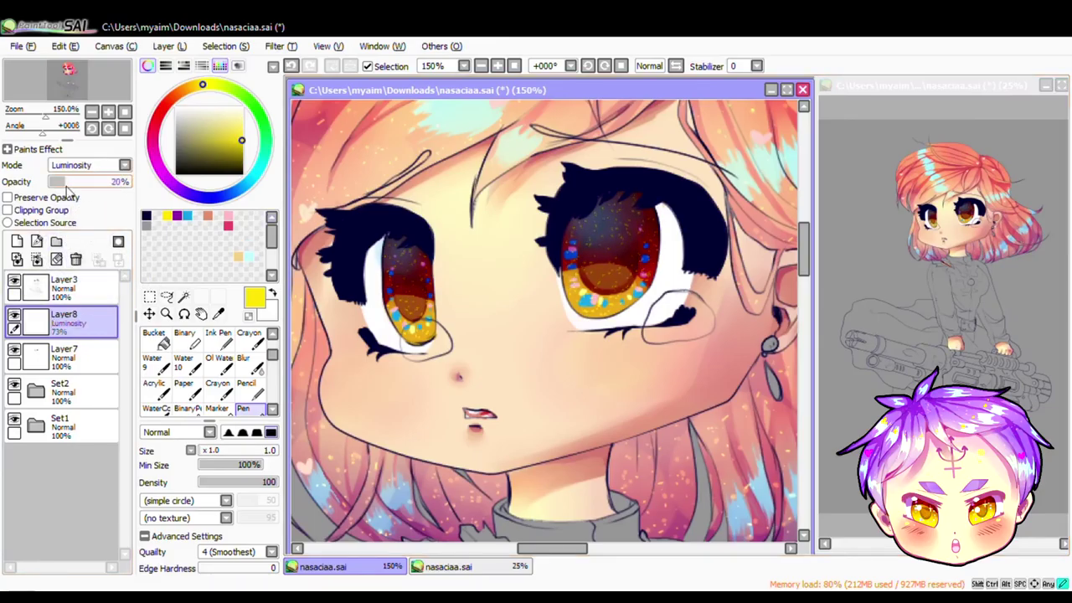
{"action": "key", "text": "ctrl+z"}
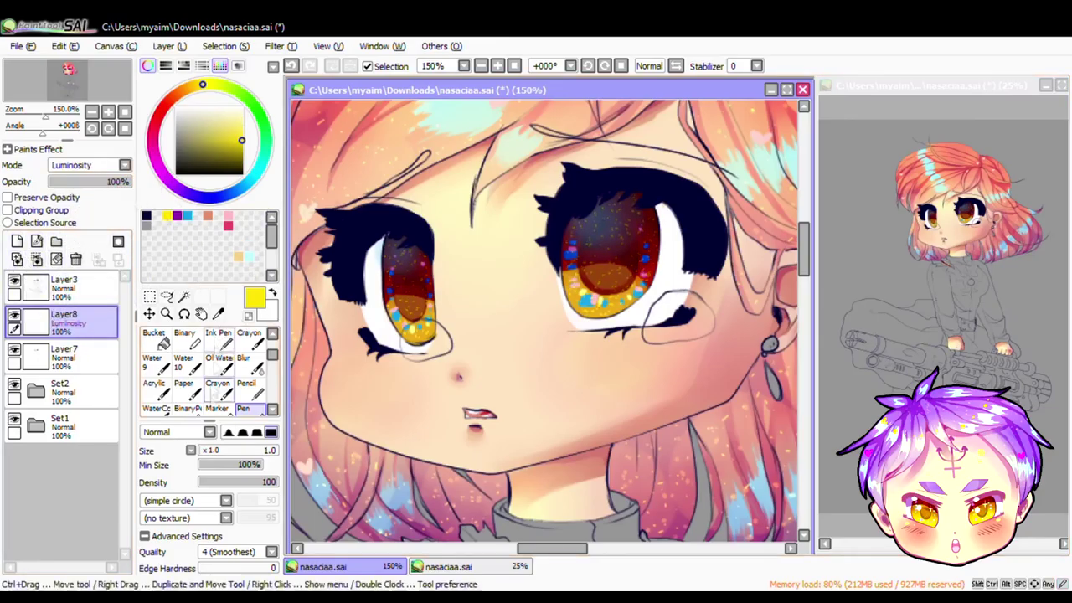
Step: Add larger yellow dots over both irises with the Pen at size 5 in Luminosity mode and lower their opacity to 9%
{"action": "key", "text": "bracketright"}
{"action": "key", "text": "bracketright"}
{"action": "key", "text": "bracketright"}
{"action": "key", "text": "bracketright"}
{"action": "key", "text": "bracketright"}
{"action": "key", "text": "bracketright"}
{"action": "key", "text": "bracketright"}
{"action": "key", "text": "bracketright"}
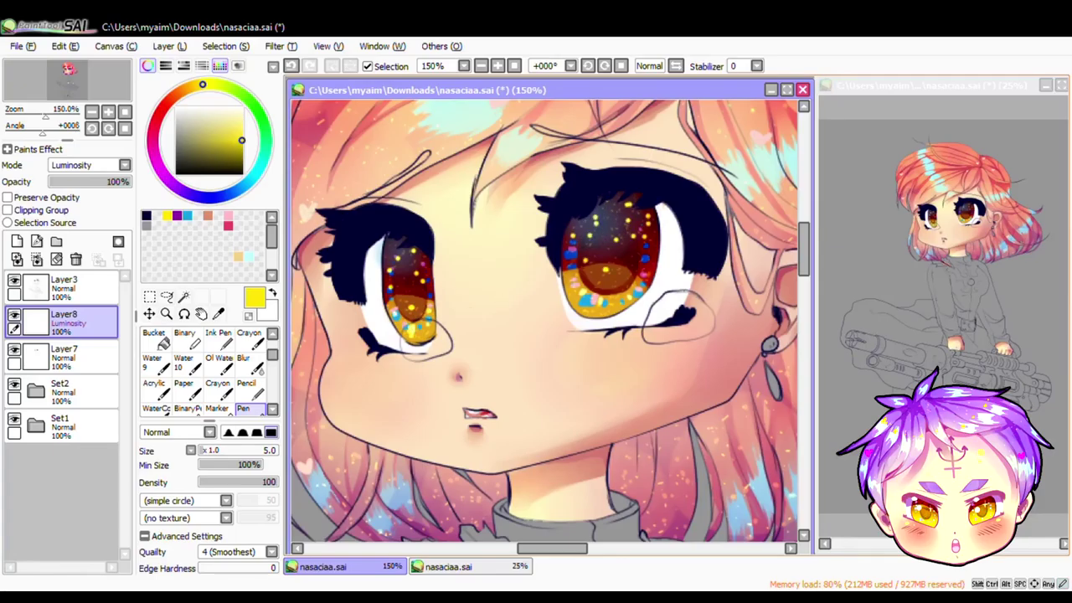
{"action": "left_click_drag", "start_coordinate": [108, 183], "coordinate": [67, 189]}
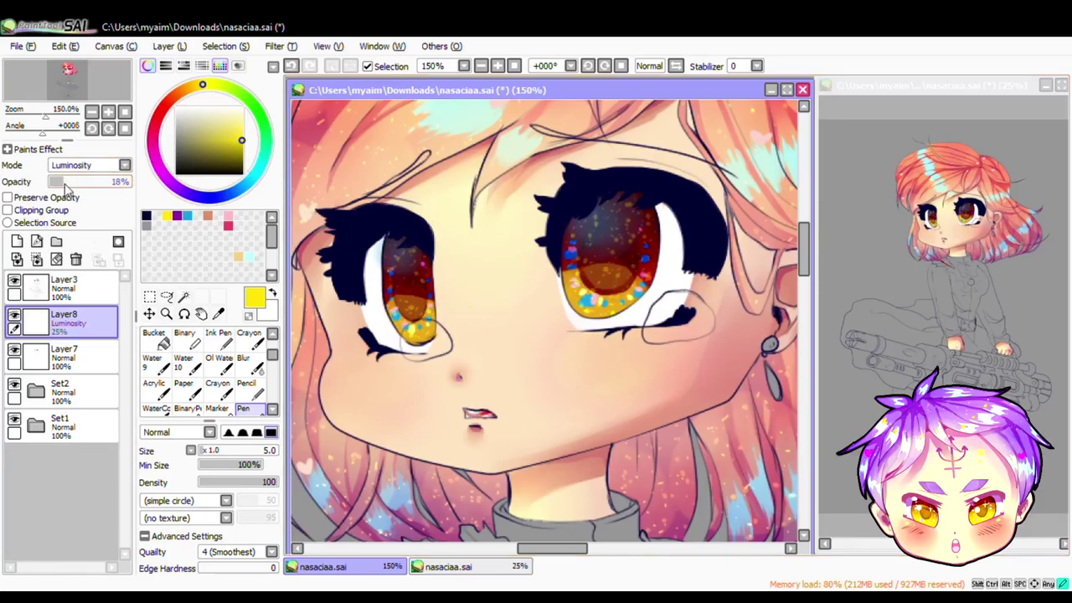
Step: Sample the pale cyan hair highlight and draw a four-pointed sparkle in each upper iris with the Pen at size 1 on a Normal layer
{"action": "left_click", "coordinate": [488, 104], "text": "alt"}
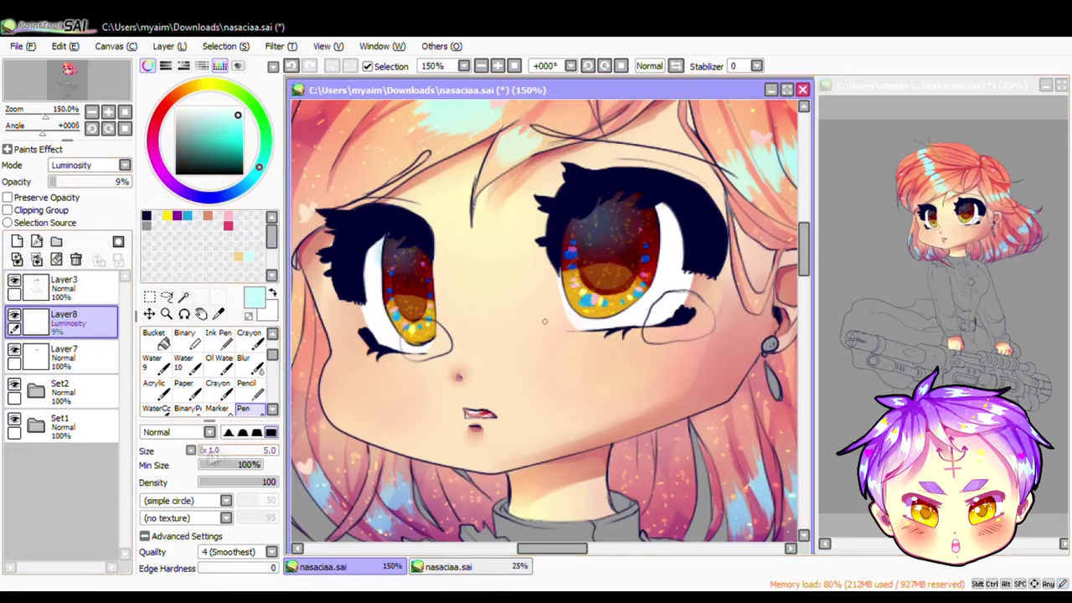
{"action": "key", "text": "bracketleft"}
{"action": "key", "text": "bracketleft"}
{"action": "key", "text": "bracketleft"}
{"action": "key", "text": "bracketleft"}
{"action": "key", "text": "bracketleft"}
{"action": "key", "text": "bracketleft"}
{"action": "key", "text": "bracketleft"}
{"action": "key", "text": "bracketleft"}
{"action": "key", "text": "Page_Up"}
{"action": "key", "text": "ctrl+z"}
{"action": "key", "text": "ctrl+z"}
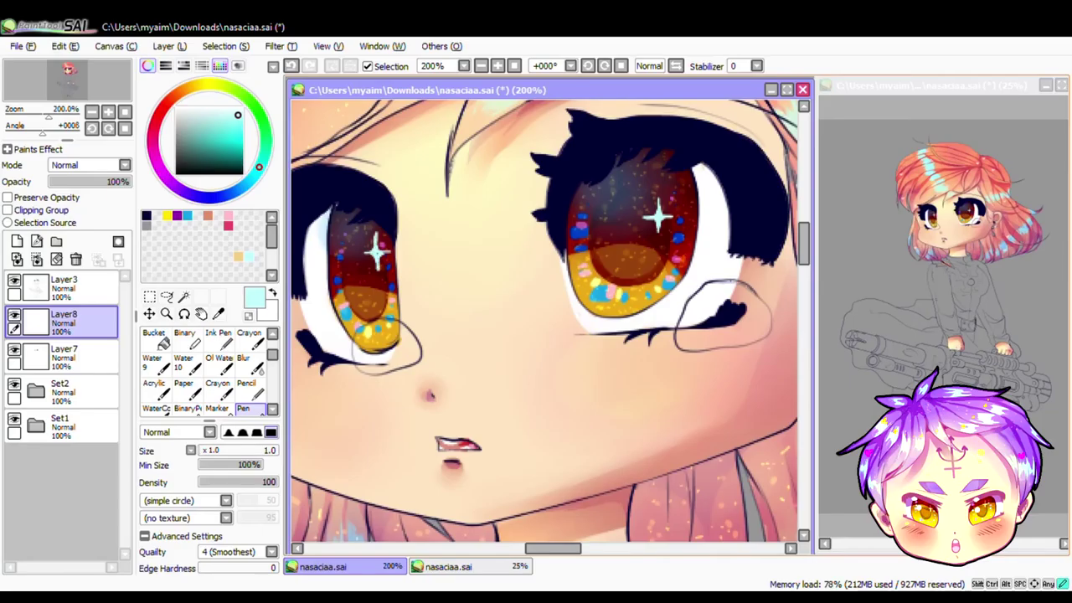
Step: Refine the edges of the two sparkles with the Eraser at size 3
{"action": "key", "text": "e"}
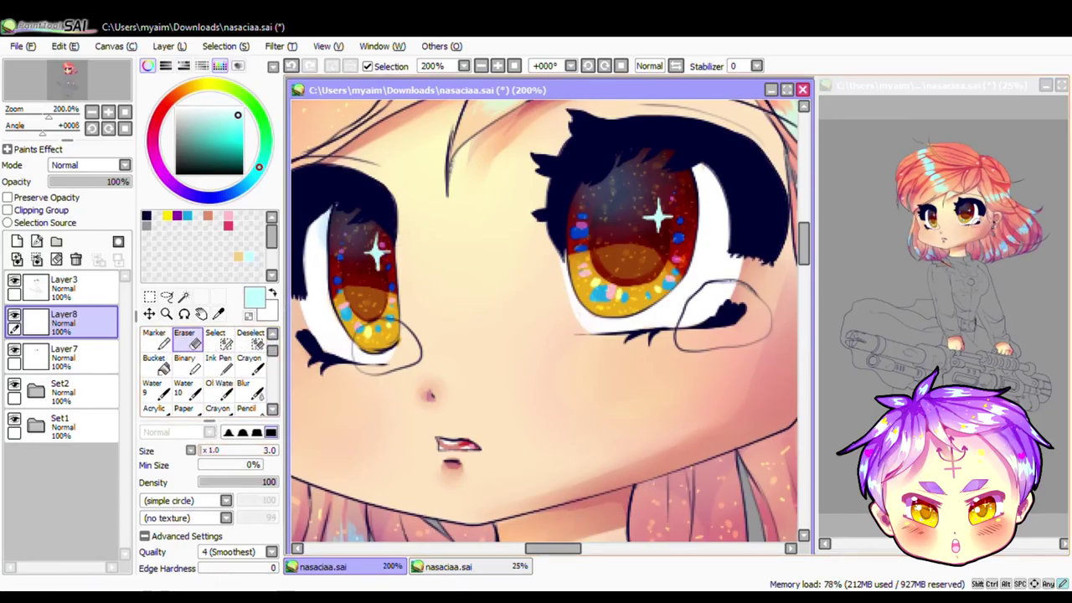
{"action": "key", "text": "Page_Down"}
{"action": "key", "text": "Page_Down"}
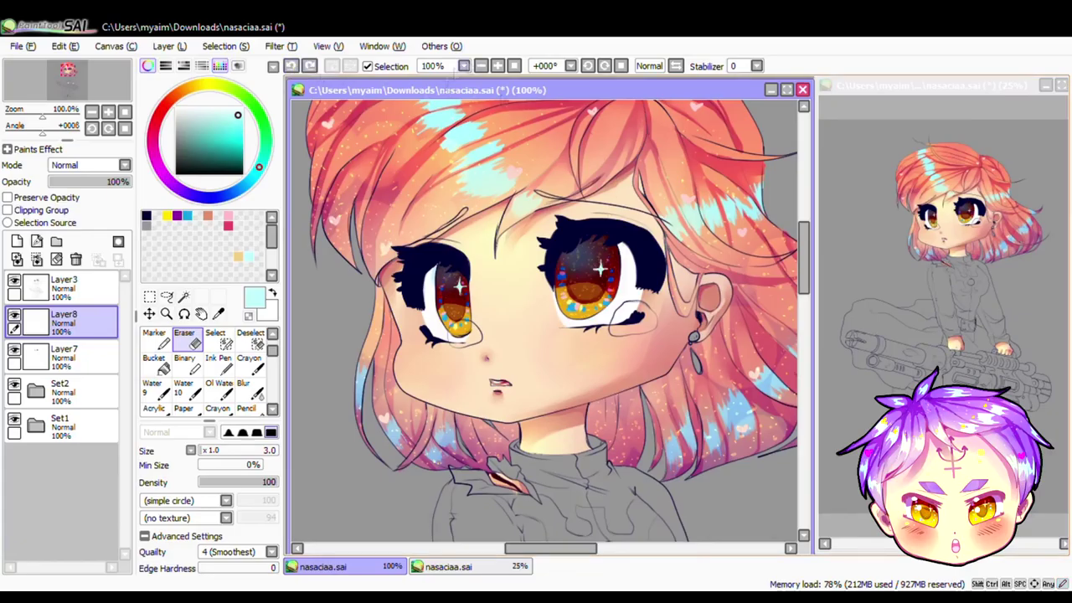
{"action": "key", "text": "Page_Up"}
{"action": "key", "text": "Page_Up"}
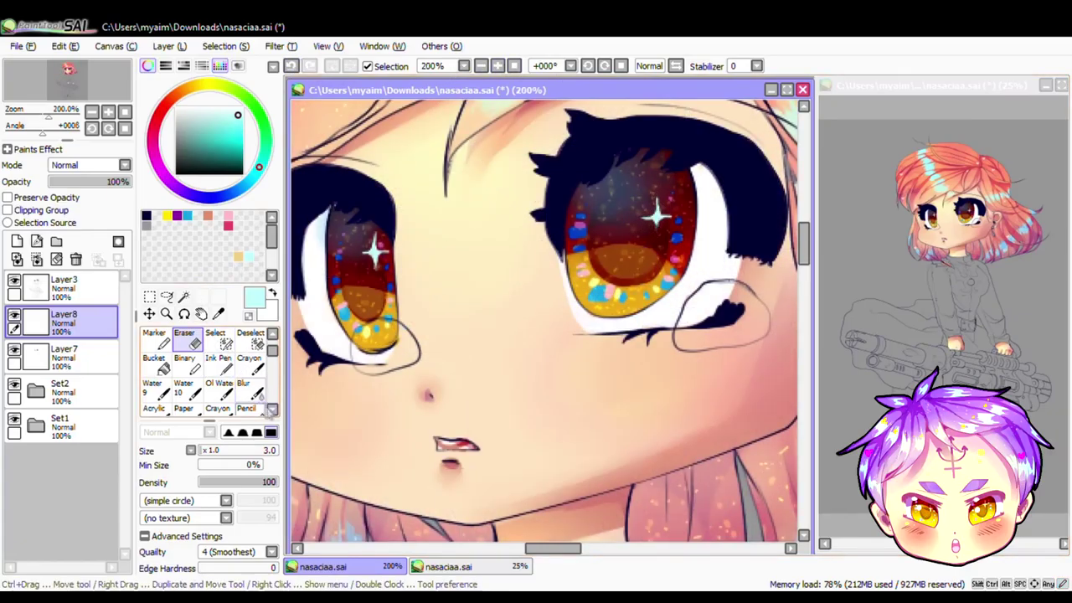
Step: Lasso the sparkles and move them down onto the golden lower part of each iris
{"action": "key", "text": "n"}
{"action": "left_click", "coordinate": [484, 67]}
{"action": "left_click", "coordinate": [484, 67]}
{"action": "key", "text": "a"}
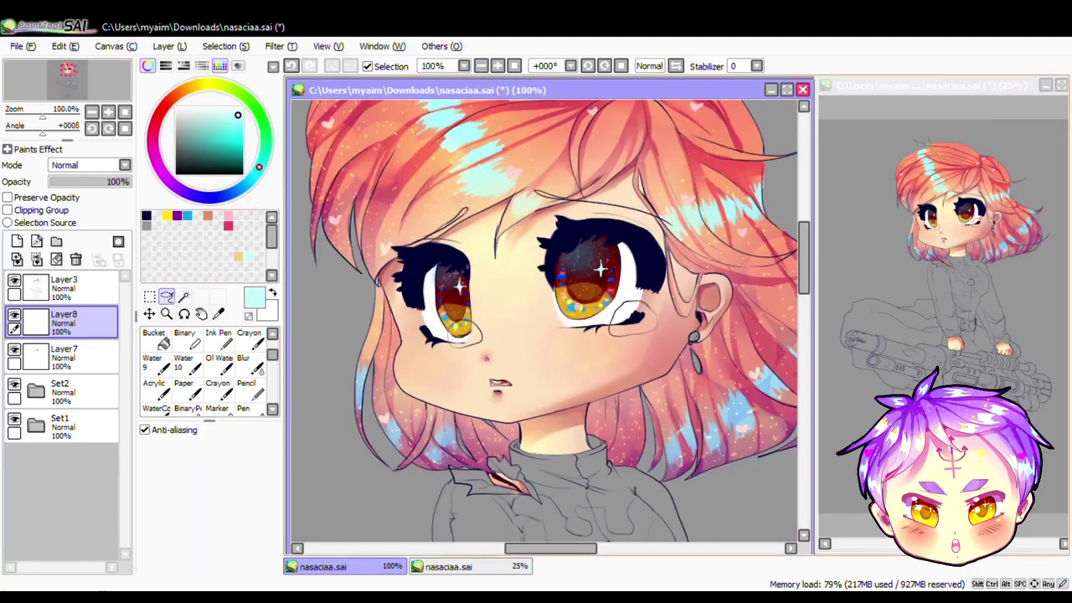
{"action": "left_click_drag", "start_coordinate": [469, 260], "coordinate": [456, 277]}
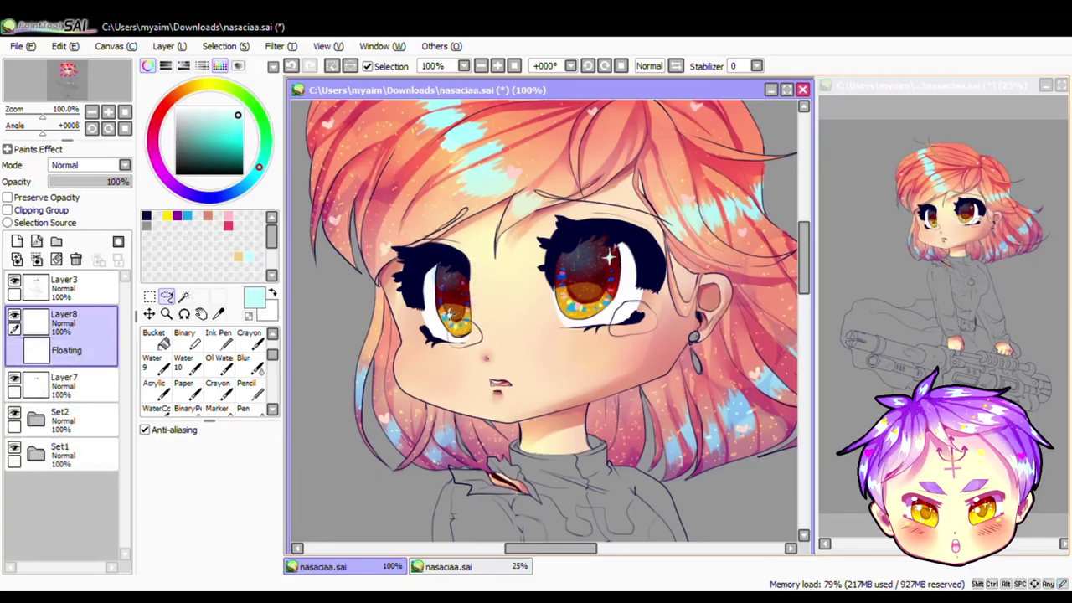
{"action": "key", "text": "ctrl+d"}
{"action": "key", "text": "Page_Down"}
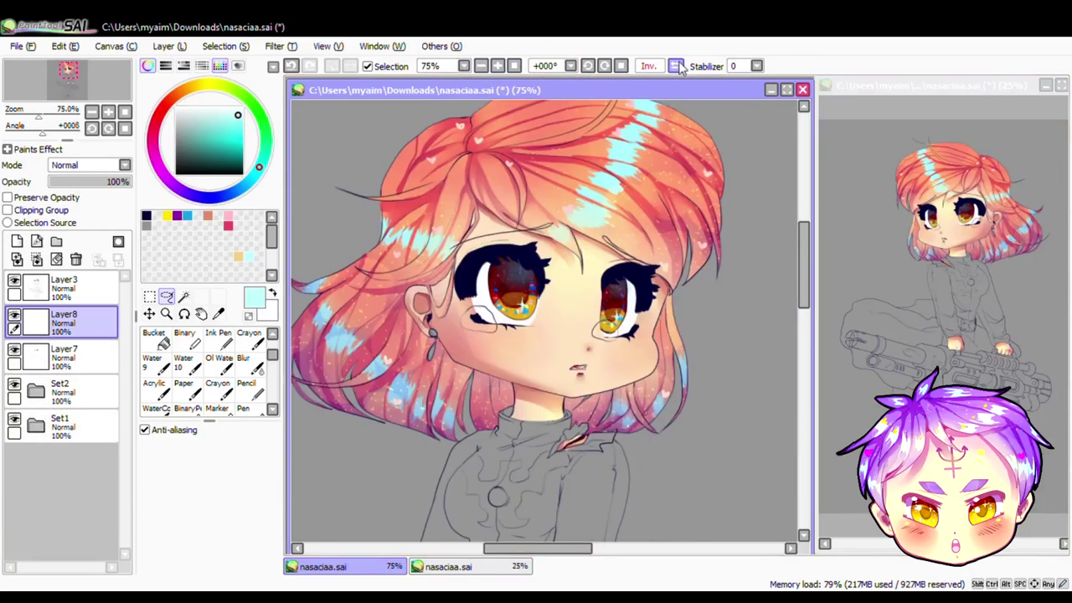
Step: Paint a bright yellow glow over both lower irises with the Pen at size 33 on a Luminosity layer
{"action": "left_click", "coordinate": [497, 66]}
{"action": "left_click", "coordinate": [498, 66]}
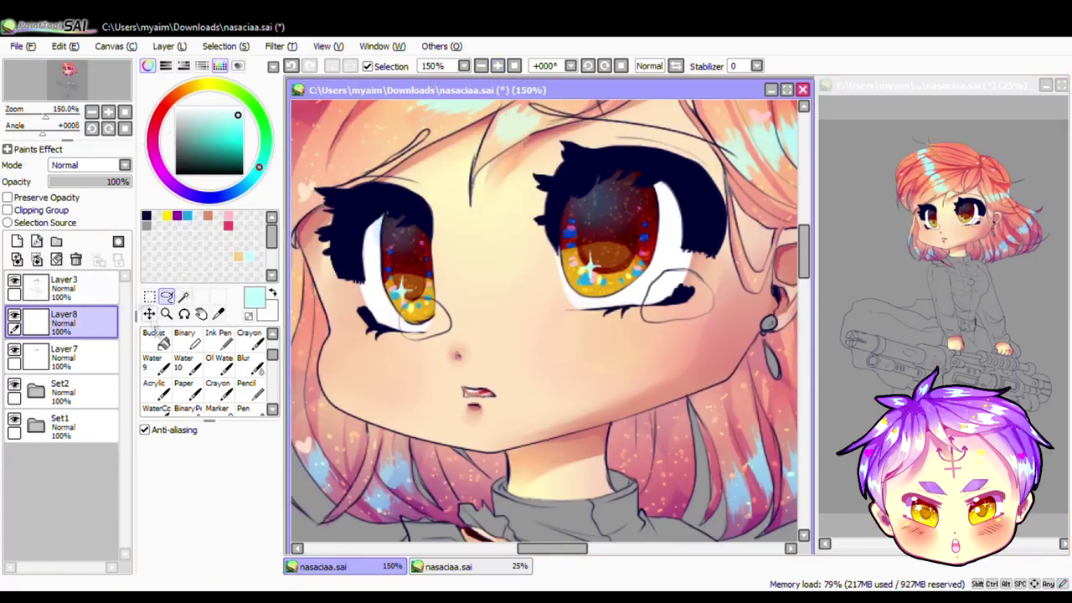
{"action": "scroll", "coordinate": [124, 165], "scroll_direction": "down", "scroll_amount": 4}
{"action": "left_click", "coordinate": [166, 215]}
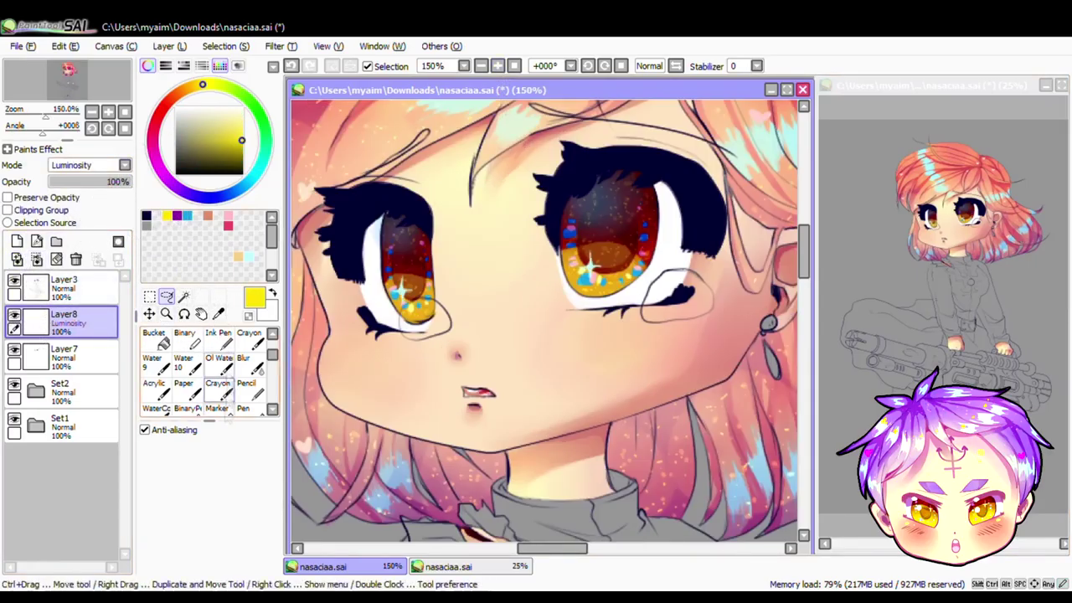
{"action": "left_click", "coordinate": [153, 339]}
{"action": "scroll", "coordinate": [209, 369], "scroll_direction": "down", "scroll_amount": 1}
{"action": "left_click", "coordinate": [249, 389]}
{"action": "left_click_drag", "start_coordinate": [582, 268], "coordinate": [606, 281]}
{"action": "left_click_drag", "start_coordinate": [402, 288], "coordinate": [419, 312]}
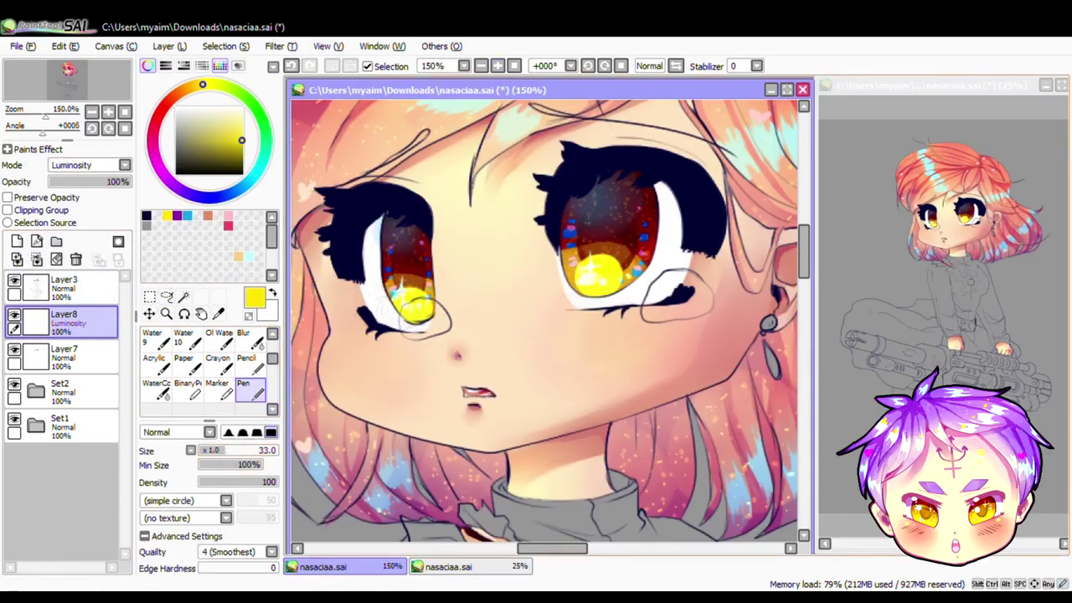
Step: Clip the yellow glow to the layer below, lower its opacity to about 28% and merge it down
{"action": "left_click", "coordinate": [7, 210]}
{"action": "scroll", "coordinate": [251, 368], "scroll_direction": "up", "scroll_amount": 3}
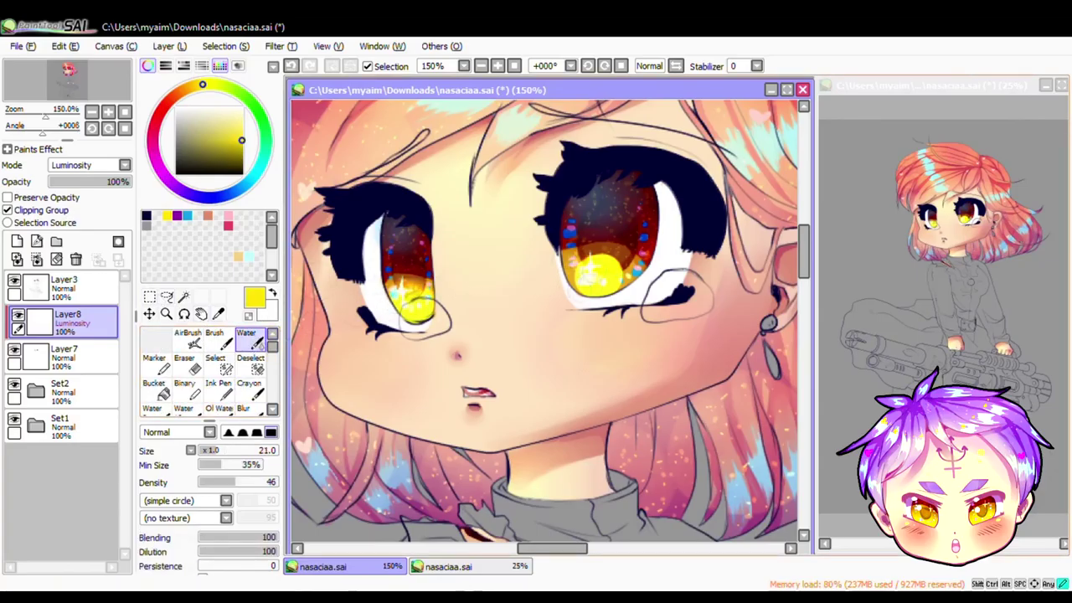
{"action": "left_click_drag", "start_coordinate": [117, 181], "coordinate": [67, 190]}
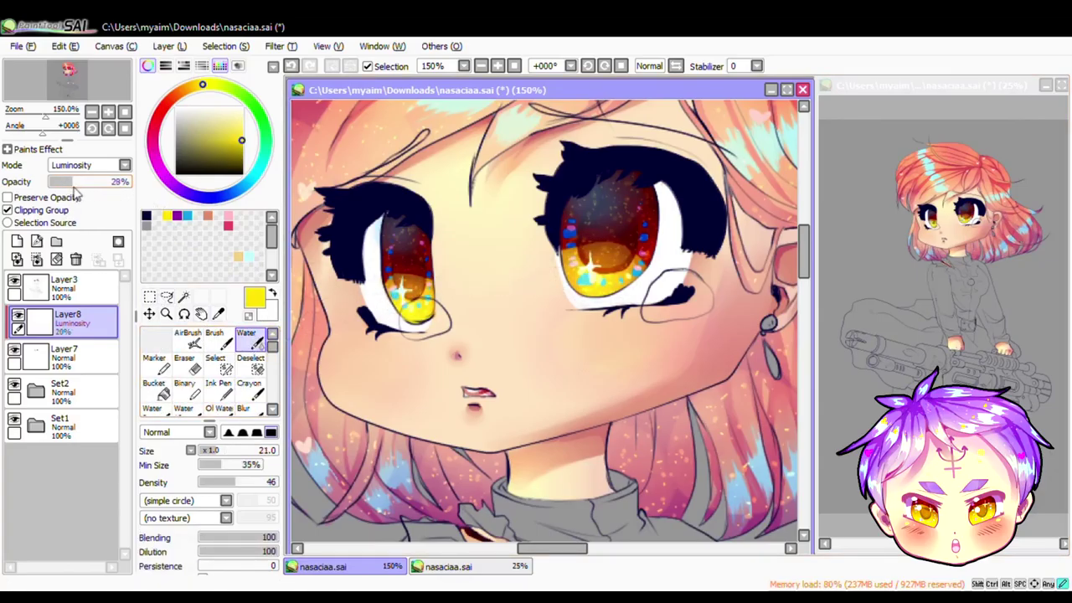
{"action": "left_click", "coordinate": [37, 260]}
{"action": "left_click", "coordinate": [480, 66]}
{"action": "left_click", "coordinate": [497, 65]}
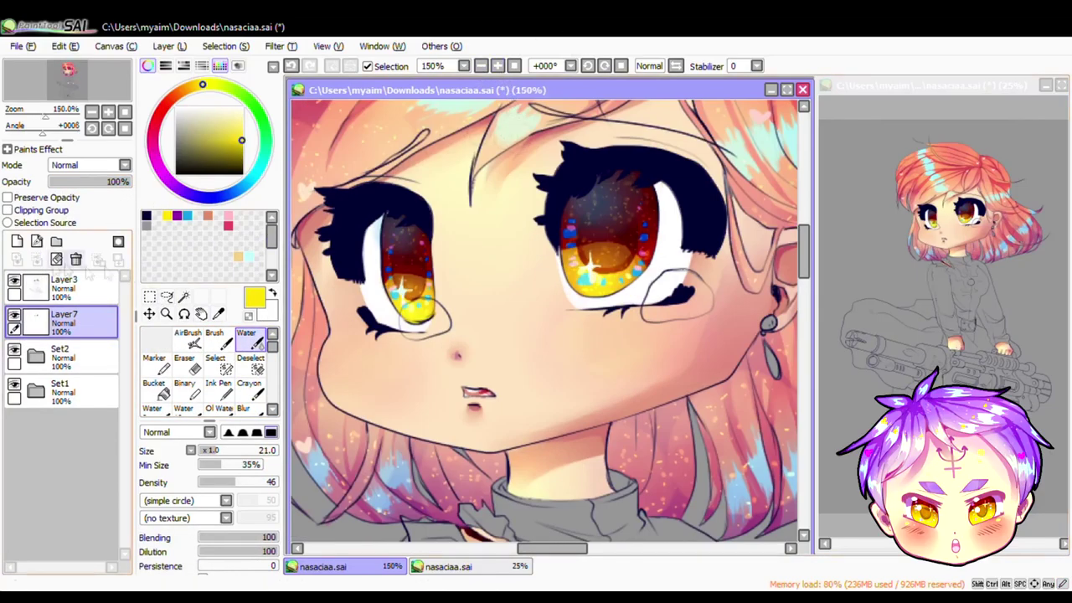
Step: Scatter more fine yellow specks across both irises with the Pen at size 1 on a new layer
{"action": "left_click", "coordinate": [17, 241]}
{"action": "left_click", "coordinate": [272, 409]}
{"action": "left_click", "coordinate": [273, 409]}
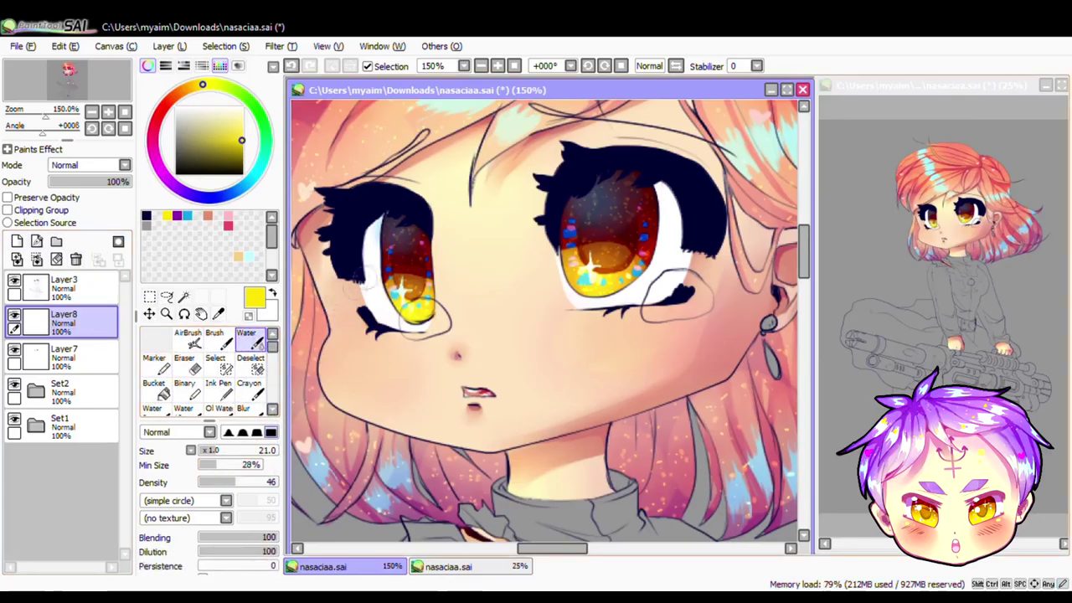
{"action": "left_click", "coordinate": [243, 408]}
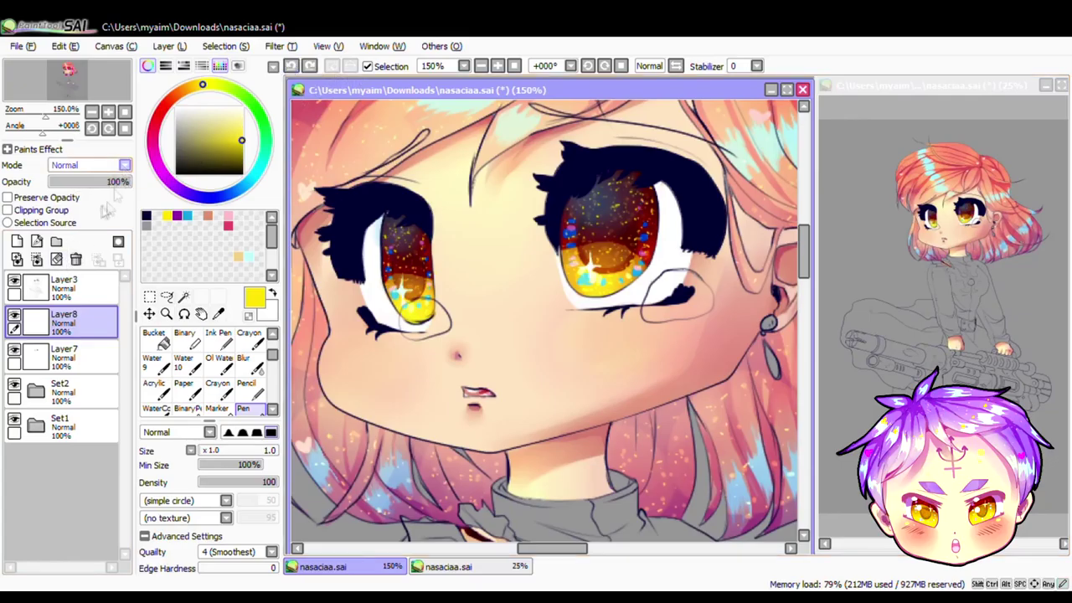
Step: Try another blending mode and a lower opacity on the new speck layer
{"action": "scroll", "coordinate": [84, 165], "scroll_direction": "down", "scroll_amount": 4}
{"action": "left_click_drag", "start_coordinate": [125, 181], "coordinate": [99, 180]}
{"action": "key", "text": "ctrl+z"}
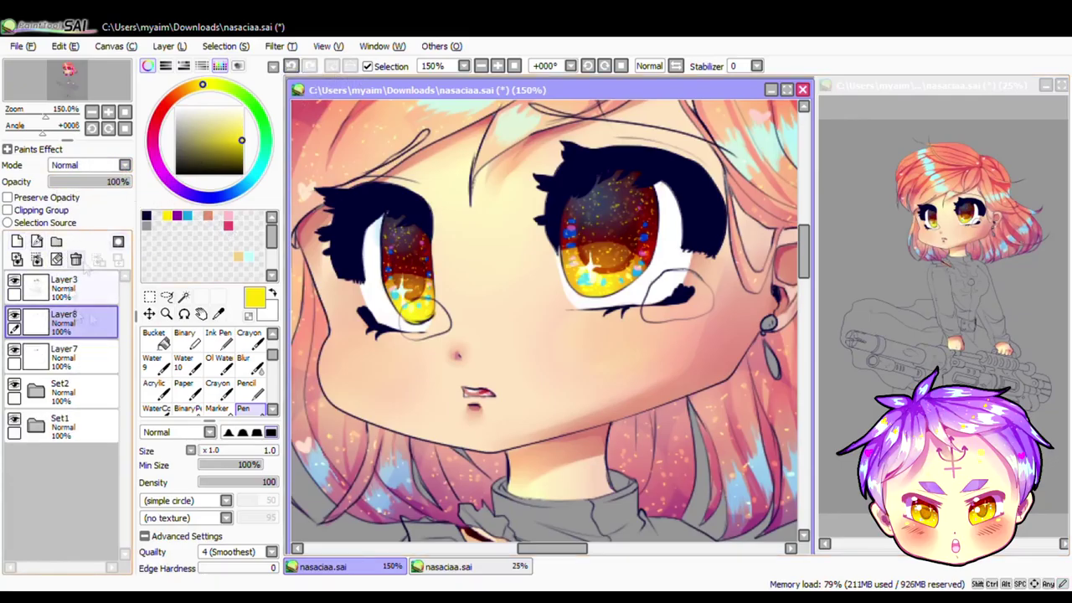
Step: Try round white highlights on the upper part of both irises with the Pen at size 15
{"action": "key", "text": "x"}
{"action": "left_click", "coordinate": [584, 212]}
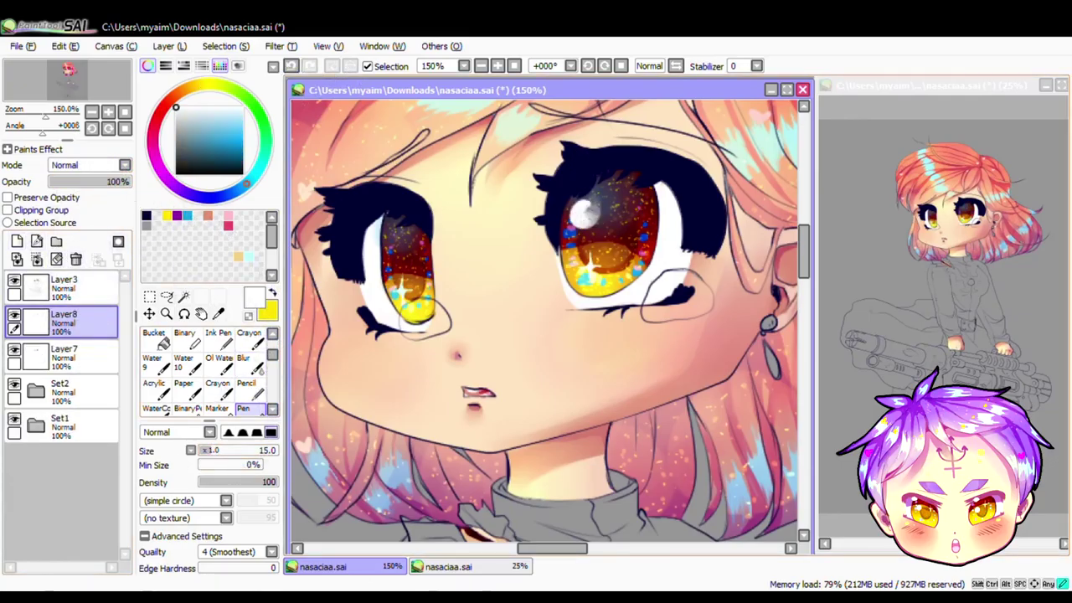
{"action": "left_click", "coordinate": [396, 232]}
{"action": "key", "text": "ctrl+z"}
{"action": "key", "text": "ctrl+z"}
{"action": "left_click", "coordinate": [586, 215]}
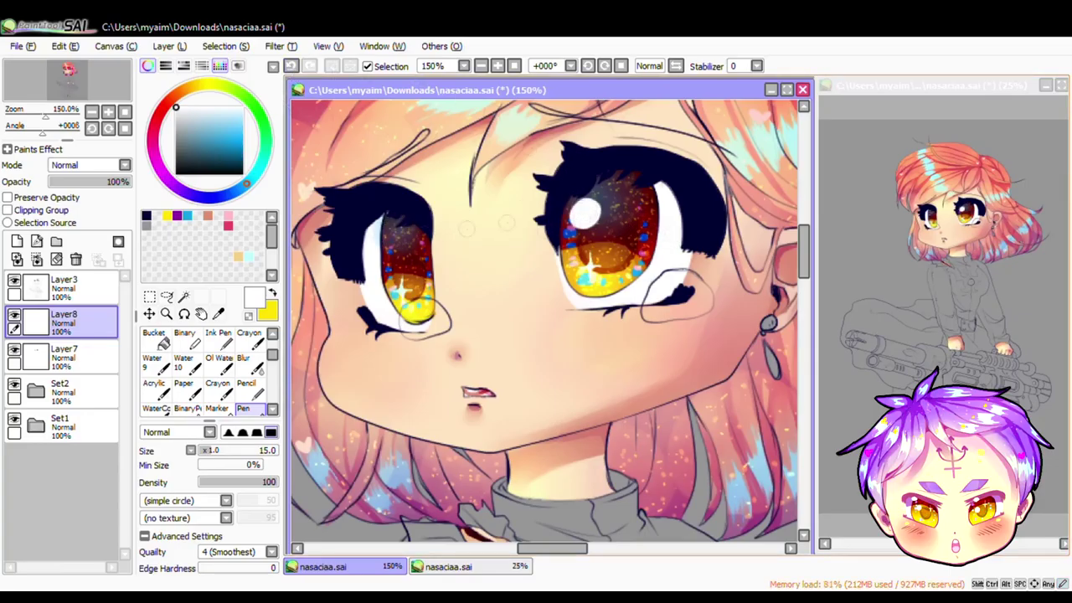
{"action": "left_click", "coordinate": [400, 238]}
{"action": "key", "text": "ctrl+minus"}
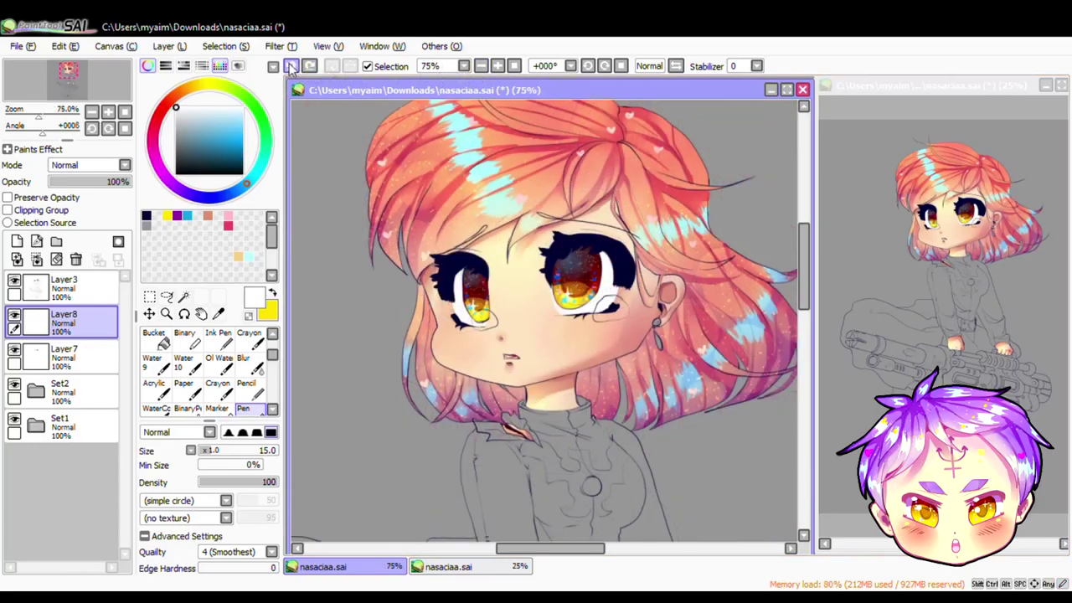
{"action": "left_click", "coordinate": [290, 65]}
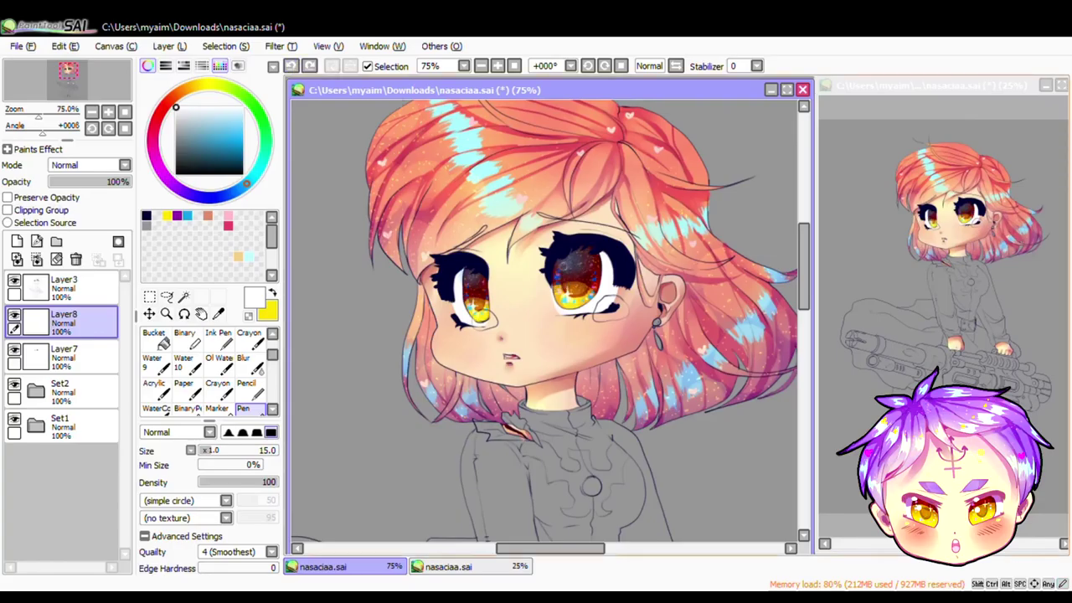
Step: Try a differently shaped white highlight along the upper edge of the larger iris
{"action": "left_click", "coordinate": [569, 261]}
{"action": "key", "text": "ctrl+z"}
{"action": "left_click", "coordinate": [308, 66]}
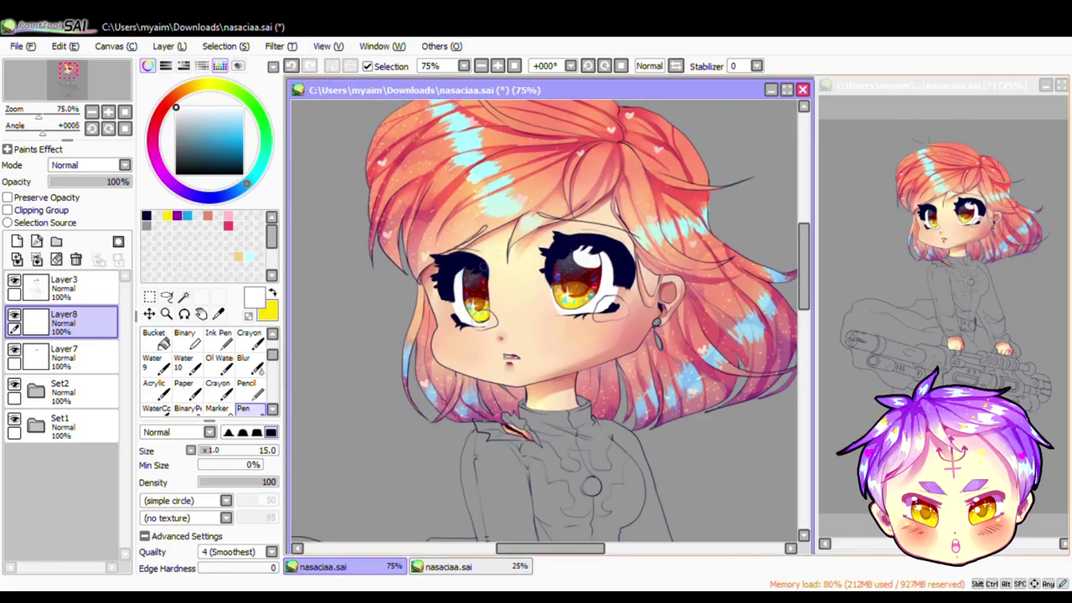
{"action": "left_click", "coordinate": [290, 65]}
{"action": "left_click", "coordinate": [290, 66]}
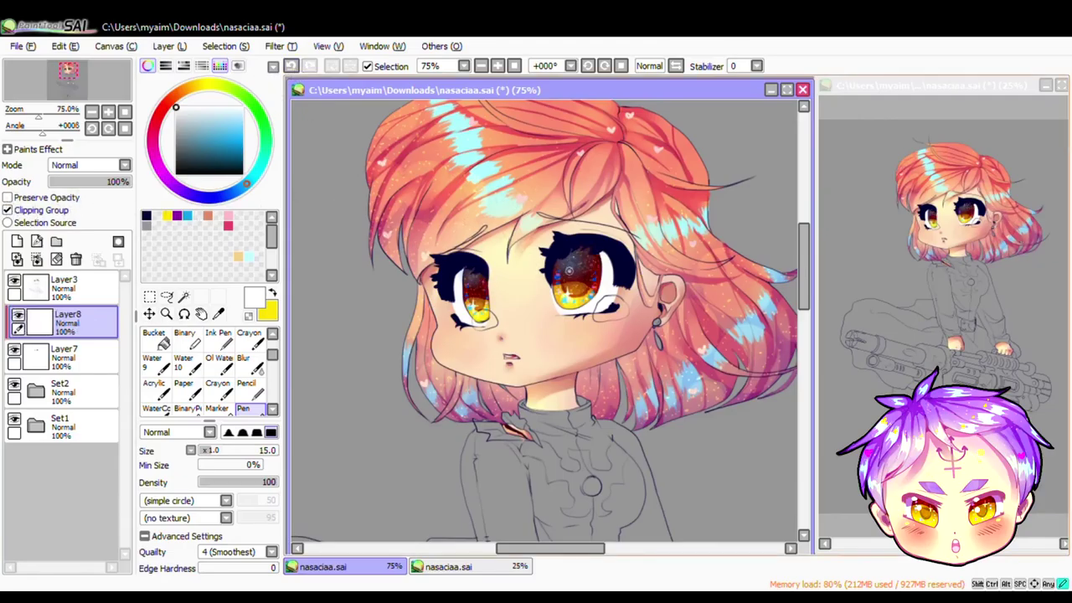
Step: Paint white heart highlights with small dots on both irises with the Pen at size 9 and merge the clipped layer down
{"action": "left_click", "coordinate": [309, 65]}
{"action": "key", "text": "bracketleft"}
{"action": "key", "text": "bracketleft"}
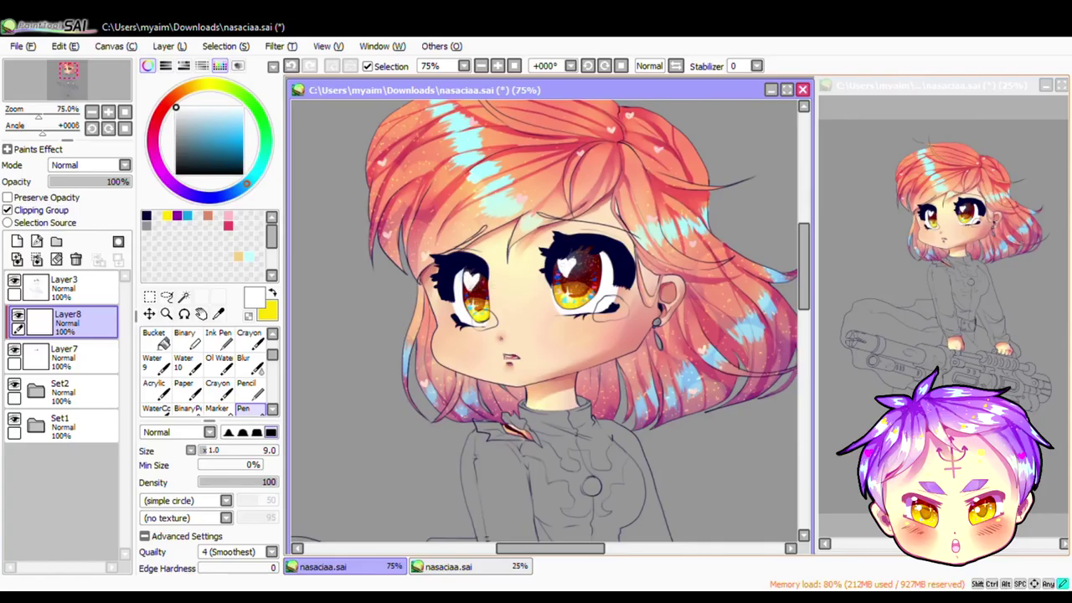
{"action": "left_click", "coordinate": [291, 65]}
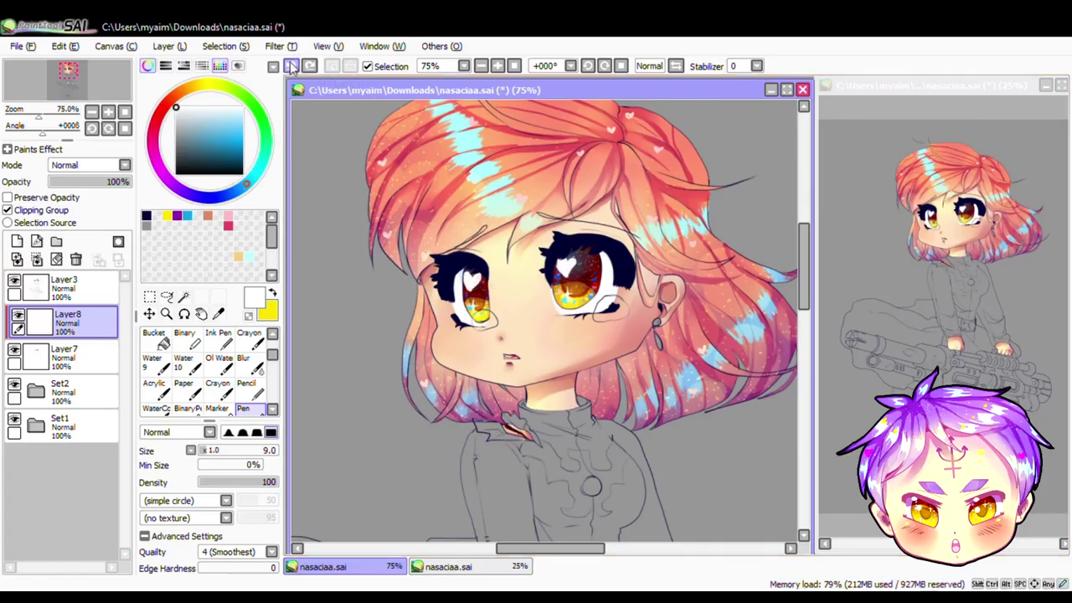
{"action": "scroll", "coordinate": [544, 326], "scroll_direction": "down", "scroll_amount": 2}
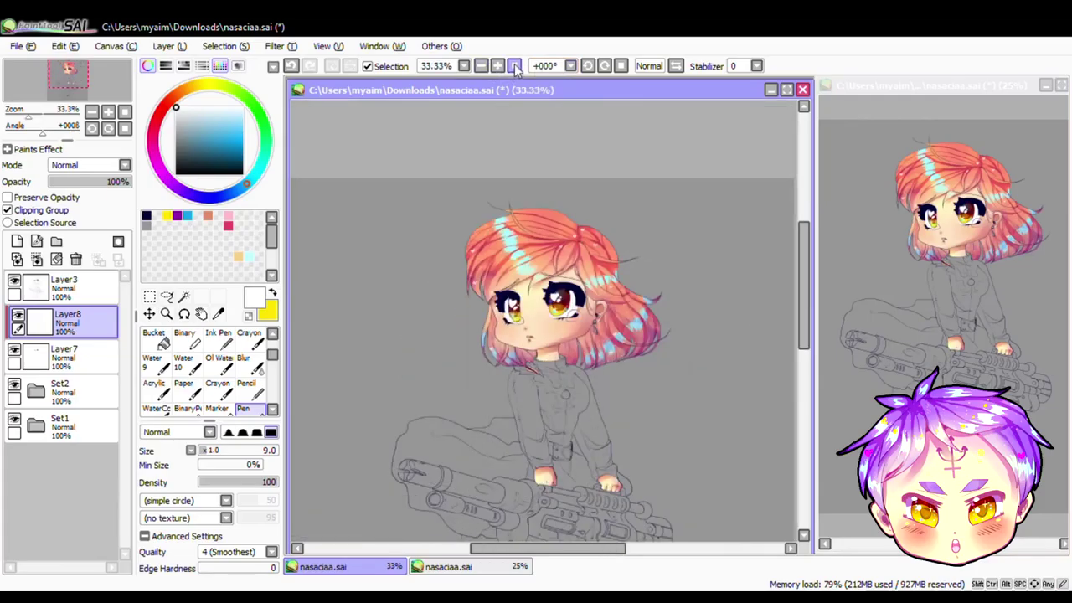
{"action": "scroll", "coordinate": [544, 327], "scroll_direction": "up", "scroll_amount": 3}
{"action": "scroll", "coordinate": [544, 326], "scroll_direction": "down", "scroll_amount": 1}
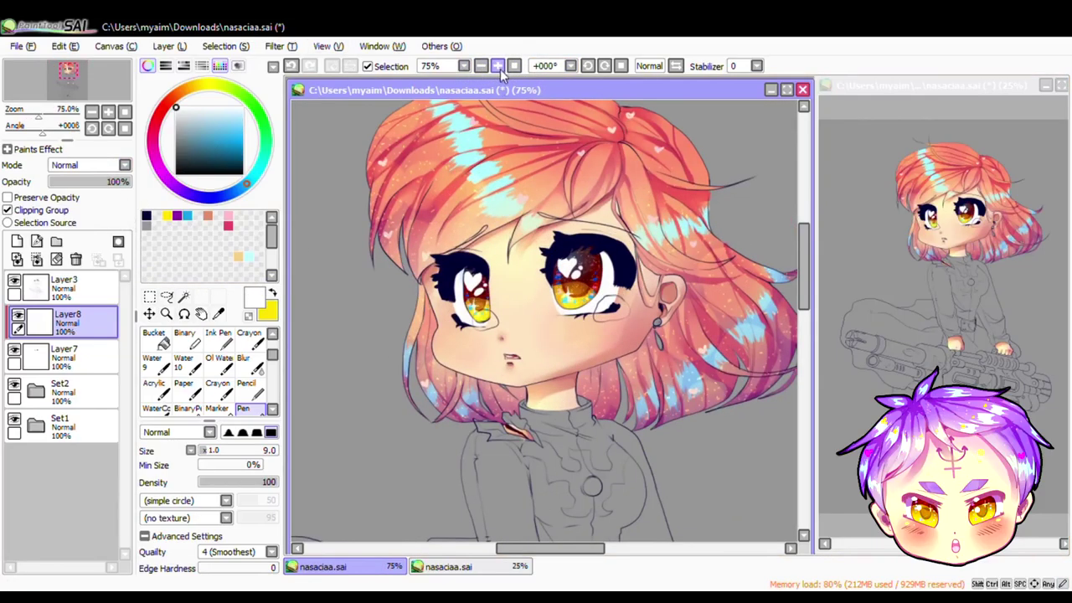
{"action": "left_click", "coordinate": [75, 259]}
Step: Preserve the opacity of Layer3 and recolour the lashes of both eyes dark red at brush size 46
{"action": "left_click", "coordinate": [82, 287]}
{"action": "left_click", "coordinate": [7, 198]}
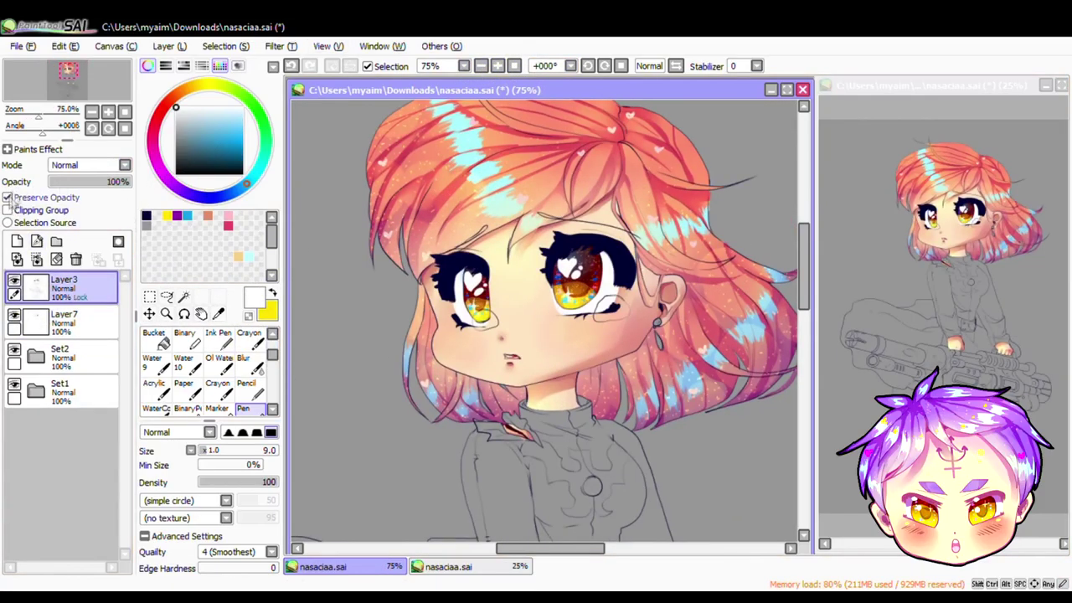
{"action": "scroll", "coordinate": [209, 360], "scroll_direction": "up", "scroll_amount": 2}
{"action": "left_click", "coordinate": [189, 339]}
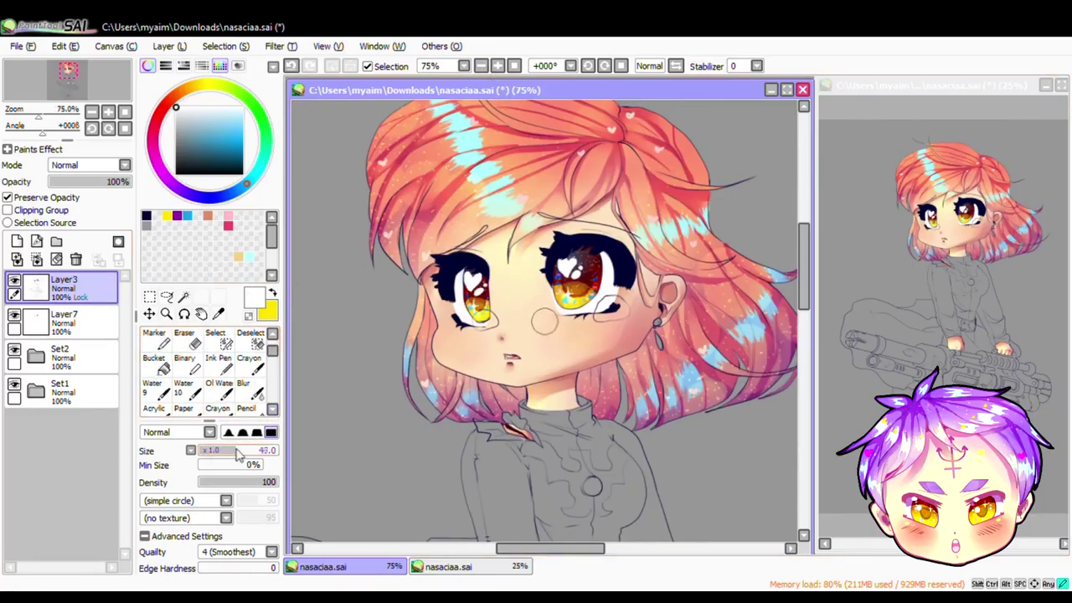
{"action": "left_click", "coordinate": [243, 149]}
{"action": "mouse_move", "coordinate": [431, 280]}
{"action": "left_mouse_down"}
{"action": "mouse_move", "coordinate": [485, 251]}
{"action": "mouse_move", "coordinate": [632, 251]}
{"action": "left_mouse_up"}
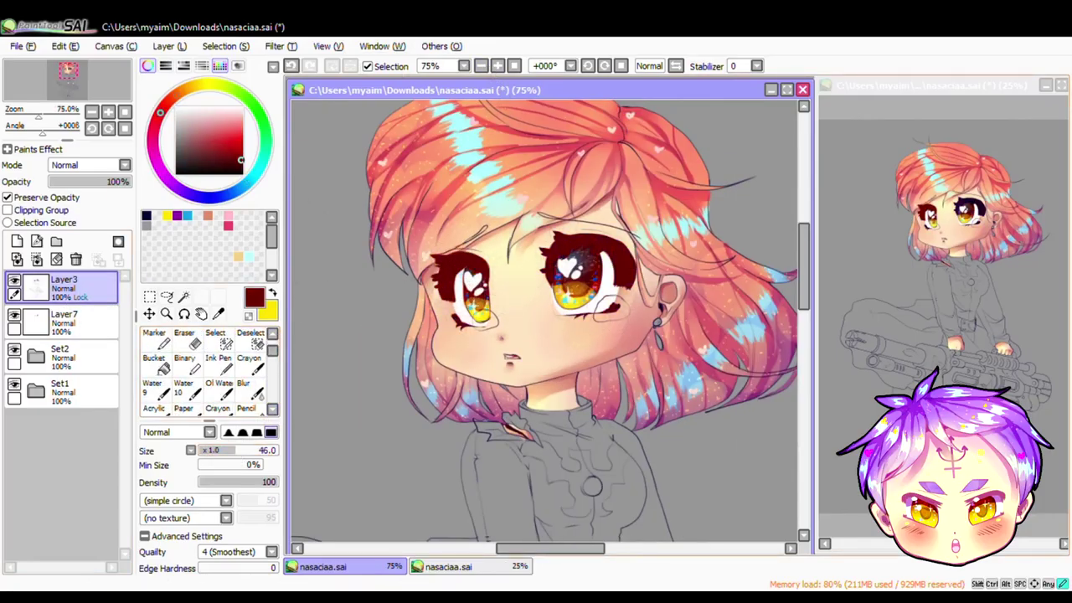
Step: Paint brighter red on the inner parts of both lashes and blend it into the dark red with the Water brush at size 21
{"action": "left_click_drag", "start_coordinate": [540, 280], "coordinate": [559, 244]}
{"action": "left_click", "coordinate": [525, 261], "text": "alt"}
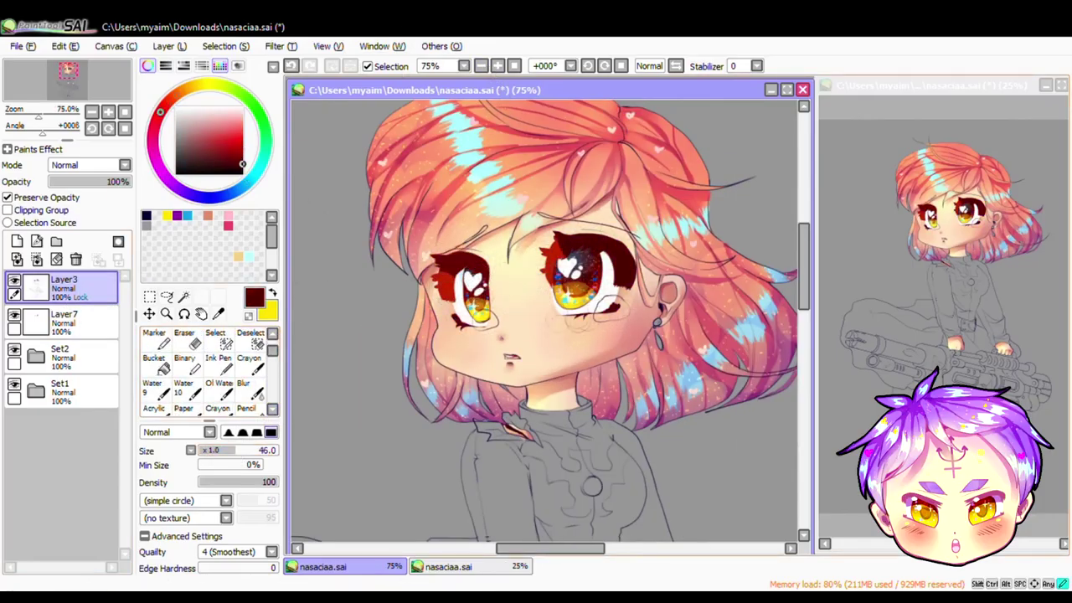
{"action": "scroll", "coordinate": [209, 369], "scroll_direction": "up", "scroll_amount": 1}
{"action": "left_click", "coordinate": [245, 339]}
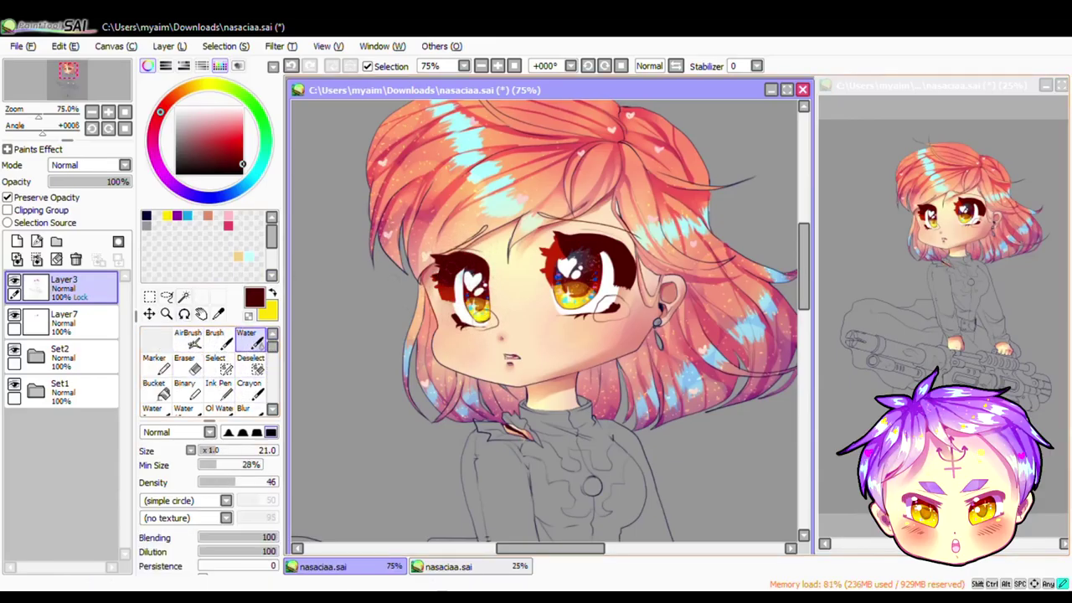
Step: Pick the peach skin tone and blend it softly into the upper lash edges with the Water brush
{"action": "left_click", "coordinate": [443, 250], "text": "alt"}
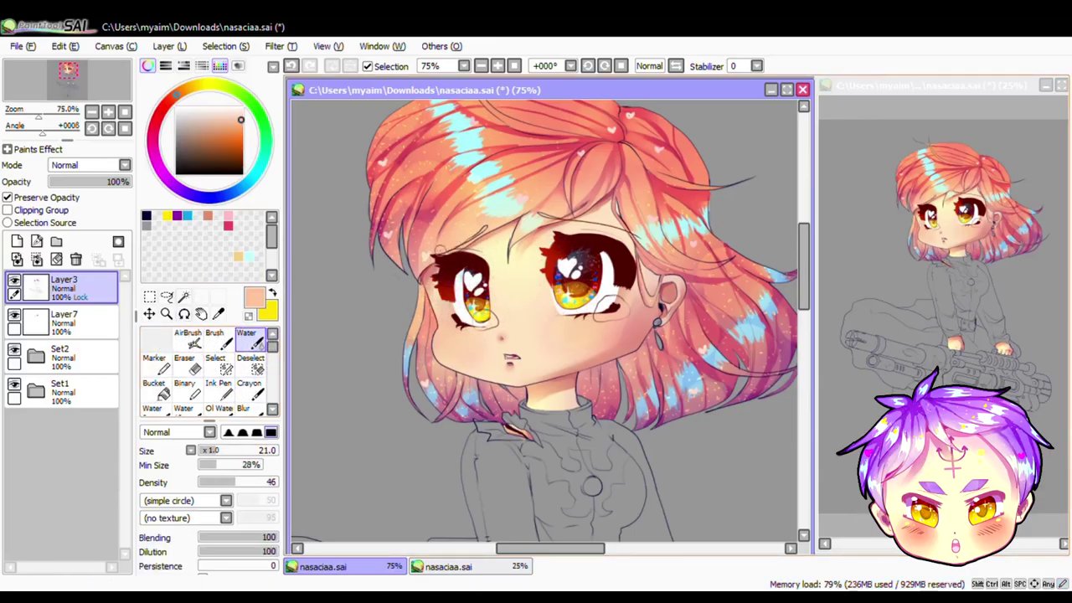
{"action": "left_click", "coordinate": [187, 335]}
{"action": "left_click", "coordinate": [245, 339]}
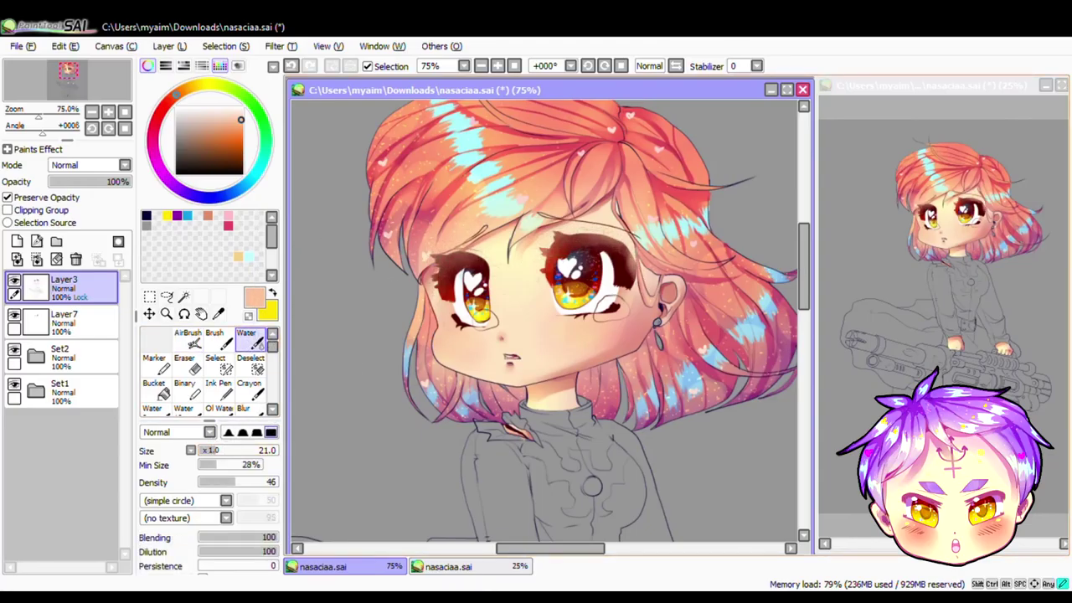
Step: Touch up the lower lashes of both eyes in white with the Pen at size 5
{"action": "key", "text": "ctrl+plus"}
{"action": "scroll", "coordinate": [209, 368], "scroll_direction": "down", "scroll_amount": 3}
{"action": "left_click", "coordinate": [246, 387]}
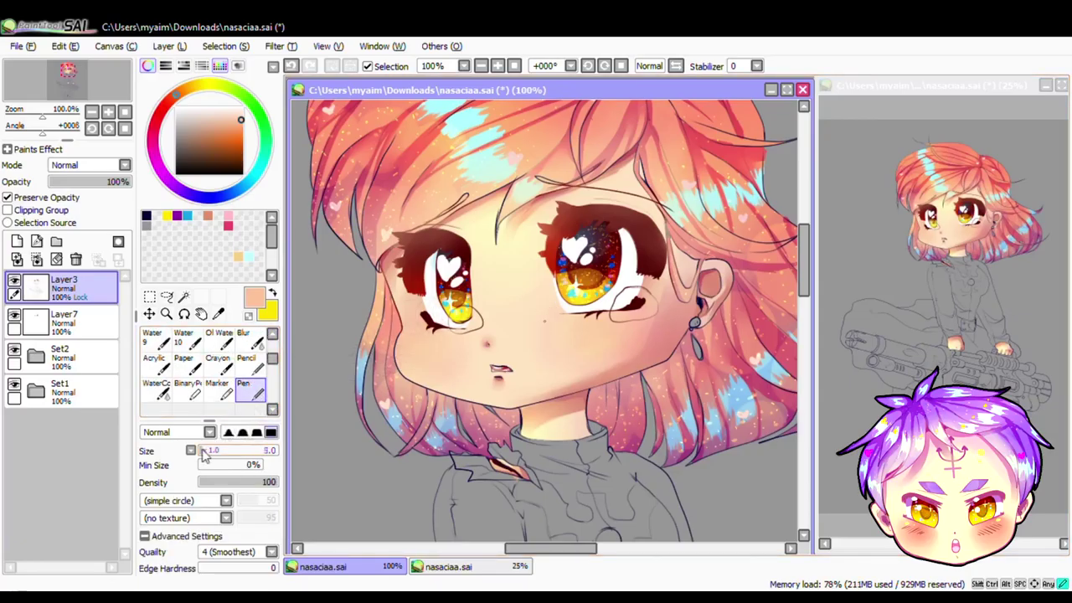
{"action": "left_click", "coordinate": [176, 107]}
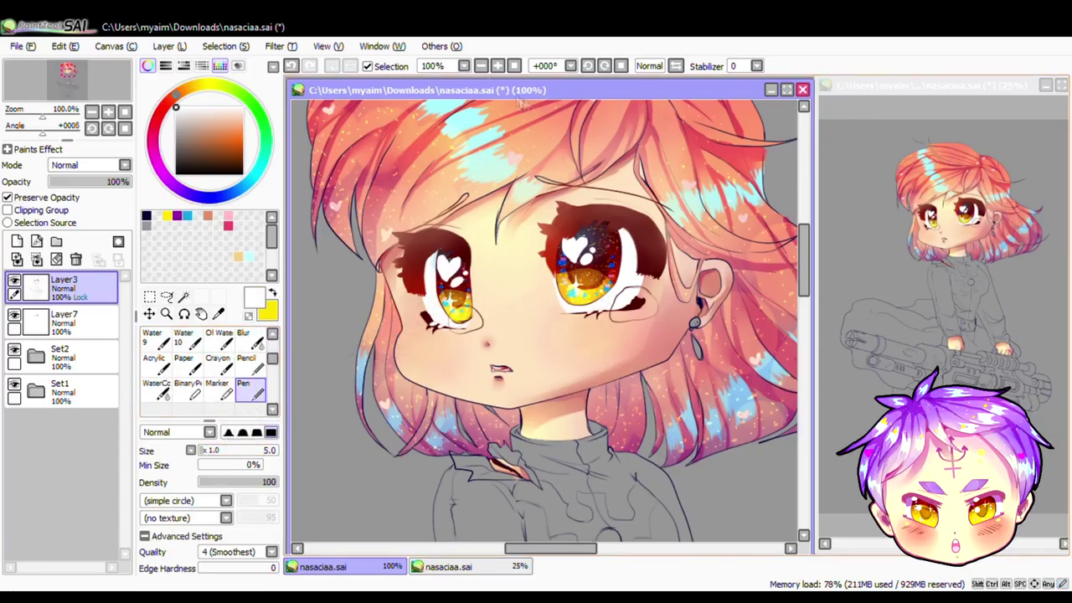
{"action": "key", "text": "ctrl+minus"}
{"action": "key", "text": "ctrl+plus"}
Step: Hide and show the iris layer, and try the Eraser at size 3 on it
{"action": "left_click", "coordinate": [63, 318]}
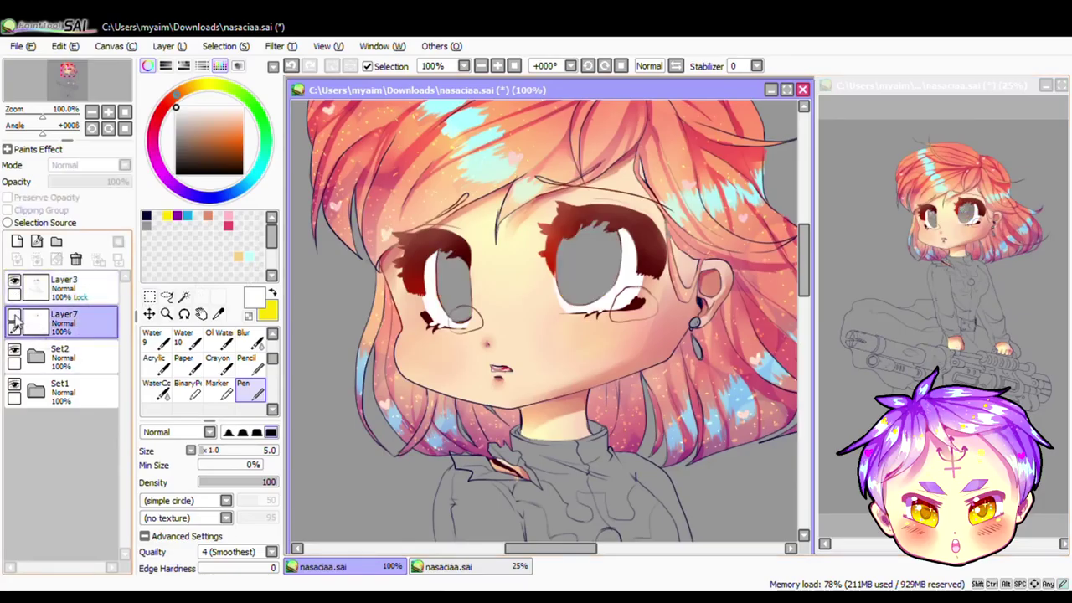
{"action": "left_click", "coordinate": [15, 322]}
{"action": "scroll", "coordinate": [209, 369], "scroll_direction": "up", "scroll_amount": 3}
{"action": "left_click", "coordinate": [184, 339]}
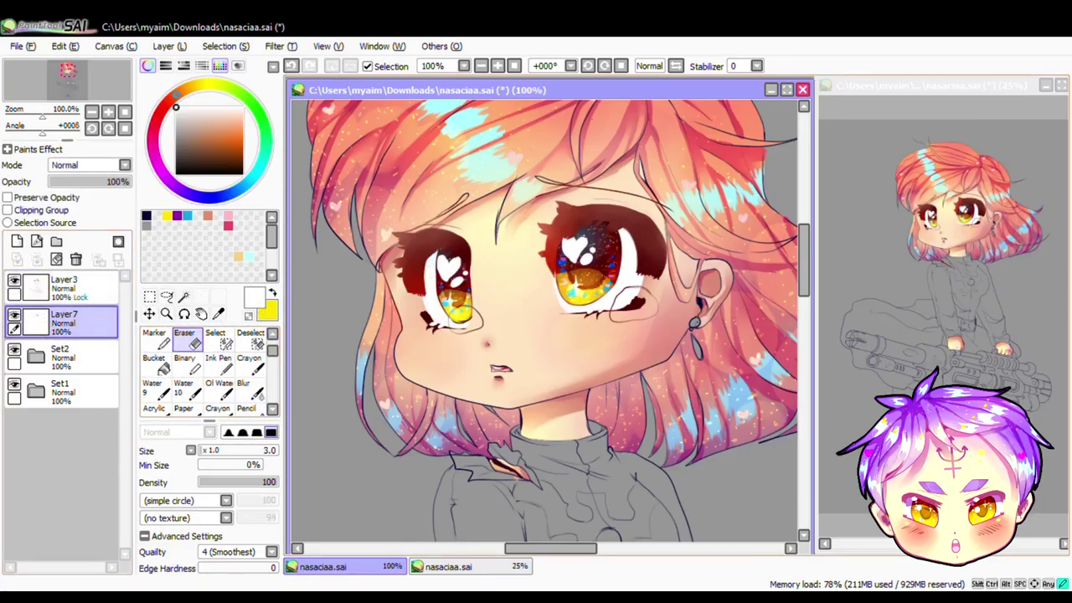
{"action": "key", "text": "ctrl+z"}
Step: Scatter fine yellow specks over the lashes with the Pen at size 1 on a new layer clipped to Layer3 and merge it down
{"action": "left_click", "coordinate": [16, 241]}
{"action": "left_click", "coordinate": [7, 210]}
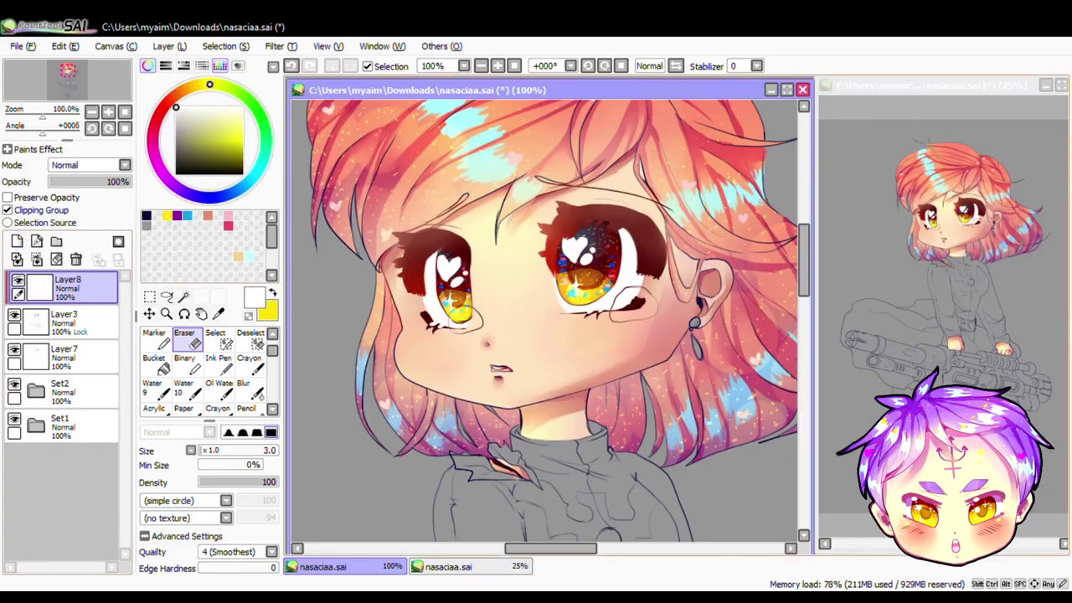
{"action": "scroll", "coordinate": [251, 376], "scroll_direction": "down", "scroll_amount": 3}
{"action": "left_click", "coordinate": [250, 365]}
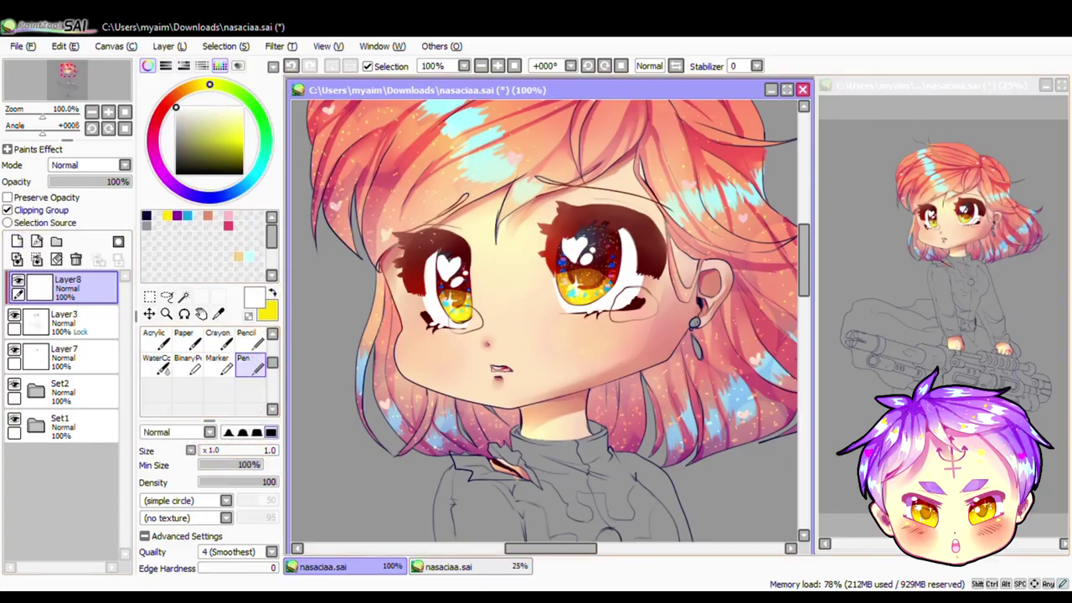
{"action": "left_click", "coordinate": [241, 137]}
{"action": "left_click", "coordinate": [291, 67]}
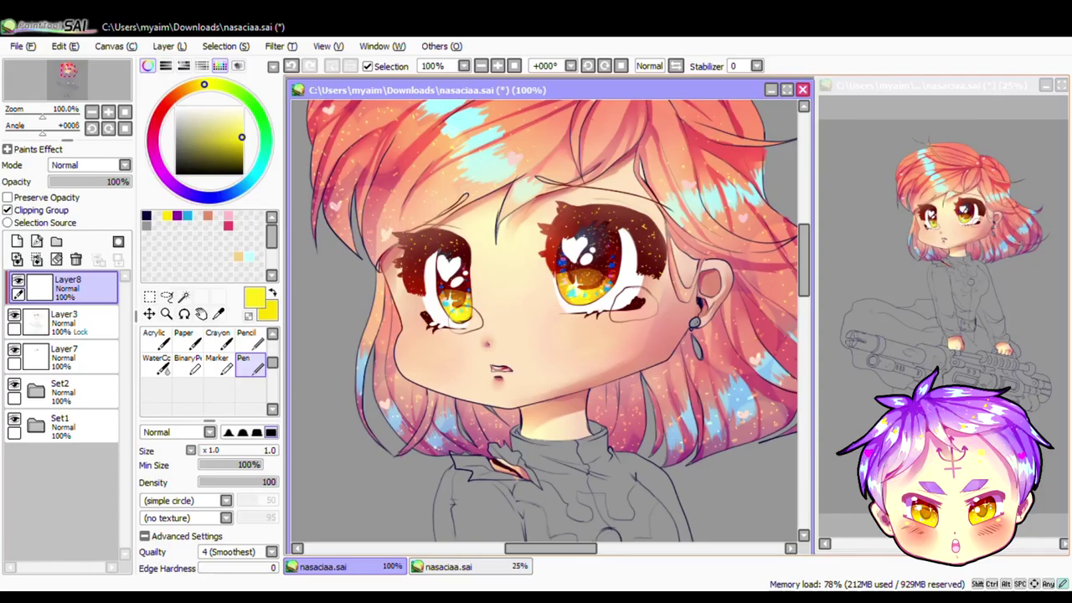
{"action": "left_click", "coordinate": [76, 259]}
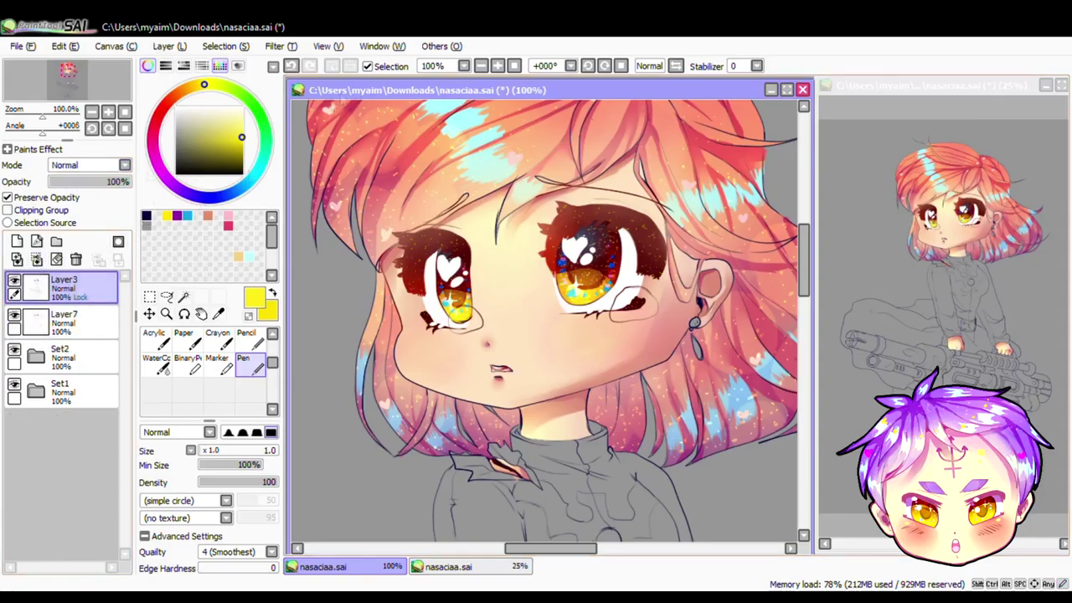
Step: Expand the Set2 folder, select its hair layer Layer6 and choose a pale green colour
{"action": "left_click", "coordinate": [481, 66]}
{"action": "left_click", "coordinate": [481, 66]}
{"action": "left_click", "coordinate": [481, 66]}
{"action": "left_click", "coordinate": [497, 66]}
{"action": "left_click", "coordinate": [35, 356]}
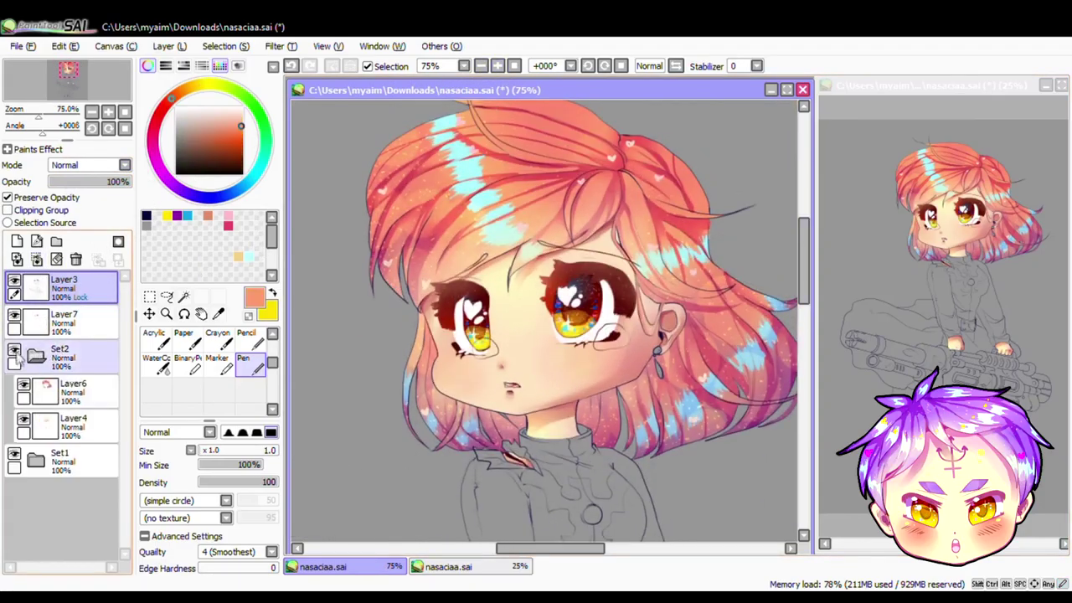
{"action": "left_click", "coordinate": [73, 391]}
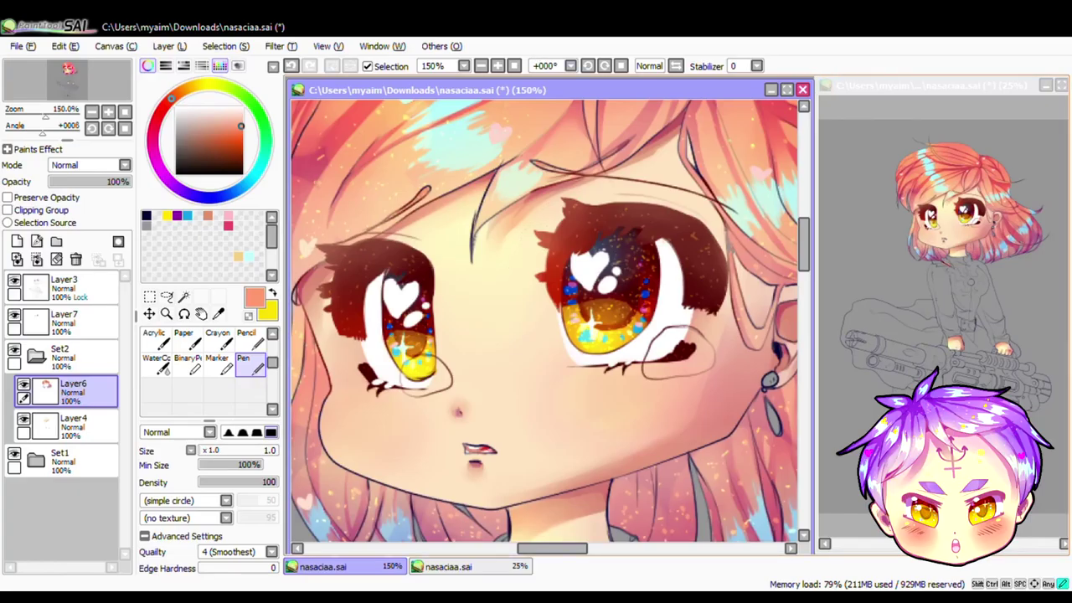
{"action": "mouse_move", "coordinate": [170, 98]}
{"action": "left_mouse_down"}
{"action": "mouse_move", "coordinate": [164, 106]}
{"action": "mouse_move", "coordinate": [252, 105]}
{"action": "left_mouse_up"}
{"action": "left_click", "coordinate": [207, 113]}
{"action": "left_click", "coordinate": [480, 66]}
{"action": "left_click", "coordinate": [481, 67]}
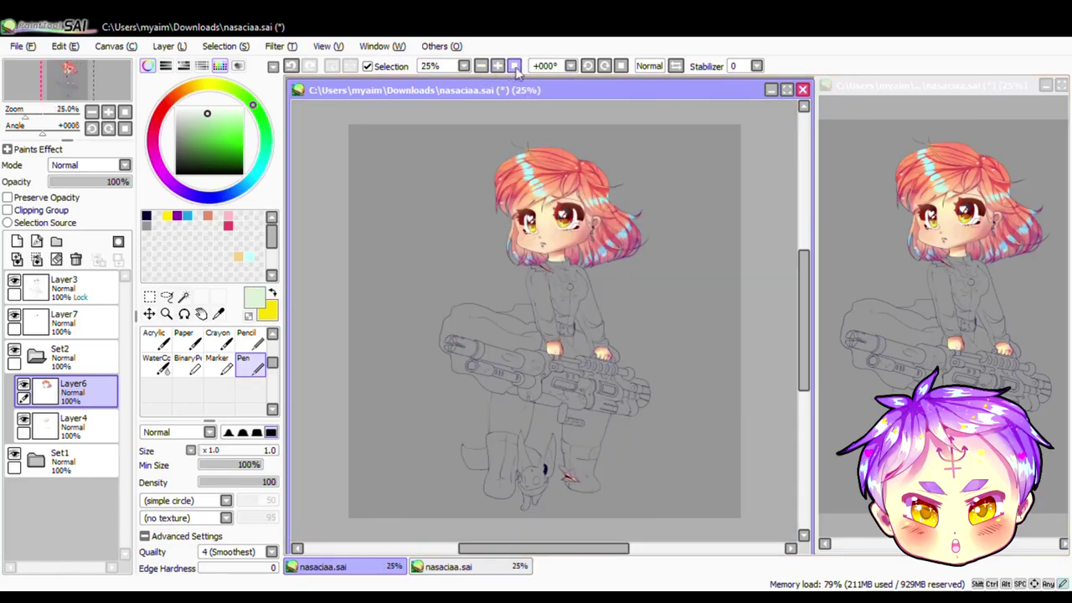
Step: Check the hair layer's visibility, move Layer7 to the top of Set2 and Layer6 to its bottom, and collapse the folder
{"action": "left_click", "coordinate": [23, 385]}
{"action": "left_click", "coordinate": [23, 385]}
{"action": "left_click", "coordinate": [23, 385]}
{"action": "left_click", "coordinate": [24, 385]}
{"action": "left_click", "coordinate": [23, 385]}
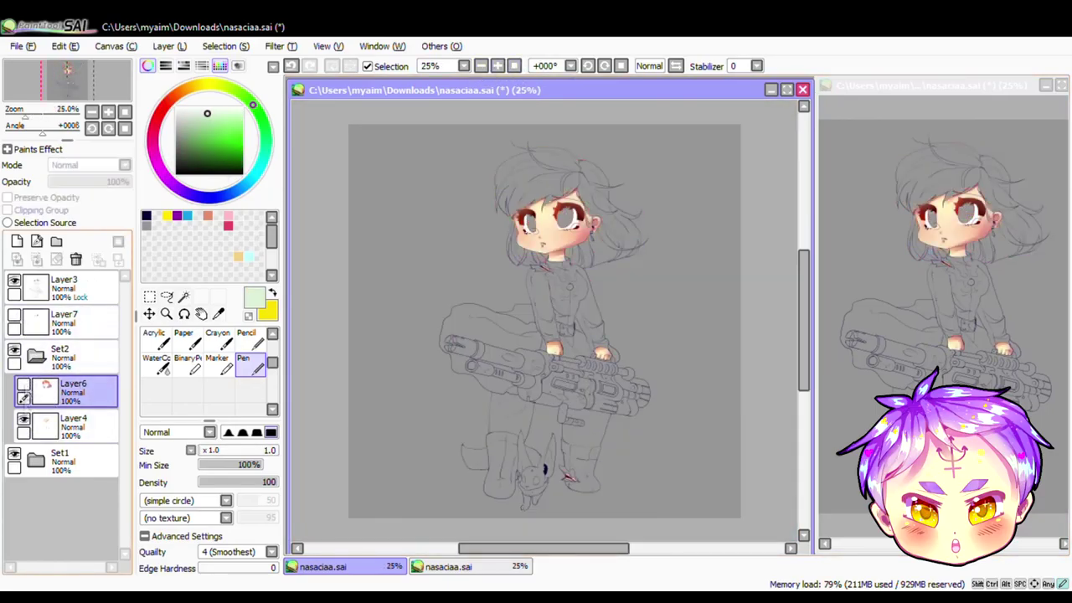
{"action": "left_click", "coordinate": [23, 385]}
{"action": "left_click_drag", "start_coordinate": [59, 356], "coordinate": [40, 331]}
{"action": "left_click", "coordinate": [63, 423]}
{"action": "left_click_drag", "start_coordinate": [63, 423], "coordinate": [63, 377]}
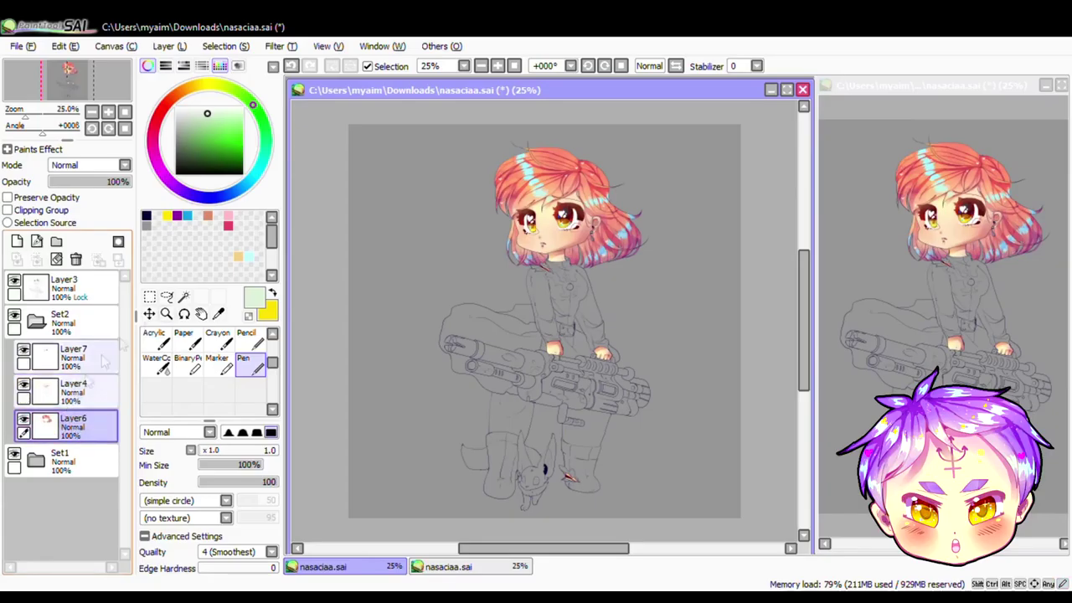
{"action": "left_click", "coordinate": [35, 321]}
Step: Create a new layer for the clothes directly below the Layer3 line art and choose the Magic Wand
{"action": "left_click", "coordinate": [498, 66]}
{"action": "scroll", "coordinate": [545, 318], "scroll_direction": "up", "scroll_amount": 1}
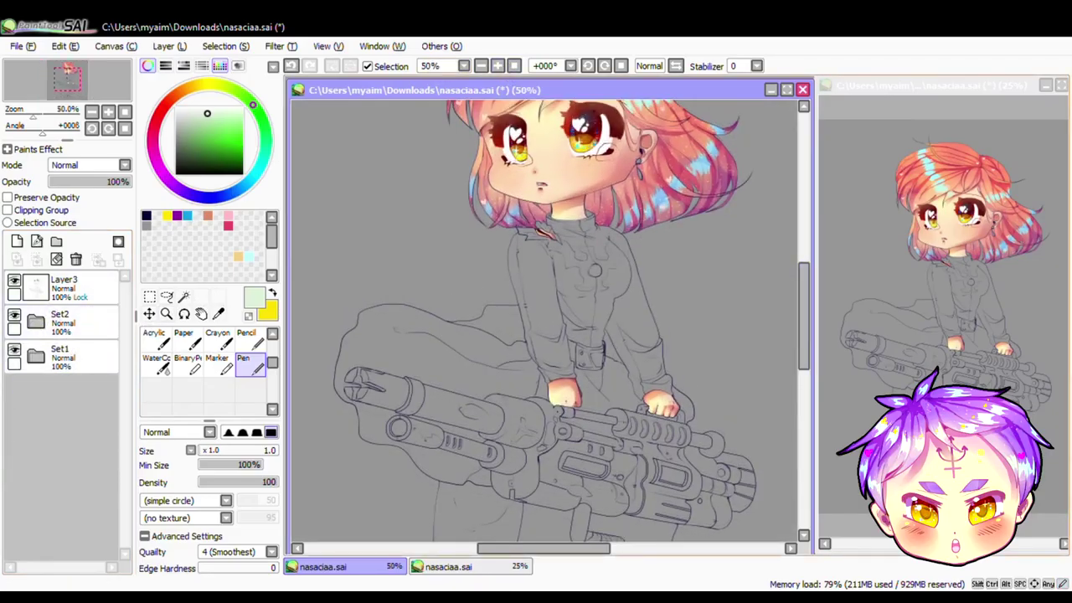
{"action": "left_click", "coordinate": [184, 297]}
{"action": "left_click", "coordinate": [16, 241]}
{"action": "left_click_drag", "start_coordinate": [63, 285], "coordinate": [63, 318]}
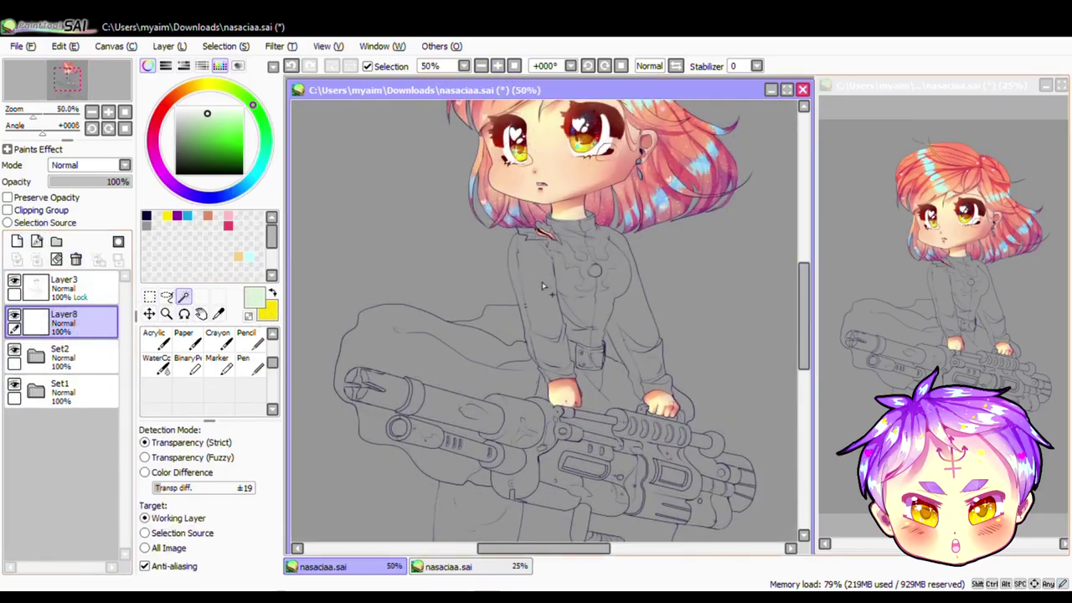
Step: Select the left-hand sleeve and the adjoining torso areas of the jacket with the Magic Wand on the Layer3 line art
{"action": "left_click", "coordinate": [63, 285]}
{"action": "left_click", "coordinate": [498, 66]}
{"action": "left_click", "coordinate": [545, 223]}
{"action": "left_click", "coordinate": [510, 276]}
{"action": "left_click", "coordinate": [565, 402]}
{"action": "left_click", "coordinate": [540, 389]}
{"action": "left_click", "coordinate": [590, 334]}
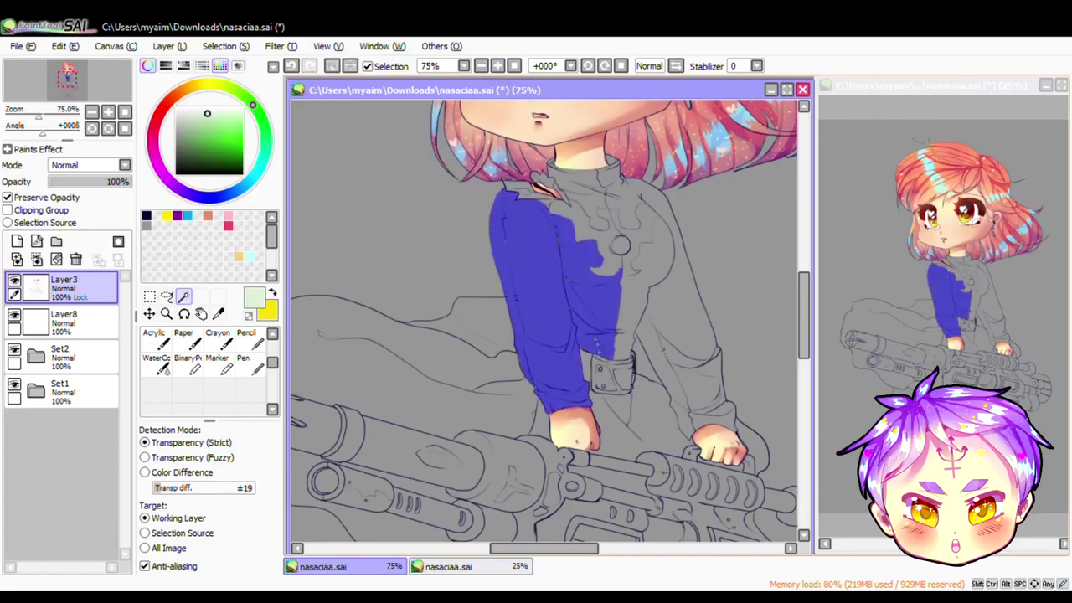
Step: Add the collar and the right-hand sleeve's cuff to the jacket selection with the Magic Wand
{"action": "left_click", "coordinate": [653, 276]}
{"action": "key", "text": "ctrl+z"}
{"action": "left_click", "coordinate": [597, 191]}
{"action": "left_click", "coordinate": [695, 419]}
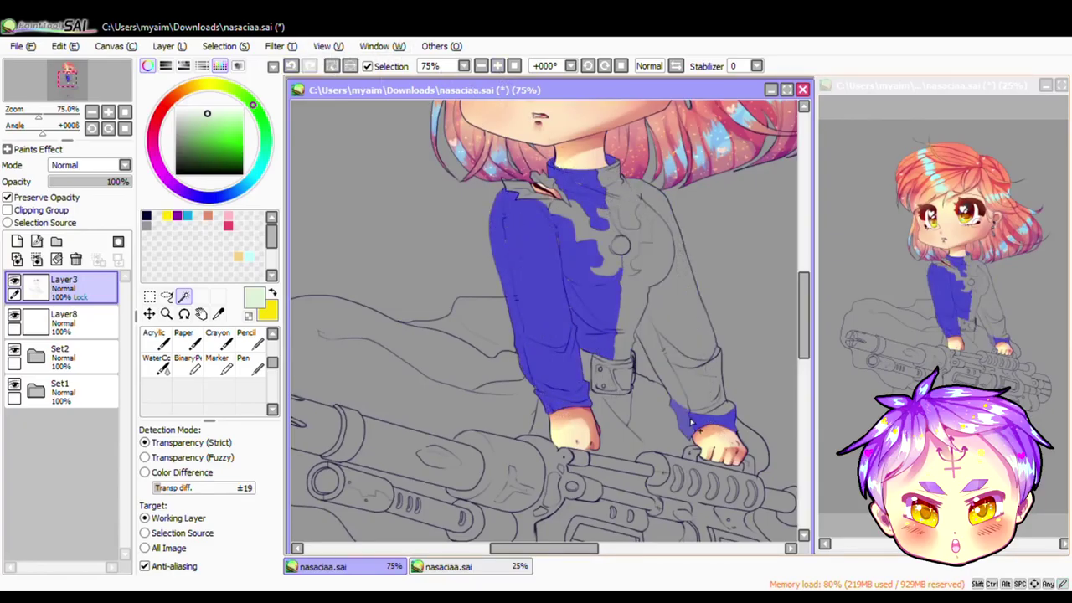
{"action": "left_click", "coordinate": [653, 277]}
{"action": "key", "text": "ctrl+z"}
Step: Close the line gap beside the chest emblem with the Select pen and add the right-hand chest area with the Magic Wand
{"action": "key", "text": "ctrl+plus"}
{"action": "left_click", "coordinate": [215, 339]}
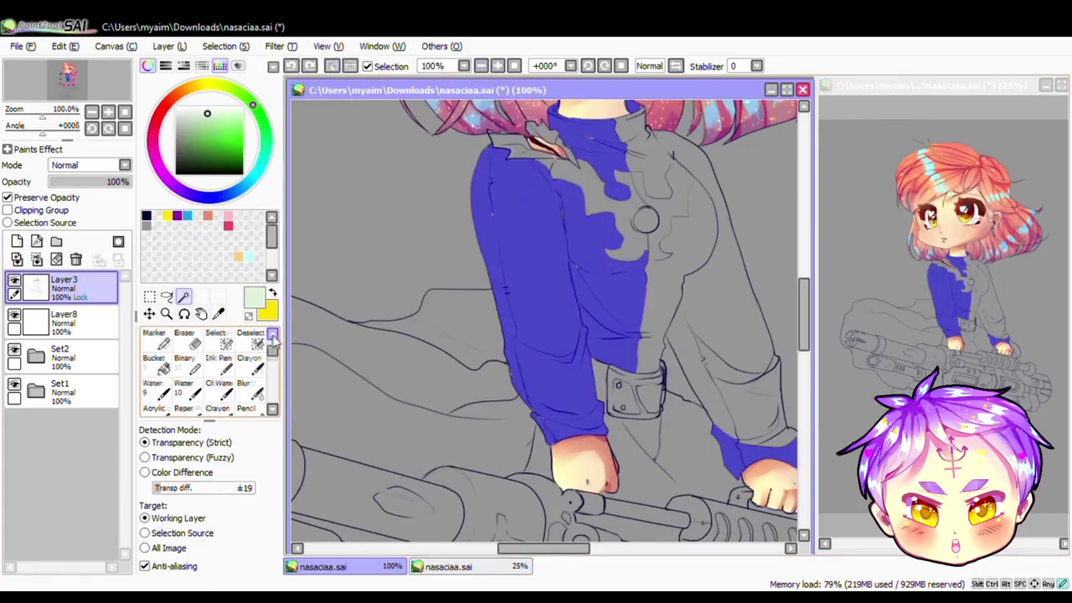
{"action": "left_click_drag", "start_coordinate": [700, 177], "coordinate": [688, 202]}
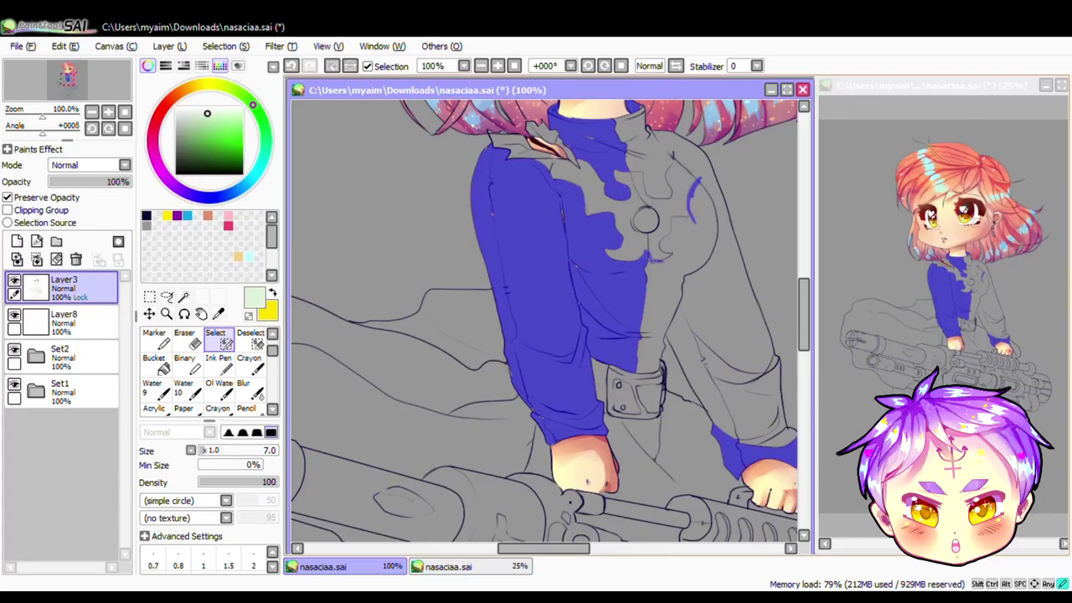
{"action": "left_click", "coordinate": [183, 295]}
{"action": "left_click", "coordinate": [695, 209]}
{"action": "left_click", "coordinate": [653, 276]}
{"action": "key", "text": "ctrl+z"}
Step: Add the right-hand shoulder and sleeve to the selection and cover the remaining unselected jacket spots with the Select pen
{"action": "scroll", "coordinate": [201, 369], "scroll_direction": "up", "scroll_amount": 1}
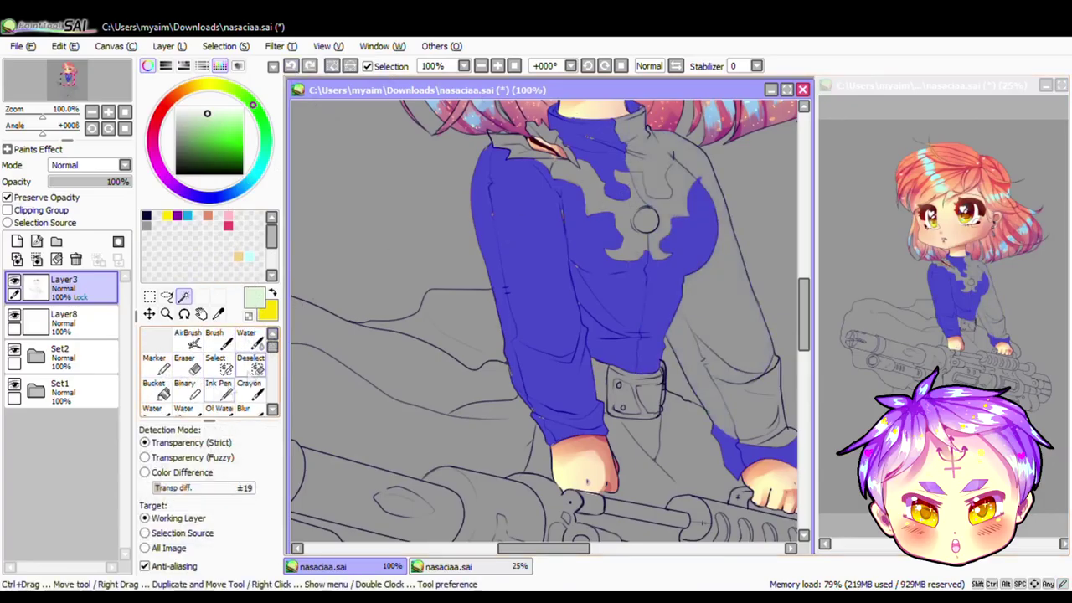
{"action": "left_click", "coordinate": [668, 166]}
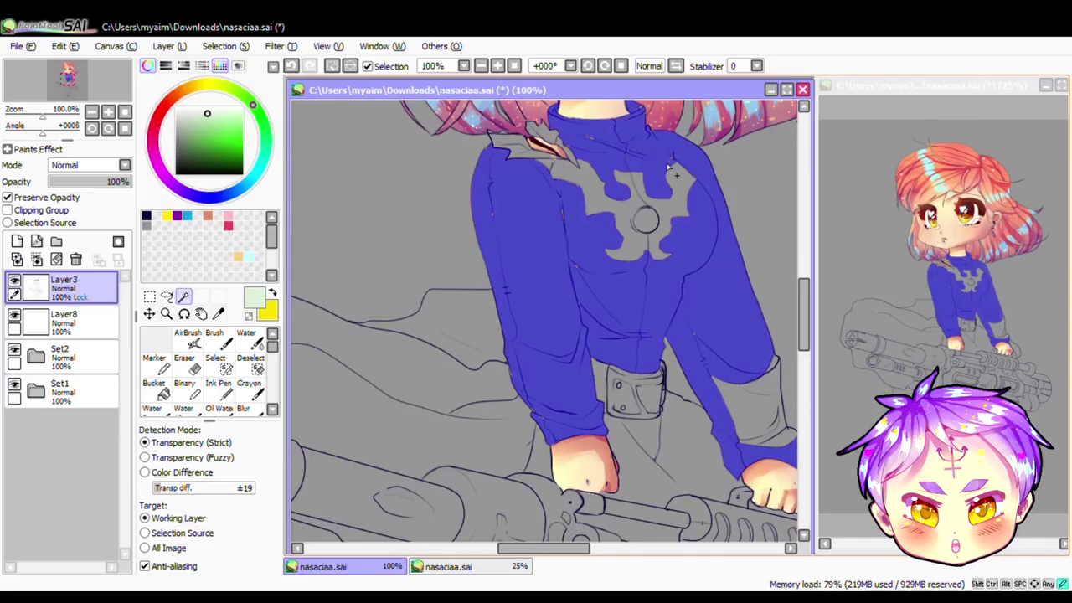
{"action": "left_click", "coordinate": [216, 357]}
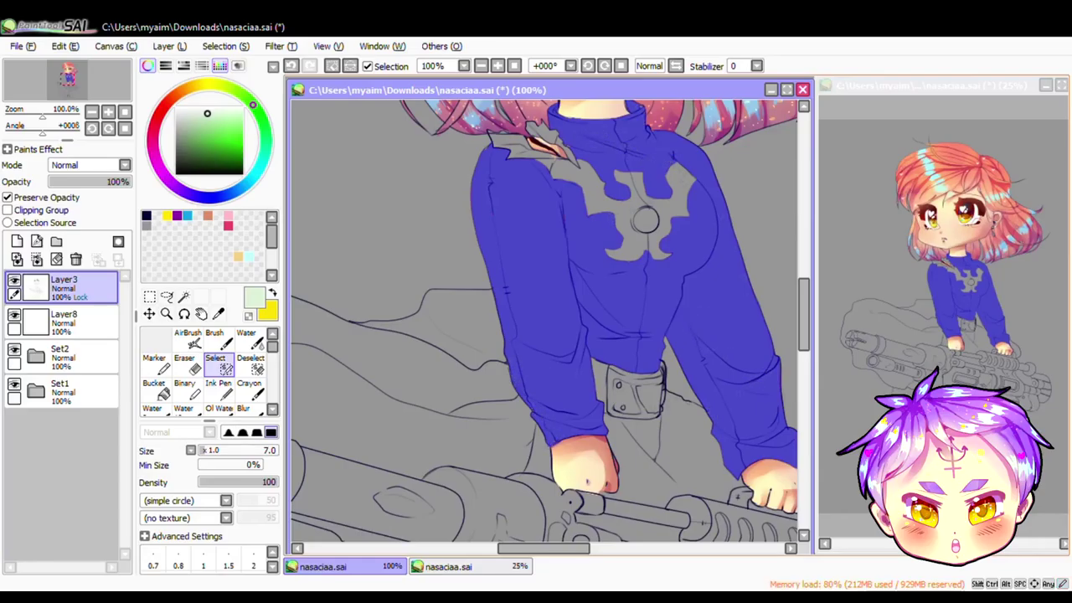
Step: Choose a light sky blue as the clothing colour, starting from the cyan swatch
{"action": "scroll", "coordinate": [586, 481], "scroll_direction": "down", "scroll_amount": 3}
{"action": "scroll", "coordinate": [586, 481], "scroll_direction": "down", "scroll_amount": 2}
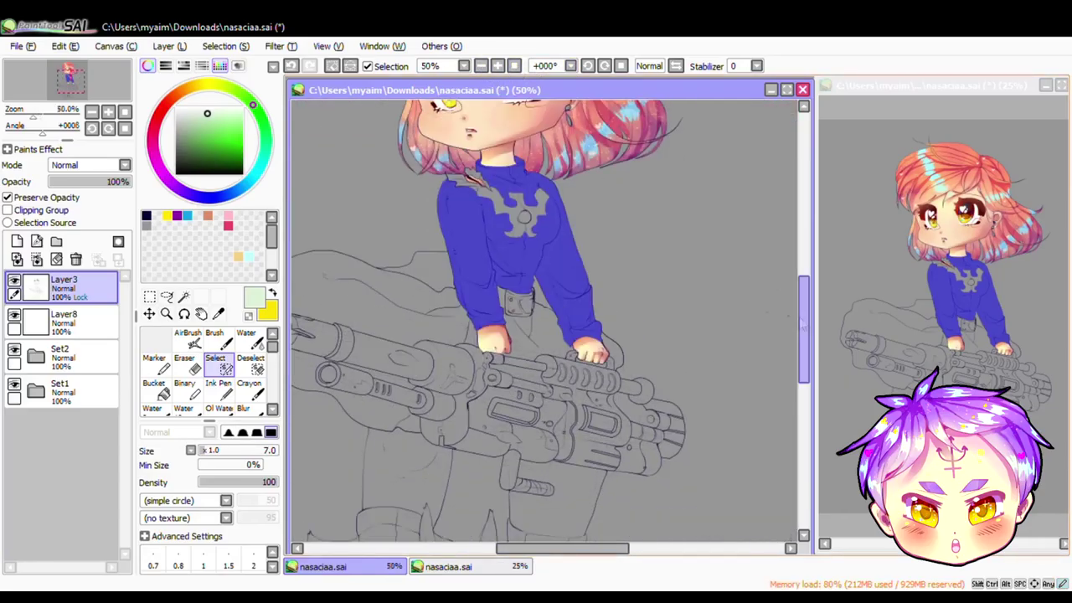
{"action": "left_click", "coordinate": [186, 216]}
{"action": "left_click", "coordinate": [233, 139]}
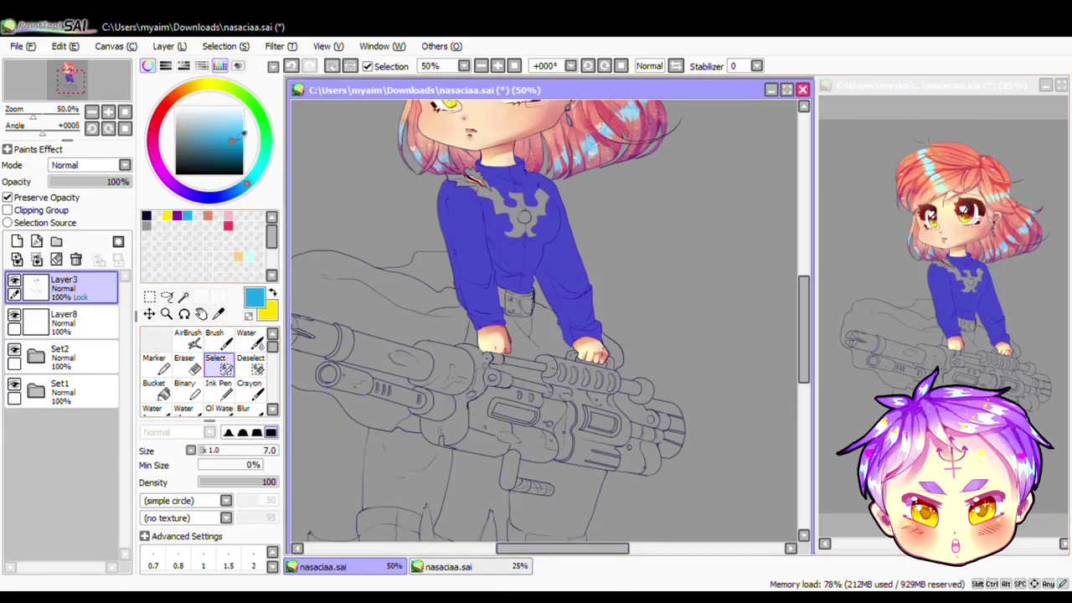
{"action": "left_click", "coordinate": [235, 124]}
Step: Extend the selection to the skirt areas around the weapon with the Magic Wand
{"action": "scroll", "coordinate": [544, 327], "scroll_direction": "left", "scroll_amount": 2}
{"action": "left_click", "coordinate": [183, 295]}
{"action": "left_click", "coordinate": [586, 335]}
{"action": "left_click", "coordinate": [436, 351]}
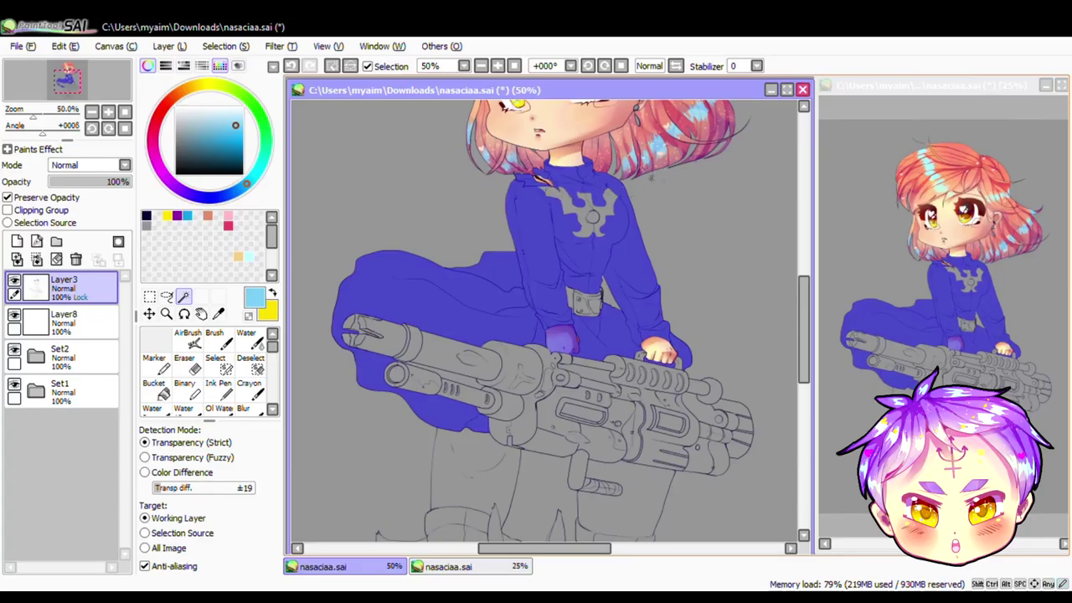
Step: Move Layer8 directly below the Set2 folder and fill the selected clothing with light sky blue using the Bucket
{"action": "left_click", "coordinate": [153, 383]}
{"action": "left_click_drag", "start_coordinate": [63, 319], "coordinate": [50, 360]}
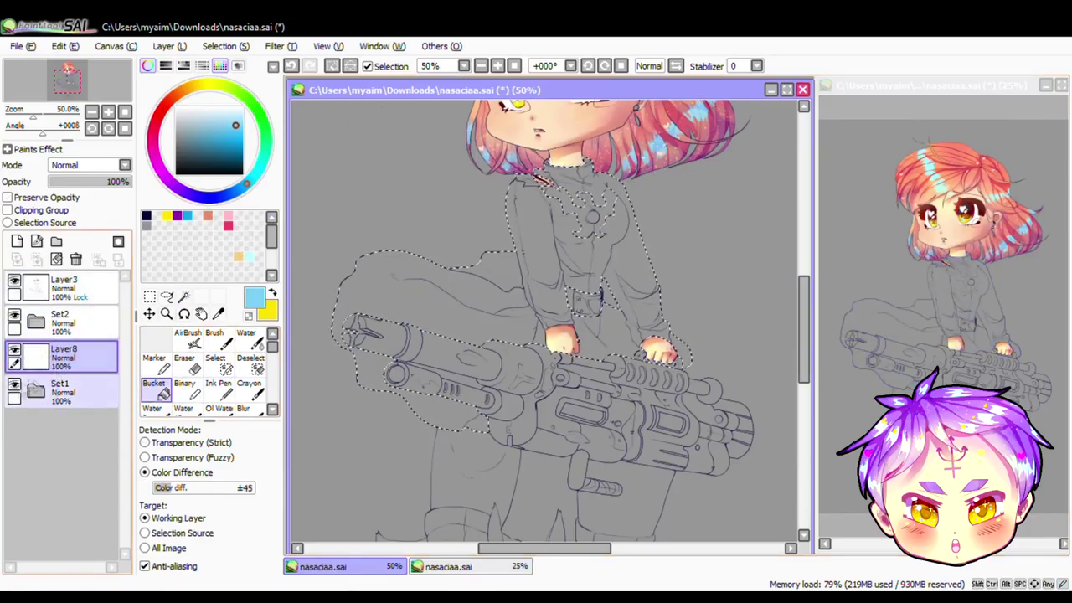
{"action": "left_click", "coordinate": [586, 192]}
{"action": "scroll", "coordinate": [586, 193], "scroll_direction": "down", "scroll_amount": 1}
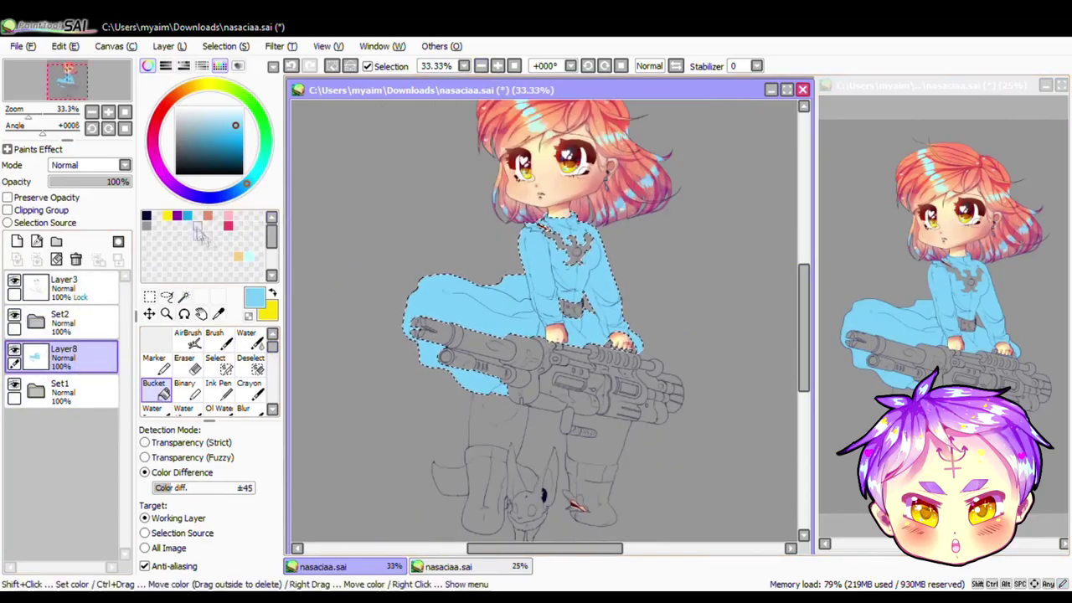
Step: Try a dark fill for the clothing, then refill it with a more muted light blue
{"action": "key", "text": "ctrl+z"}
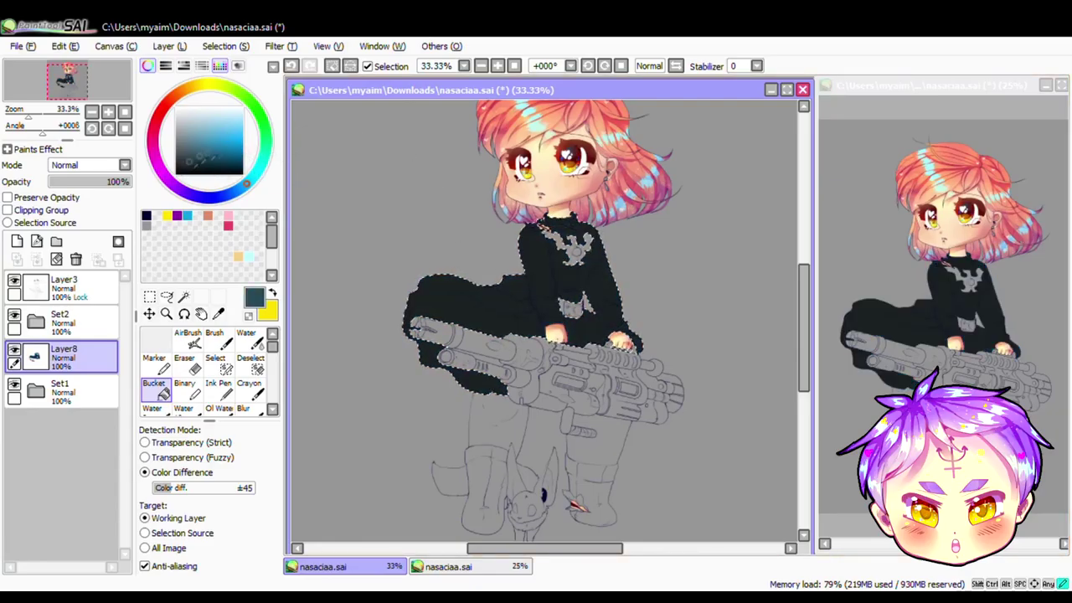
{"action": "key", "text": "ctrl+y"}
{"action": "left_click", "coordinate": [206, 123]}
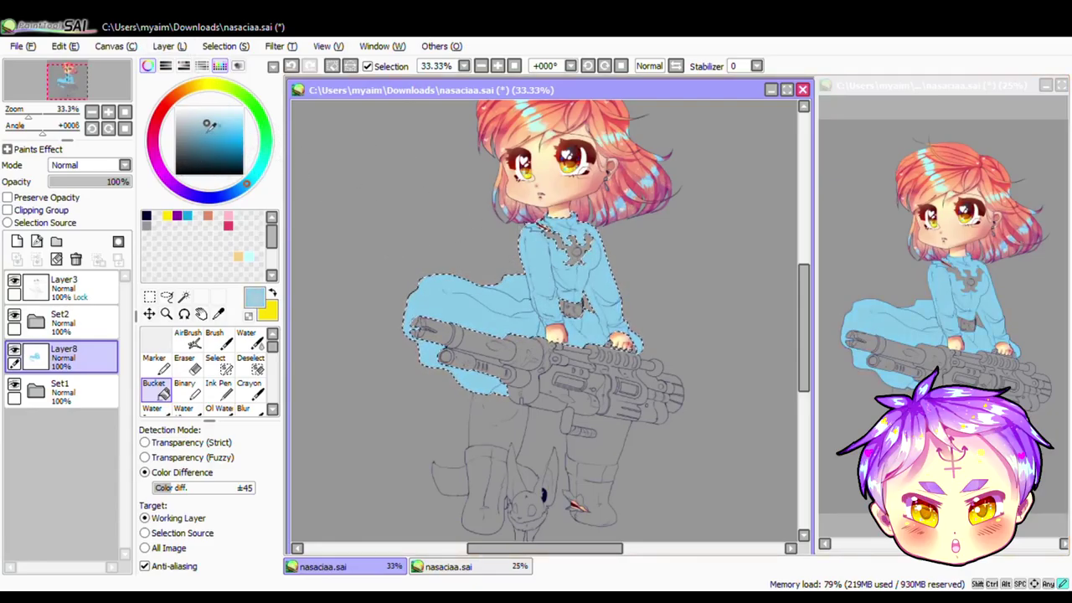
{"action": "left_click", "coordinate": [469, 318]}
{"action": "scroll", "coordinate": [576, 505], "scroll_direction": "up", "scroll_amount": 1}
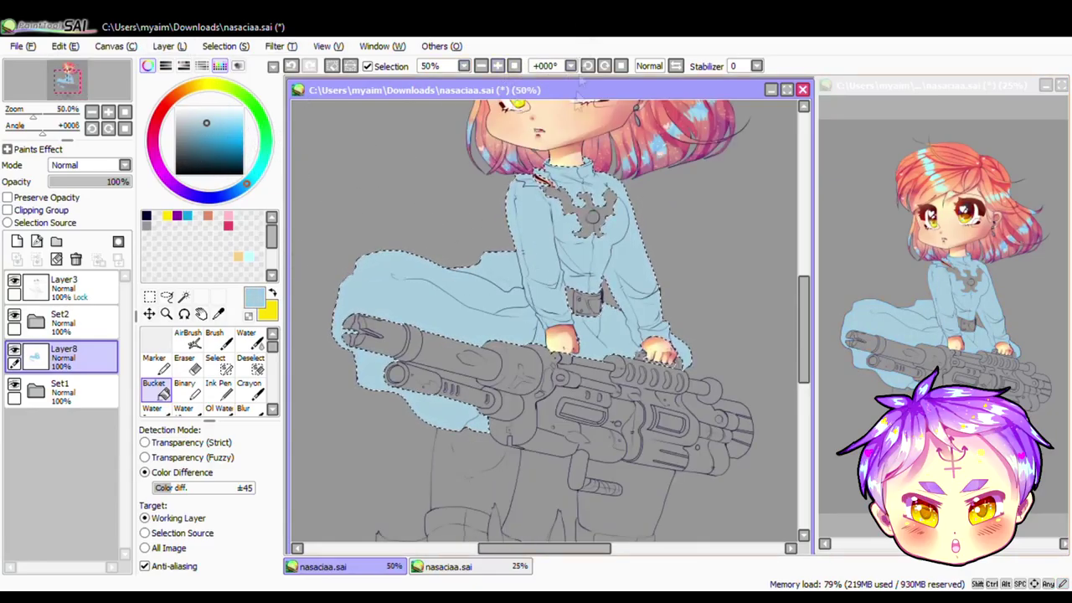
Step: Clear the selection and create a new layer clipped to Layer8 for the clothing details
{"action": "scroll", "coordinate": [576, 505], "scroll_direction": "up", "scroll_amount": 1}
{"action": "scroll", "coordinate": [575, 505], "scroll_direction": "down", "scroll_amount": 1}
{"action": "left_click", "coordinate": [17, 241]}
{"action": "key", "text": "ctrl+d"}
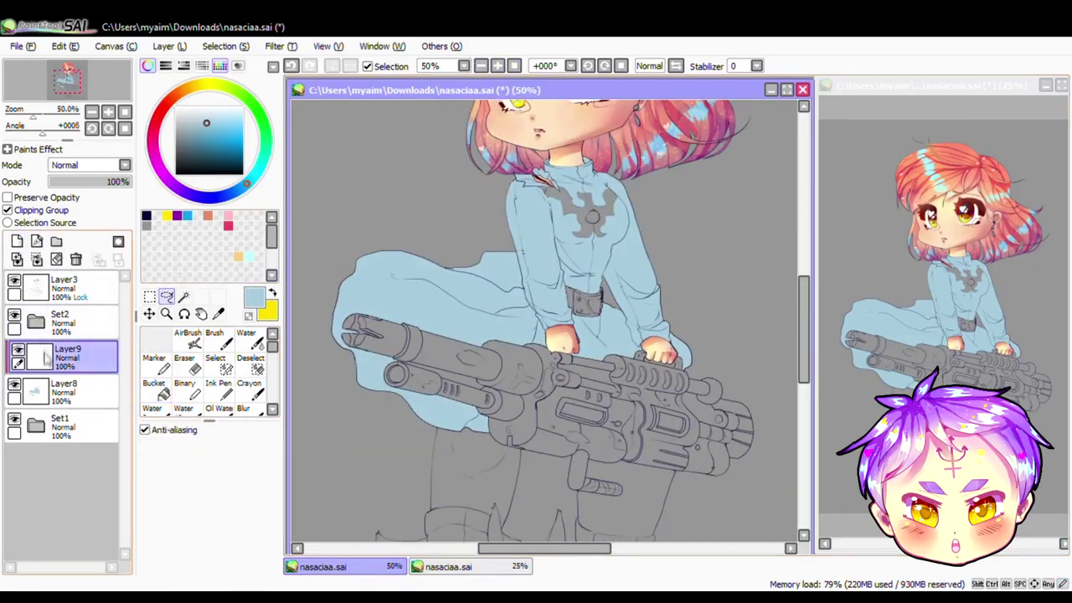
{"action": "left_click", "coordinate": [9, 210]}
{"action": "key", "text": "n"}
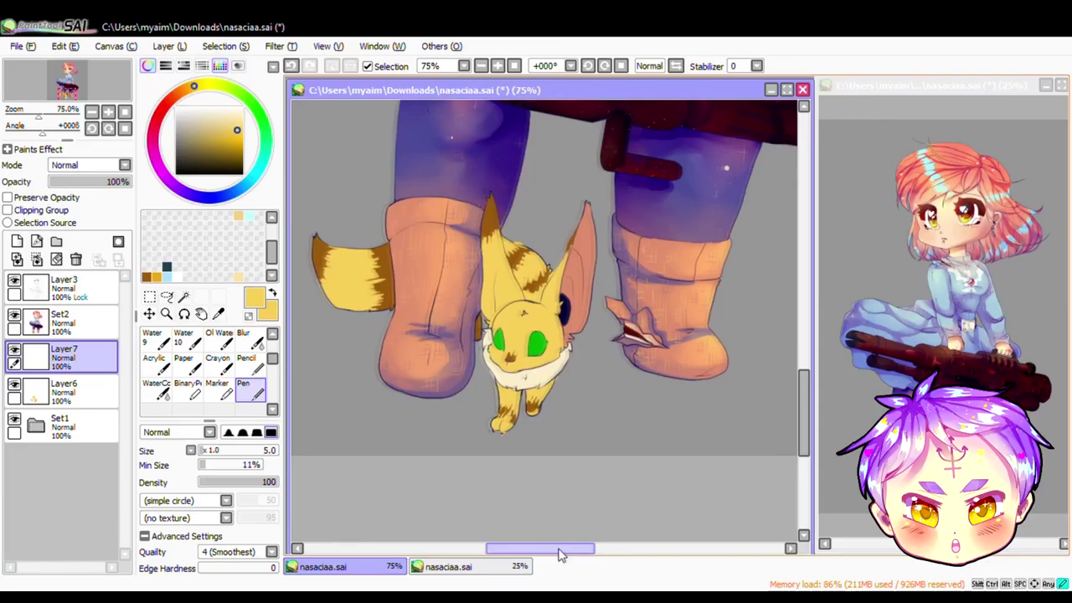
Step: Clip Layer7 to Layer6 and paint purple Pen shadows on the creature's tail, inner ear, back, face and legs
{"action": "scroll", "coordinate": [520, 310], "scroll_direction": "up", "scroll_amount": 1}
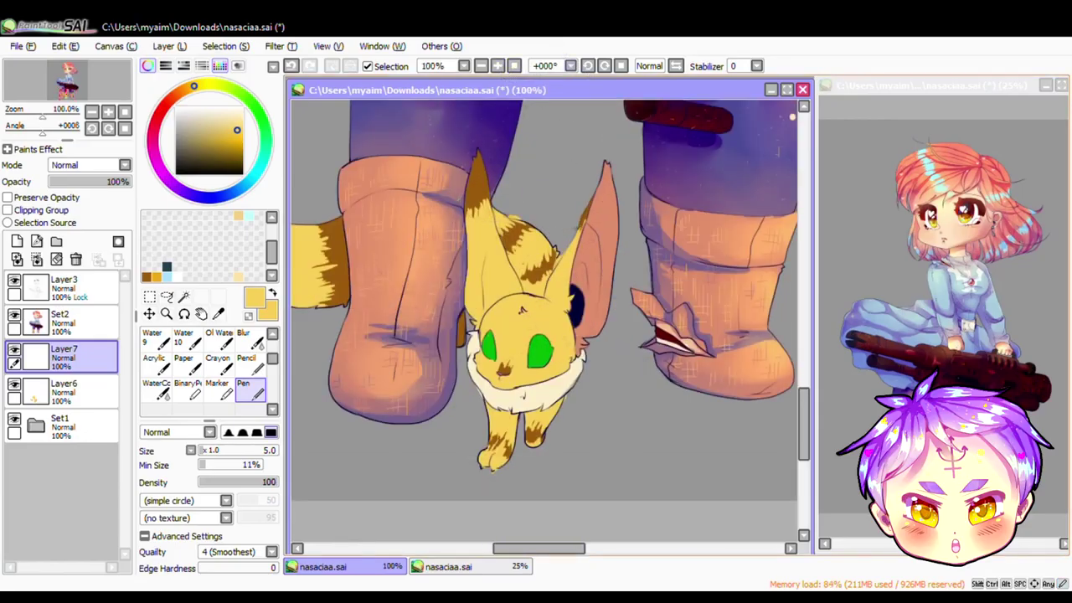
{"action": "scroll", "coordinate": [209, 243], "scroll_direction": "up", "scroll_amount": 2}
{"action": "left_click", "coordinate": [176, 216]}
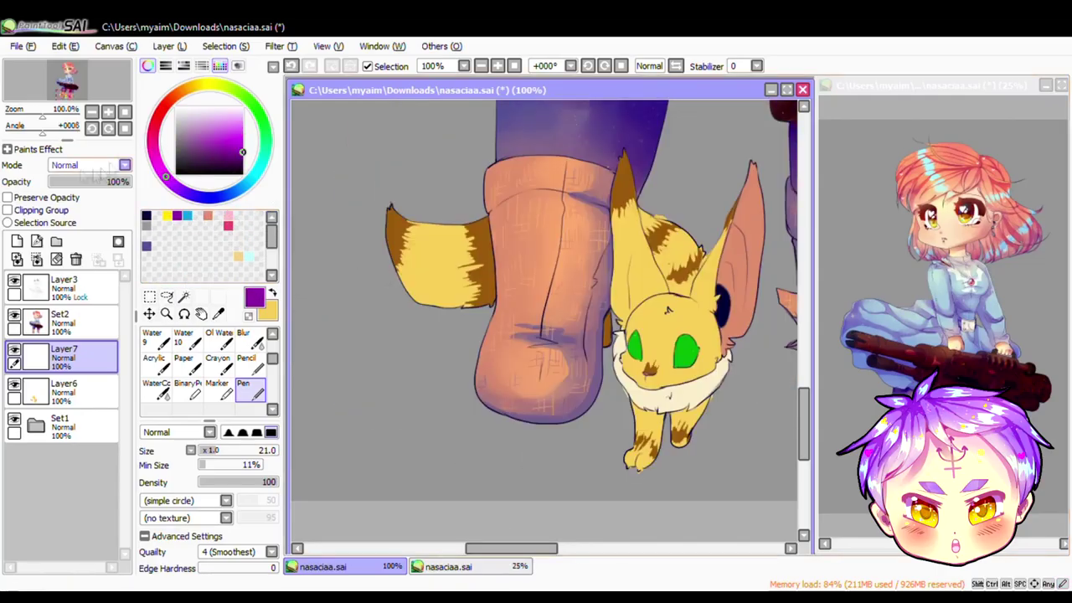
{"action": "left_click", "coordinate": [7, 210]}
{"action": "mouse_move", "coordinate": [489, 222]}
{"action": "left_mouse_down"}
{"action": "mouse_move", "coordinate": [469, 293]}
{"action": "mouse_move", "coordinate": [402, 291]}
{"action": "mouse_move", "coordinate": [419, 295]}
{"action": "left_mouse_up"}
{"action": "left_click_drag", "start_coordinate": [737, 209], "coordinate": [720, 322]}
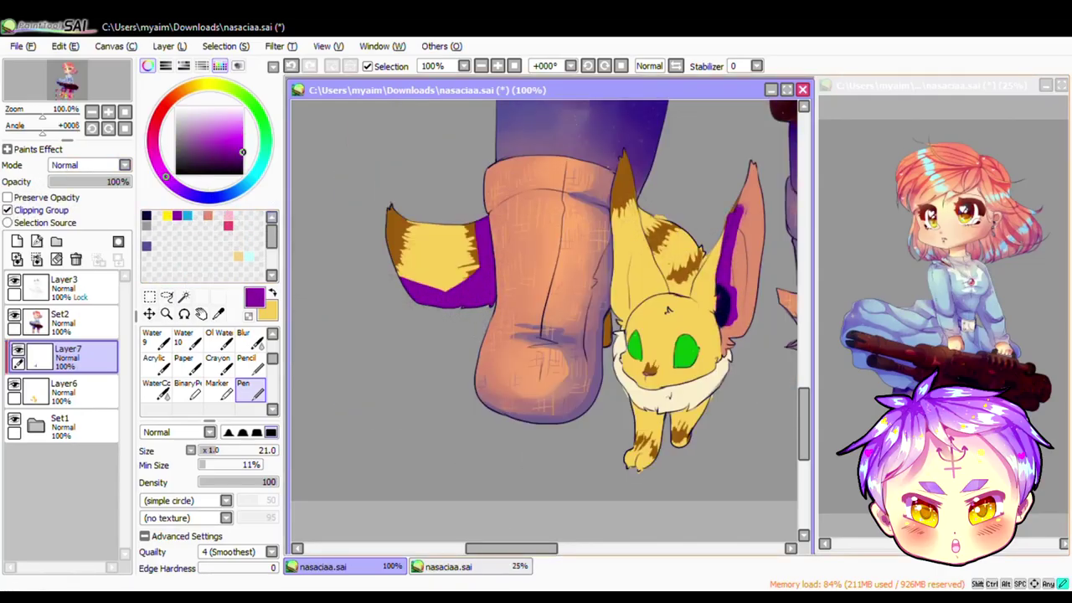
{"action": "mouse_move", "coordinate": [750, 172]}
{"action": "left_mouse_down"}
{"action": "mouse_move", "coordinate": [723, 360]}
{"action": "mouse_move", "coordinate": [683, 402]}
{"action": "mouse_move", "coordinate": [662, 393]}
{"action": "mouse_move", "coordinate": [628, 410]}
{"action": "left_mouse_up"}
{"action": "mouse_move", "coordinate": [656, 209]}
{"action": "left_mouse_down"}
{"action": "mouse_move", "coordinate": [644, 226]}
{"action": "mouse_move", "coordinate": [695, 244]}
{"action": "left_mouse_up"}
{"action": "mouse_move", "coordinate": [609, 314]}
{"action": "left_mouse_down"}
{"action": "mouse_move", "coordinate": [603, 343]}
{"action": "mouse_move", "coordinate": [668, 365]}
{"action": "mouse_move", "coordinate": [707, 331]}
{"action": "mouse_move", "coordinate": [662, 234]}
{"action": "mouse_move", "coordinate": [674, 281]}
{"action": "left_mouse_up"}
Step: Erase the purple from the creature's face and carve furry edges into the shadows on its chest, tail and legs
{"action": "scroll", "coordinate": [205, 368], "scroll_direction": "up", "scroll_amount": 2}
{"action": "left_click", "coordinate": [184, 338]}
{"action": "left_click_drag", "start_coordinate": [693, 234], "coordinate": [669, 303]}
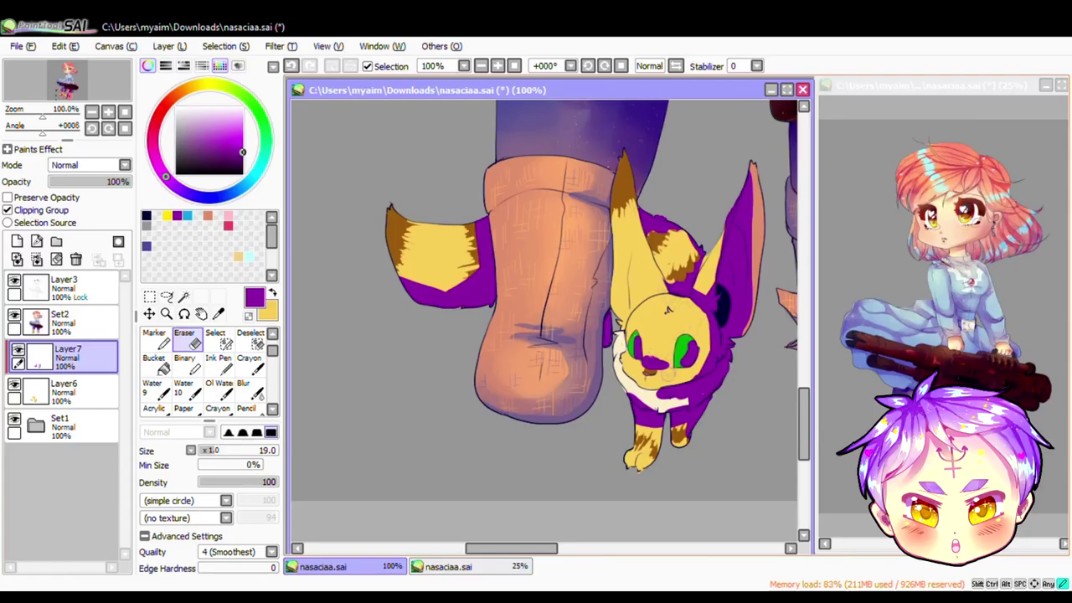
{"action": "left_click_drag", "start_coordinate": [637, 371], "coordinate": [637, 336]}
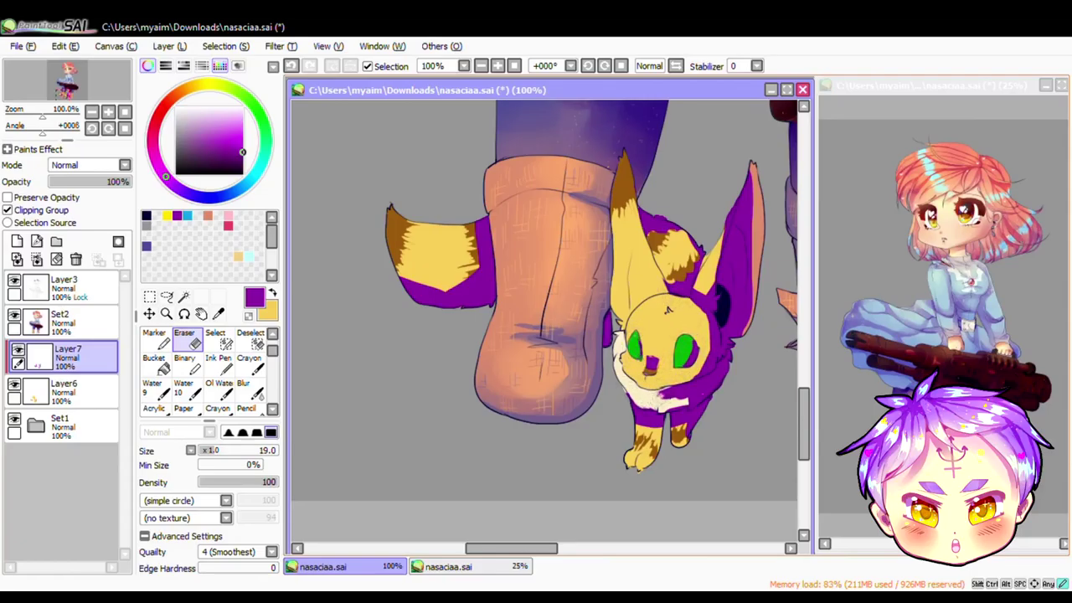
{"action": "left_click_drag", "start_coordinate": [668, 400], "coordinate": [700, 409]}
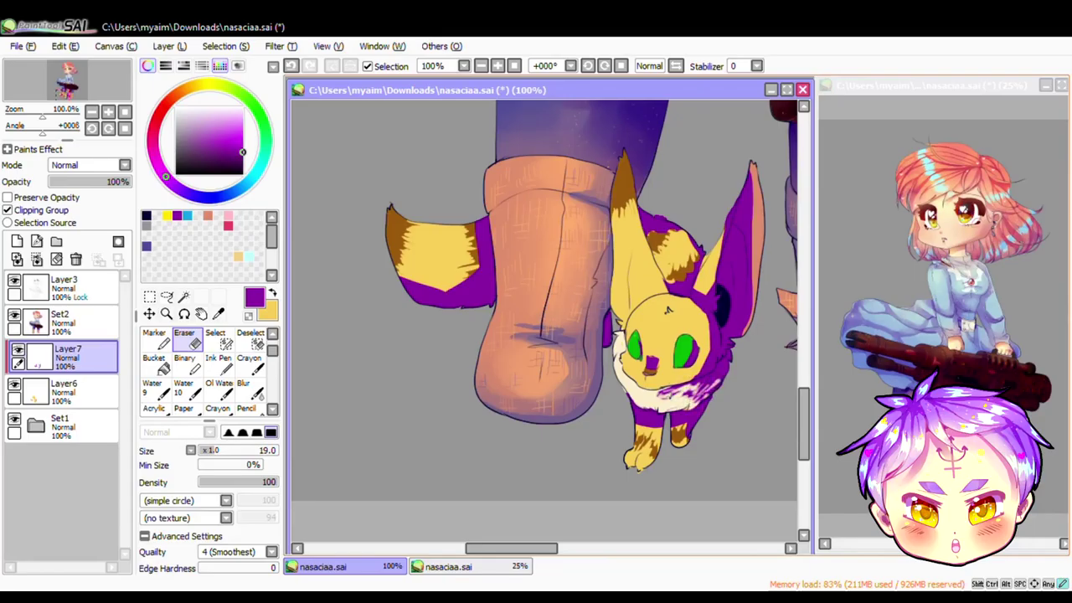
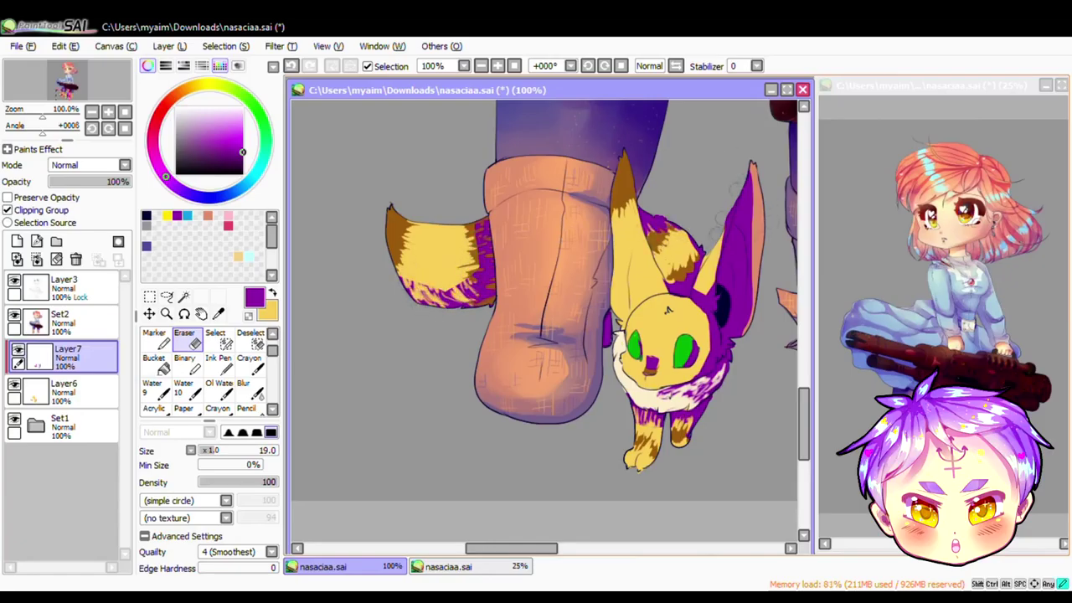
Step: Erase streaks from the purple shadow inside the creature's large ear
{"action": "left_click_drag", "start_coordinate": [726, 243], "coordinate": [750, 164]}
{"action": "left_click_drag", "start_coordinate": [725, 212], "coordinate": [749, 309]}
{"action": "mouse_move", "coordinate": [720, 243]}
{"action": "left_mouse_down"}
{"action": "mouse_move", "coordinate": [741, 281]}
{"action": "mouse_move", "coordinate": [737, 337]}
{"action": "left_mouse_up"}
{"action": "left_click_drag", "start_coordinate": [750, 173], "coordinate": [751, 224]}
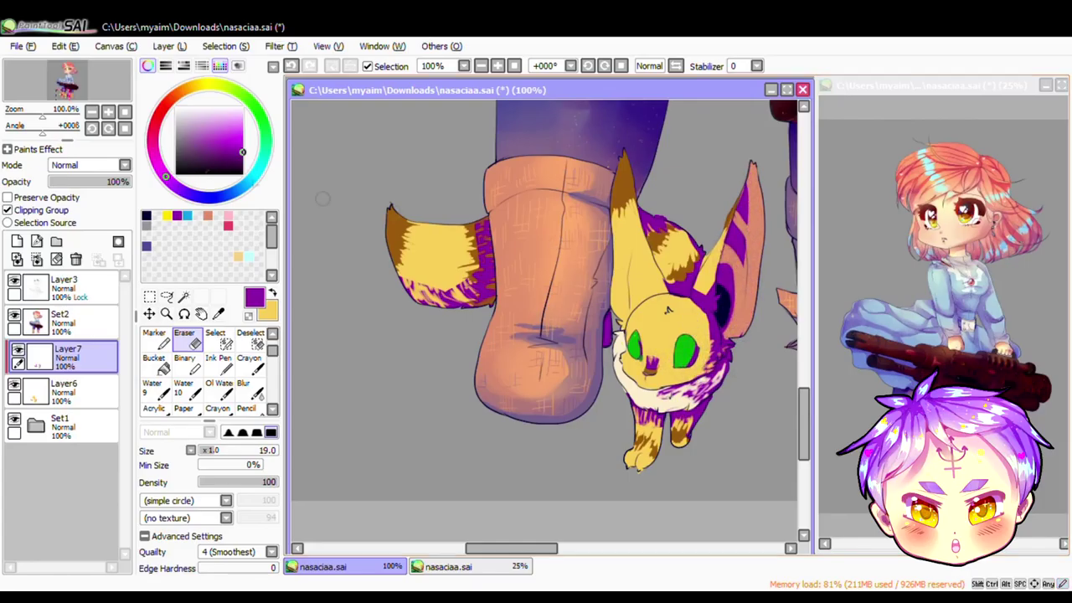
Step: Set Layer7 to Shade mode with 43% opacity
{"action": "scroll", "coordinate": [88, 165], "scroll_direction": "down", "scroll_amount": 5}
{"action": "left_click_drag", "start_coordinate": [130, 181], "coordinate": [83, 182]}
{"action": "scroll", "coordinate": [209, 369], "scroll_direction": "up", "scroll_amount": 1}
Step: Blend the shadow edges on the creature's tail and ear using the Water tool at size 18
{"action": "left_click", "coordinate": [246, 339]}
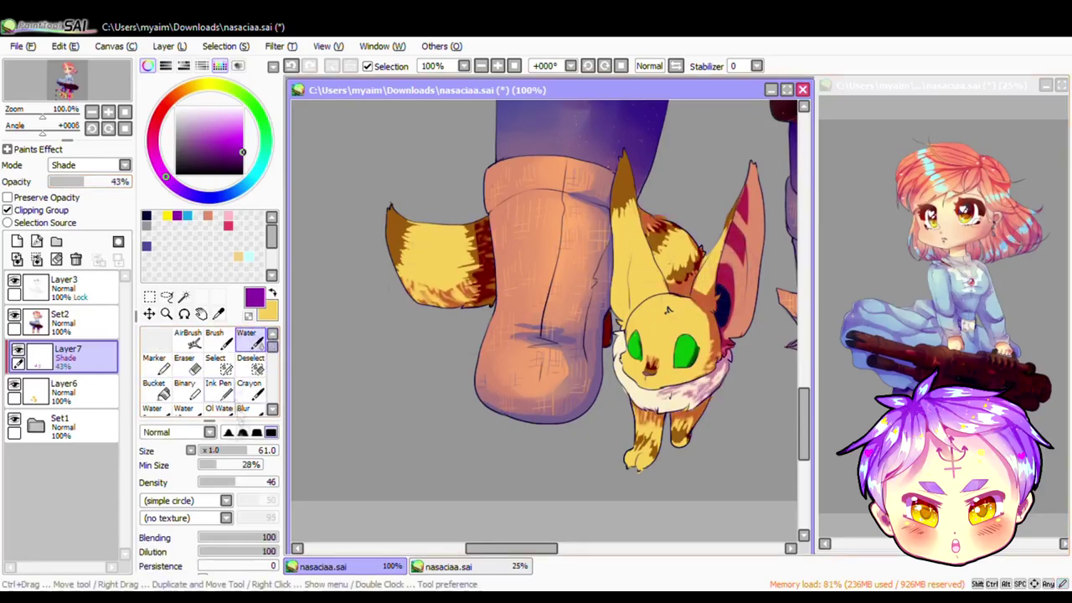
{"action": "left_click", "coordinate": [214, 451]}
{"action": "left_click_drag", "start_coordinate": [405, 272], "coordinate": [425, 303]}
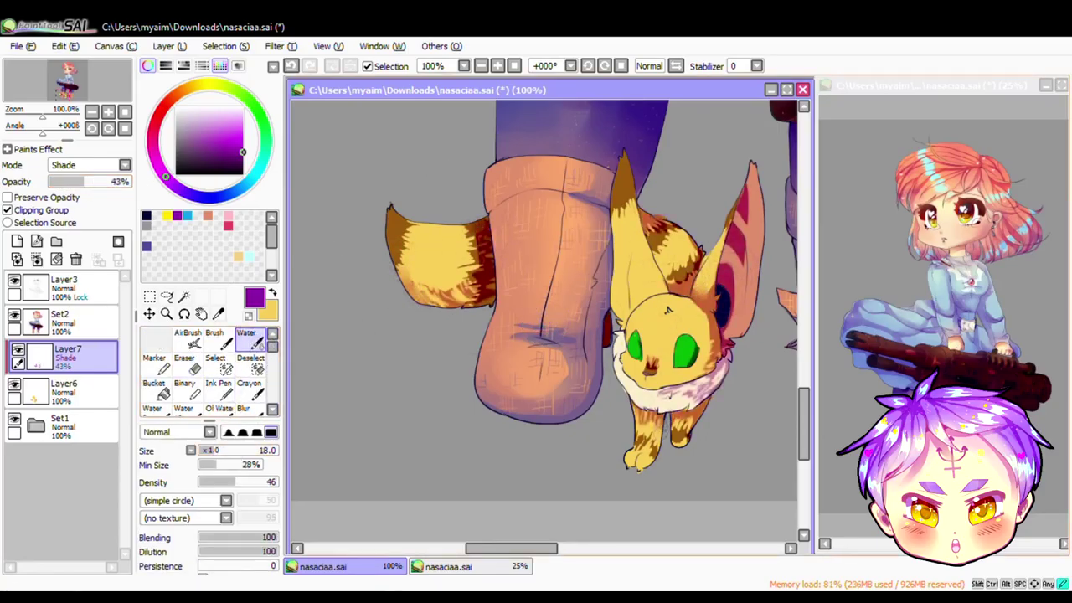
{"action": "key", "text": "alt+Tab"}
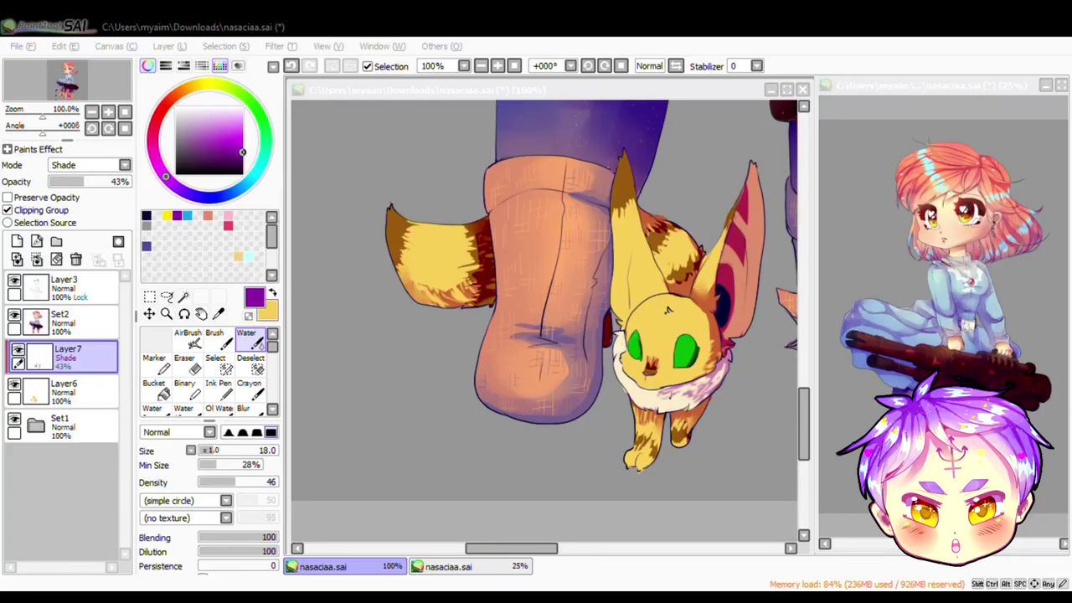
{"action": "key", "text": "alt+Tab"}
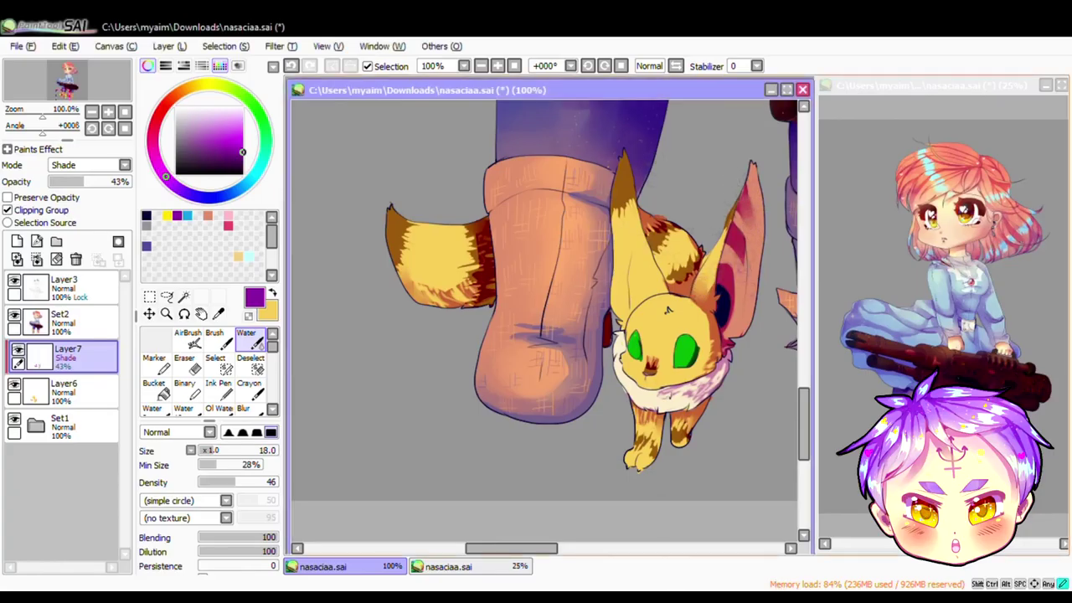
Step: Create a new clipped layer above Layer7 and airbrush yellow highlights on the creature's tail and ear
{"action": "left_click", "coordinate": [167, 215]}
{"action": "left_click", "coordinate": [187, 336]}
{"action": "left_click", "coordinate": [17, 241]}
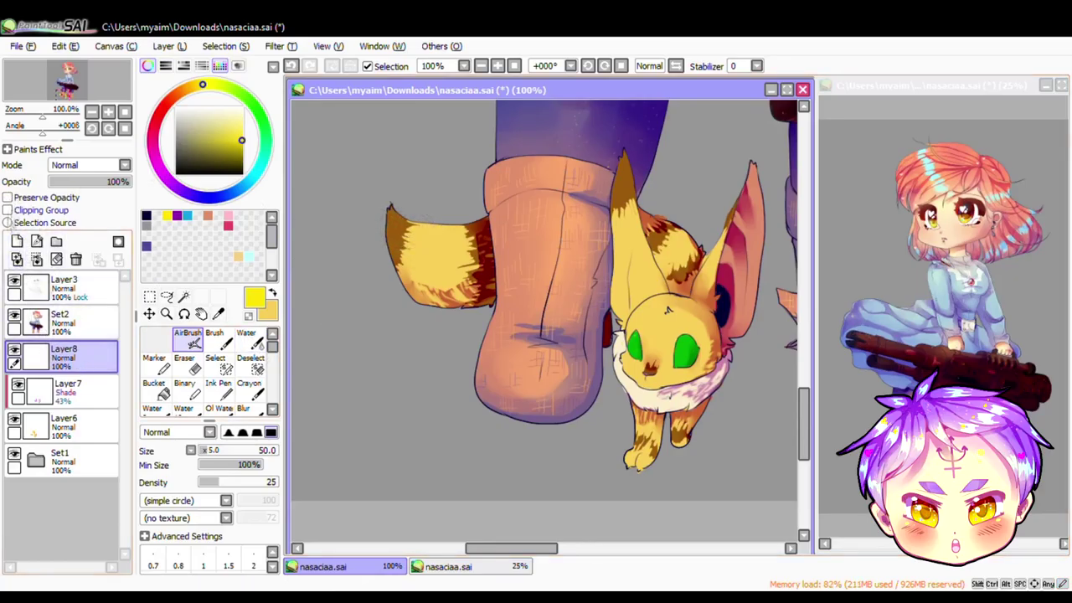
{"action": "left_click_drag", "start_coordinate": [397, 247], "coordinate": [427, 206]}
{"action": "left_click_drag", "start_coordinate": [435, 277], "coordinate": [489, 239]}
{"action": "left_click_drag", "start_coordinate": [752, 176], "coordinate": [741, 335]}
Step: Airbrush a yellow highlight on the creature's forehead at size 15 and set Layer8 to Luminosity mode with 20% opacity
{"action": "left_click", "coordinate": [205, 450]}
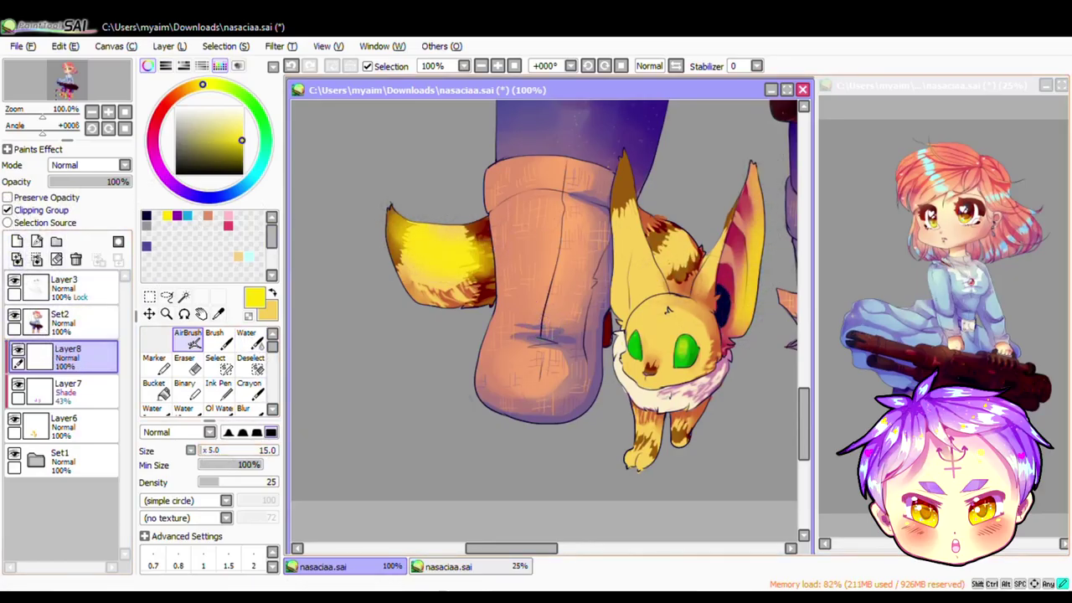
{"action": "mouse_move", "coordinate": [661, 311]}
{"action": "left_mouse_down"}
{"action": "mouse_move", "coordinate": [619, 172]}
{"action": "mouse_move", "coordinate": [653, 407]}
{"action": "mouse_move", "coordinate": [641, 442]}
{"action": "mouse_move", "coordinate": [667, 310]}
{"action": "left_mouse_up"}
{"action": "left_click", "coordinate": [123, 165]}
{"action": "left_click", "coordinate": [79, 234]}
{"action": "left_click_drag", "start_coordinate": [125, 181], "coordinate": [64, 182]}
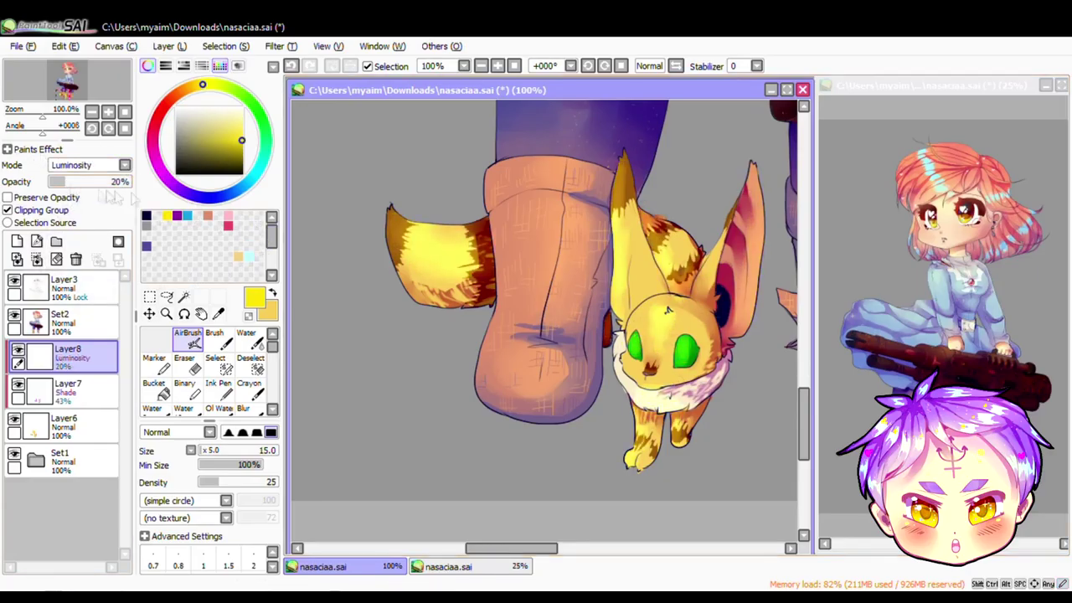
Step: Soften the yellow highlights with the Water tool and merge Layer8 and Layer7 down into Layer6
{"action": "left_click_drag", "start_coordinate": [205, 450], "coordinate": [268, 450]}
{"action": "left_click", "coordinate": [246, 336]}
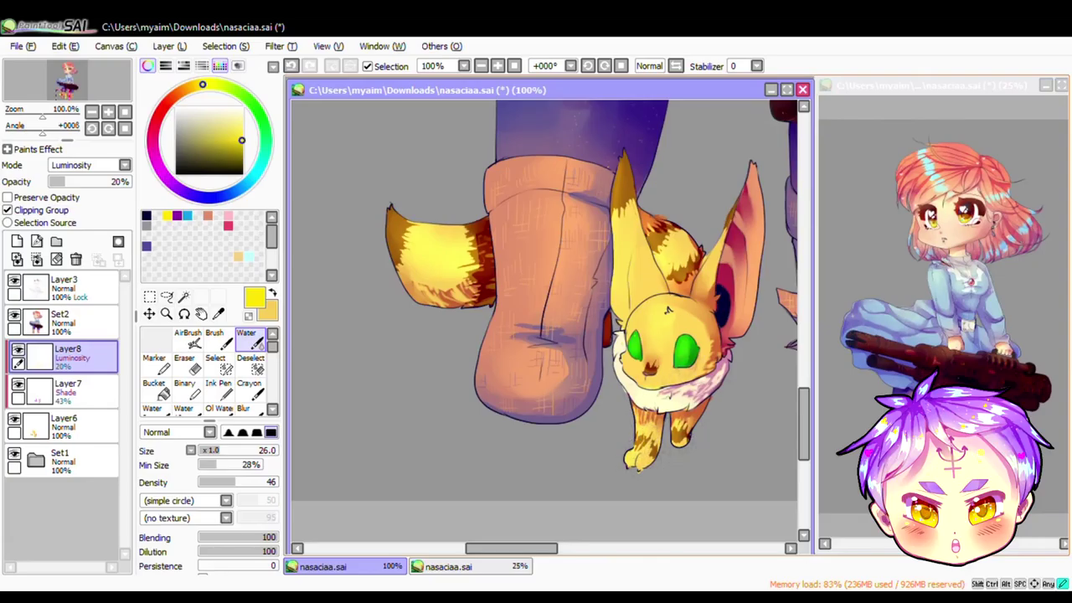
{"action": "left_click", "coordinate": [36, 259]}
{"action": "left_click", "coordinate": [36, 258]}
Step: Create a new layer clipped to Layer6 and choose a deep blue colour
{"action": "left_click", "coordinate": [481, 65]}
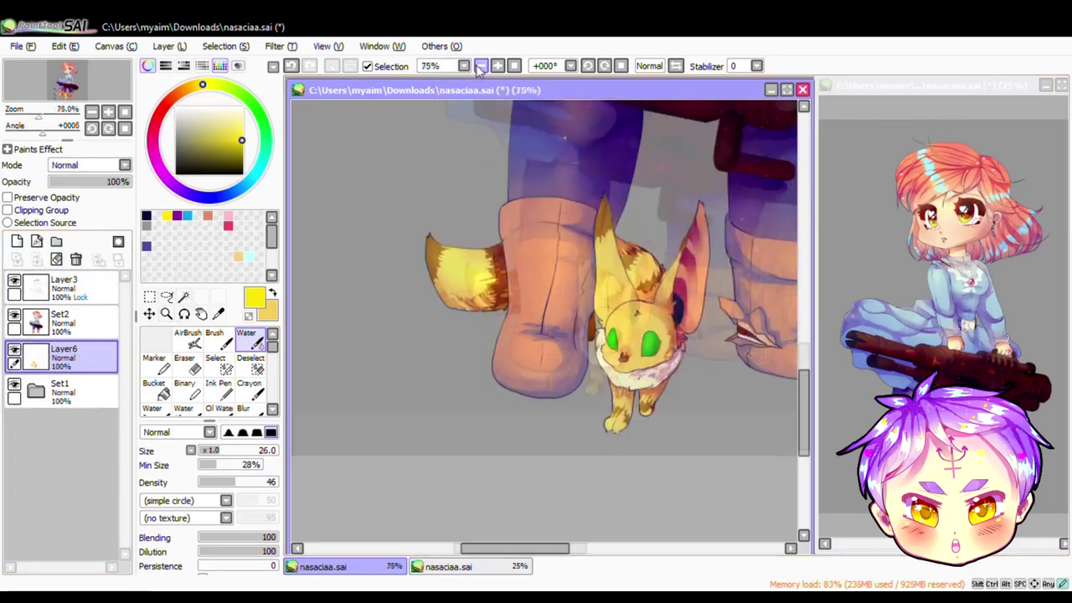
{"action": "left_click", "coordinate": [481, 65]}
{"action": "left_click", "coordinate": [497, 66]}
{"action": "left_click", "coordinate": [17, 241]}
{"action": "left_click", "coordinate": [8, 210]}
{"action": "left_click_drag", "start_coordinate": [222, 450], "coordinate": [252, 450]}
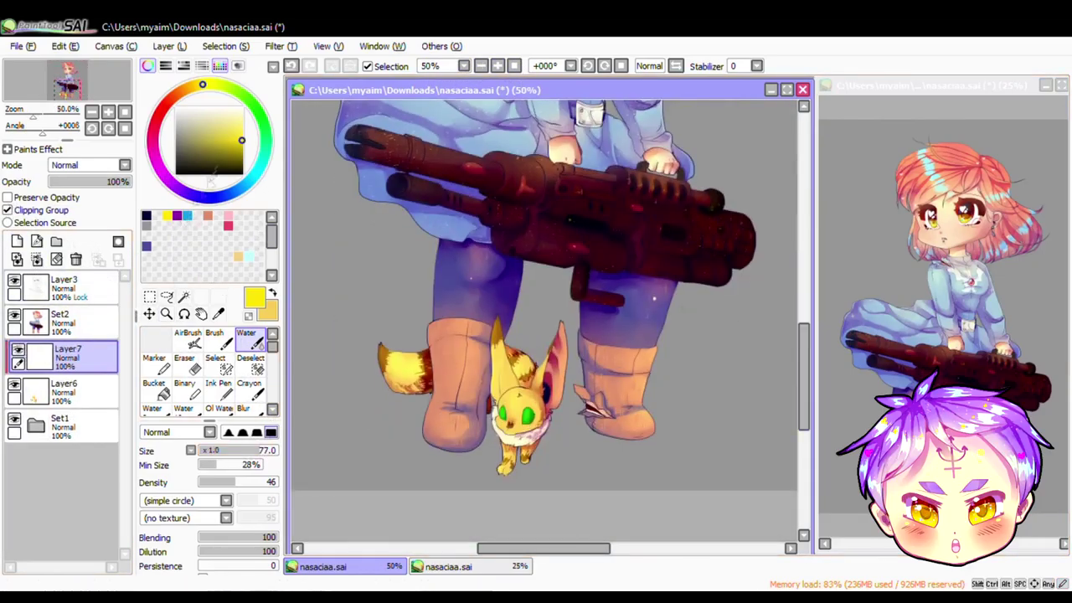
{"action": "left_click", "coordinate": [202, 196]}
{"action": "left_click", "coordinate": [231, 141]}
{"action": "left_click", "coordinate": [241, 149]}
Step: Paint deep blue shading over the creature's legs and lower tail, blend it with the Water tool at size 77, and set Layer7's opacity to 41%
{"action": "scroll", "coordinate": [209, 368], "scroll_direction": "down", "scroll_amount": 1}
{"action": "left_click", "coordinate": [154, 339]}
{"action": "left_click_drag", "start_coordinate": [393, 381], "coordinate": [428, 389]}
{"action": "left_click_drag", "start_coordinate": [502, 427], "coordinate": [515, 469]}
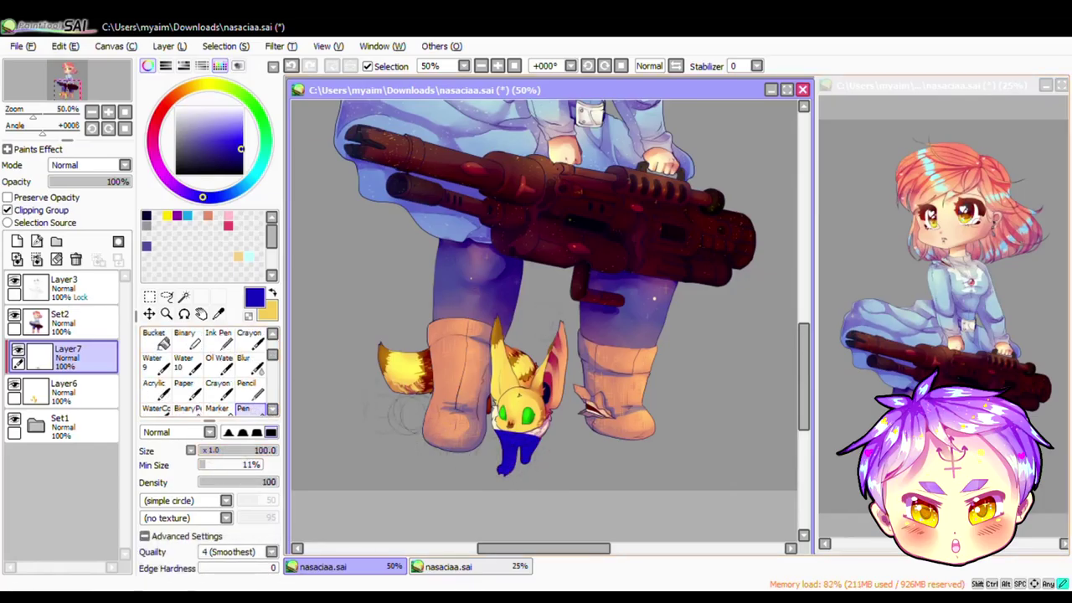
{"action": "left_click", "coordinate": [272, 333]}
{"action": "left_click", "coordinate": [245, 339]}
{"action": "left_click_drag", "start_coordinate": [498, 414], "coordinate": [536, 439]}
{"action": "left_click_drag", "start_coordinate": [418, 368], "coordinate": [390, 385]}
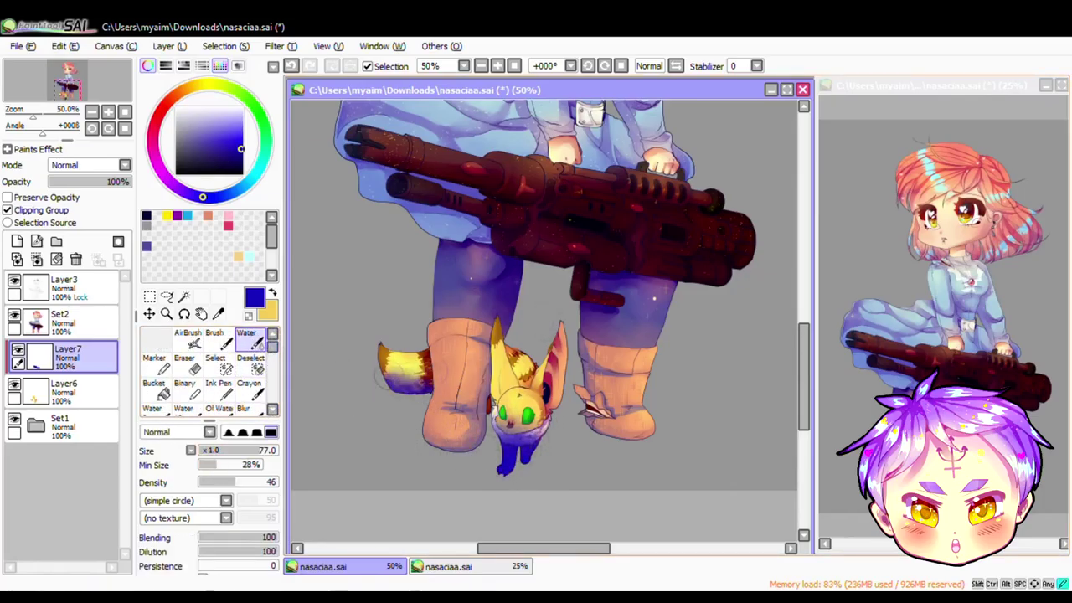
{"action": "left_click_drag", "start_coordinate": [90, 194], "coordinate": [81, 195]}
Step: On a new layer, dot yellow speckles into the creature's green eyes with the Pen and set the layer to Luminosity at 21% opacity
{"action": "left_click", "coordinate": [497, 66]}
{"action": "left_click", "coordinate": [497, 65]}
{"action": "scroll", "coordinate": [544, 318], "scroll_direction": "down", "scroll_amount": 3}
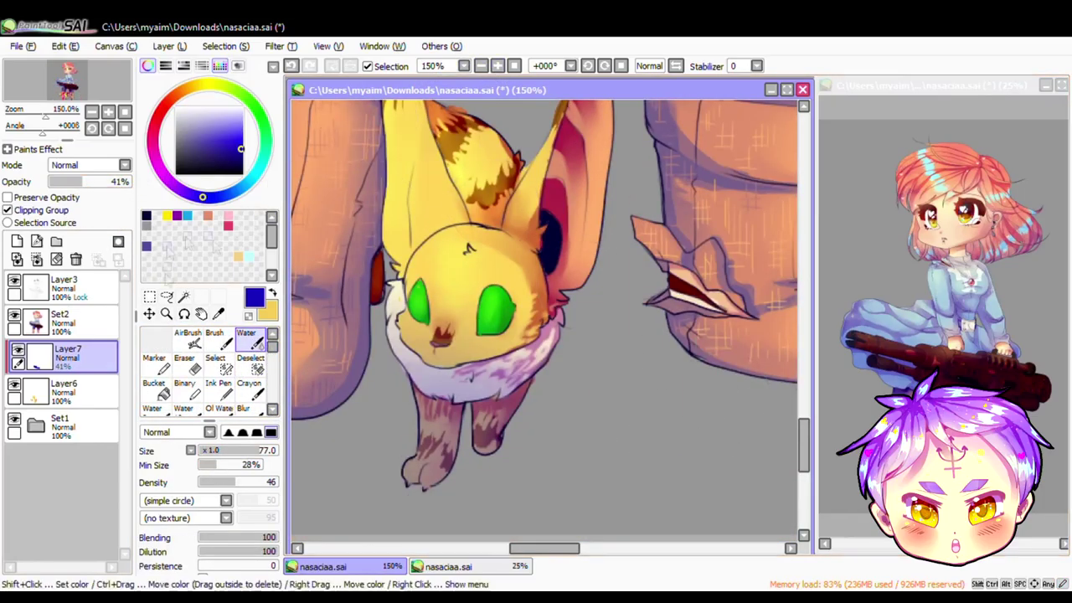
{"action": "left_click", "coordinate": [166, 215]}
{"action": "left_click", "coordinate": [37, 241]}
{"action": "scroll", "coordinate": [209, 369], "scroll_direction": "down", "scroll_amount": 2}
{"action": "left_click", "coordinate": [243, 408]}
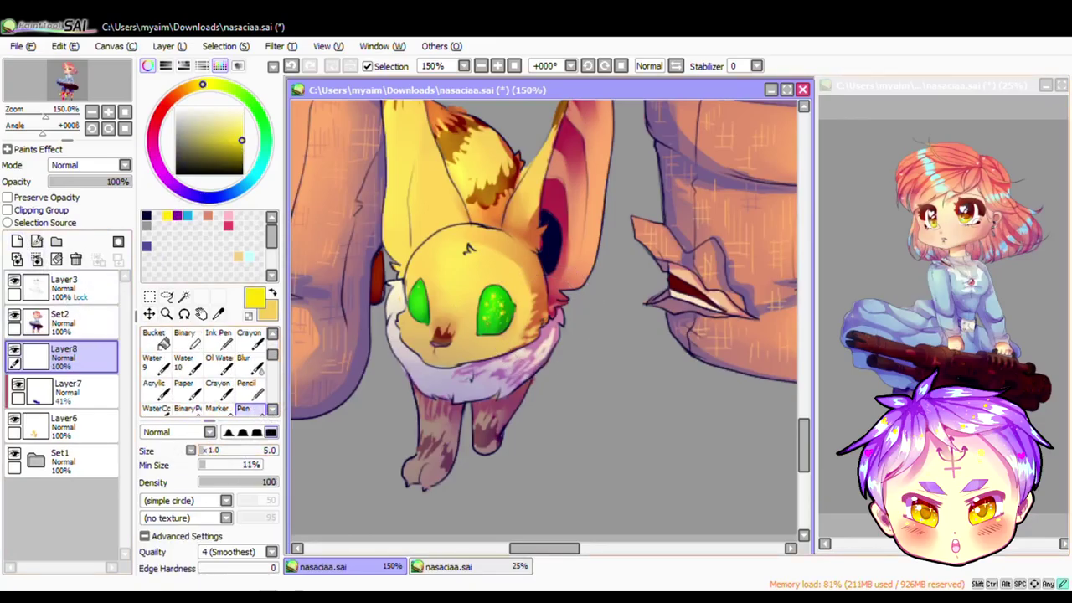
{"action": "left_click", "coordinate": [209, 450]}
{"action": "left_click", "coordinate": [124, 165]}
{"action": "left_click_drag", "start_coordinate": [117, 182], "coordinate": [65, 182]}
Step: On another new layer, draw small white highlights in the creature's eyes and on its forehead with the Pen at size 3
{"action": "left_click", "coordinate": [176, 107]}
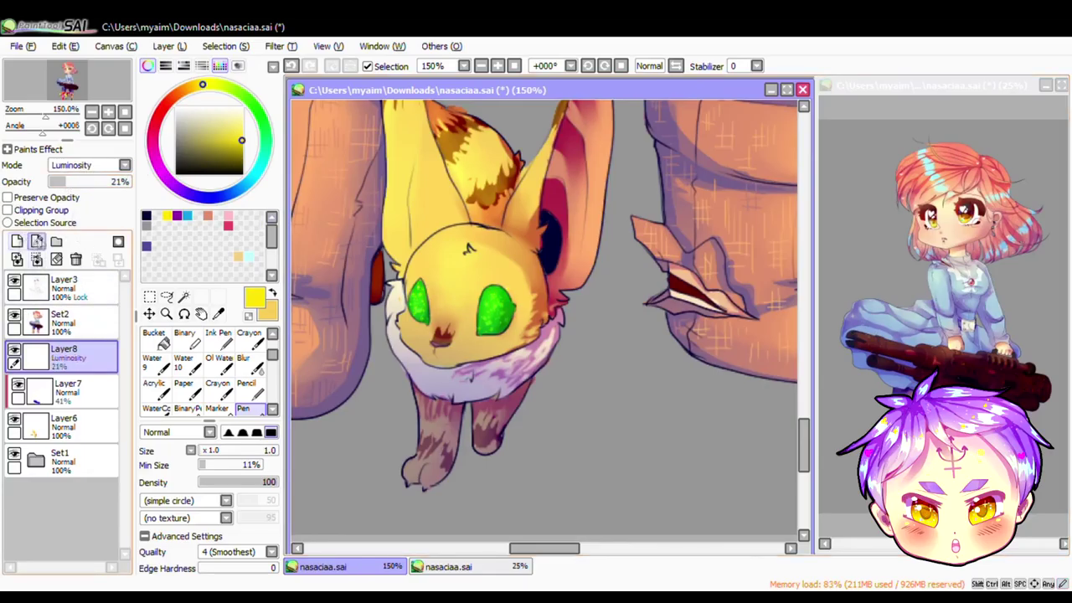
{"action": "left_click", "coordinate": [17, 242]}
{"action": "left_click", "coordinate": [211, 451]}
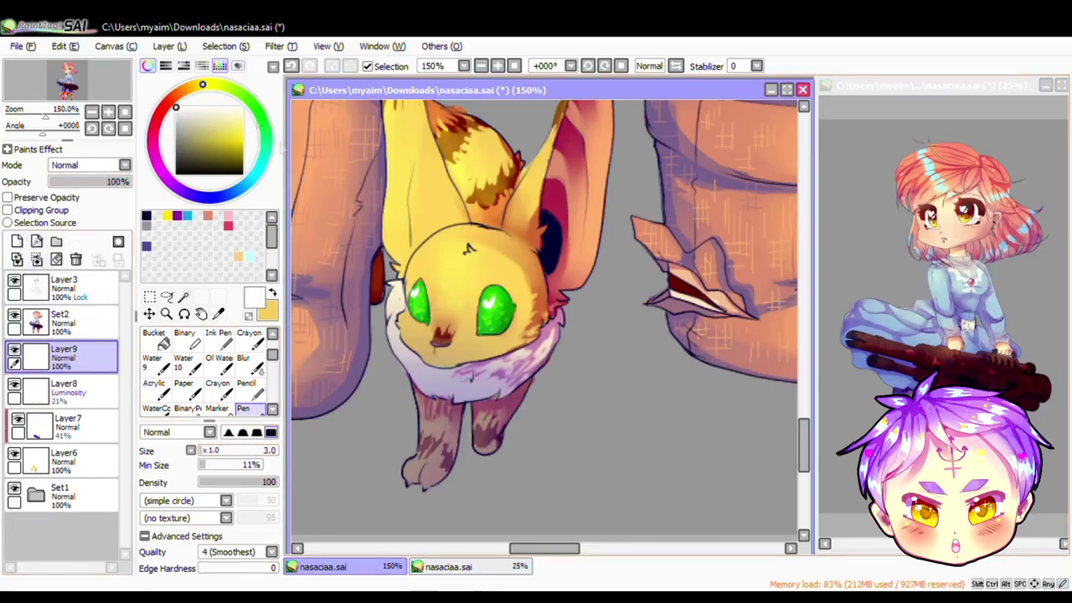
{"action": "left_click_drag", "start_coordinate": [485, 295], "coordinate": [498, 293]}
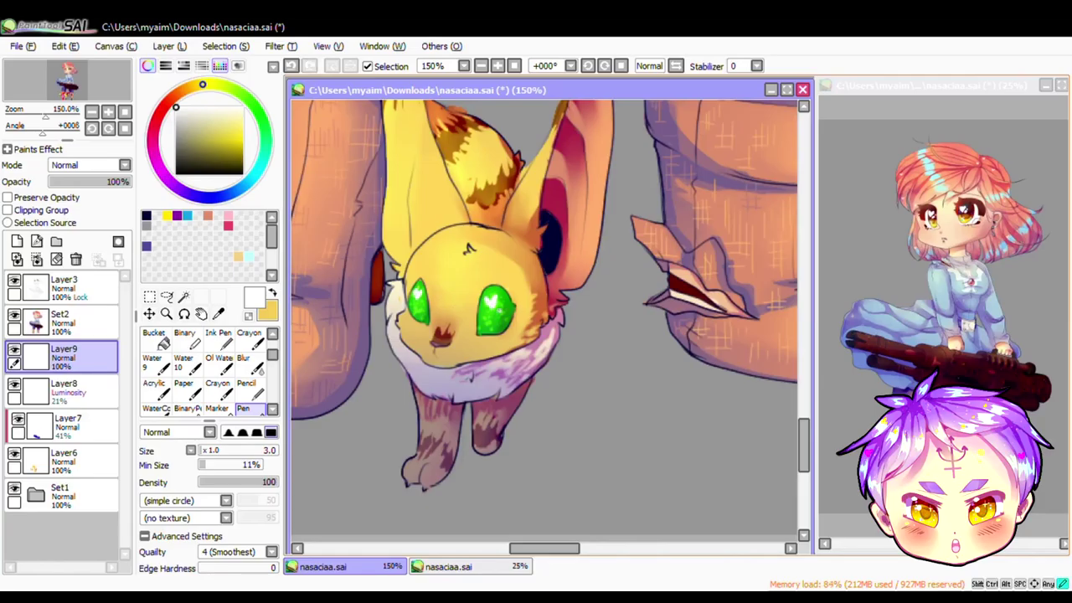
{"action": "left_click_drag", "start_coordinate": [469, 249], "coordinate": [753, 251]}
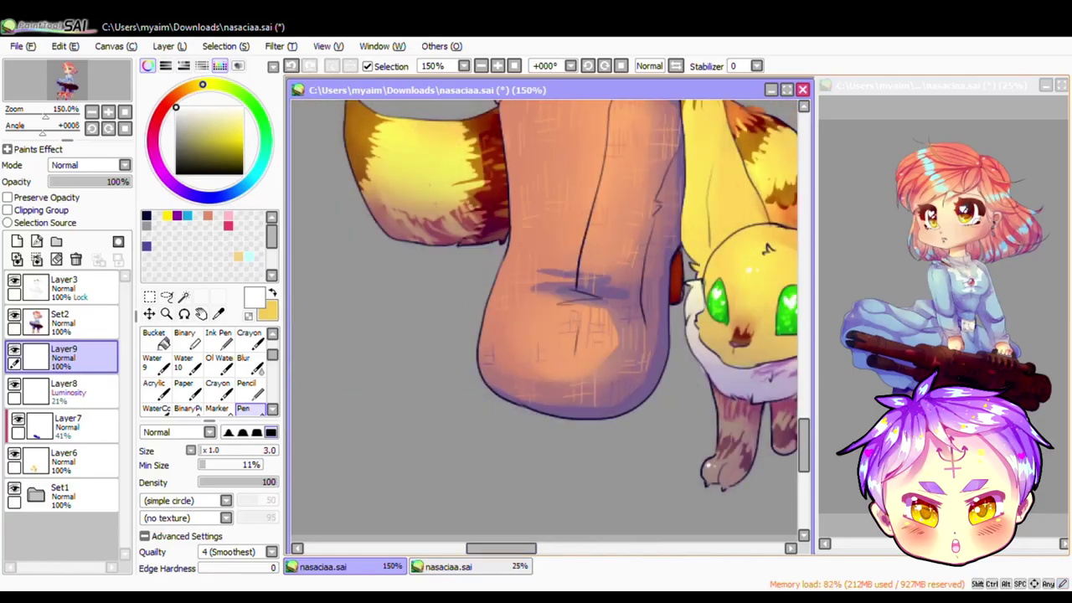
Step: Merge the creature's shading and highlight layers down into Layer6, and merge Set2 down into it as well
{"action": "scroll", "coordinate": [544, 318], "scroll_direction": "down", "scroll_amount": 5}
{"action": "left_click", "coordinate": [63, 385]}
{"action": "key", "text": "Delete"}
{"action": "left_click", "coordinate": [65, 383]}
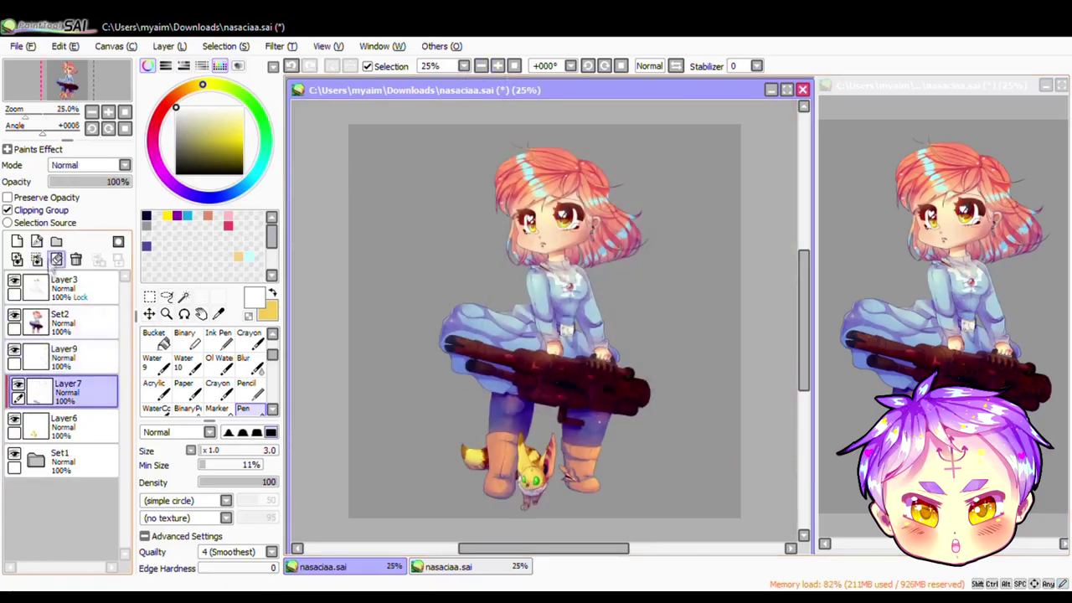
{"action": "key", "text": "Delete"}
{"action": "key", "text": "Delete"}
{"action": "scroll", "coordinate": [565, 478], "scroll_direction": "up", "scroll_amount": 3}
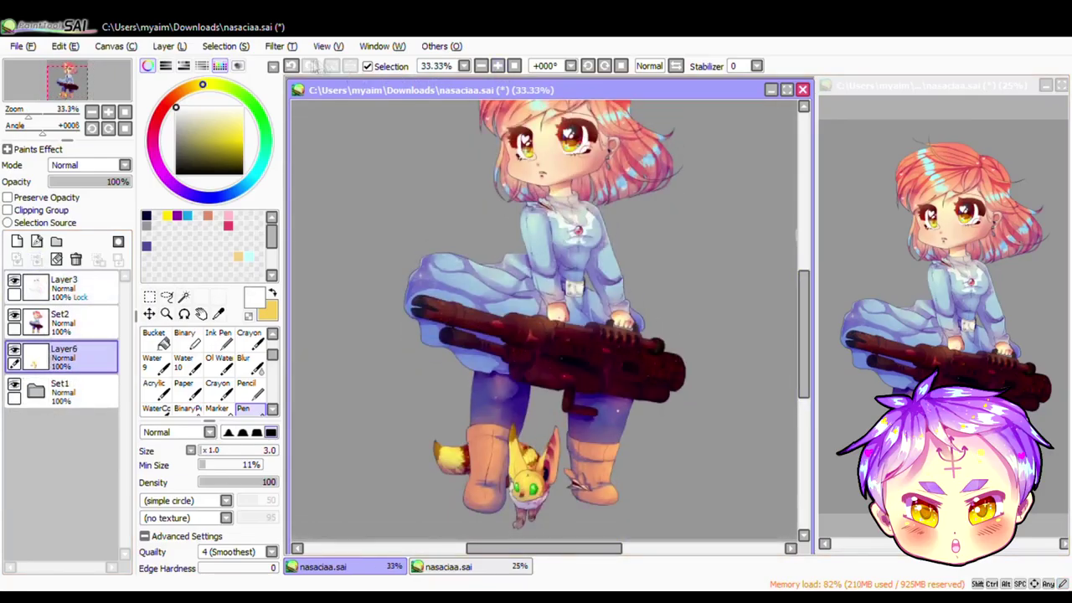
{"action": "left_click", "coordinate": [63, 319]}
{"action": "left_click", "coordinate": [37, 259]}
Step: Clean up the artwork around the creature's ears on Layer6 with the Eraser at size 4
{"action": "scroll", "coordinate": [201, 368], "scroll_direction": "up", "scroll_amount": 1}
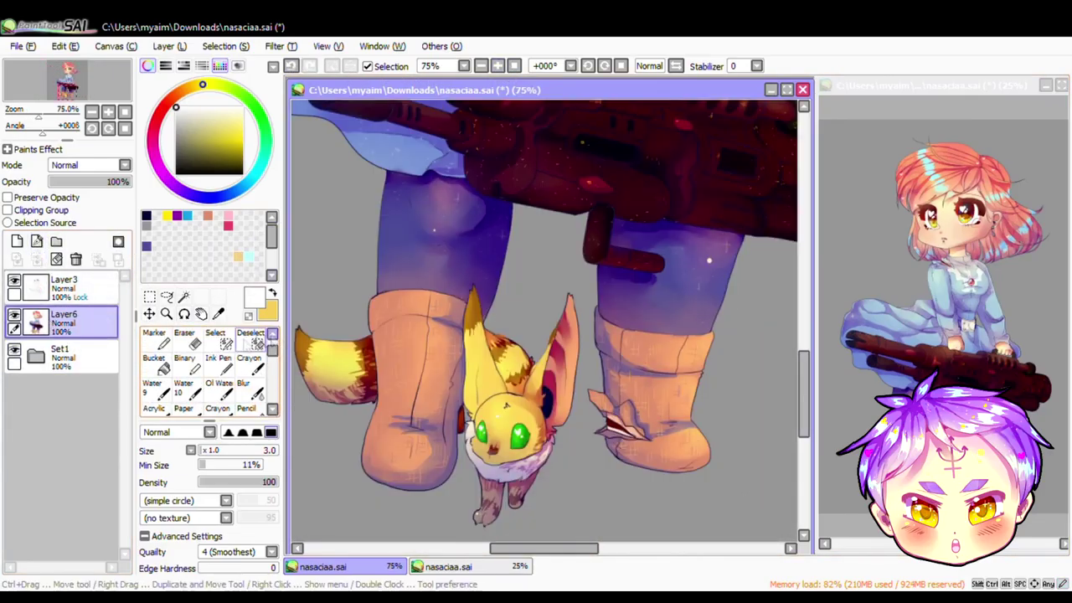
{"action": "left_click", "coordinate": [184, 339]}
{"action": "scroll", "coordinate": [523, 342], "scroll_direction": "up", "scroll_amount": 2}
{"action": "key", "text": "bracketleft"}
{"action": "key", "text": "bracketleft"}
{"action": "key", "text": "bracketleft"}
{"action": "key", "text": "bracketleft"}
{"action": "key", "text": "bracketleft"}
{"action": "key", "text": "bracketleft"}
{"action": "key", "text": "bracketleft"}
{"action": "key", "text": "bracketleft"}
{"action": "key", "text": "bracketleft"}
{"action": "key", "text": "bracketleft"}
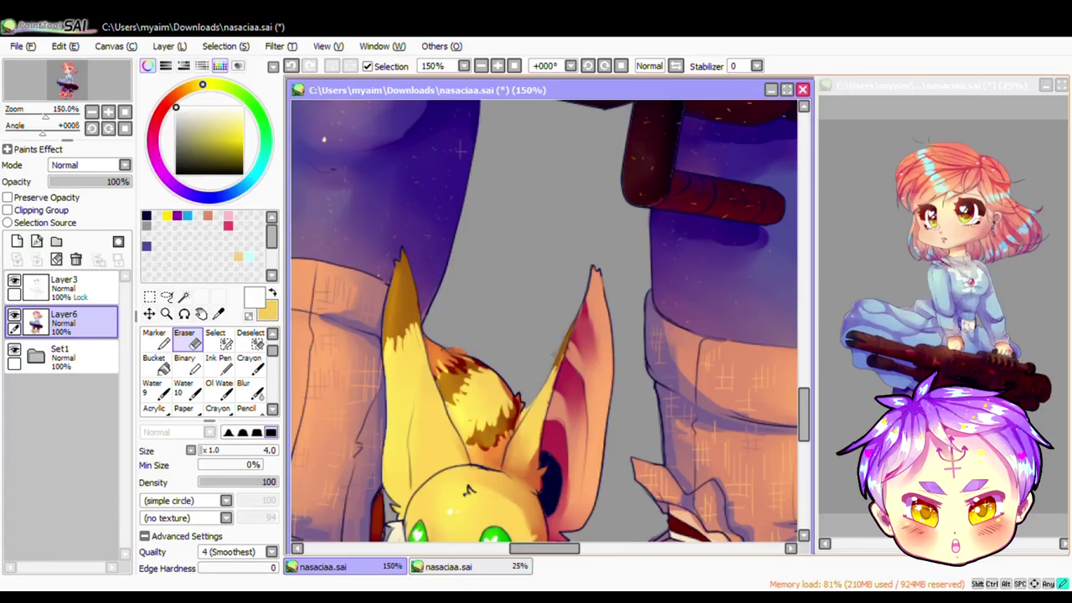
{"action": "scroll", "coordinate": [468, 490], "scroll_direction": "down", "scroll_amount": 5}
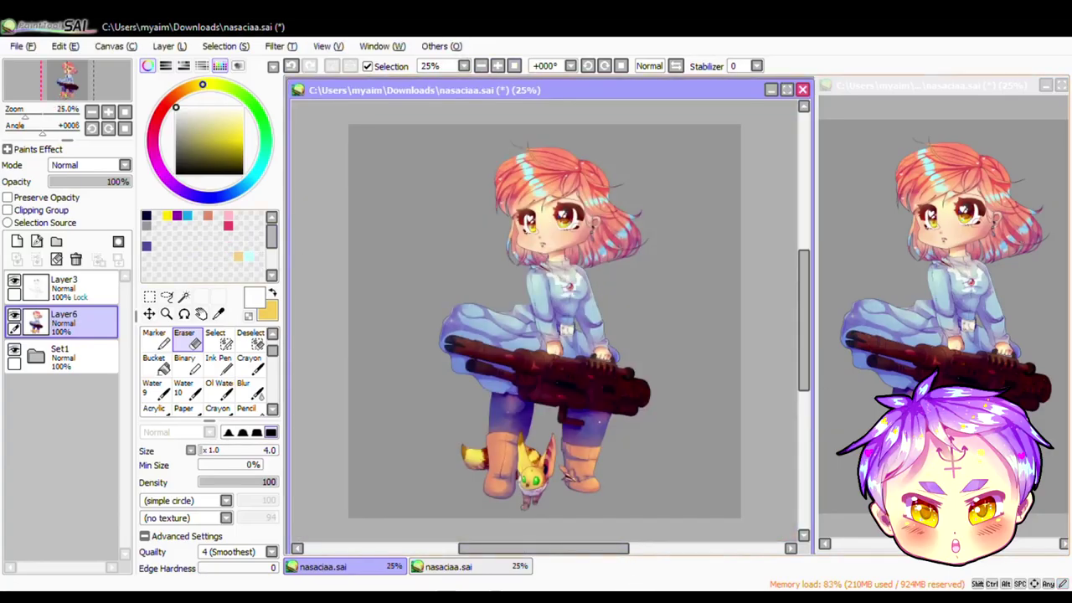
Step: Select the tear shapes beneath both of the girl's eyes on Layer3 with the Magic Wand, using a transparency difference of 15
{"action": "left_click", "coordinate": [498, 65]}
{"action": "left_click", "coordinate": [183, 296]}
{"action": "left_click", "coordinate": [62, 285]}
{"action": "left_click", "coordinate": [503, 285]}
{"action": "left_click", "coordinate": [290, 66]}
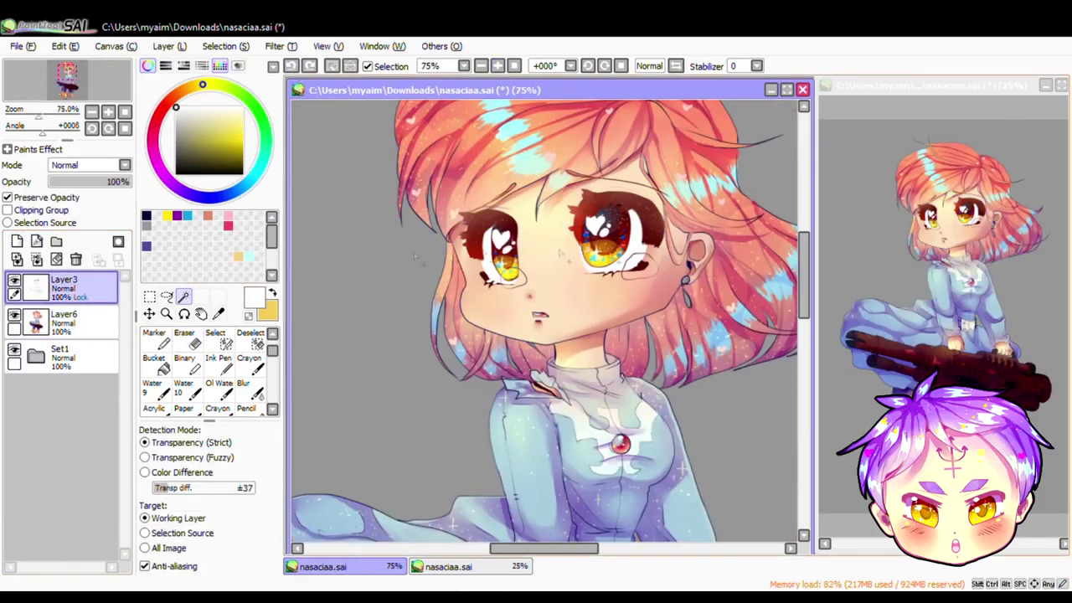
{"action": "left_click", "coordinate": [309, 66]}
{"action": "left_click", "coordinate": [515, 283]}
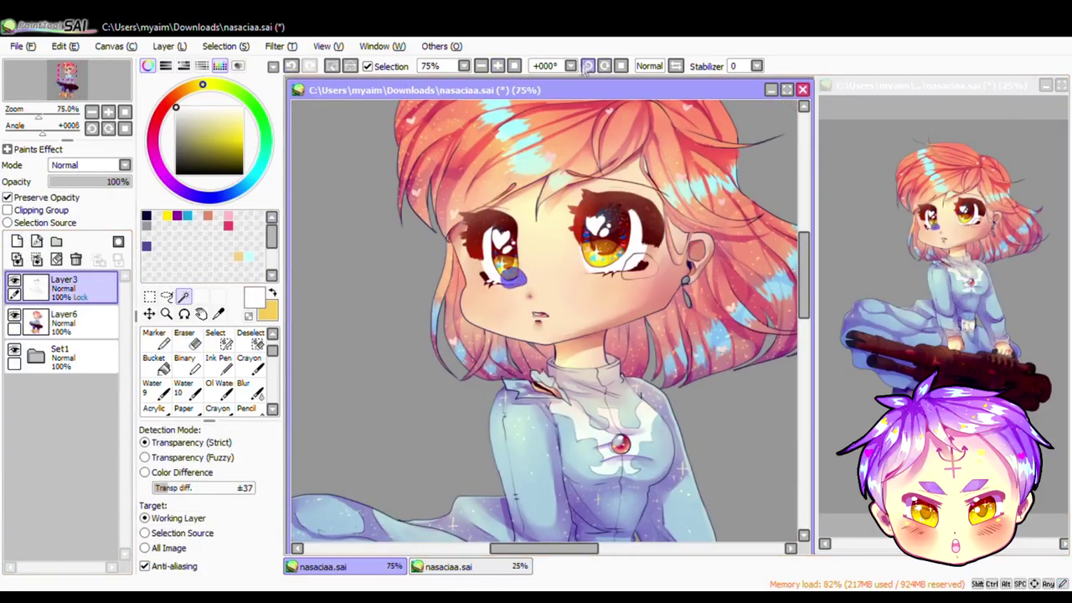
{"action": "left_click", "coordinate": [497, 65]}
{"action": "left_click_drag", "start_coordinate": [204, 487], "coordinate": [167, 487]}
{"action": "left_click", "coordinate": [750, 197]}
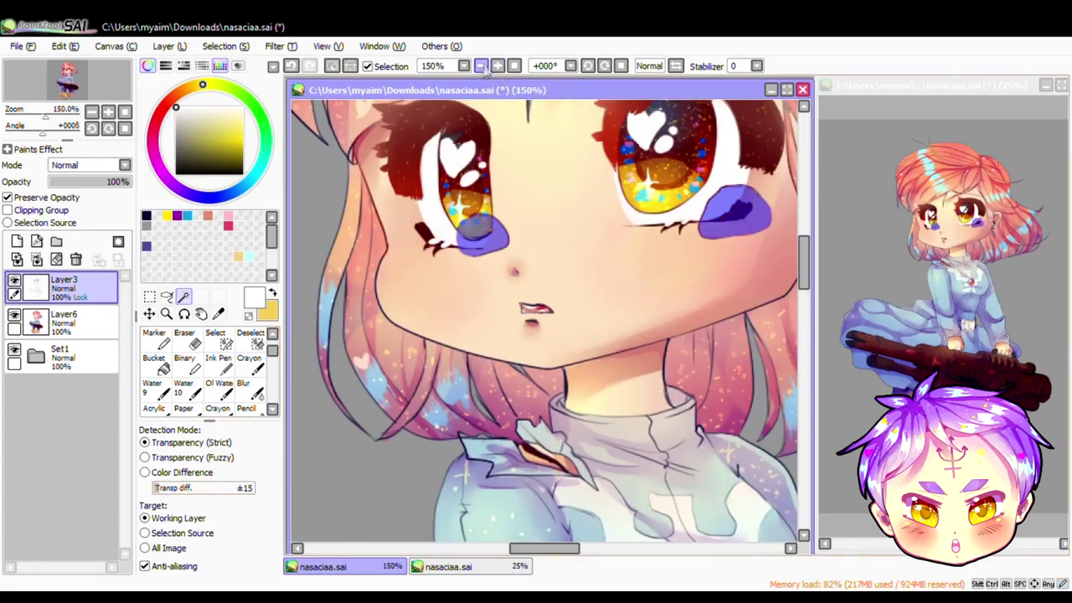
Step: Fill the selected tears with light blue on a new layer above Layer6 and set that layer to Shade mode at 32% opacity
{"action": "left_click", "coordinate": [480, 66]}
{"action": "left_click", "coordinate": [63, 319]}
{"action": "left_click", "coordinate": [17, 241]}
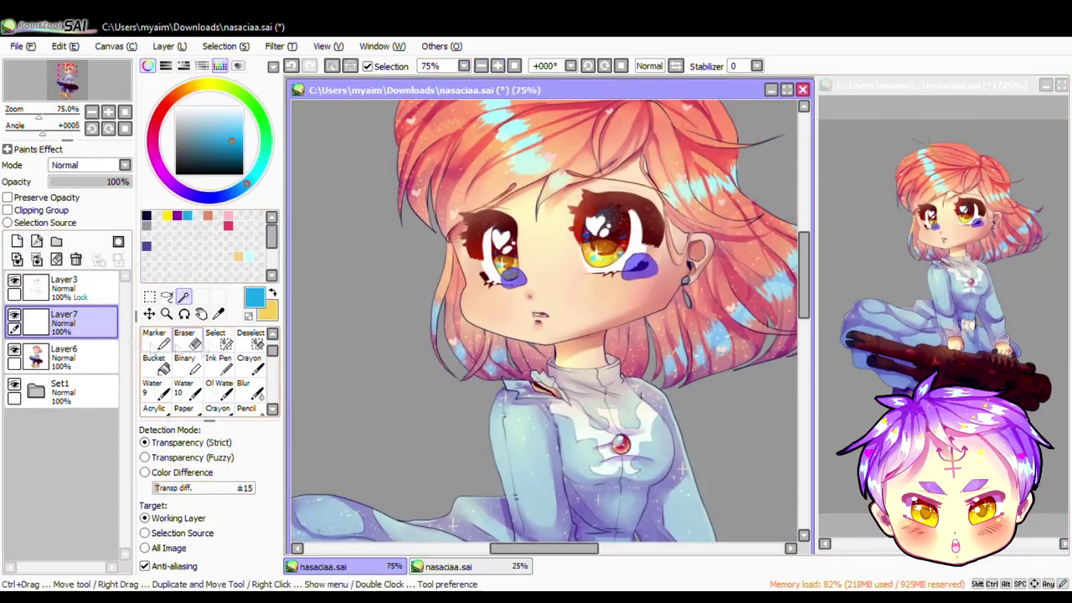
{"action": "left_click", "coordinate": [153, 360]}
{"action": "left_click", "coordinate": [512, 278]}
{"action": "left_click", "coordinate": [641, 266]}
{"action": "left_click_drag", "start_coordinate": [89, 186], "coordinate": [71, 187]}
{"action": "scroll", "coordinate": [83, 165], "scroll_direction": "down", "scroll_amount": 5}
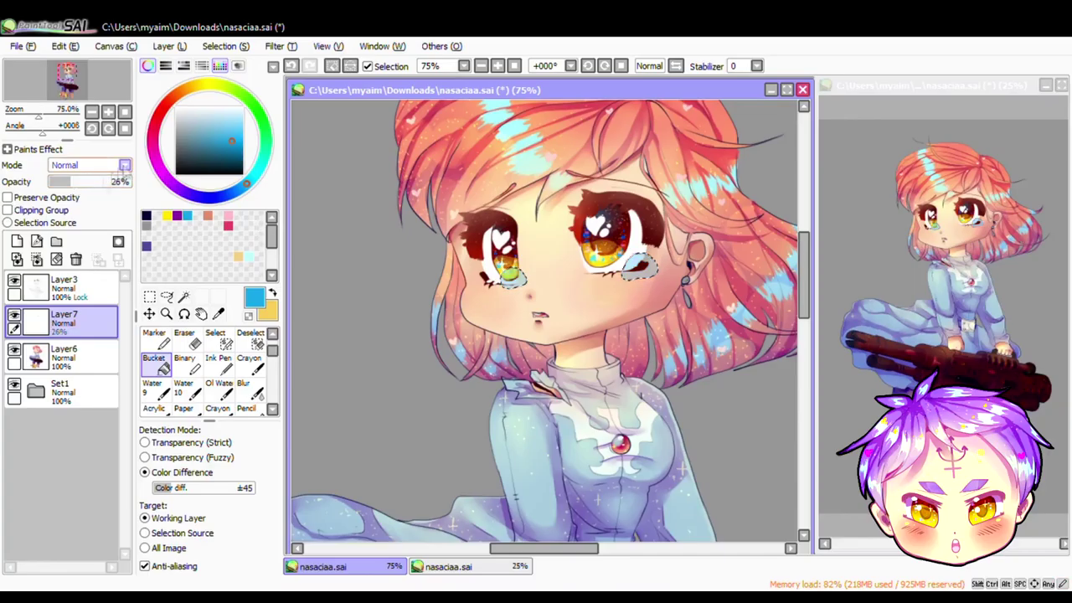
Step: Airbrush yellow at size 10 over the tears on a new layer and set it to Luminosity mode with 32% opacity
{"action": "left_click", "coordinate": [16, 241]}
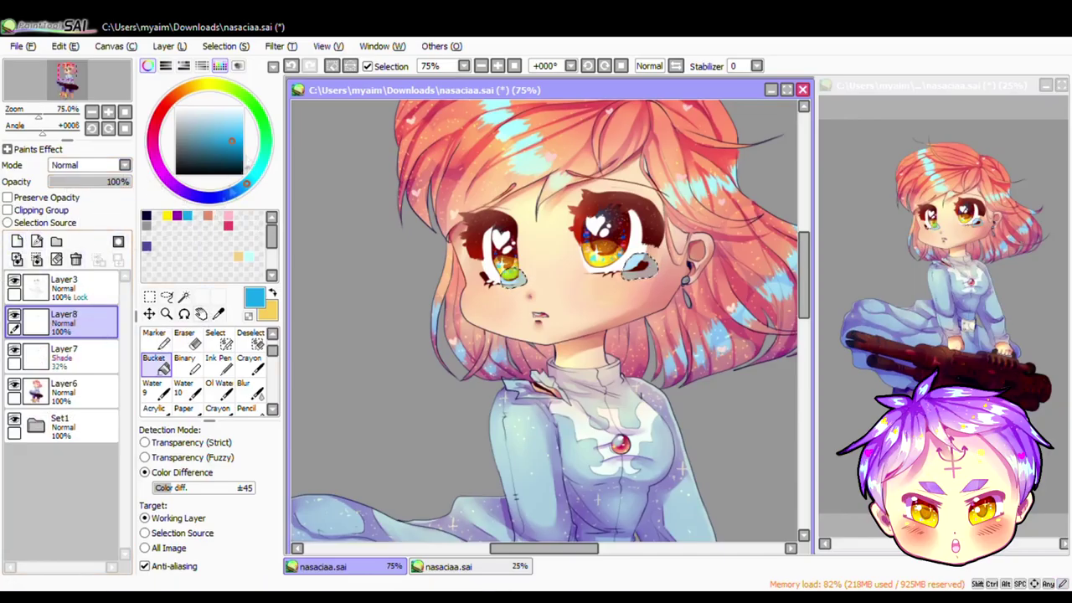
{"action": "left_click", "coordinate": [166, 215]}
{"action": "key", "text": "v"}
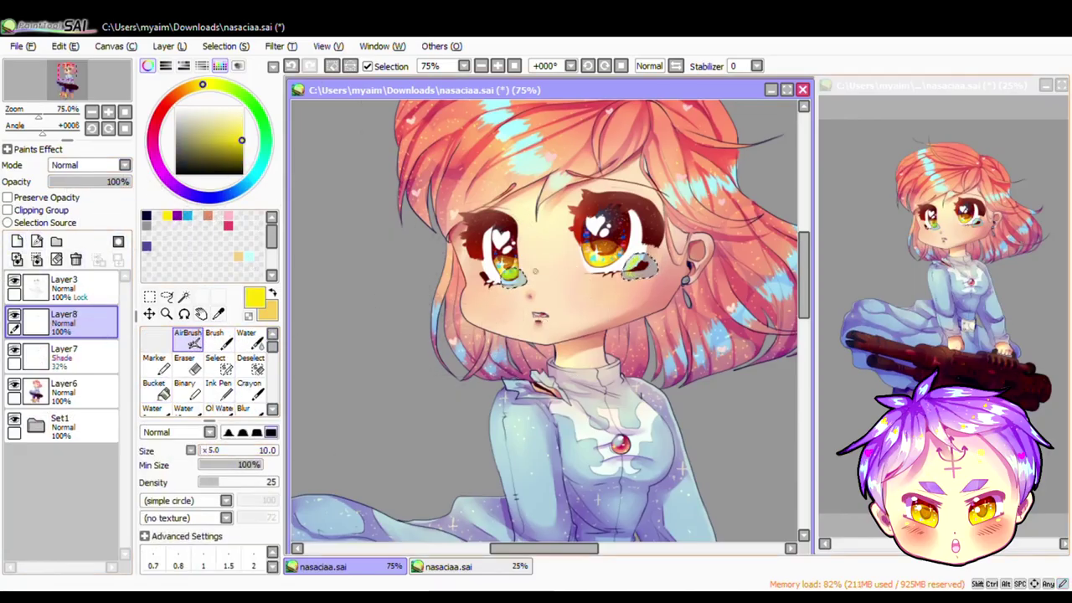
{"action": "scroll", "coordinate": [84, 165], "scroll_direction": "down", "scroll_amount": 4}
{"action": "left_click_drag", "start_coordinate": [109, 182], "coordinate": [74, 182]}
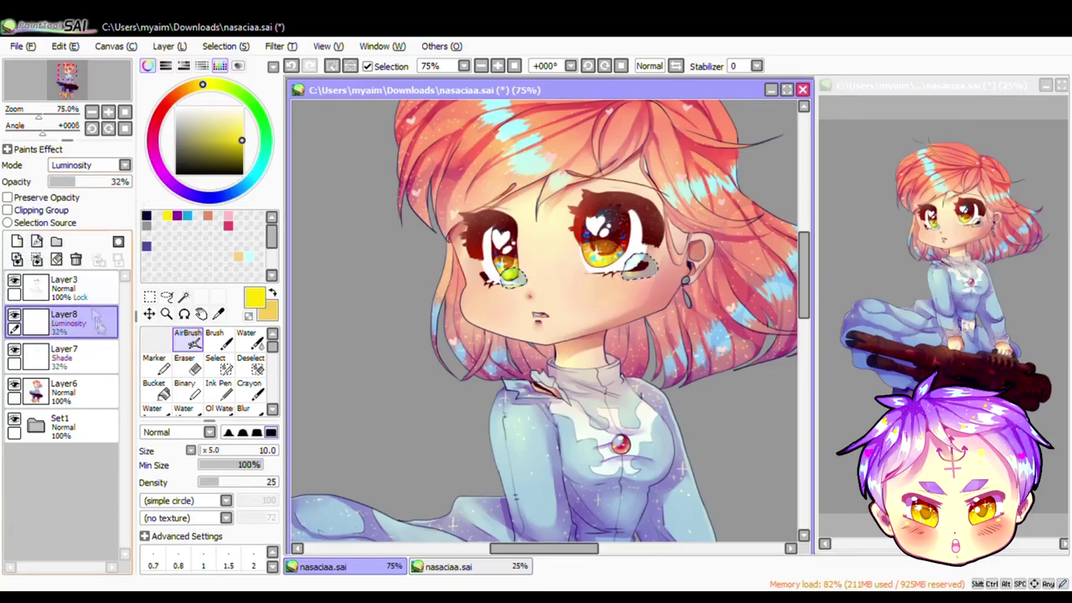
Step: Airbrush white over the tears on a new layer at 21% opacity and lower Layer7's opacity to 13%
{"action": "left_click", "coordinate": [17, 241]}
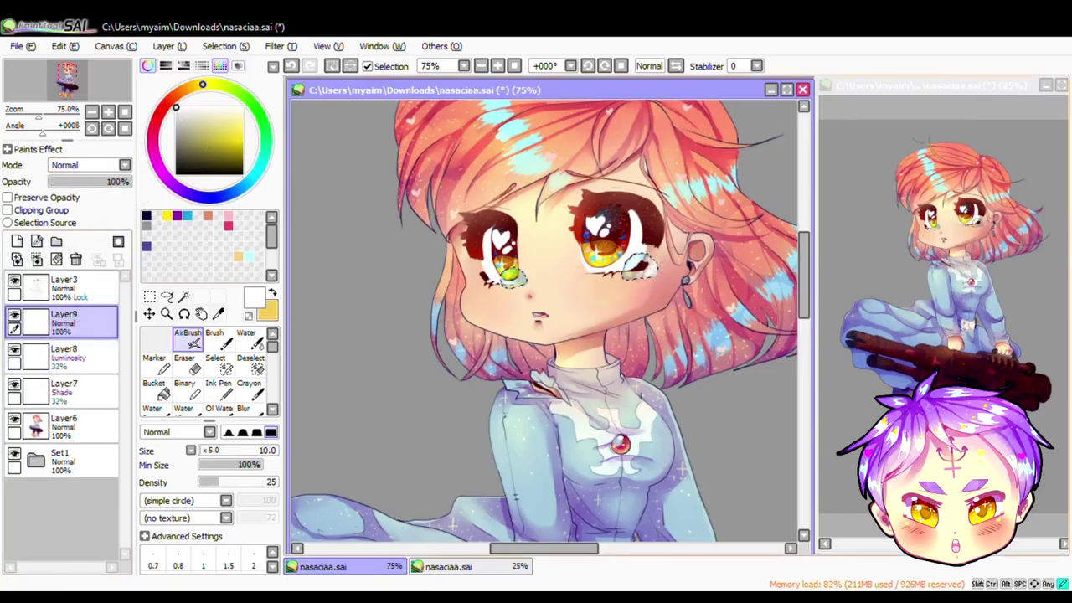
{"action": "left_click_drag", "start_coordinate": [126, 181], "coordinate": [60, 181]}
{"action": "left_click", "coordinate": [62, 356]}
{"action": "left_click", "coordinate": [63, 390]}
Step: Merge the three tear layers down into Layer6 and clear the selection
{"action": "key", "text": "ctrl+z"}
{"action": "key", "text": "ctrl+z"}
{"action": "key", "text": "ctrl+z"}
{"action": "key", "text": "ctrl+z"}
{"action": "key", "text": "ctrl+z"}
{"action": "key", "text": "ctrl+z"}
{"action": "key", "text": "ctrl+z"}
{"action": "key", "text": "ctrl+z"}
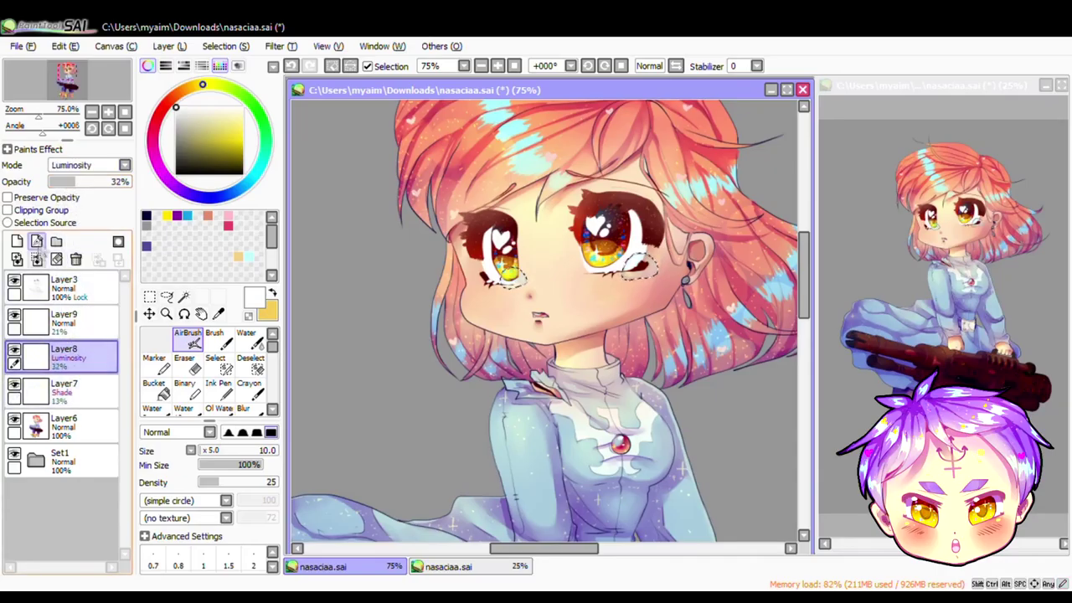
{"action": "left_click", "coordinate": [166, 296]}
{"action": "scroll", "coordinate": [474, 289], "scroll_direction": "up", "scroll_amount": 1}
{"action": "scroll", "coordinate": [474, 288], "scroll_direction": "down", "scroll_amount": 3}
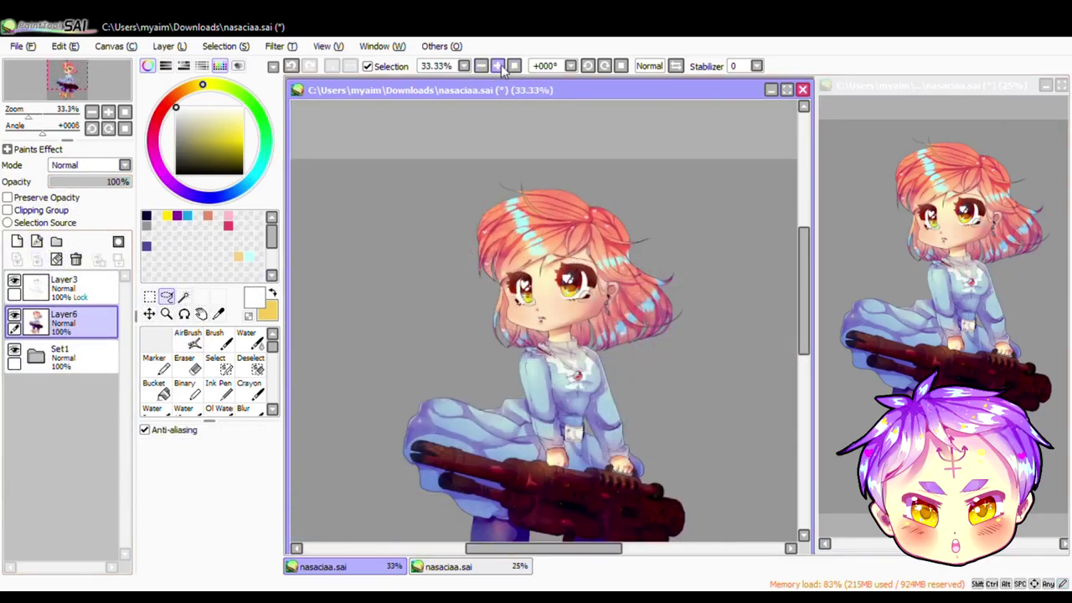
Step: Fill the reselected tears with white on a new layer at 41% opacity and merge it down into Layer6
{"action": "scroll", "coordinate": [473, 289], "scroll_direction": "up", "scroll_amount": 3}
{"action": "left_click", "coordinate": [154, 386]}
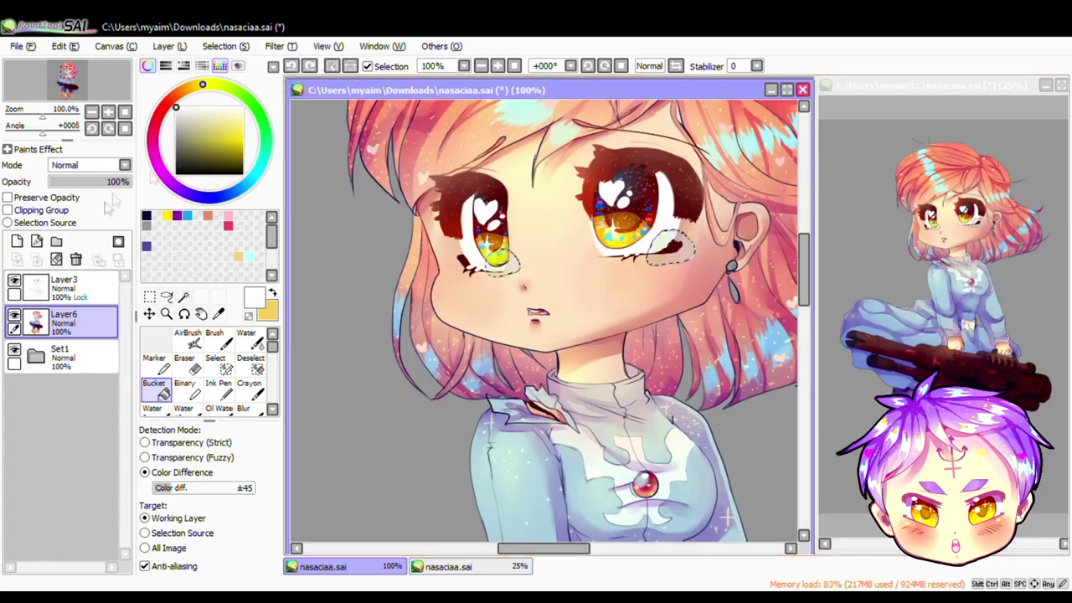
{"action": "left_click", "coordinate": [17, 242]}
{"action": "mouse_move", "coordinate": [126, 182]}
{"action": "left_mouse_down"}
{"action": "mouse_move", "coordinate": [69, 181]}
{"action": "mouse_move", "coordinate": [82, 181]}
{"action": "left_mouse_up"}
{"action": "left_click", "coordinate": [167, 296]}
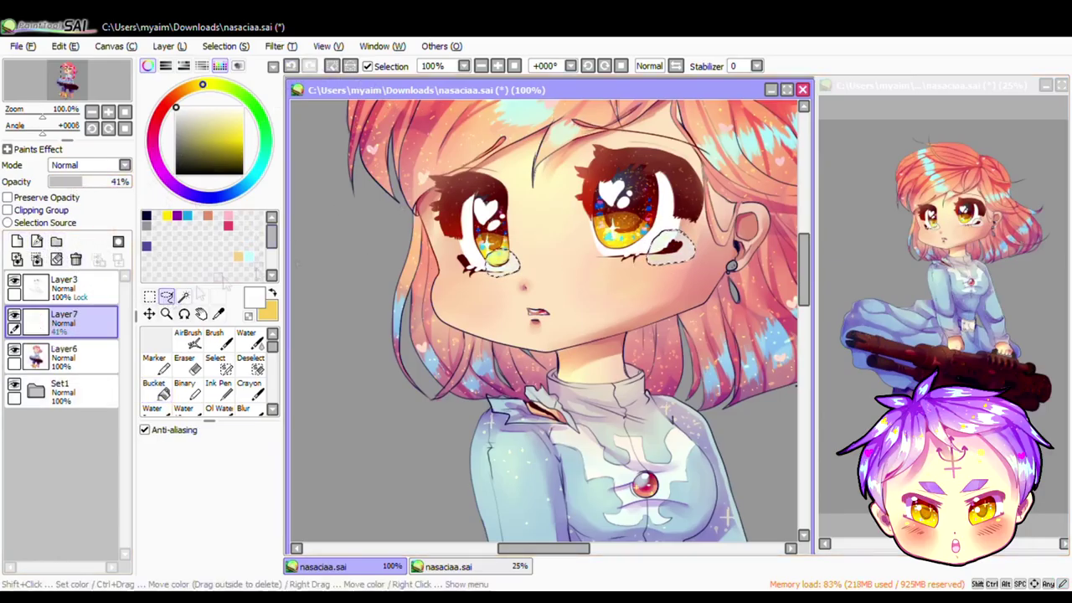
{"action": "scroll", "coordinate": [523, 126], "scroll_direction": "down", "scroll_amount": 5}
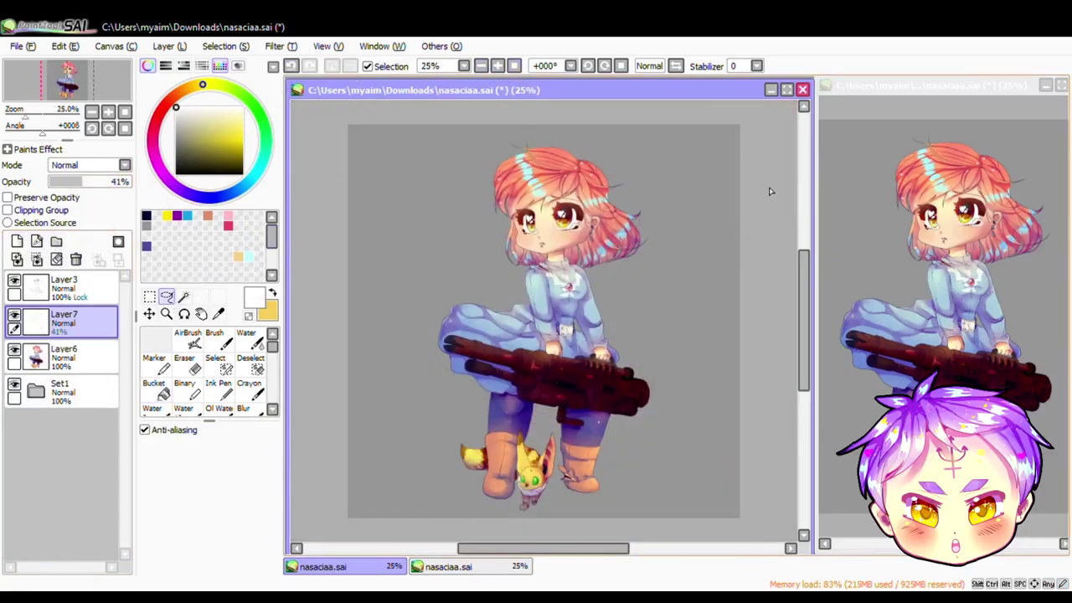
{"action": "left_click", "coordinate": [36, 259]}
Step: Create a new layer clipped to Layer6, sample the brooch's red and darken it, and set the AirBrush size to 45
{"action": "left_click", "coordinate": [16, 241]}
{"action": "left_click", "coordinate": [8, 210]}
{"action": "scroll", "coordinate": [544, 322], "scroll_direction": "up", "scroll_amount": 3}
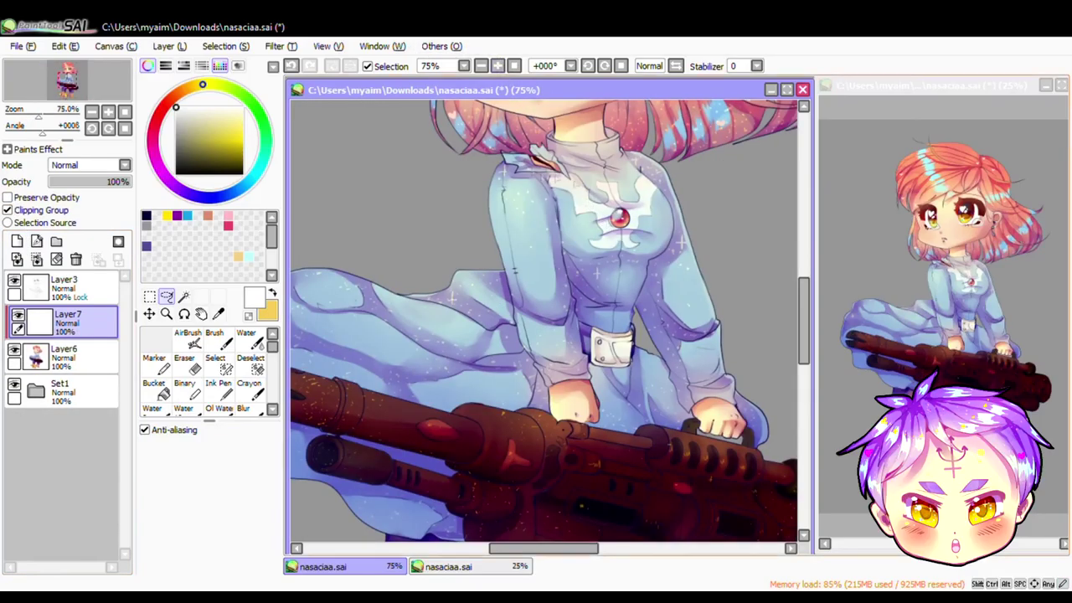
{"action": "left_click", "coordinate": [621, 219], "text": "alt"}
{"action": "scroll", "coordinate": [544, 322], "scroll_direction": "up", "scroll_amount": 1}
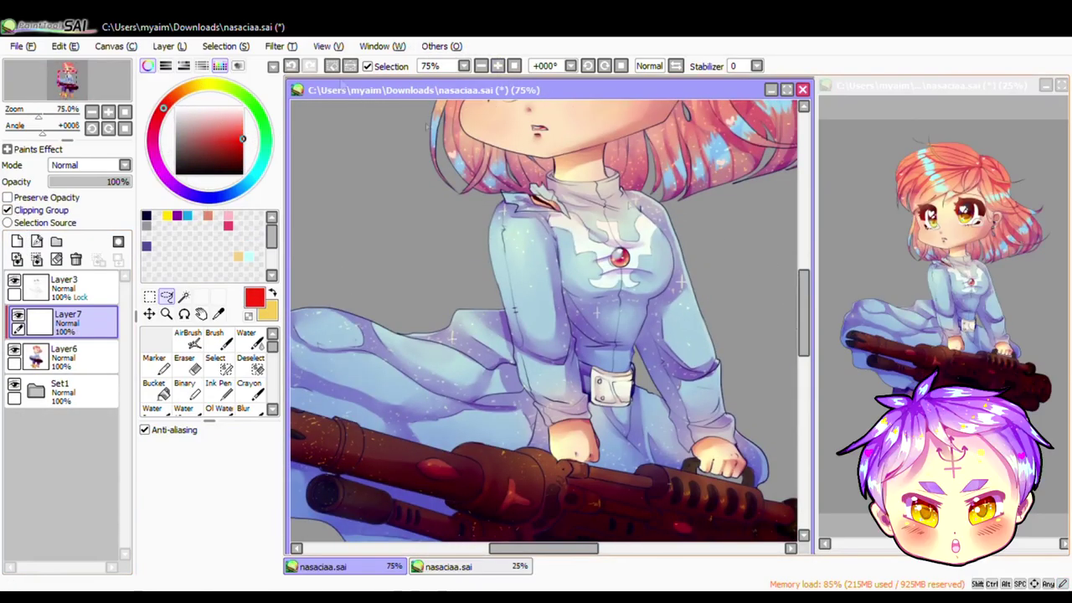
{"action": "left_click", "coordinate": [221, 155]}
{"action": "left_click", "coordinate": [187, 339]}
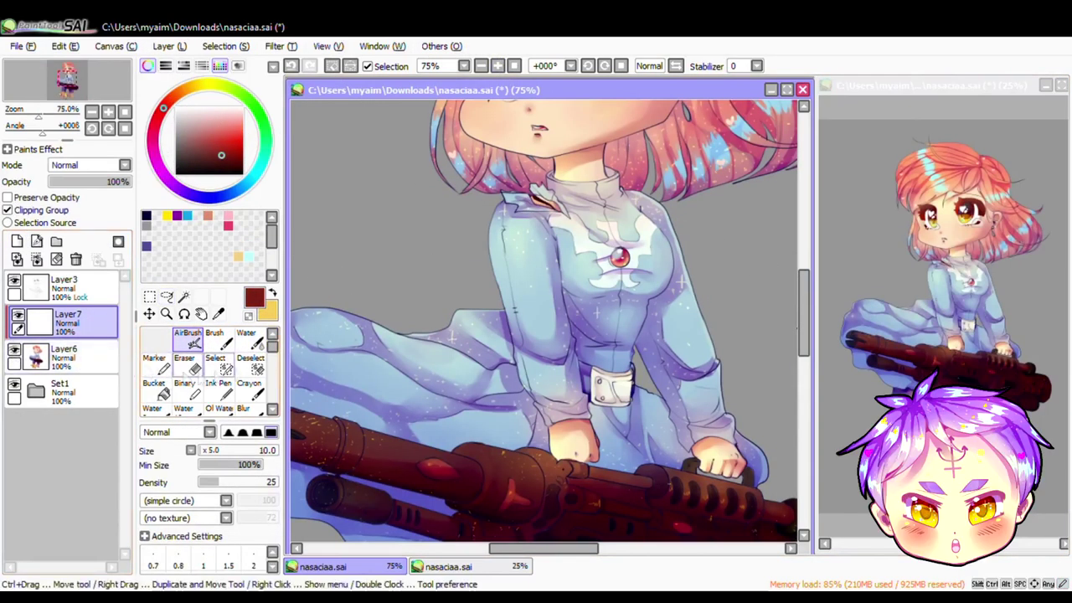
{"action": "key", "text": "bracketright"}
{"action": "key", "text": "bracketright"}
{"action": "key", "text": "bracketright"}
{"action": "key", "text": "bracketright"}
{"action": "key", "text": "bracketright"}
{"action": "key", "text": "bracketright"}
{"action": "key", "text": "bracketright"}
{"action": "key", "text": "bracketright"}
{"action": "key", "text": "bracketright"}
{"action": "left_click", "coordinate": [7, 198]}
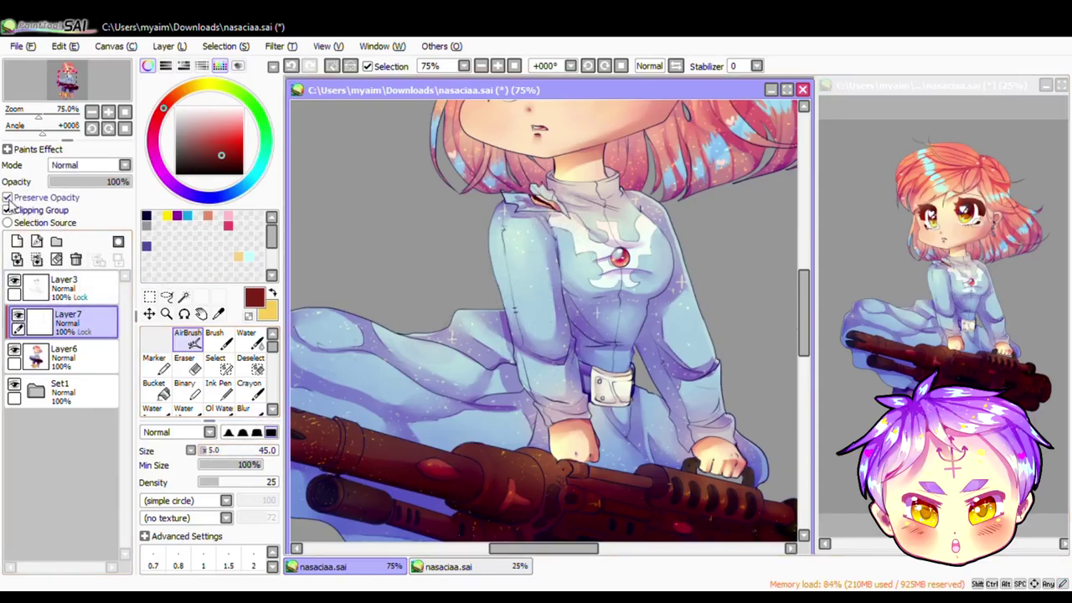
{"action": "left_click", "coordinate": [8, 210]}
{"action": "key", "text": "n"}
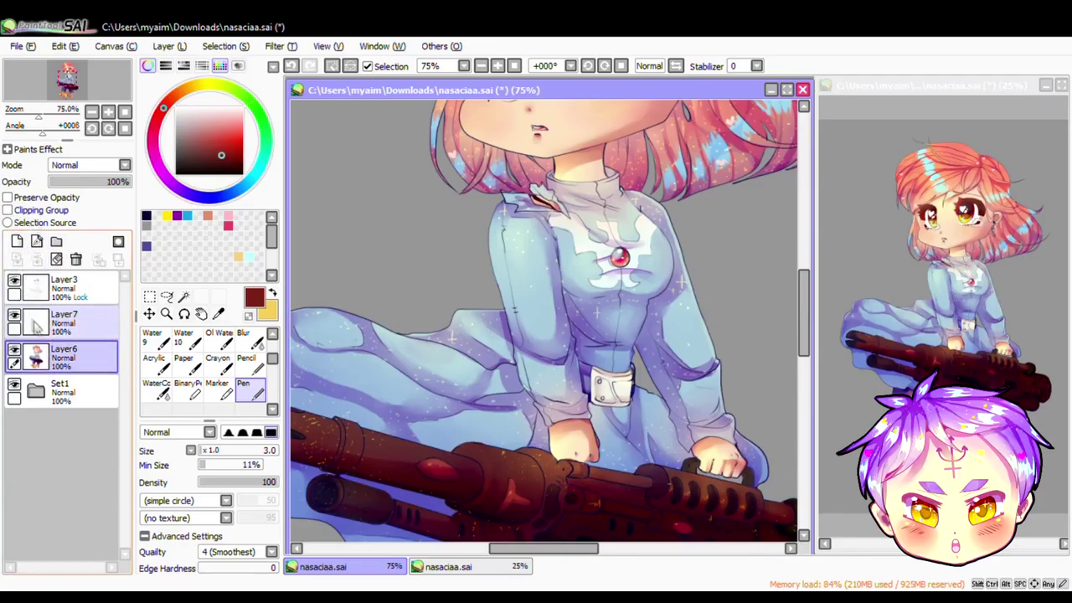
{"action": "left_click", "coordinate": [166, 296]}
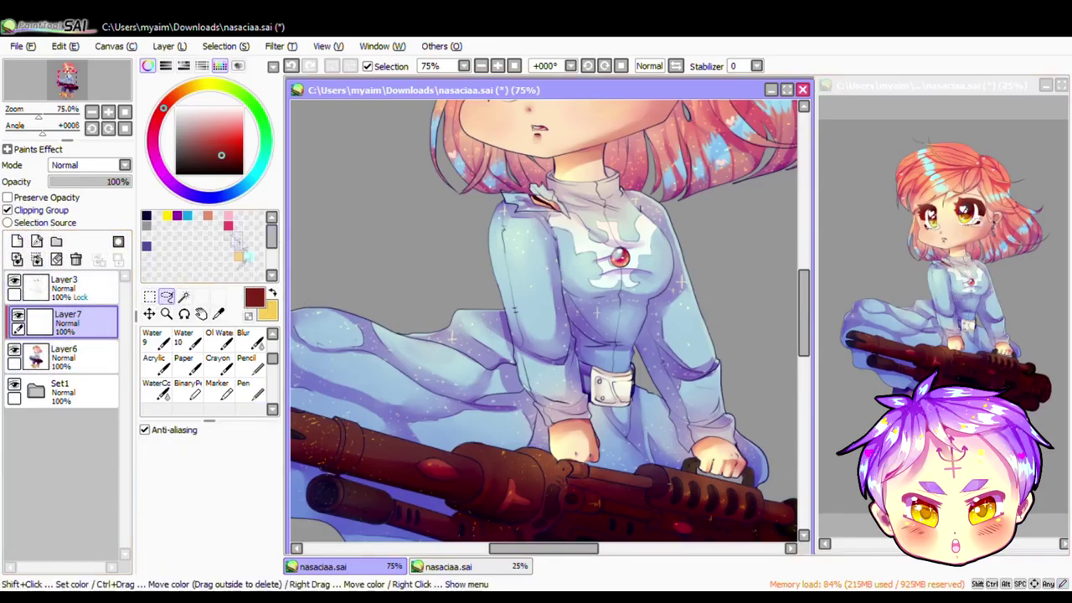
Step: Airbrush dark red stains around the torn shoulder and the torn patch on the boot, and switch to the Water tool
{"action": "key", "text": "v"}
{"action": "mouse_move", "coordinate": [578, 189]}
{"action": "left_mouse_down"}
{"action": "mouse_move", "coordinate": [504, 238]}
{"action": "mouse_move", "coordinate": [552, 189]}
{"action": "mouse_move", "coordinate": [519, 251]}
{"action": "left_mouse_up"}
{"action": "scroll", "coordinate": [597, 276], "scroll_direction": "down", "scroll_amount": 6}
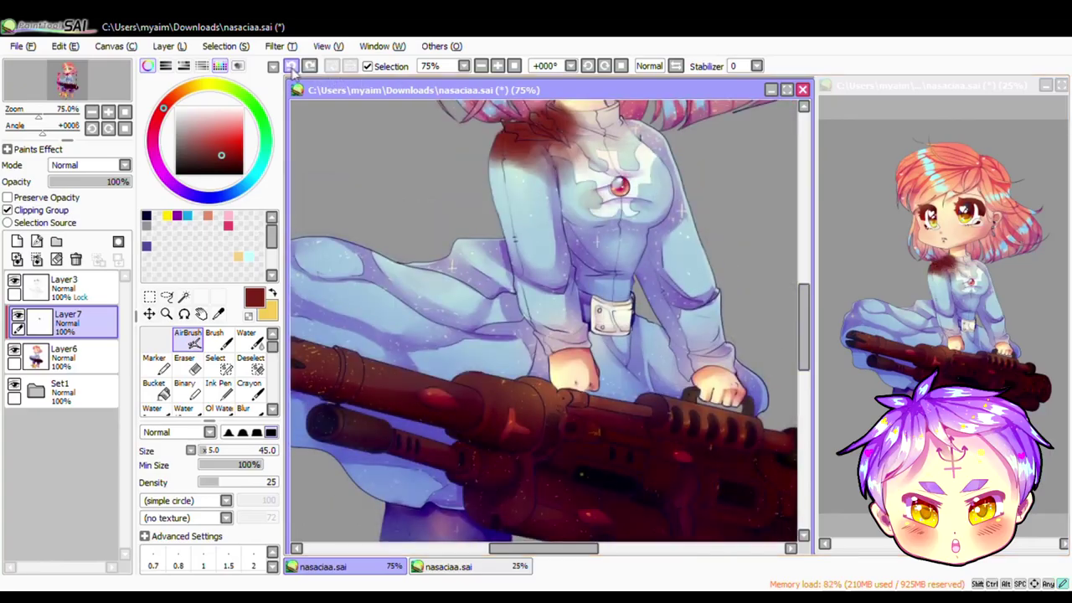
{"action": "left_click", "coordinate": [245, 337]}
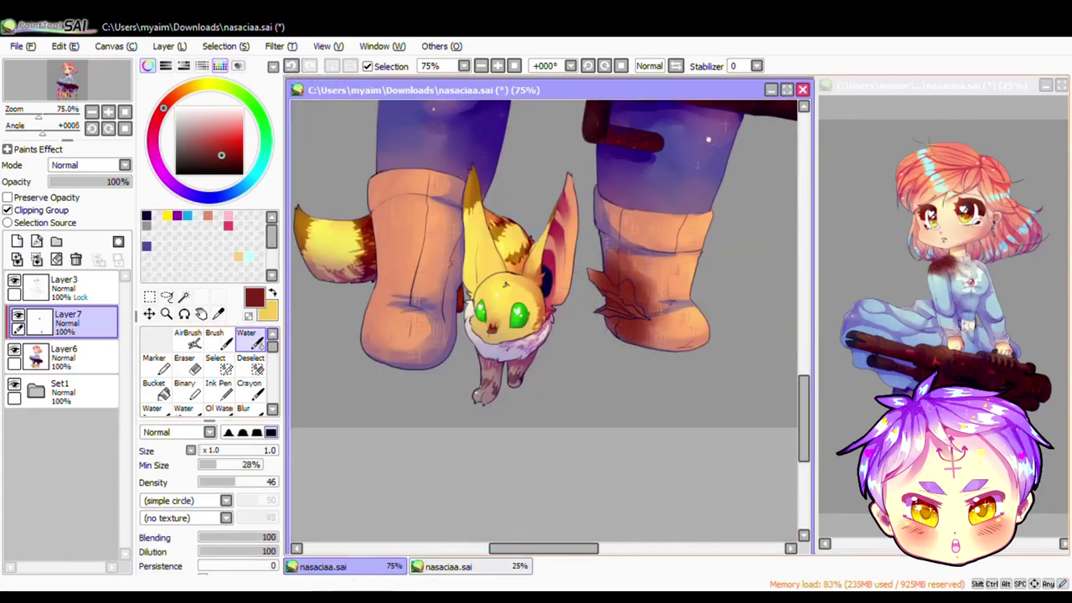
Step: Blend the dark red stain around the torn shoulder into the dress with the Water tool
{"action": "scroll", "coordinate": [544, 318], "scroll_direction": "up", "scroll_amount": 6}
{"action": "left_click_drag", "start_coordinate": [586, 272], "coordinate": [503, 305]}
{"action": "left_click_drag", "start_coordinate": [586, 209], "coordinate": [553, 293]}
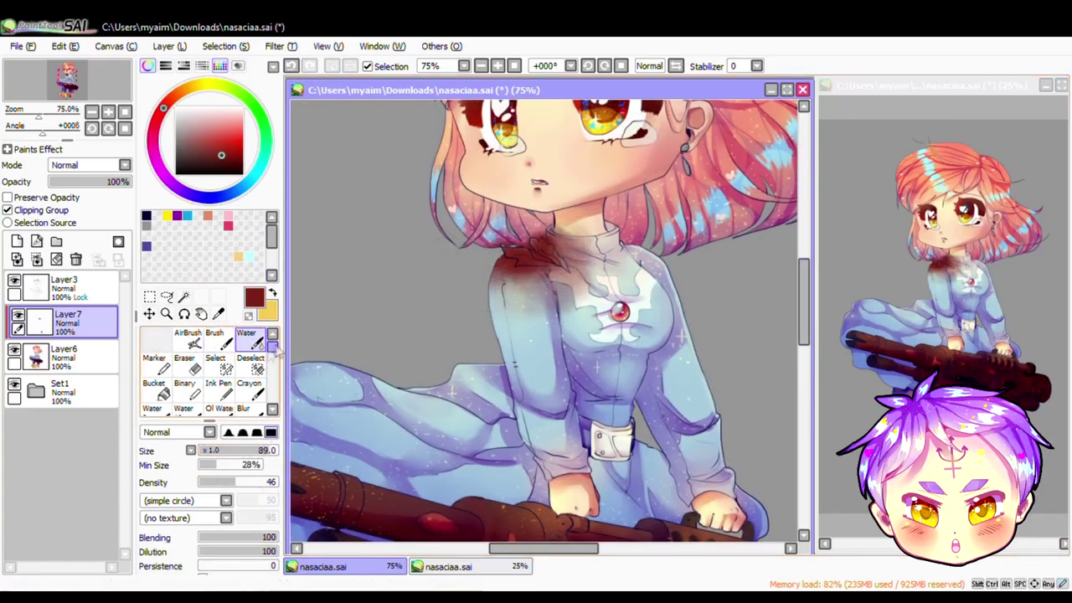
Step: Erase small spots from the shoulder and boot stains, and clear the stain inside the boot's torn patch, using the Eraser at size 45
{"action": "key", "text": "e"}
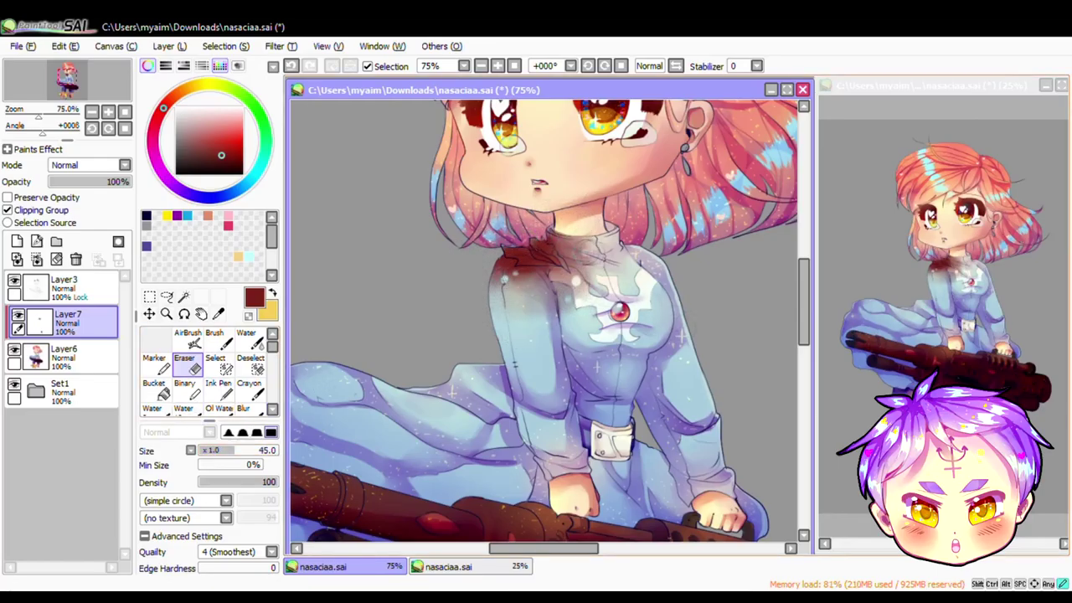
{"action": "scroll", "coordinate": [636, 335], "scroll_direction": "down", "scroll_amount": 6}
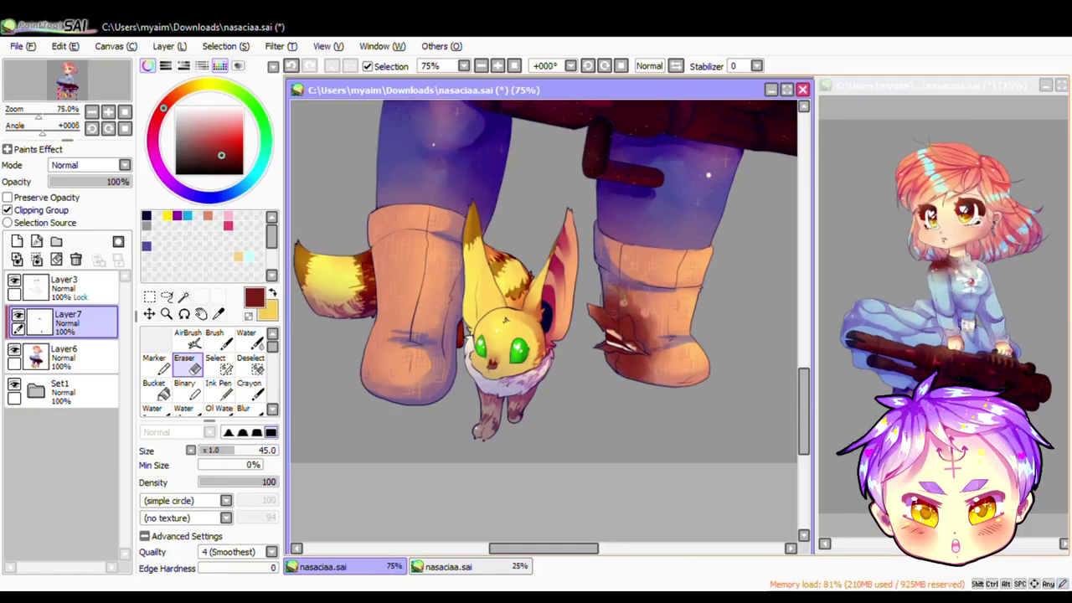
{"action": "scroll", "coordinate": [728, 329], "scroll_direction": "up", "scroll_amount": 3}
{"action": "scroll", "coordinate": [540, 310], "scroll_direction": "up", "scroll_amount": 4}
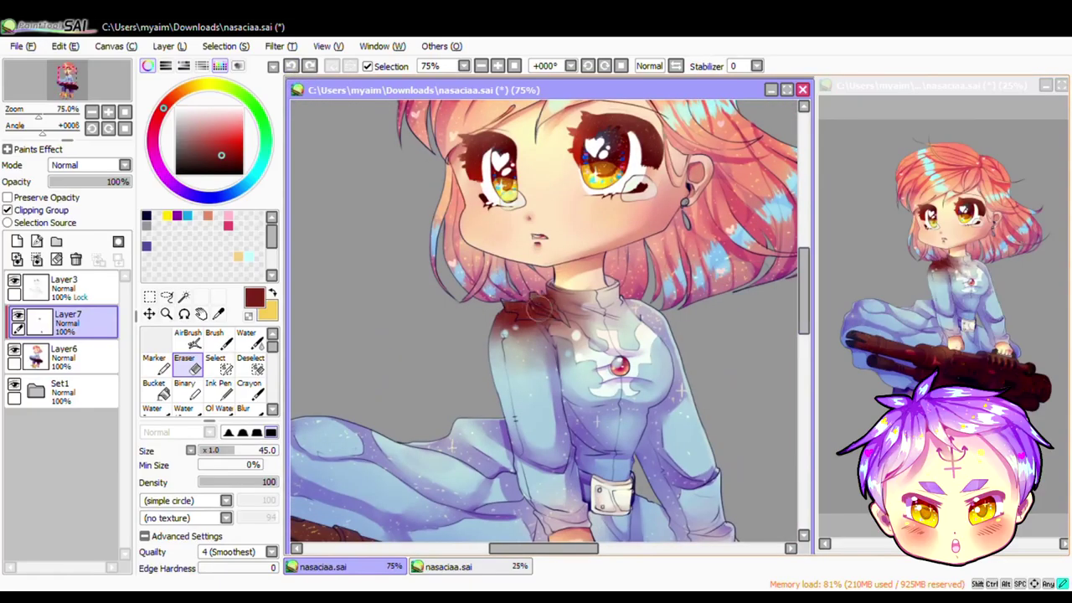
Step: Paint brighter red into the torn shoulder and the boot's torn patch with the Brush at size 8, and blend it with Water at size 27
{"action": "left_click", "coordinate": [243, 149]}
{"action": "left_click", "coordinate": [215, 338]}
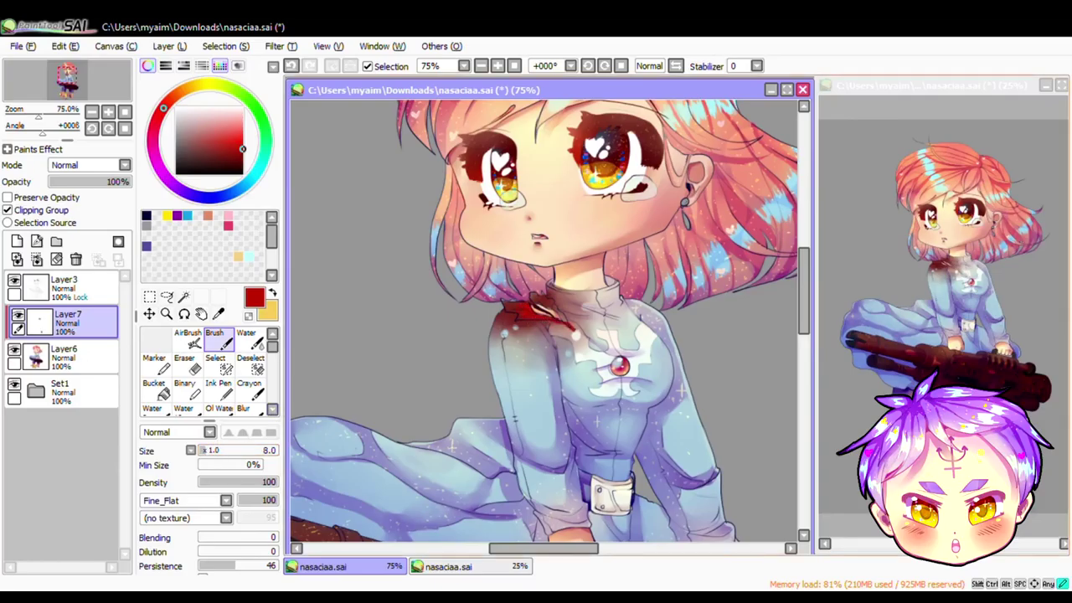
{"action": "scroll", "coordinate": [536, 335], "scroll_direction": "down", "scroll_amount": 6}
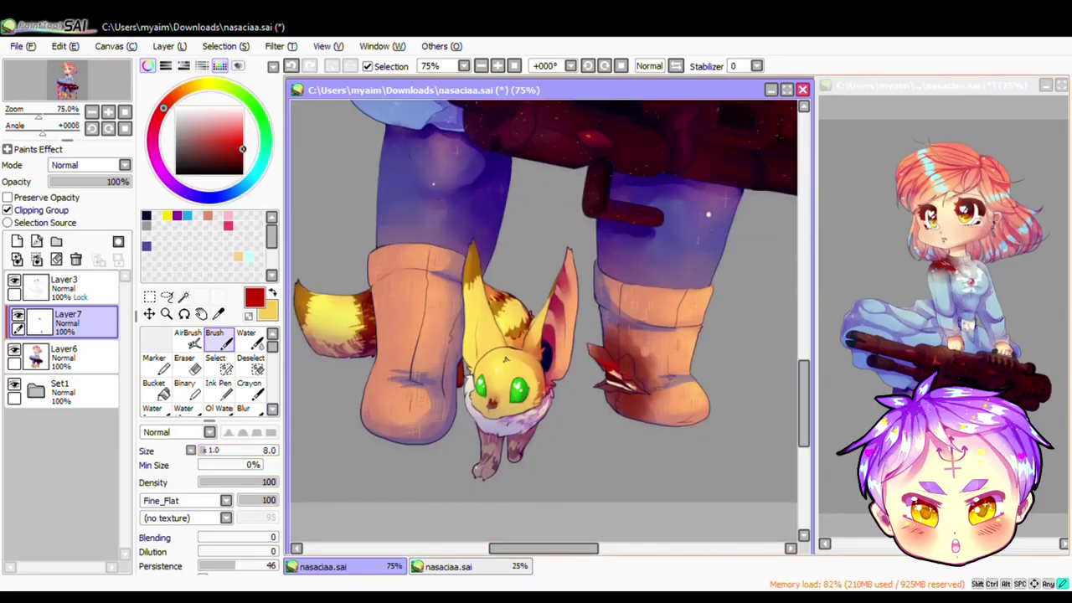
{"action": "scroll", "coordinate": [550, 321], "scroll_direction": "up", "scroll_amount": 6}
{"action": "key", "text": "w"}
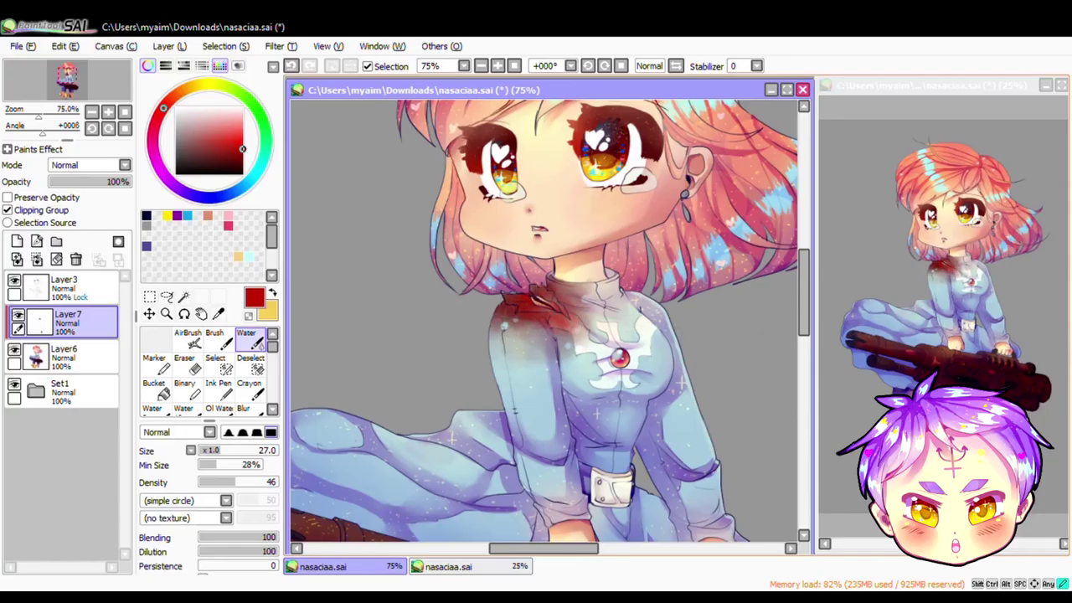
{"action": "scroll", "coordinate": [501, 326], "scroll_direction": "down", "scroll_amount": 6}
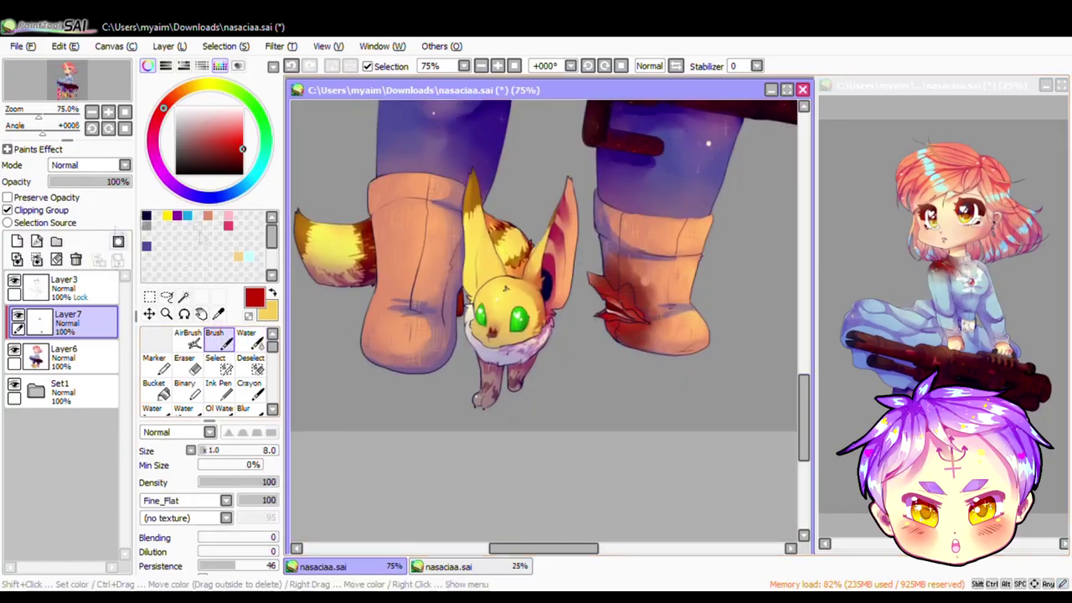
Step: Paint dark red smudges on the boot's toe and a streak across the chest towards the brooch, and blend them with the Water tool
{"action": "key", "text": "a"}
{"action": "left_click", "coordinate": [670, 343]}
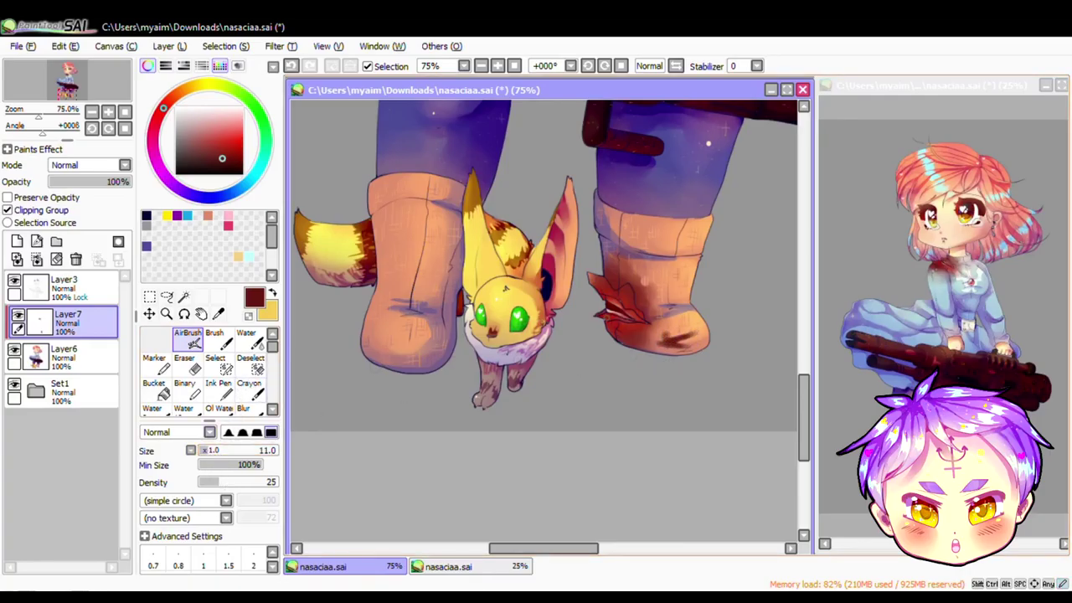
{"action": "scroll", "coordinate": [545, 321], "scroll_direction": "up", "scroll_amount": 6}
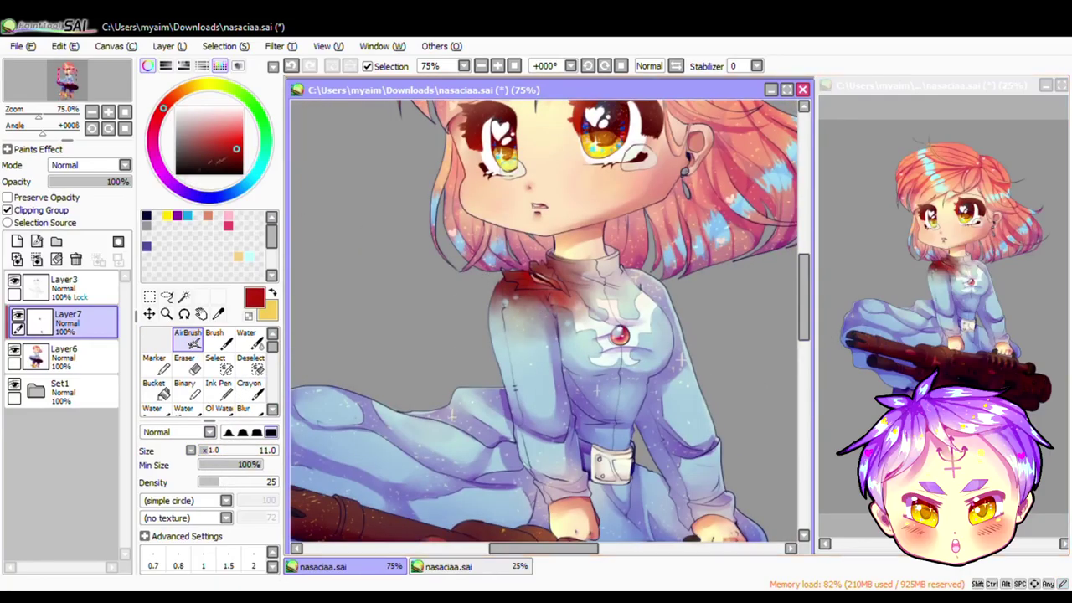
{"action": "key", "text": "b"}
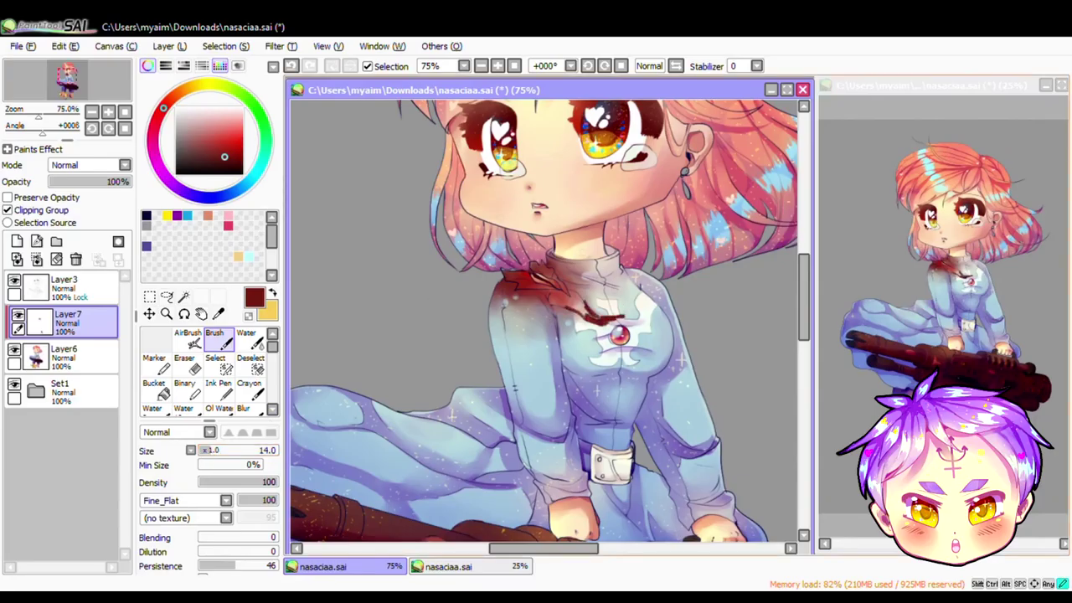
{"action": "left_click", "coordinate": [246, 335]}
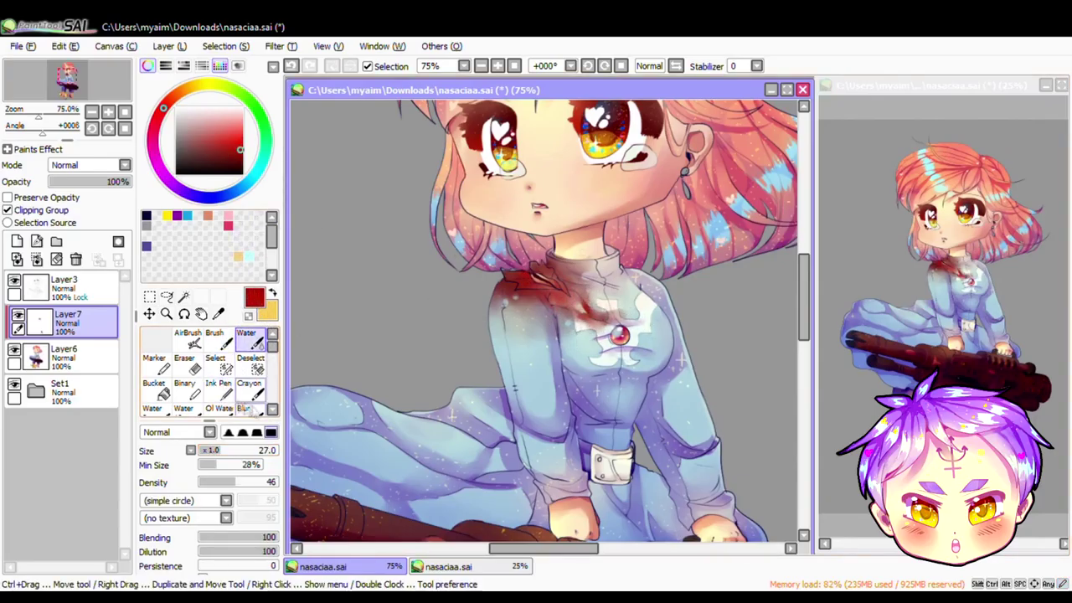
Step: Brush red streaks at size 14 on the lower bodice and the unstained shoulder, and blend them with Water at size 27
{"action": "left_click", "coordinate": [215, 336]}
{"action": "left_click_drag", "start_coordinate": [576, 378], "coordinate": [633, 414]}
{"action": "left_click_drag", "start_coordinate": [650, 291], "coordinate": [665, 307]}
{"action": "scroll", "coordinate": [545, 321], "scroll_direction": "down", "scroll_amount": 2}
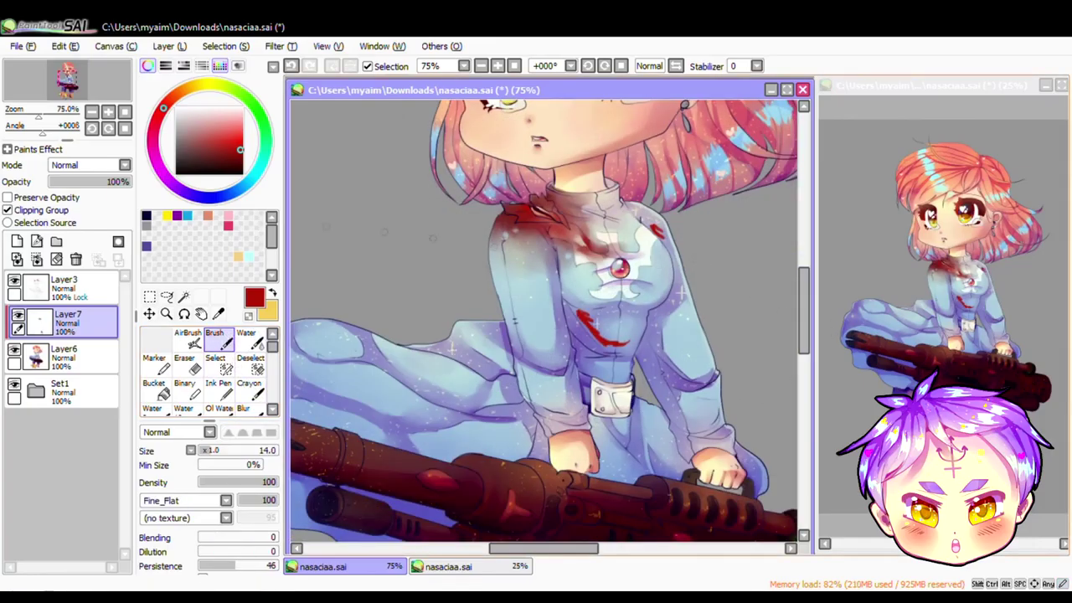
{"action": "key", "text": "w"}
{"action": "left_click_drag", "start_coordinate": [575, 306], "coordinate": [635, 351]}
{"action": "left_click_drag", "start_coordinate": [648, 220], "coordinate": [666, 242]}
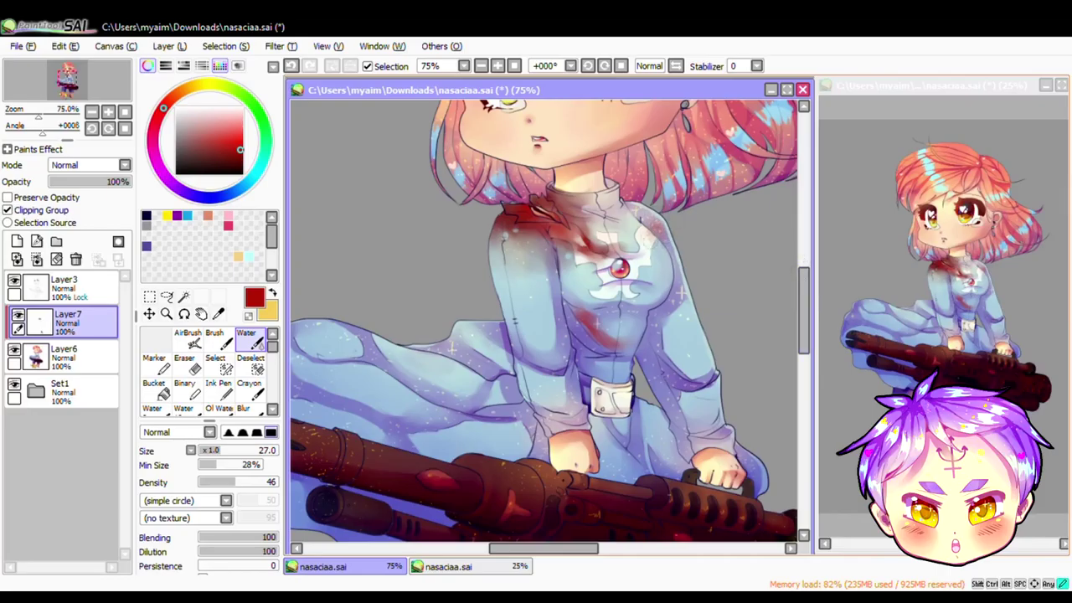
Step: Brush reddish-brown scratches on the cheek at size 14, and blend them with orange-red using the Water tool at size 17
{"action": "scroll", "coordinate": [544, 320], "scroll_direction": "up", "scroll_amount": 3}
{"action": "key", "text": "x"}
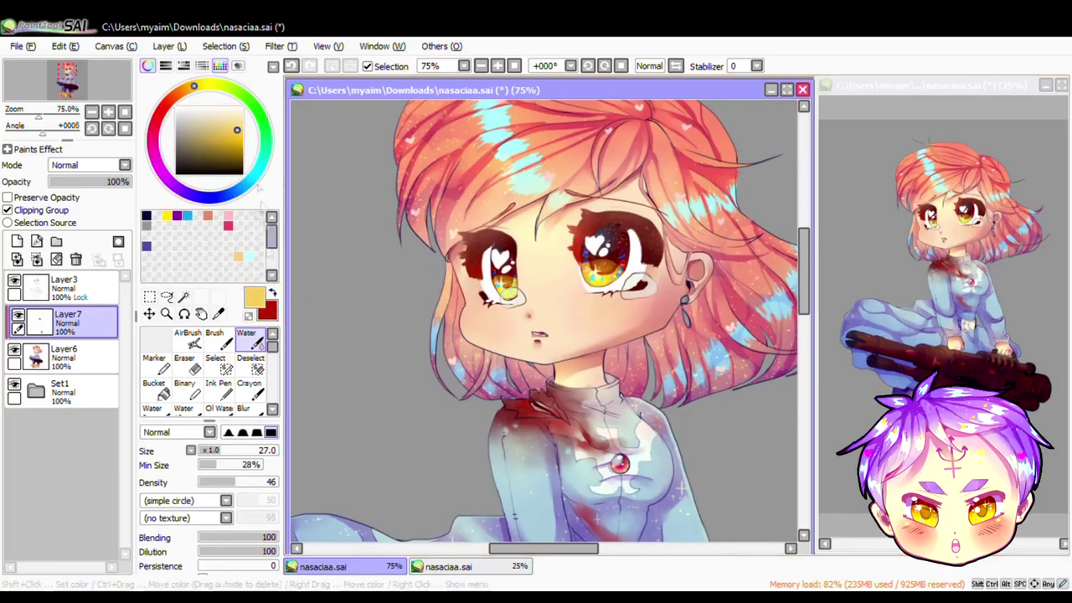
{"action": "left_click", "coordinate": [171, 99]}
{"action": "left_click_drag", "start_coordinate": [233, 146], "coordinate": [227, 159]}
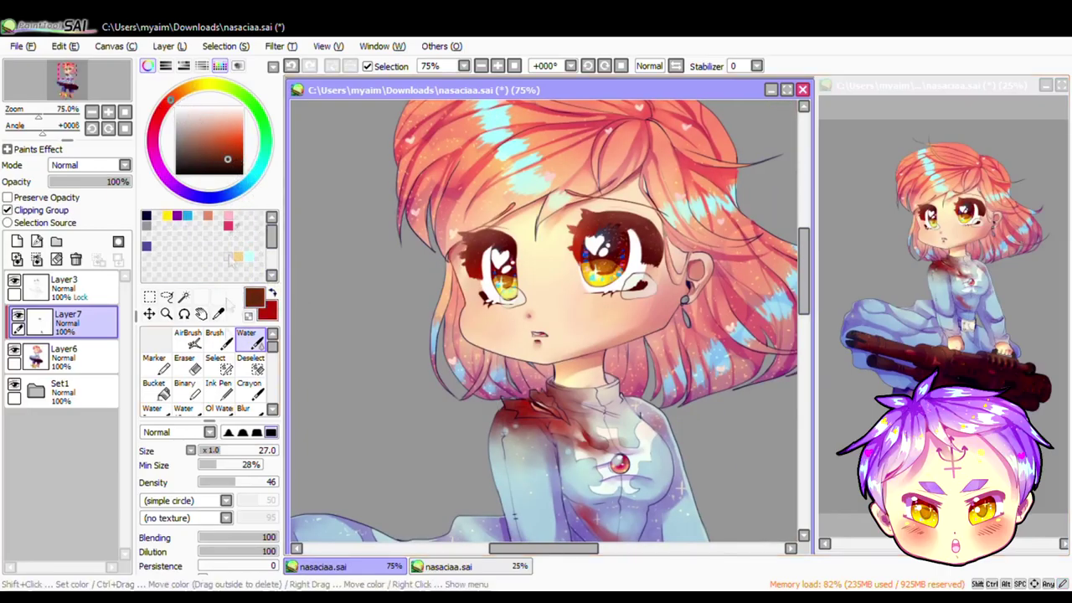
{"action": "key", "text": "b"}
{"action": "left_click_drag", "start_coordinate": [591, 320], "coordinate": [656, 308]}
{"action": "left_click_drag", "start_coordinate": [227, 159], "coordinate": [242, 141]}
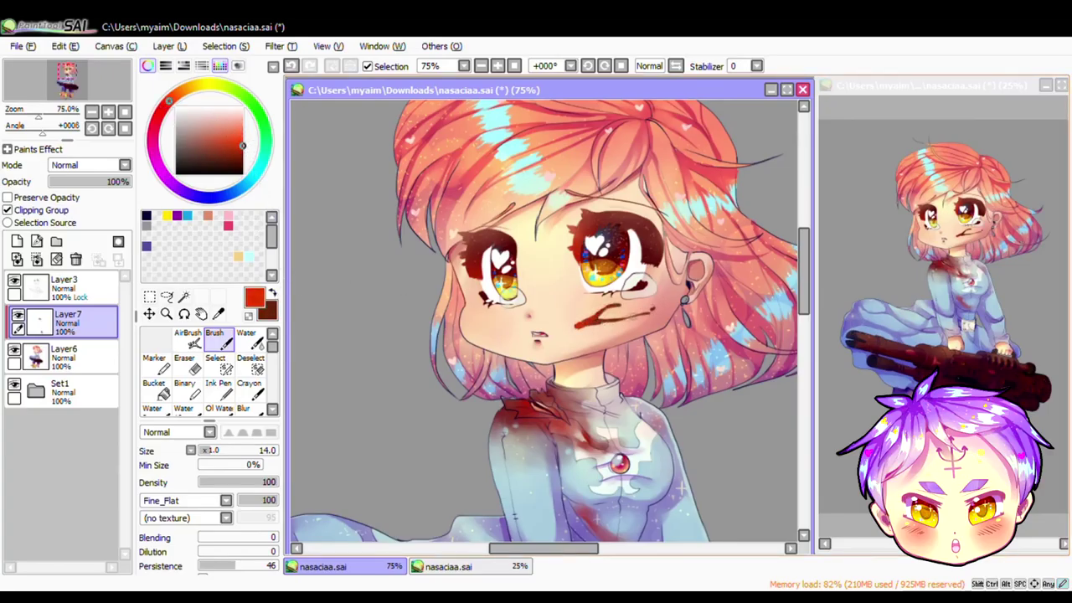
{"action": "left_click", "coordinate": [246, 338]}
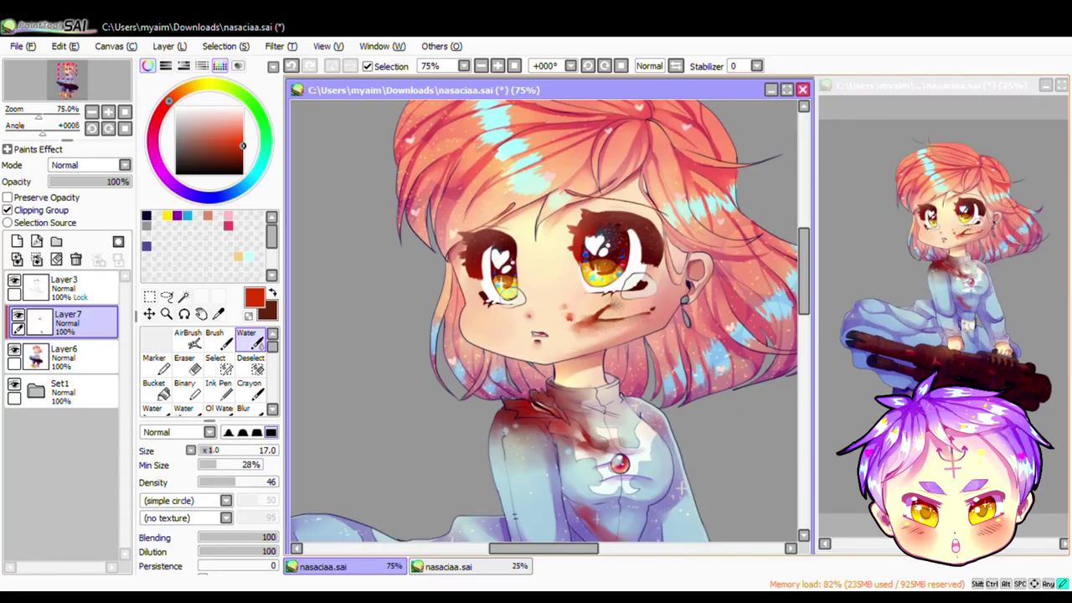
Step: Paint bright orange-red accents over the cheek scratches on a new layer, and soften them with the Water tool
{"action": "left_click", "coordinate": [214, 338]}
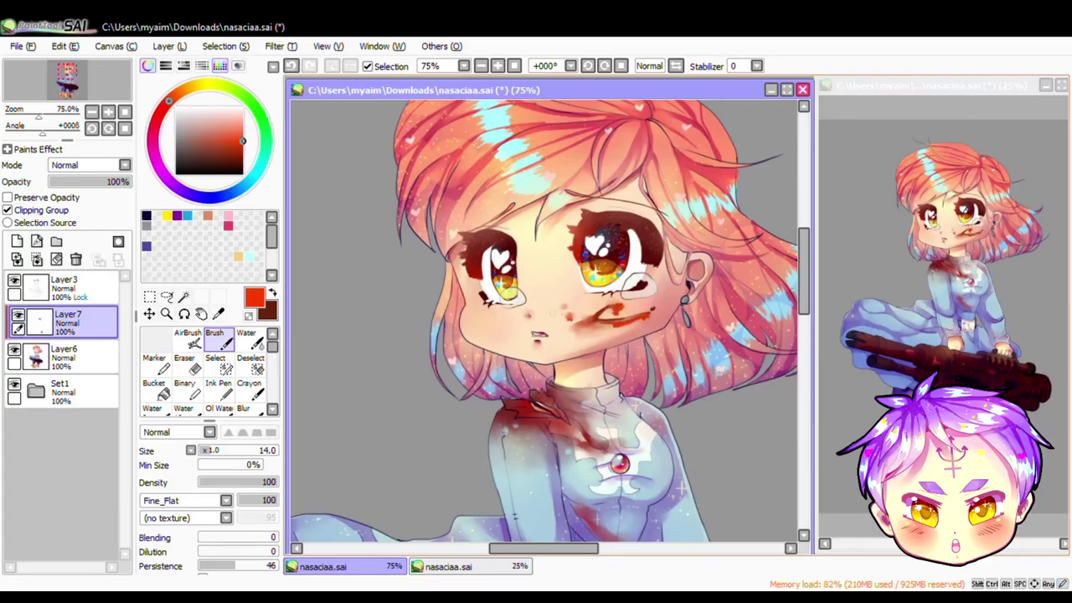
{"action": "left_click", "coordinate": [292, 65]}
{"action": "left_click", "coordinate": [17, 241]}
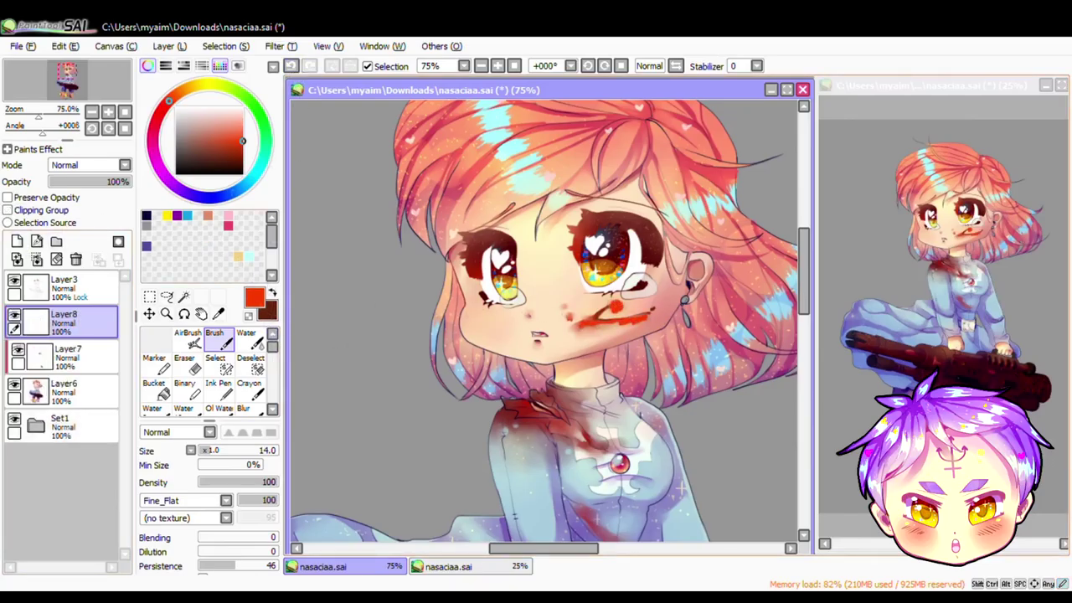
{"action": "left_click", "coordinate": [246, 338]}
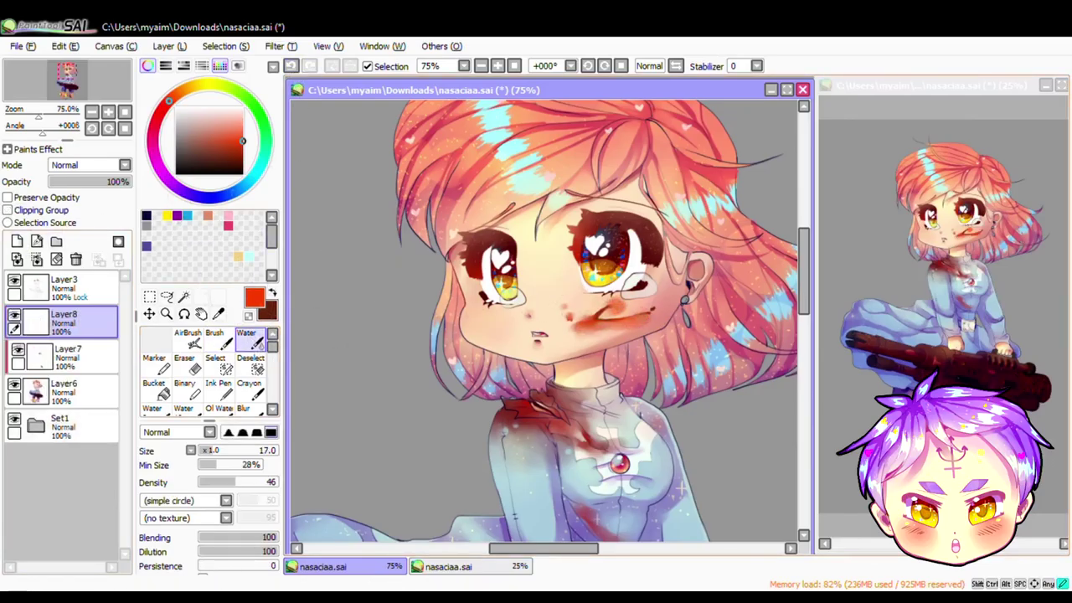
Step: Set Layer8 to Lumi & Shade at 27% opacity, and merge it and Layer7 down into Layer6
{"action": "left_click", "coordinate": [124, 165]}
{"action": "left_click", "coordinate": [84, 248]}
{"action": "left_click", "coordinate": [70, 182]}
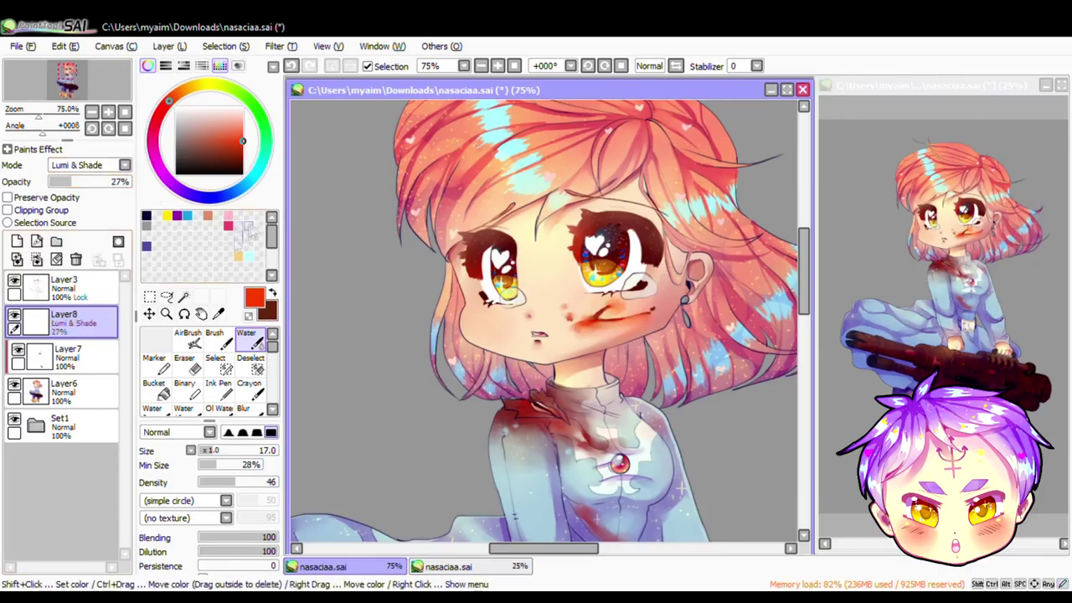
{"action": "left_click", "coordinate": [480, 65]}
{"action": "left_click", "coordinate": [497, 65]}
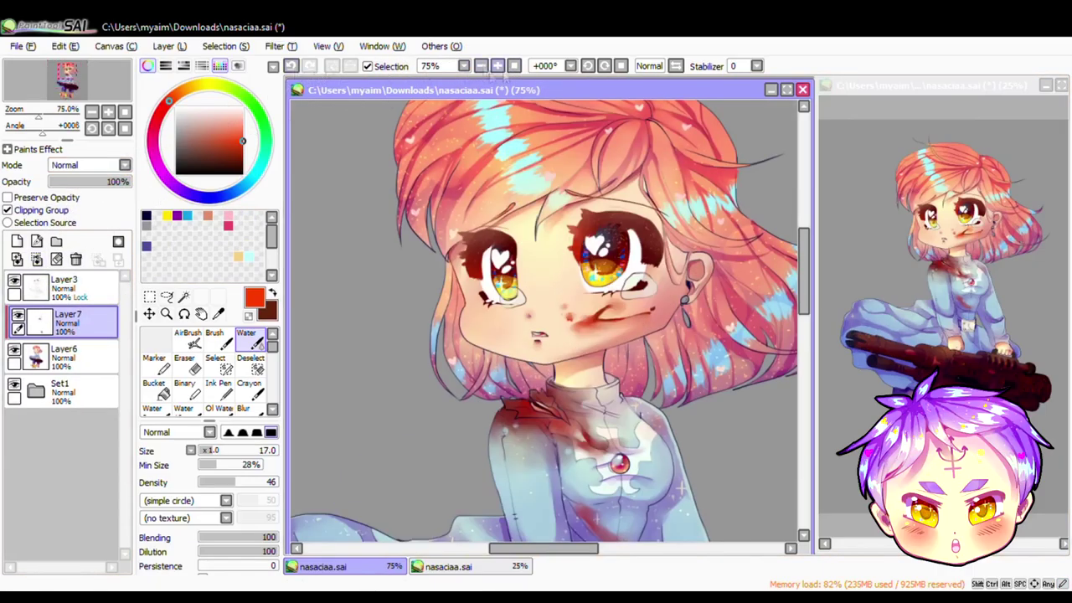
{"action": "key", "text": "ctrl+e"}
{"action": "key", "text": "ctrl+e"}
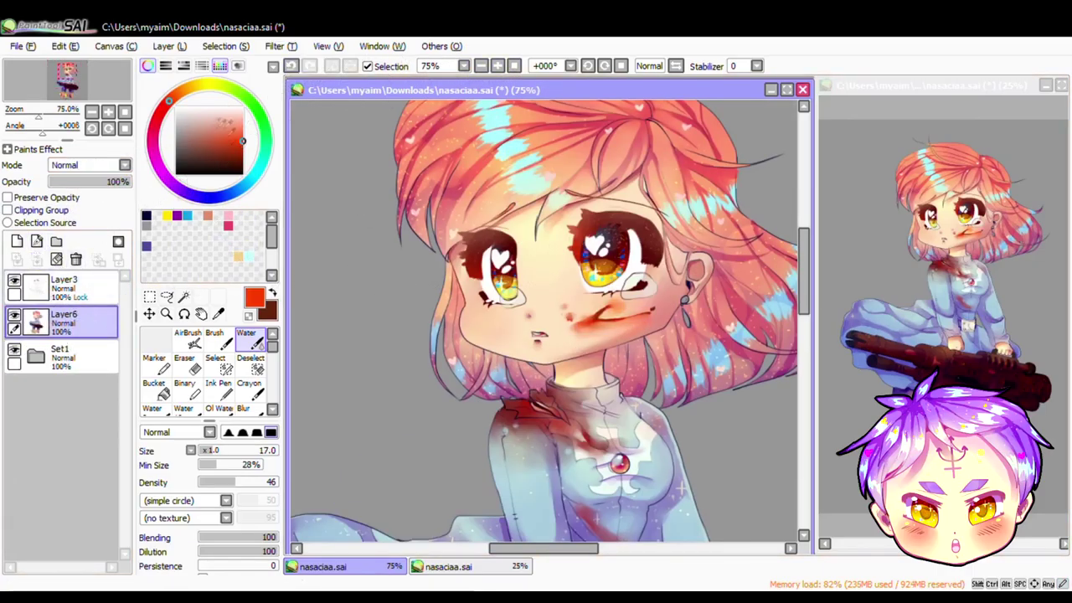
{"action": "left_click", "coordinate": [272, 410]}
{"action": "left_click", "coordinate": [251, 389]}
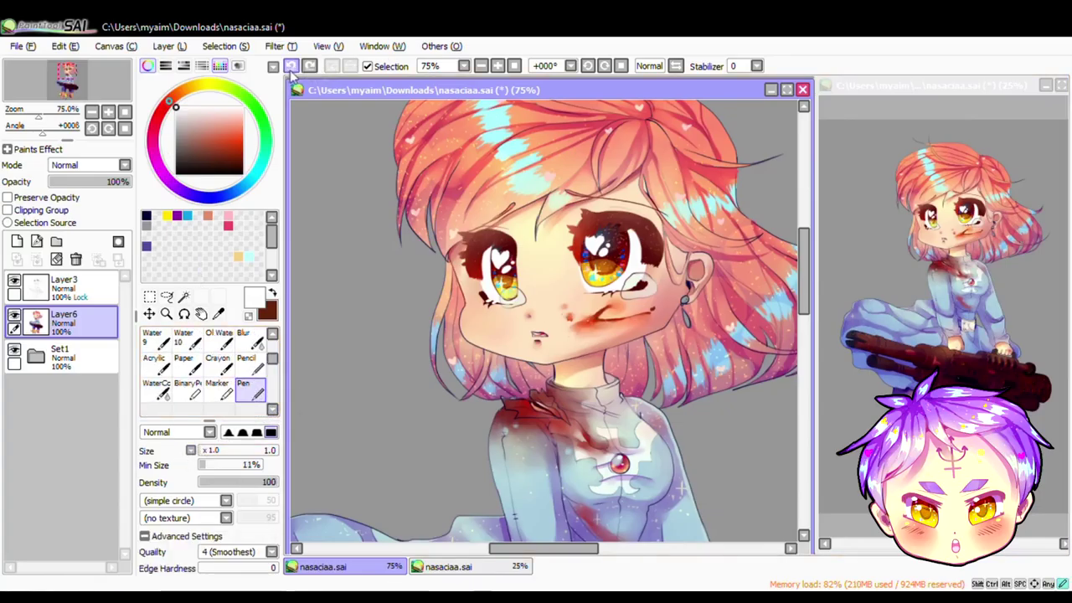
{"action": "scroll", "coordinate": [549, 321], "scroll_direction": "down", "scroll_amount": 2}
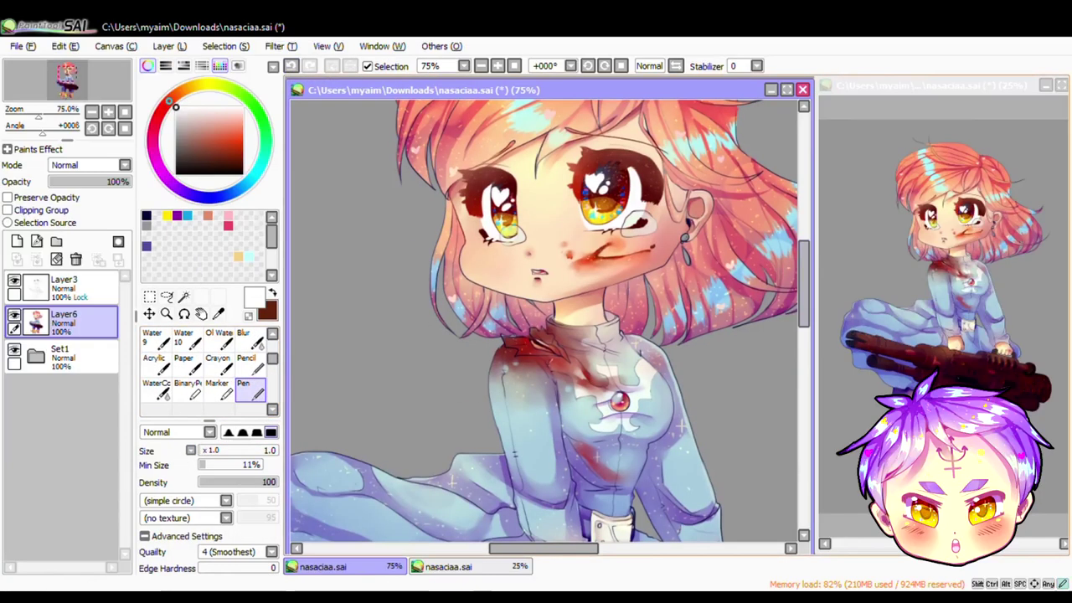
{"action": "scroll", "coordinate": [548, 321], "scroll_direction": "down", "scroll_amount": 5}
{"action": "scroll", "coordinate": [548, 321], "scroll_direction": "down", "scroll_amount": 5}
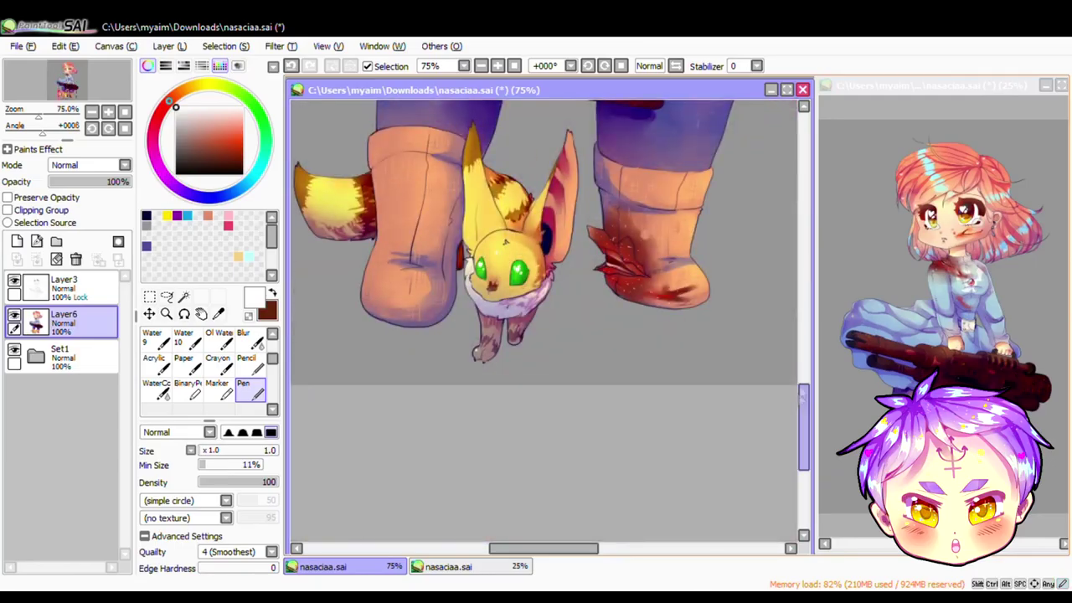
{"action": "scroll", "coordinate": [548, 321], "scroll_direction": "up", "scroll_amount": 5}
{"action": "key", "text": "minus"}
{"action": "key", "text": "minus"}
Step: Select the earring's stud and drop from Layer3 with the Magic Wand, and make Layer6 the active layer
{"action": "left_click", "coordinate": [63, 284]}
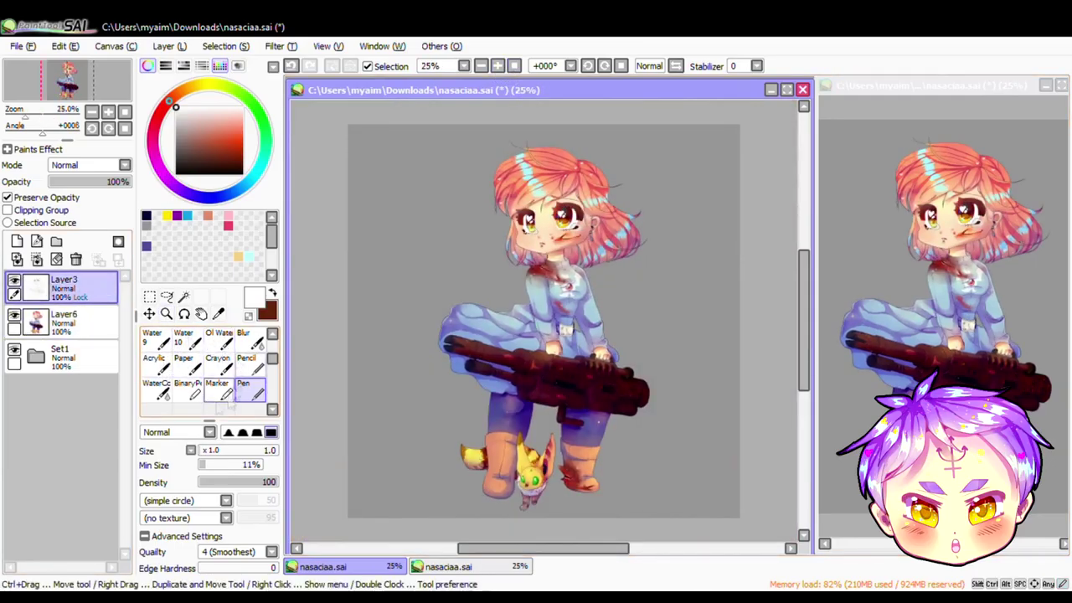
{"action": "key", "text": "plus"}
{"action": "scroll", "coordinate": [544, 320], "scroll_direction": "up", "scroll_amount": 4}
{"action": "key", "text": "ctrl+shift+n"}
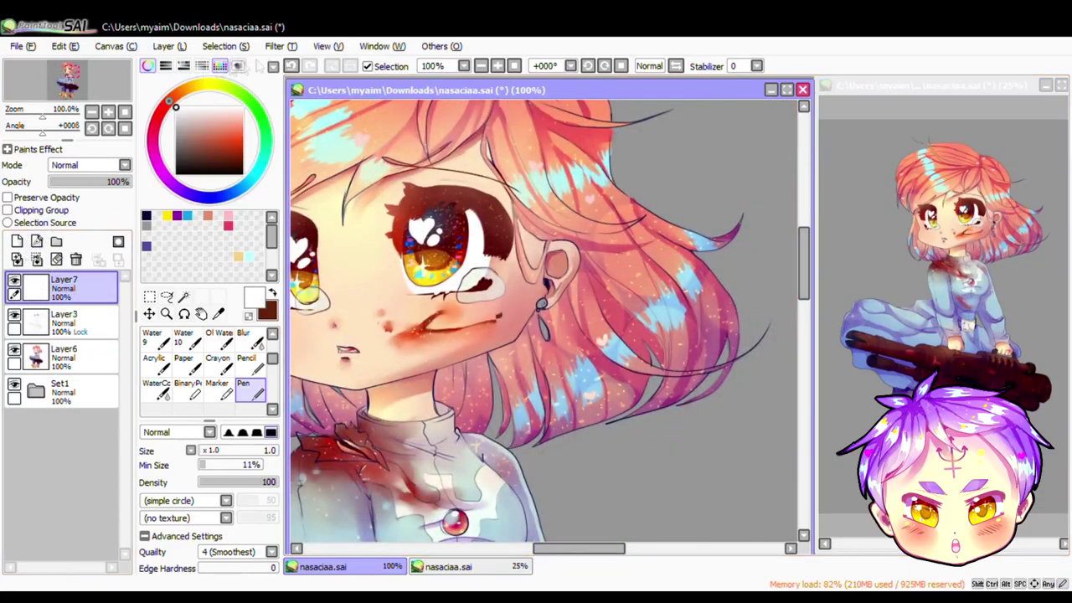
{"action": "key", "text": "ctrl+z"}
{"action": "left_click", "coordinate": [184, 295]}
{"action": "left_click", "coordinate": [542, 306]}
{"action": "left_click", "coordinate": [62, 319]}
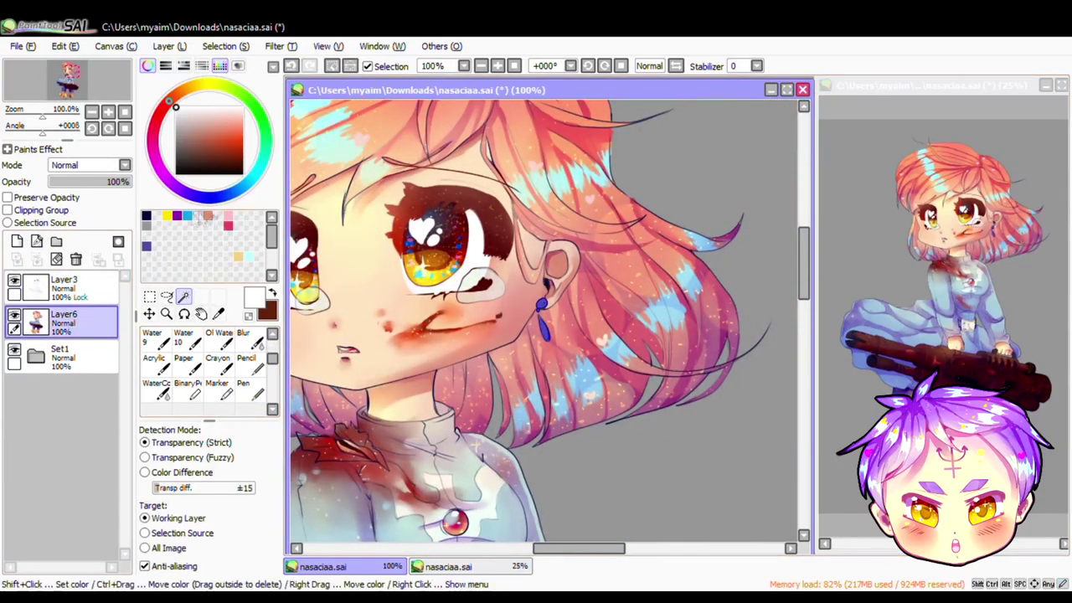
Step: Fill the earring's drop with bright green and its stud with yellow using the Bucket
{"action": "left_click", "coordinate": [228, 224]}
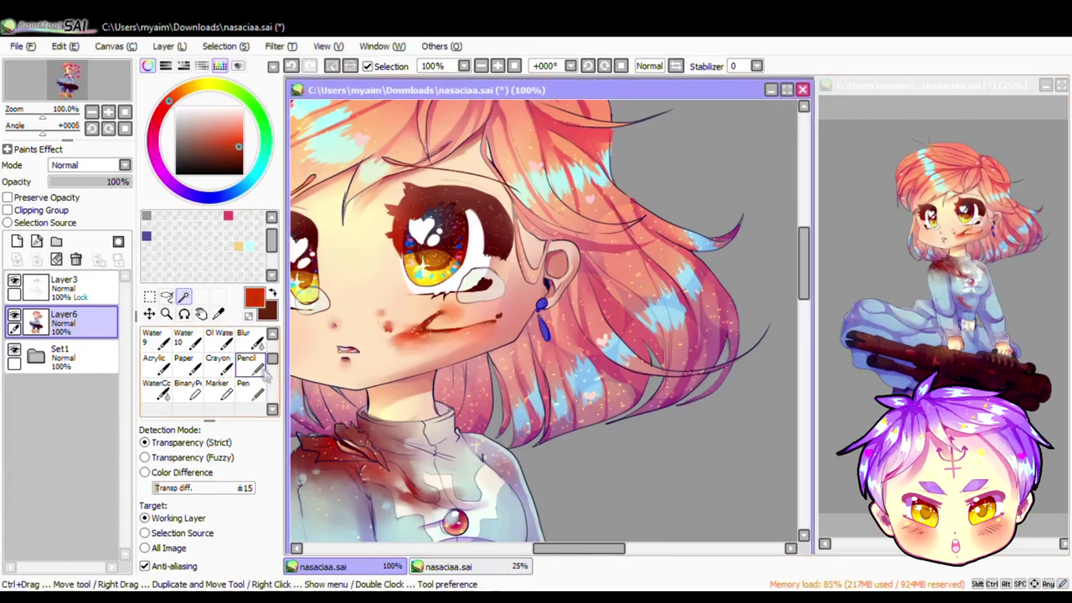
{"action": "scroll", "coordinate": [209, 369], "scroll_direction": "up", "scroll_amount": 2}
{"action": "left_click", "coordinate": [154, 357]}
{"action": "left_click", "coordinate": [245, 97]}
{"action": "left_click_drag", "start_coordinate": [260, 110], "coordinate": [209, 87]}
{"action": "left_click_drag", "start_coordinate": [242, 144], "coordinate": [242, 110]}
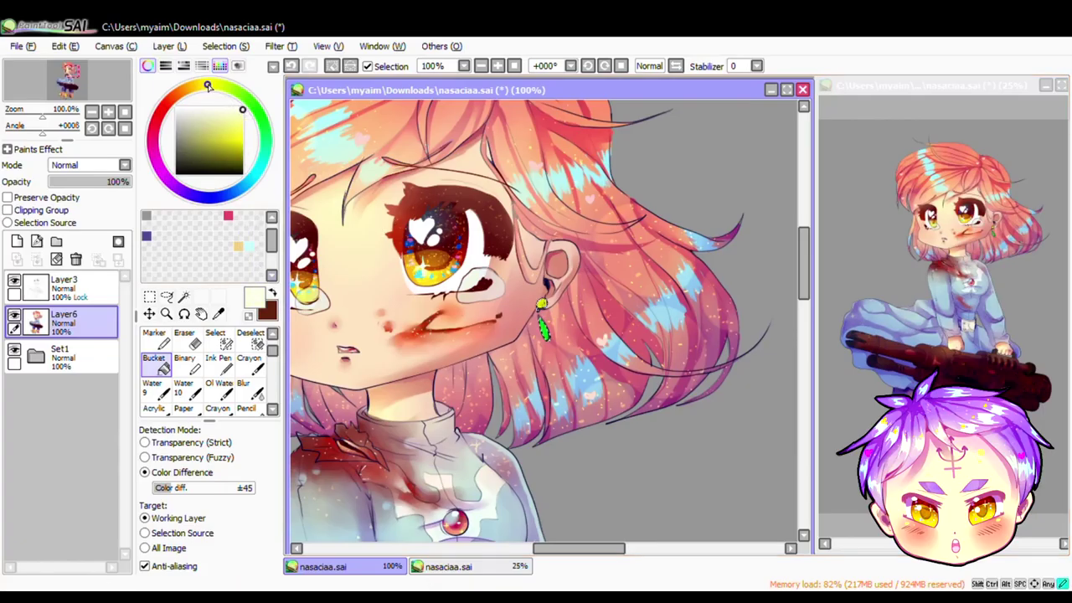
Step: Refill the earring's drop with a muted green and its stud with a pale yellow
{"action": "left_click", "coordinate": [260, 117]}
{"action": "left_click", "coordinate": [196, 131]}
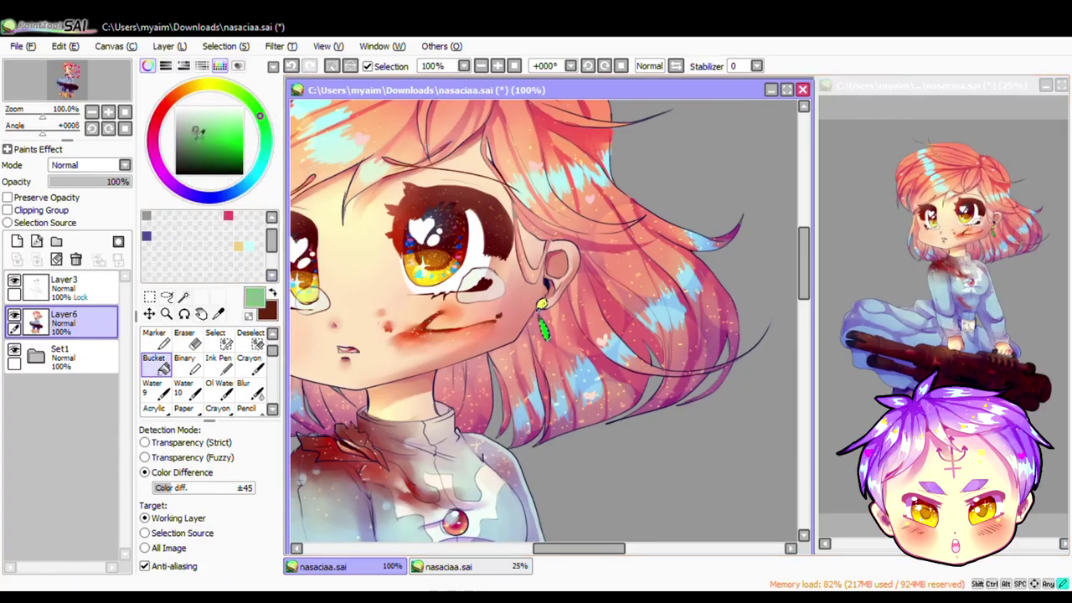
{"action": "left_click_drag", "start_coordinate": [195, 132], "coordinate": [200, 137]}
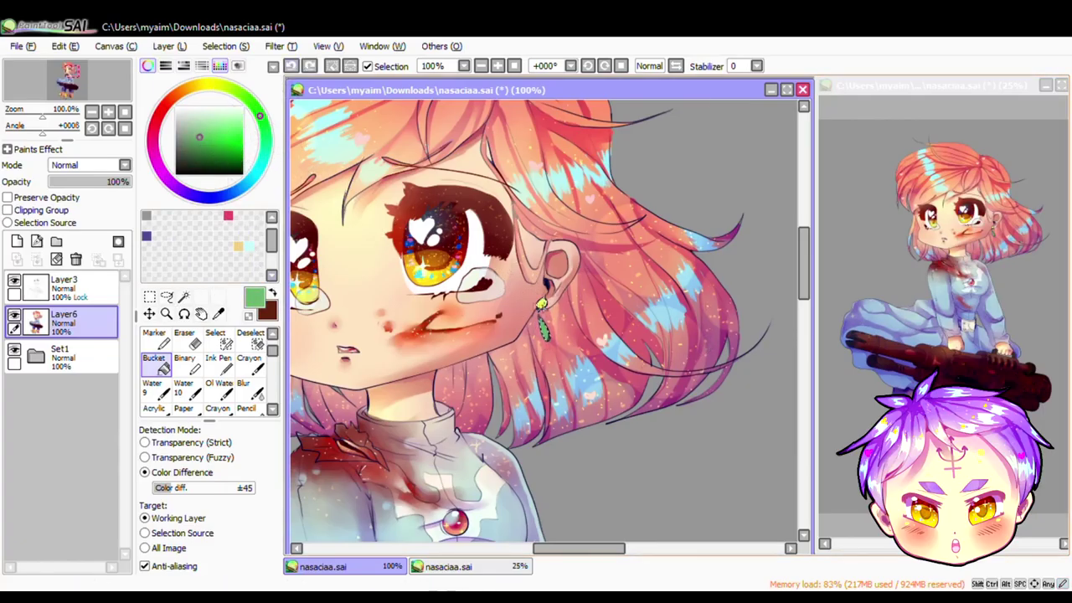
{"action": "left_click_drag", "start_coordinate": [259, 117], "coordinate": [208, 84]}
{"action": "left_click", "coordinate": [243, 126]}
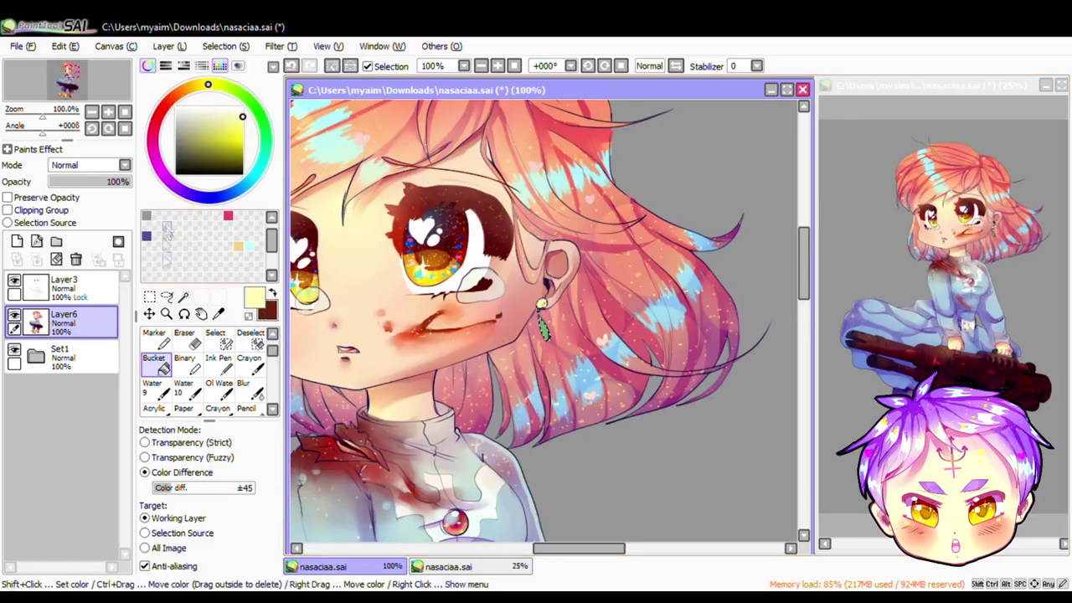
Step: Paint the earring with muted blue-violet shading and pale yellow accents using the Brush, and clear the selection
{"action": "left_click", "coordinate": [146, 235]}
{"action": "scroll", "coordinate": [201, 369], "scroll_direction": "up", "scroll_amount": 1}
{"action": "left_click", "coordinate": [215, 337]}
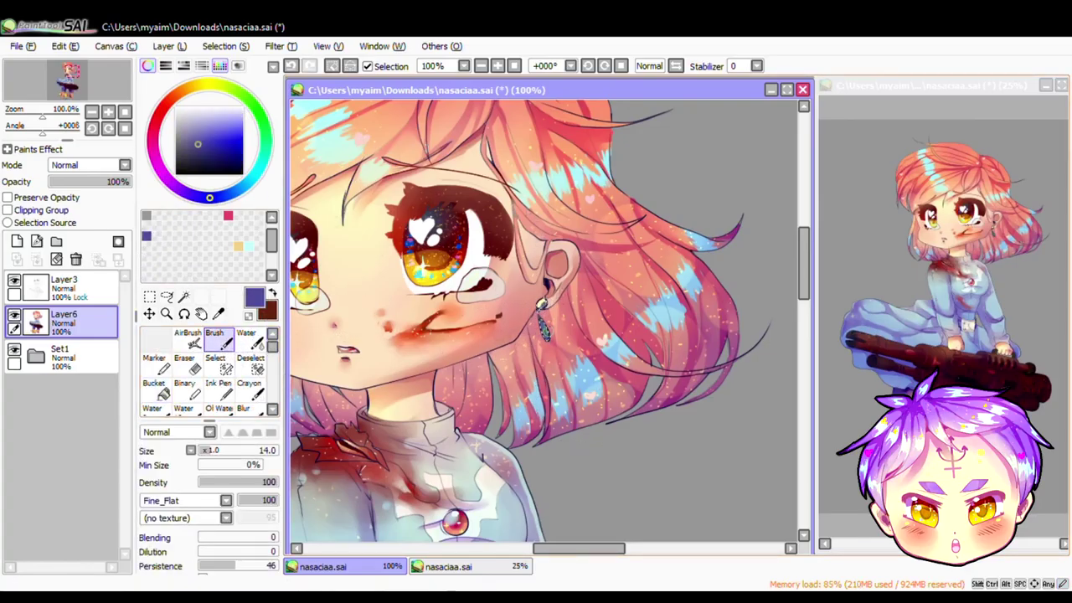
{"action": "mouse_move", "coordinate": [209, 196]}
{"action": "left_mouse_down"}
{"action": "mouse_move", "coordinate": [264, 142]}
{"action": "mouse_move", "coordinate": [207, 85]}
{"action": "left_mouse_up"}
{"action": "left_click", "coordinate": [240, 116]}
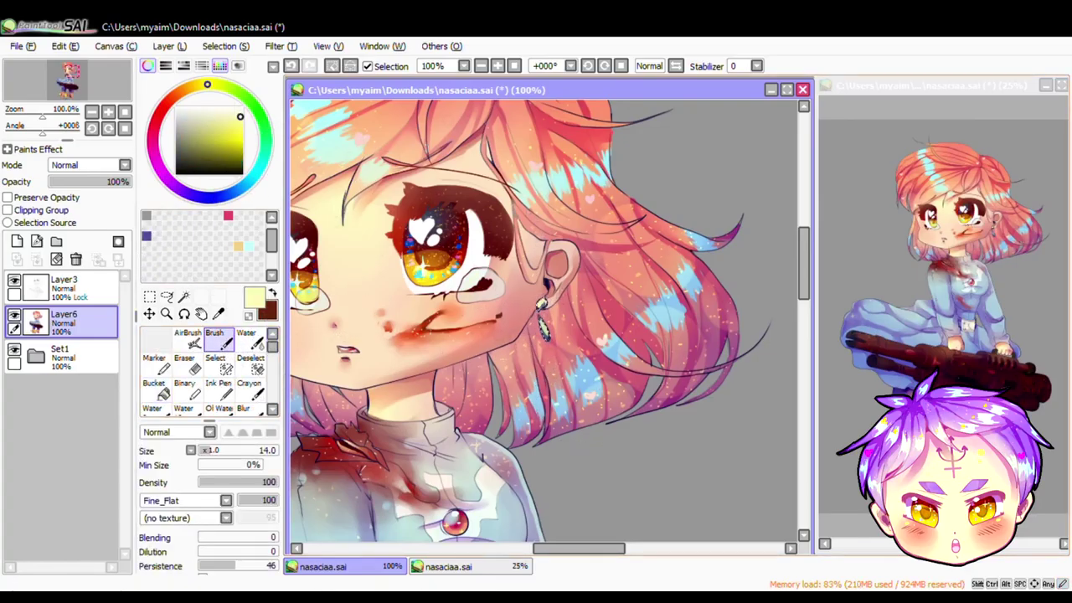
{"action": "key", "text": "ctrl+minus"}
{"action": "key", "text": "l"}
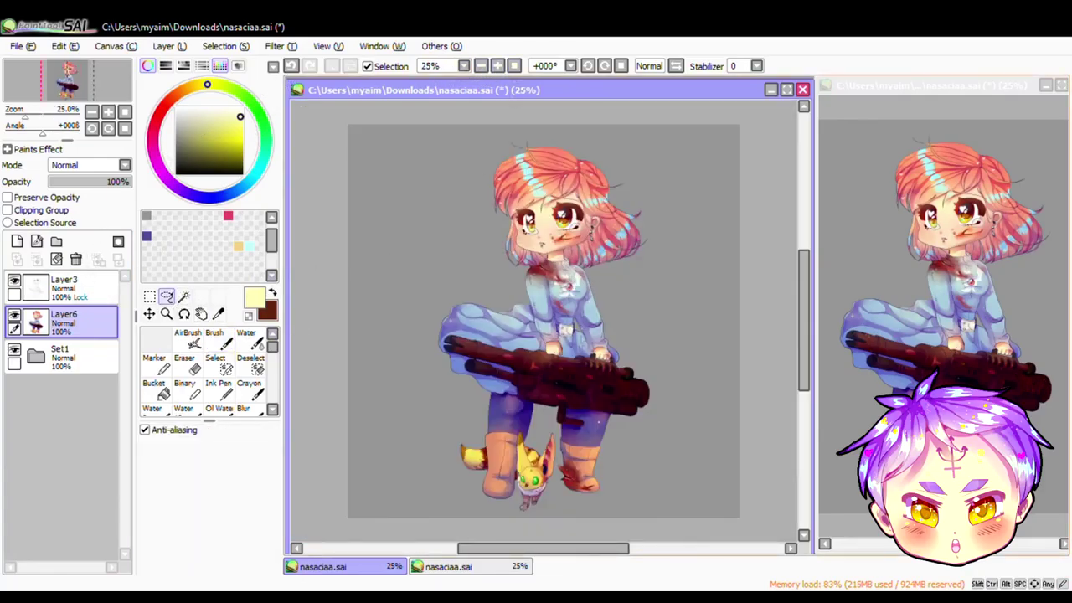
Step: Make the Layer3 line art active, choose the Pen, and sample a red from the girl's hair
{"action": "left_click", "coordinate": [63, 285]}
{"action": "left_click", "coordinate": [272, 409]}
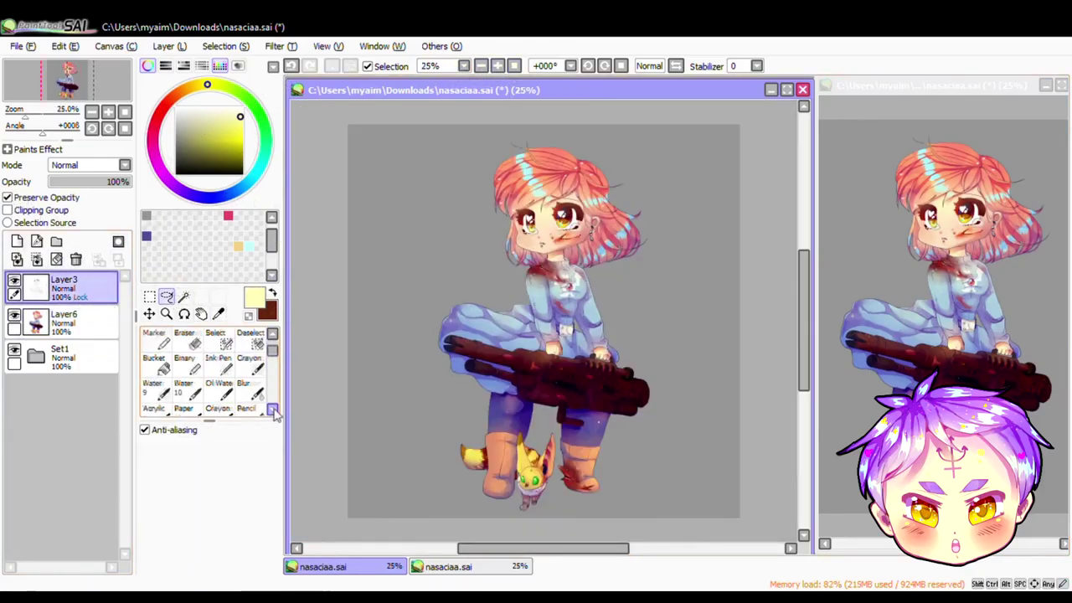
{"action": "left_click", "coordinate": [272, 409]}
{"action": "left_click", "coordinate": [272, 409]}
{"action": "left_click", "coordinate": [248, 387]}
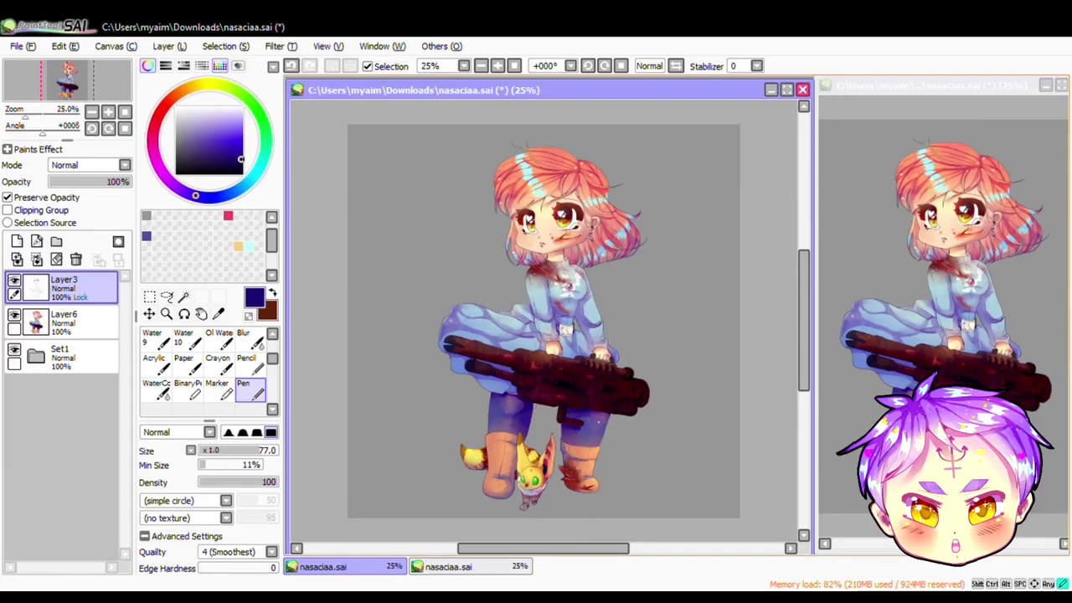
{"action": "key", "text": "ctrl+z"}
{"action": "left_click", "coordinate": [561, 172], "text": "alt"}
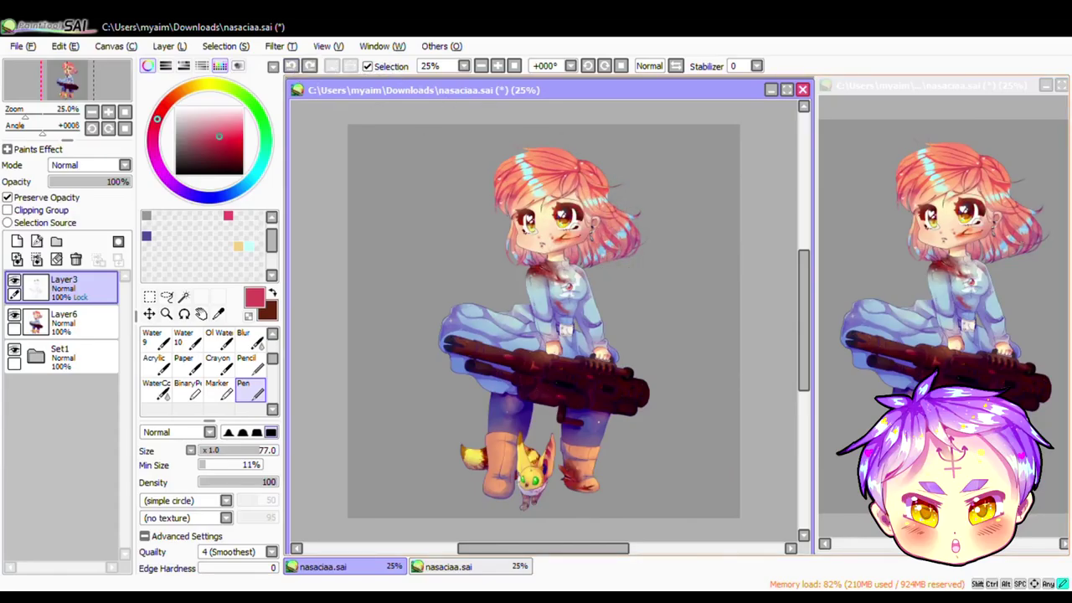
Step: Recolour the hair and face line art with red and dark magenta tones using the Pen at size 40
{"action": "scroll", "coordinate": [537, 186], "scroll_direction": "up", "scroll_amount": 3}
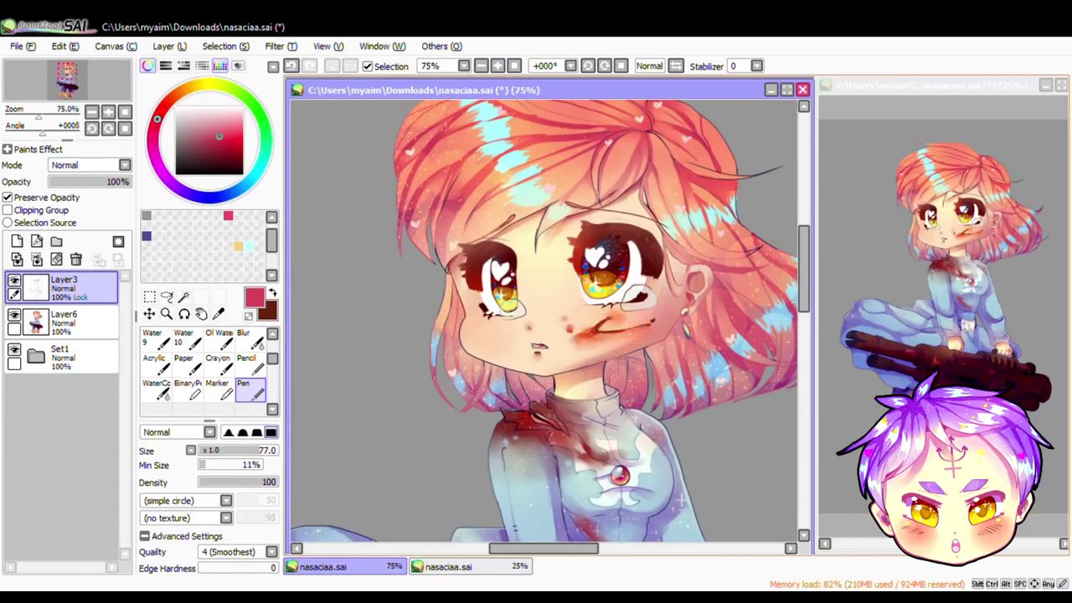
{"action": "key", "text": "bracketleft"}
{"action": "key", "text": "bracketleft"}
{"action": "key", "text": "bracketleft"}
{"action": "key", "text": "bracketleft"}
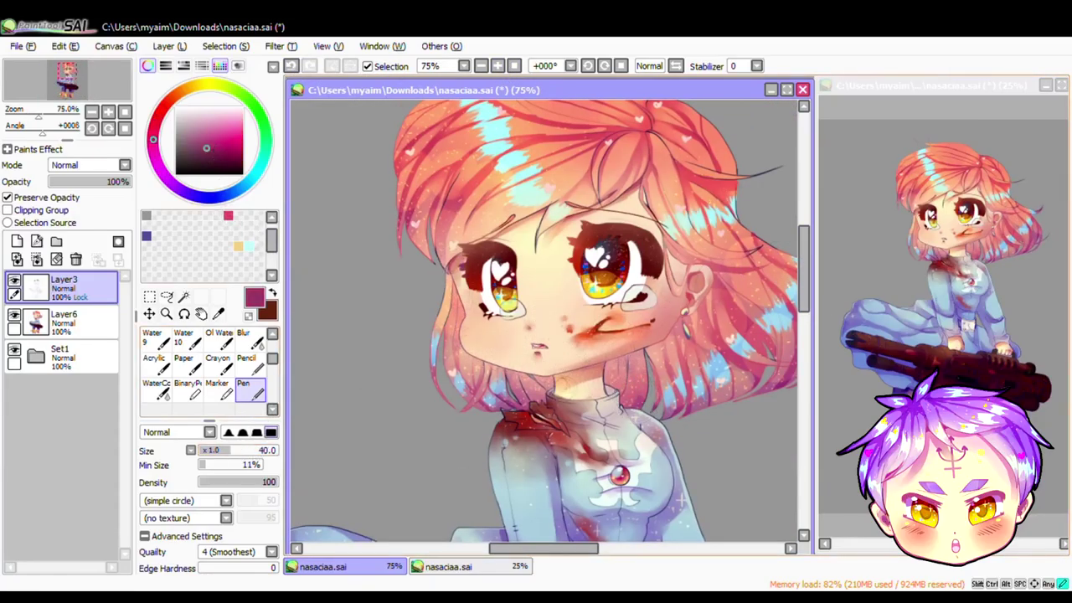
{"action": "scroll", "coordinate": [775, 205], "scroll_direction": "up", "scroll_amount": 2}
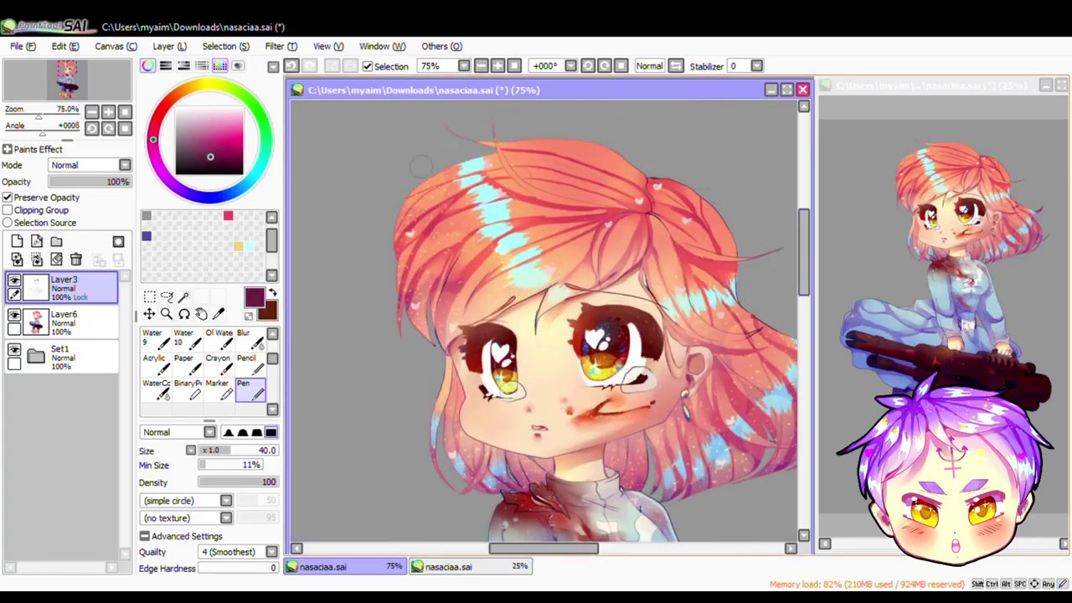
Step: Recolour the line art of the dress and legs with purple and dark blue tones using the Pen
{"action": "scroll", "coordinate": [783, 271], "scroll_direction": "down", "scroll_amount": 6}
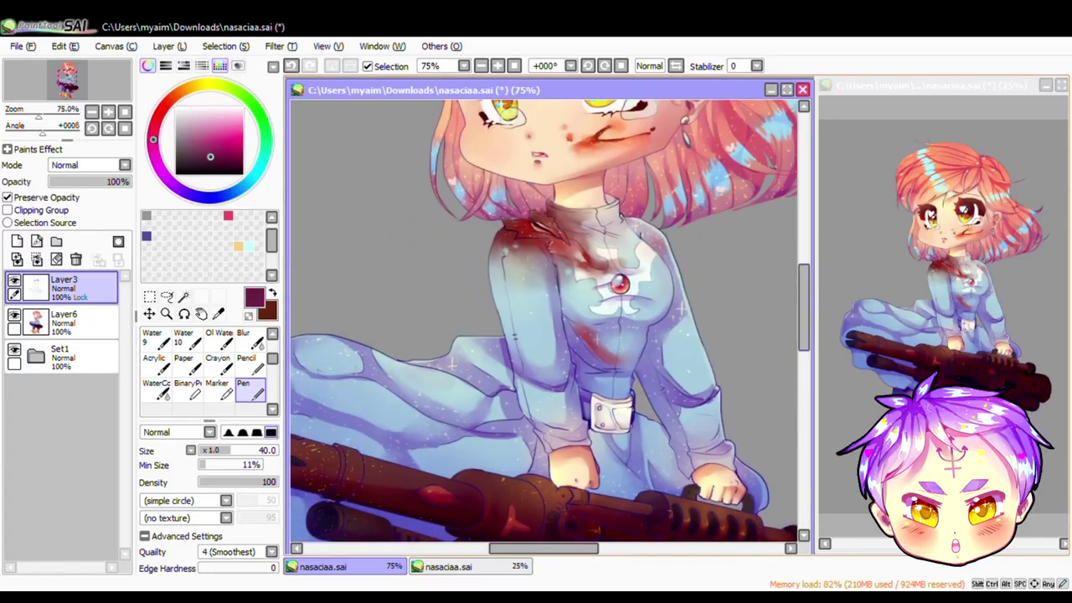
{"action": "scroll", "coordinate": [645, 408], "scroll_direction": "down", "scroll_amount": 3}
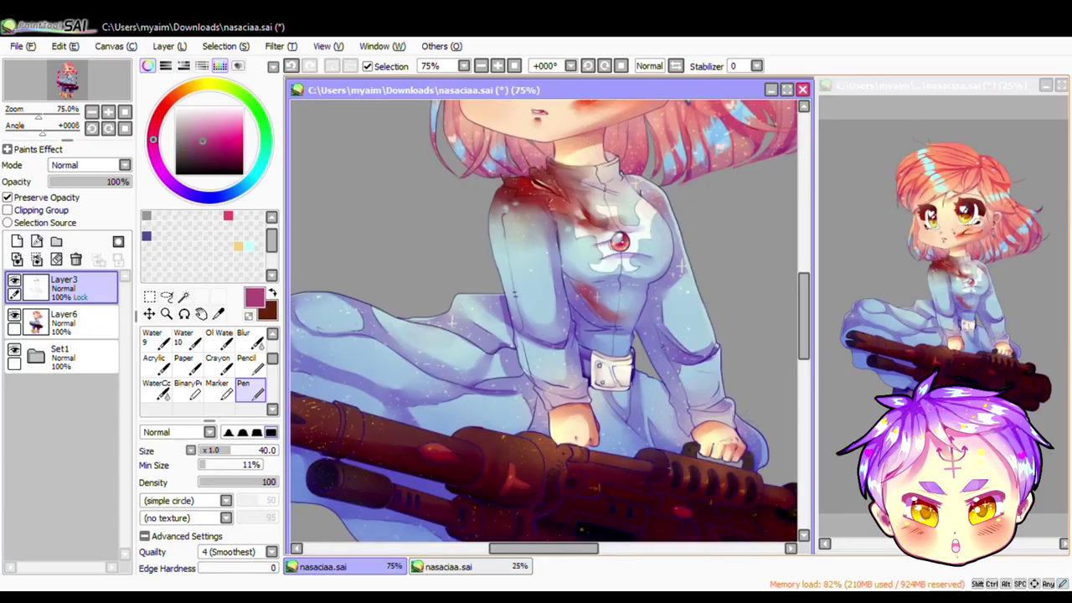
{"action": "scroll", "coordinate": [802, 419], "scroll_direction": "down", "scroll_amount": 7}
{"action": "scroll", "coordinate": [802, 419], "scroll_direction": "up", "scroll_amount": 1}
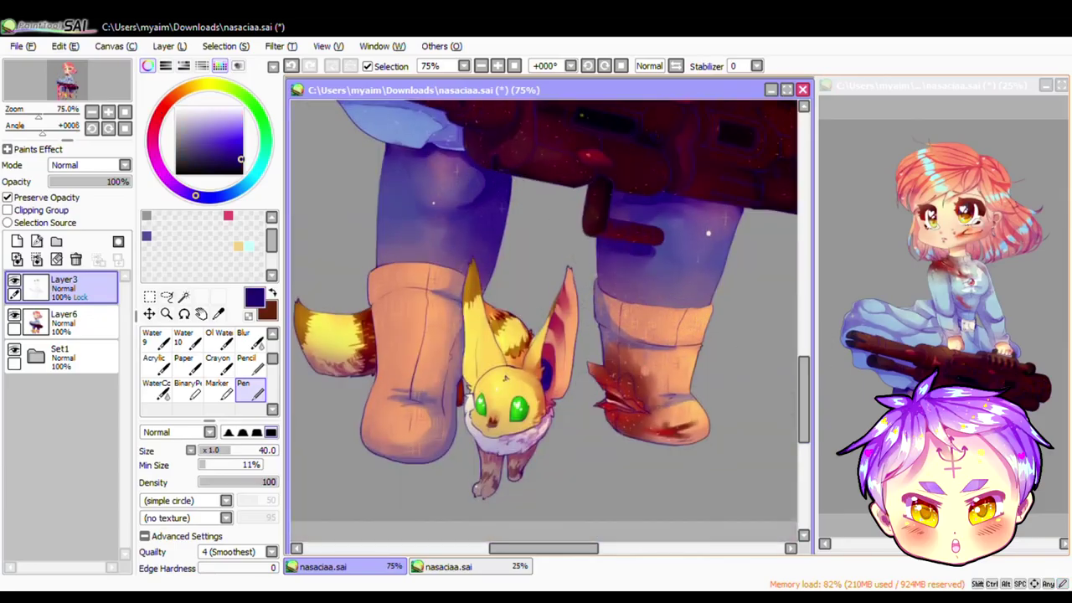
Step: Recolour the gun's line art with a near-black purple using the Pen
{"action": "scroll", "coordinate": [579, 401], "scroll_direction": "up", "scroll_amount": 5}
{"action": "left_click", "coordinate": [552, 345], "text": "alt"}
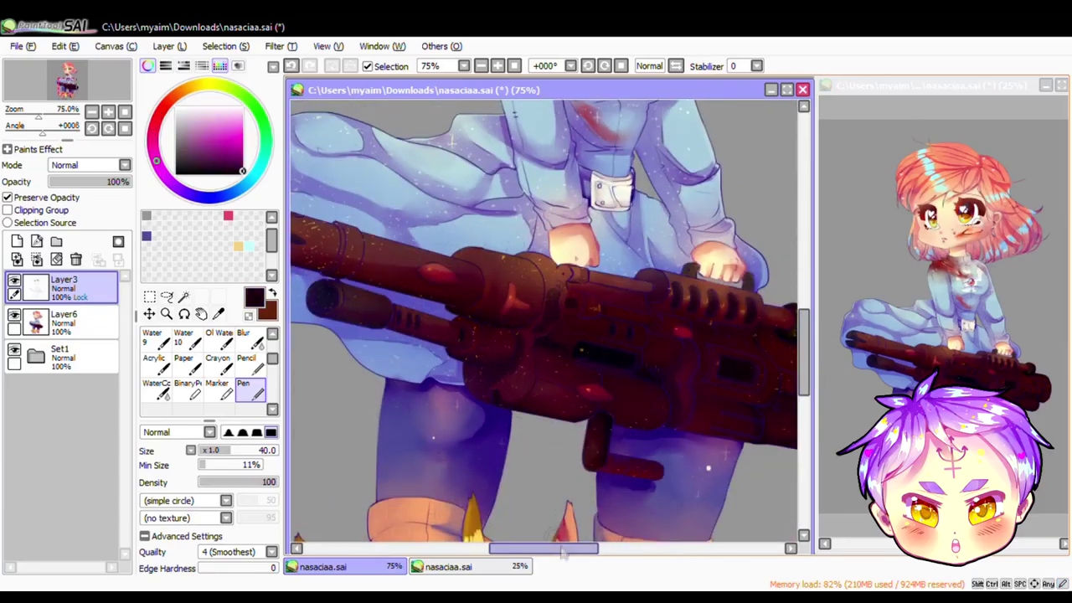
{"action": "left_click_drag", "start_coordinate": [563, 551], "coordinate": [650, 549]}
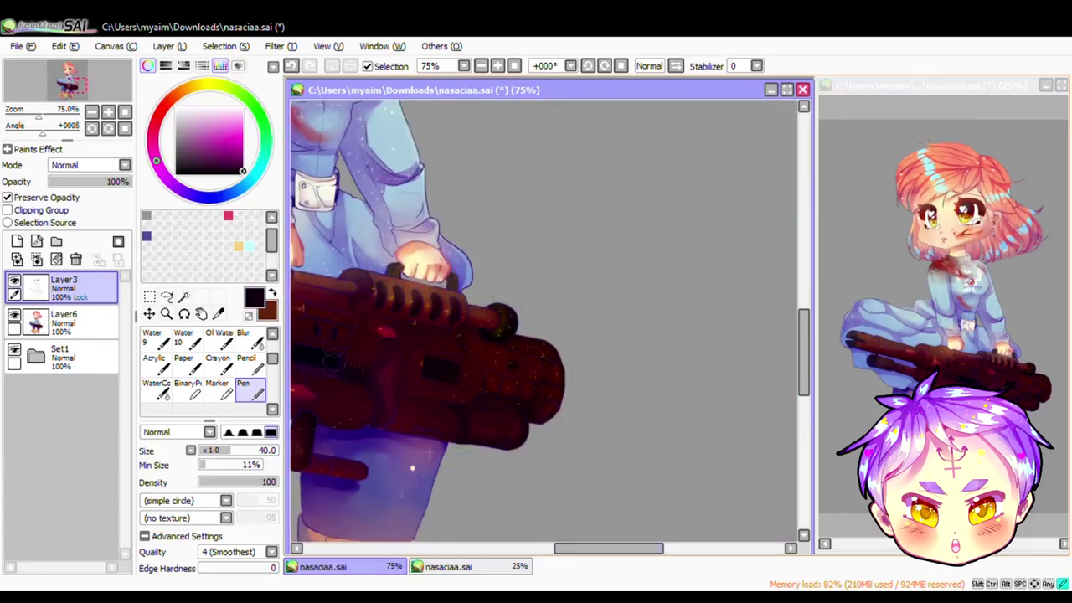
{"action": "left_click_drag", "start_coordinate": [577, 549], "coordinate": [548, 549]}
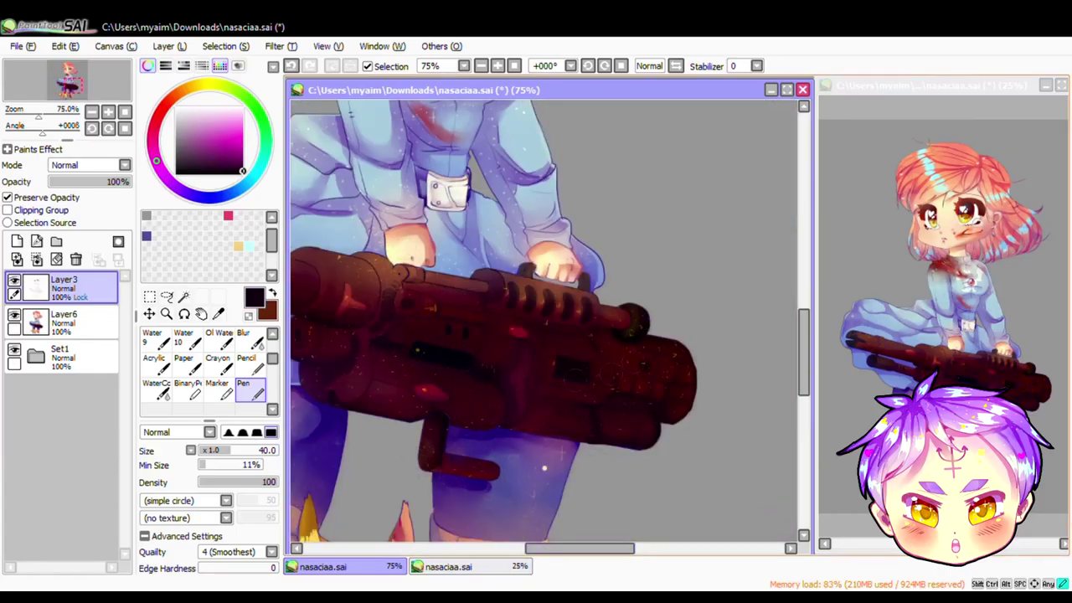
Step: Recolour the fox companion's ear, body and tail lines in crimson with the Pen, and sample a dark blue
{"action": "scroll", "coordinate": [548, 279], "scroll_direction": "up", "scroll_amount": 10}
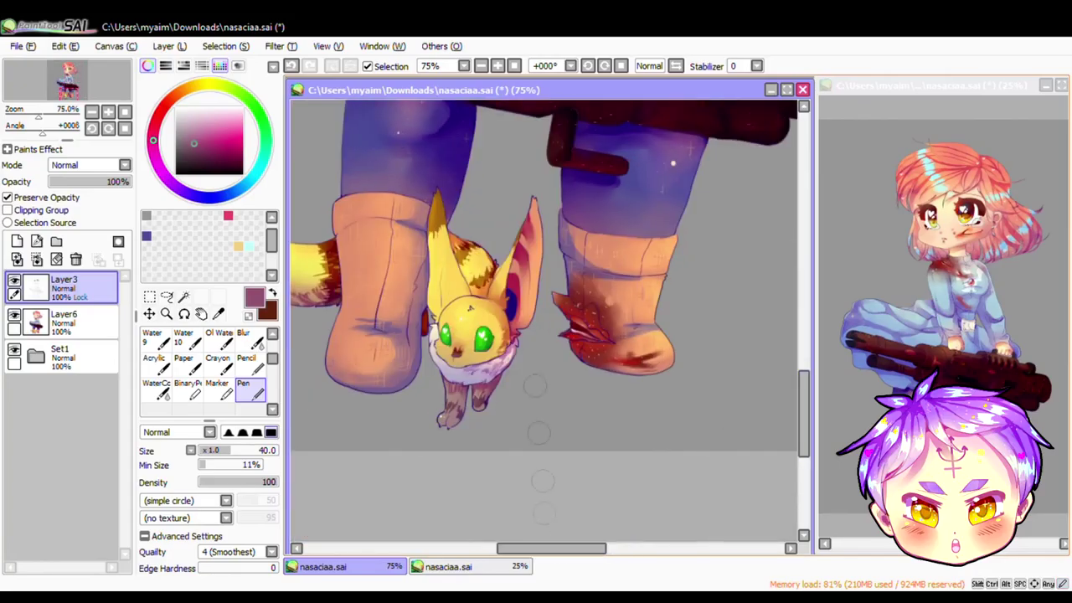
{"action": "left_click_drag", "start_coordinate": [516, 252], "coordinate": [507, 298]}
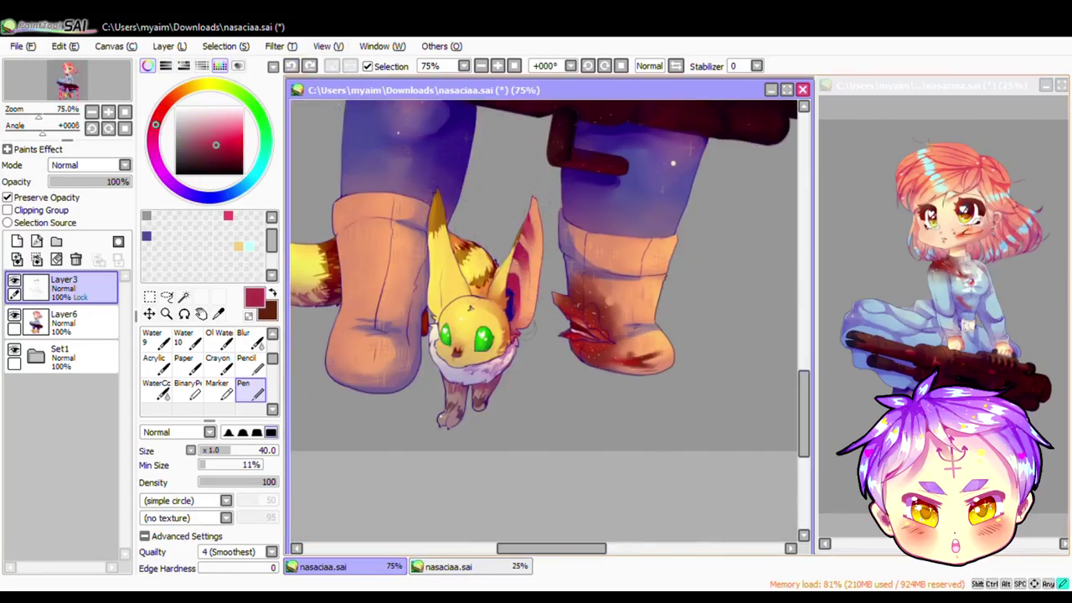
{"action": "left_click", "coordinate": [222, 147]}
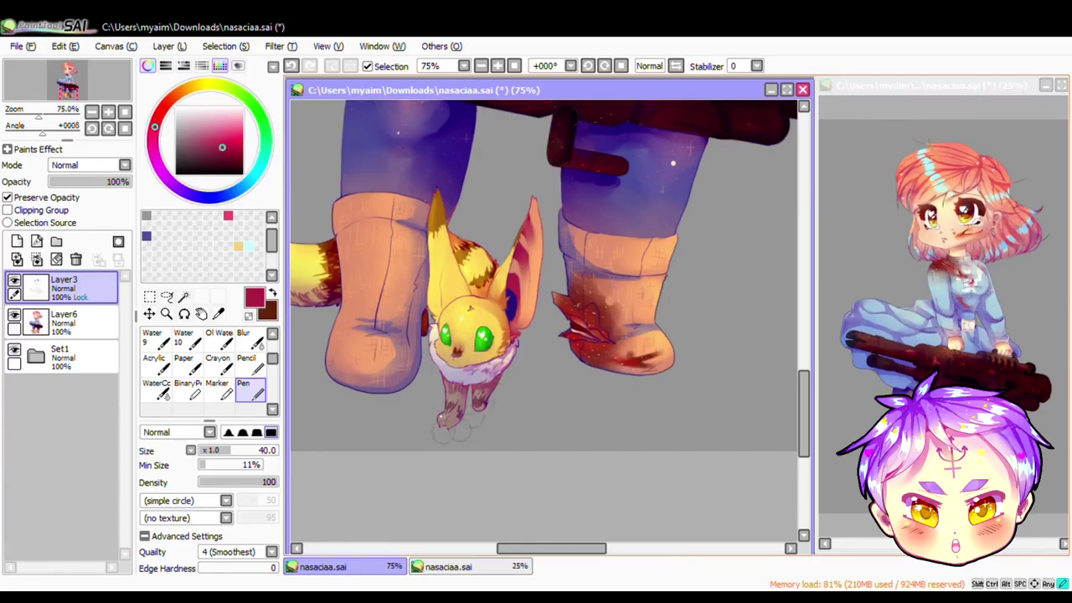
{"action": "scroll", "coordinate": [519, 385], "scroll_direction": "left", "scroll_amount": 3}
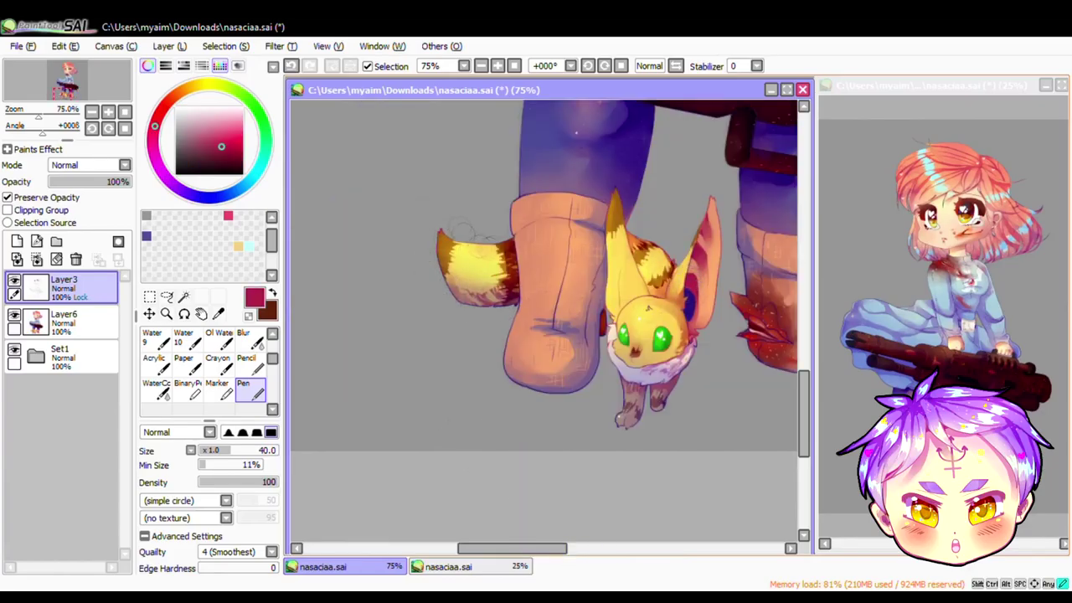
{"action": "left_click", "coordinate": [576, 132], "text": "alt"}
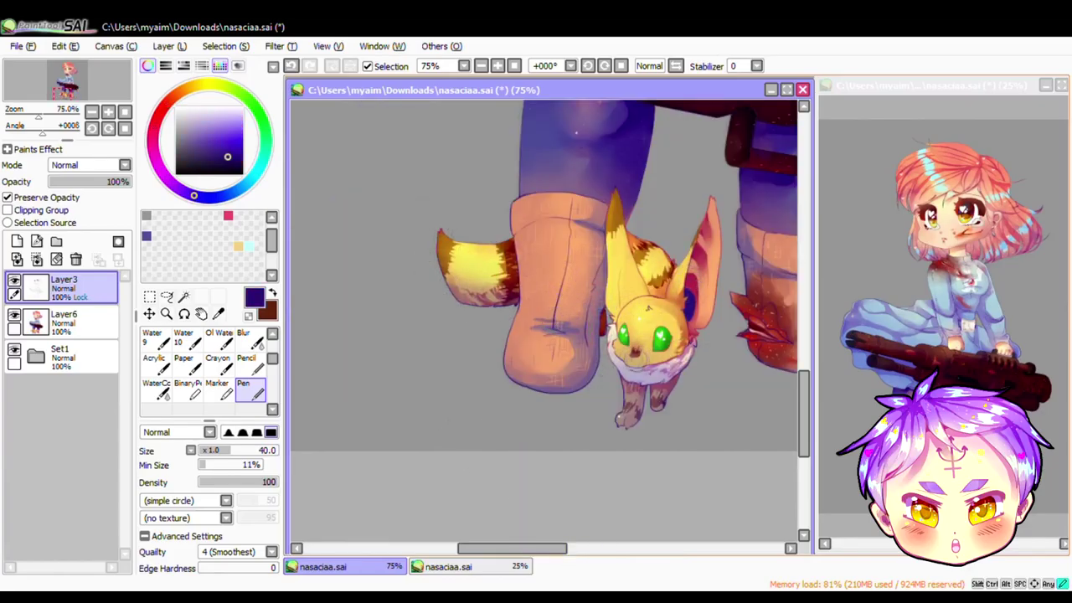
Step: Merge the Layer3 line art into Layer6 and delete the Set1 folder
{"action": "key", "text": "Page_Down"}
{"action": "key", "text": "Page_Down"}
{"action": "key", "text": "Page_Down"}
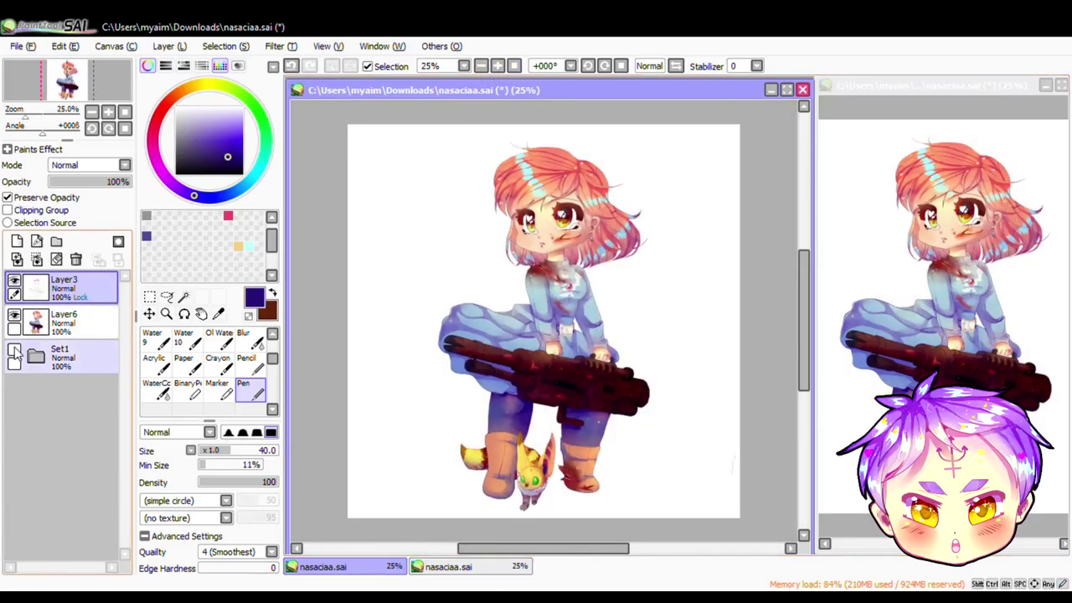
{"action": "left_click", "coordinate": [16, 356]}
{"action": "left_click", "coordinate": [50, 344]}
{"action": "key", "text": "Delete"}
{"action": "key", "text": "ctrl+e"}
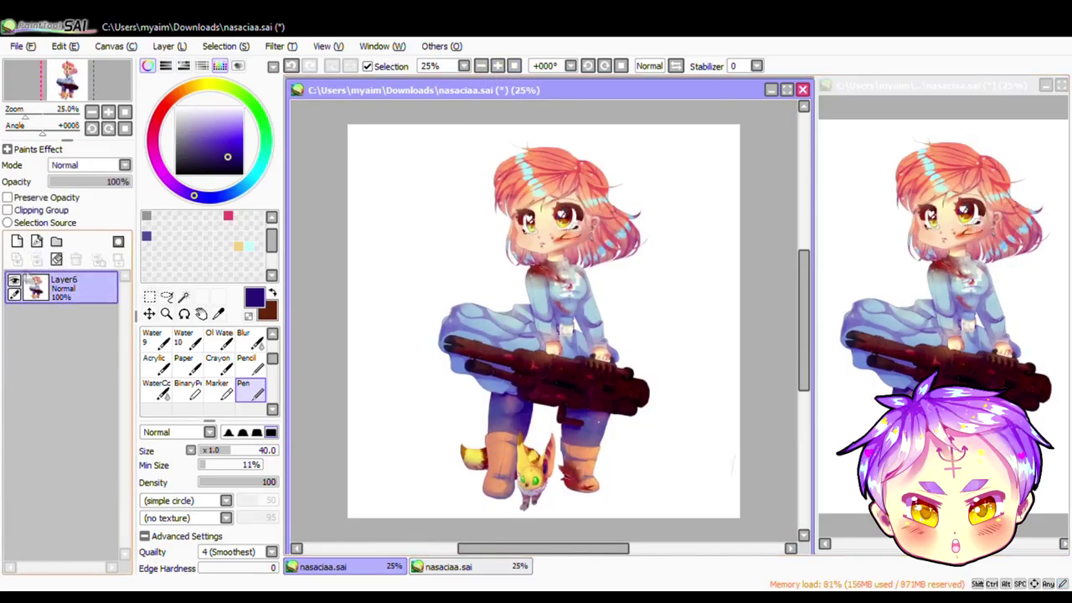
Step: Undo the deletion of the Set1 folder and make it visible
{"action": "key", "text": "ctrl+z"}
{"action": "key", "text": "ctrl+z"}
{"action": "key", "text": "ctrl+z"}
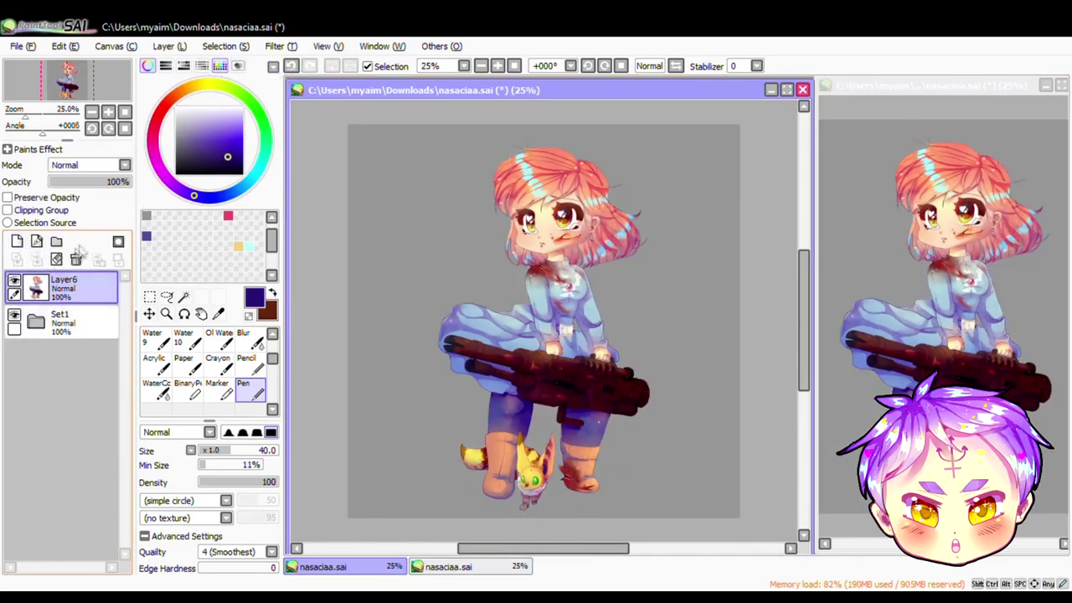
Step: Lasso around the whole figure and create a new layer beneath Layer6
{"action": "left_click", "coordinate": [166, 296]}
{"action": "mouse_move", "coordinate": [503, 126]}
{"action": "left_mouse_down"}
{"action": "mouse_move", "coordinate": [360, 469]}
{"action": "mouse_move", "coordinate": [519, 127]}
{"action": "left_mouse_up"}
{"action": "key", "text": "ctrl+t"}
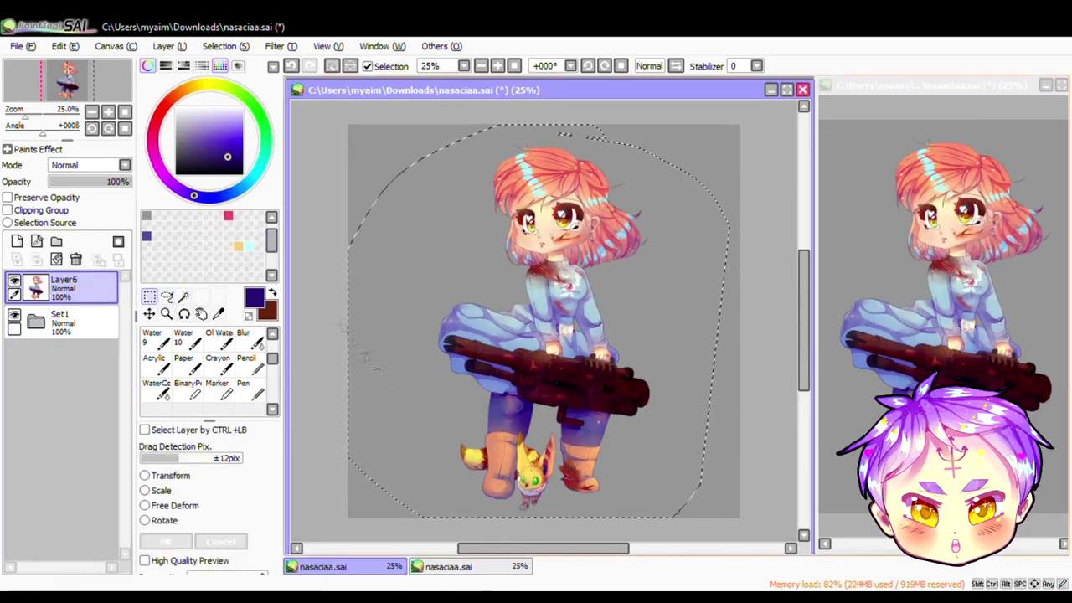
{"action": "key", "text": "ctrl+shift+n"}
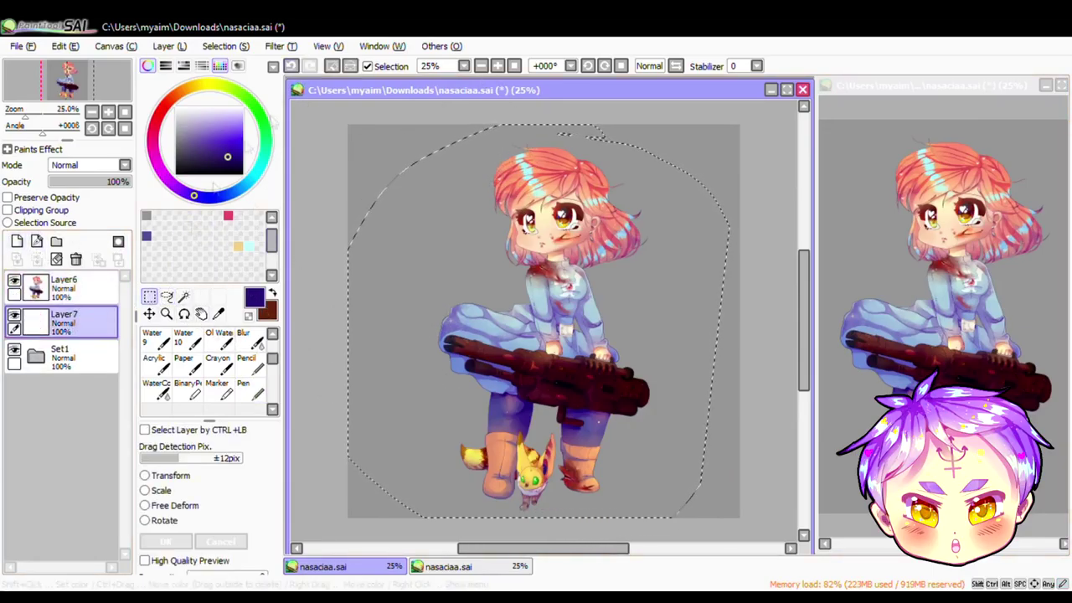
Step: Apply a transform to Layer6 without altering the figure, so the selection shrinks to the artwork's silhouette
{"action": "key", "text": "ctrl+t"}
{"action": "left_click", "coordinate": [63, 285]}
{"action": "key", "text": "ctrl+t"}
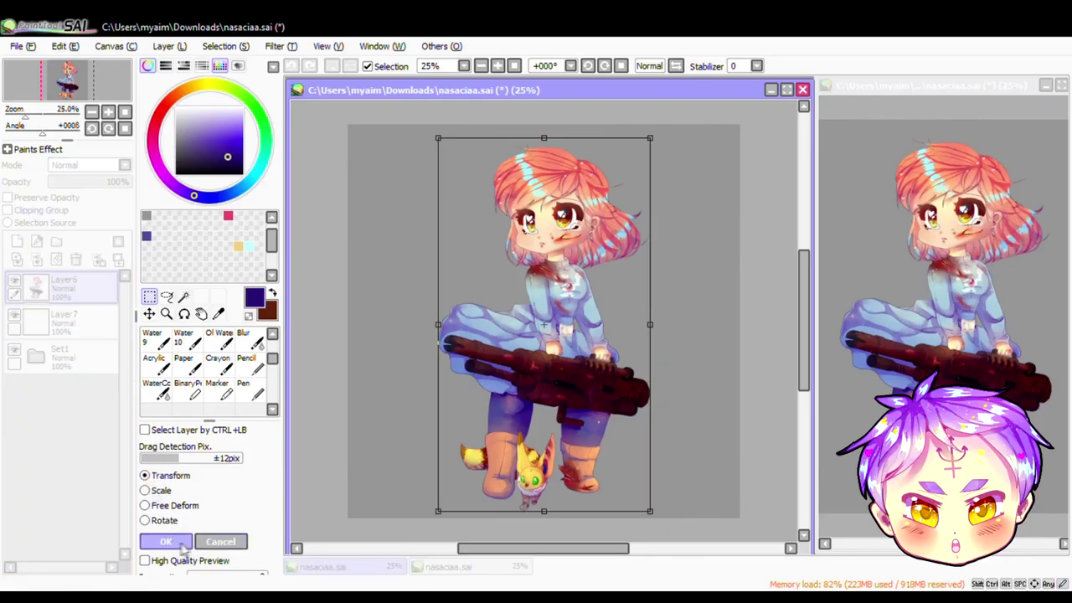
{"action": "left_click", "coordinate": [181, 543]}
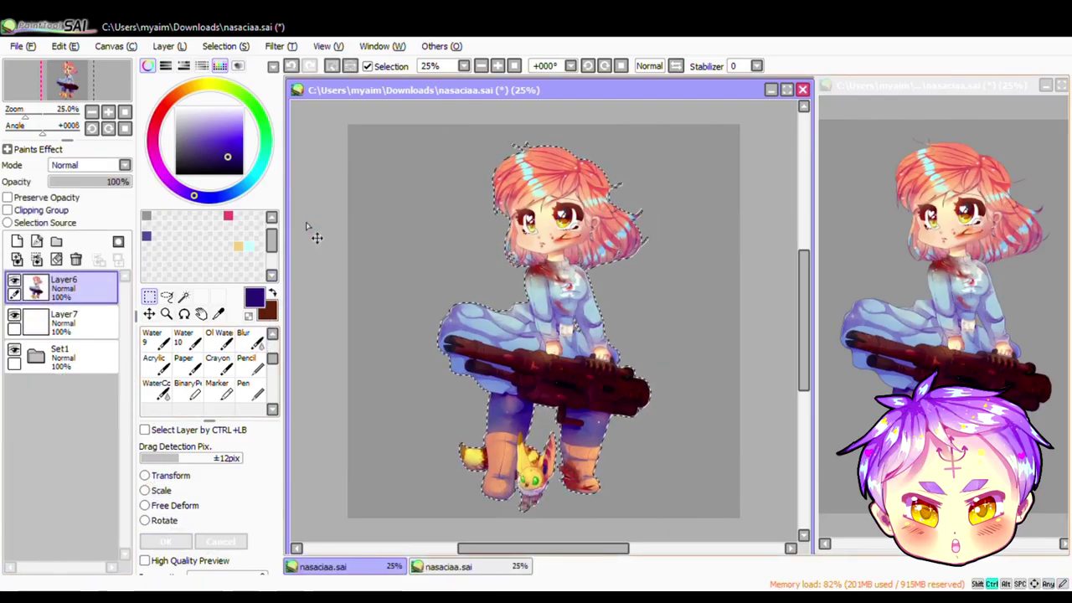
Step: Fill the slightly enlarged silhouette on Layer7 with white using the Bucket, and clear the selection
{"action": "left_click", "coordinate": [63, 318]}
{"action": "left_click", "coordinate": [242, 109]}
{"action": "scroll", "coordinate": [209, 368], "scroll_direction": "up", "scroll_amount": 2}
{"action": "left_click", "coordinate": [154, 362]}
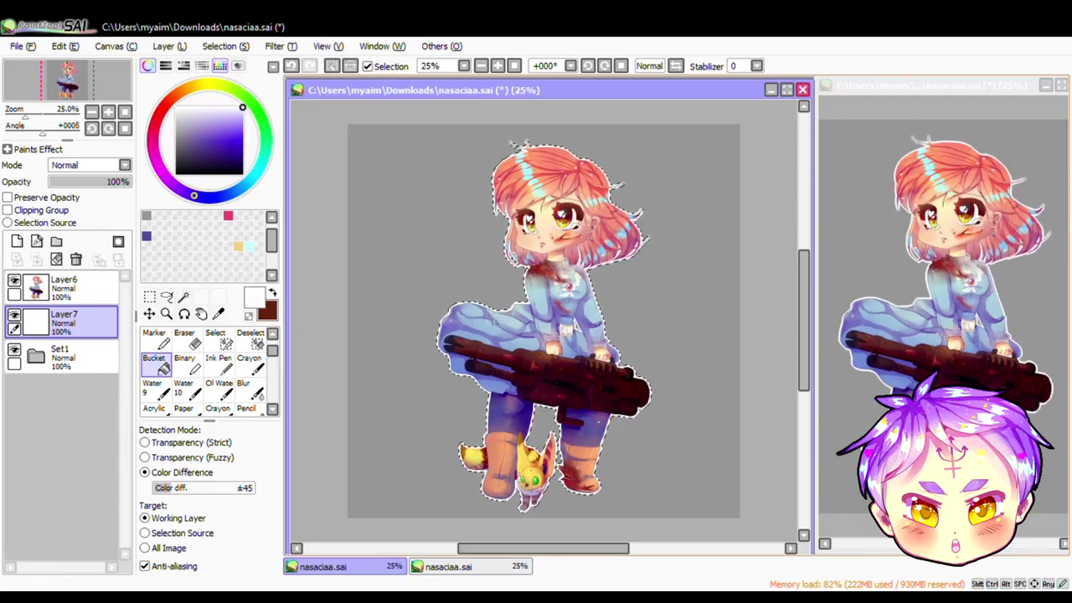
{"action": "key", "text": "l"}
Step: Thicken the white outline around the loose hair strands at the crown with the Pen at size 8 and stabilizer S-5
{"action": "left_click", "coordinate": [497, 65]}
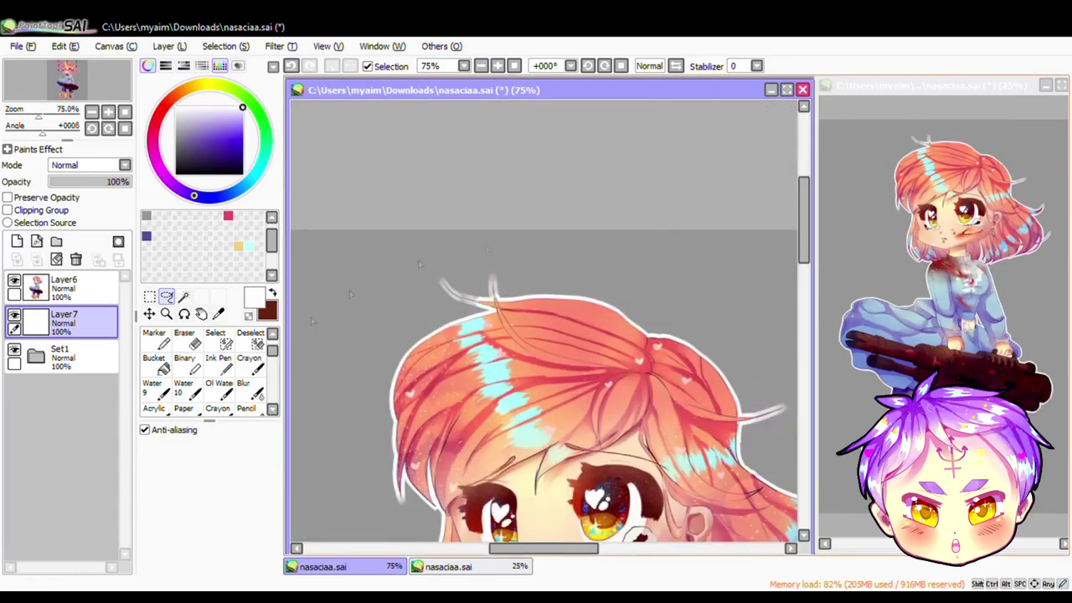
{"action": "key", "text": "n"}
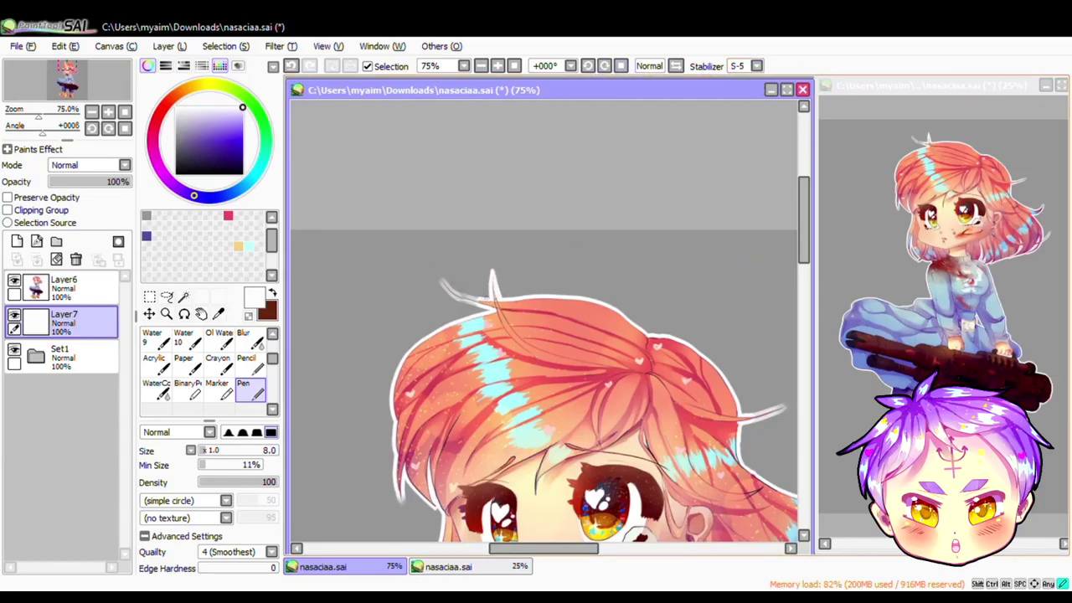
{"action": "scroll", "coordinate": [468, 302], "scroll_direction": "down", "scroll_amount": 3}
{"action": "key", "text": "ctrl+z"}
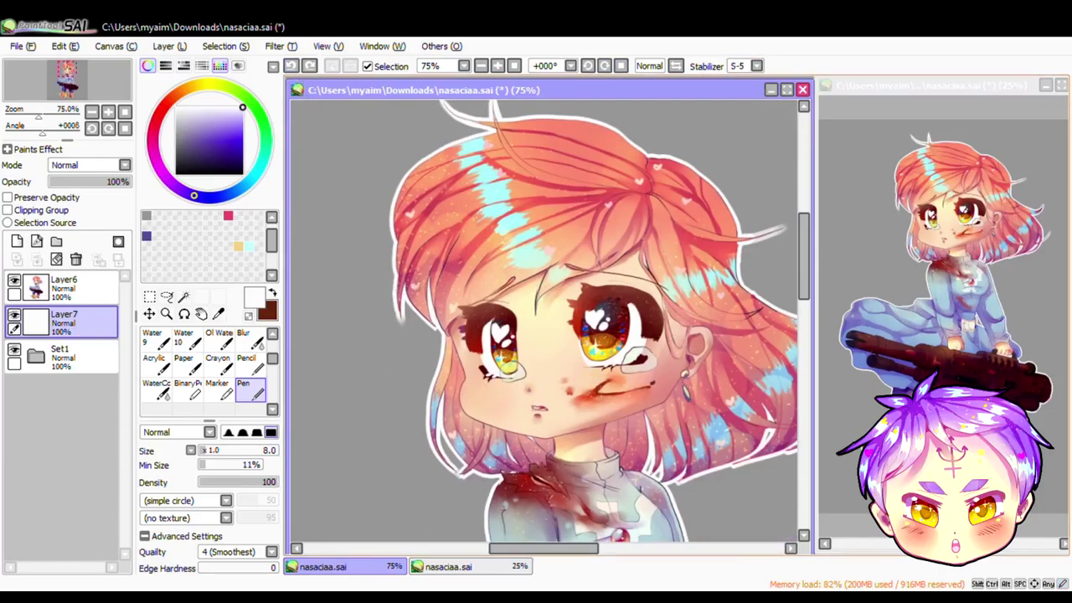
{"action": "left_click_drag", "start_coordinate": [395, 312], "coordinate": [409, 341]}
Step: Thicken the white outline around the windblown hair tips with the Pen, and check the border around the rest of the figure
{"action": "scroll", "coordinate": [769, 279], "scroll_direction": "right", "scroll_amount": 3}
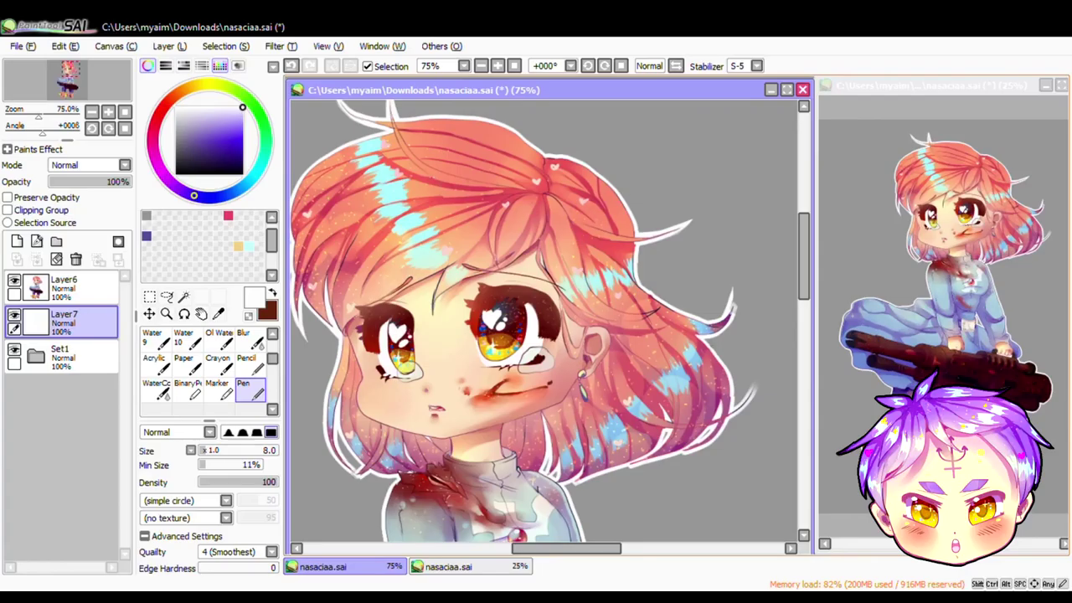
{"action": "scroll", "coordinate": [724, 324], "scroll_direction": "down", "scroll_amount": 3}
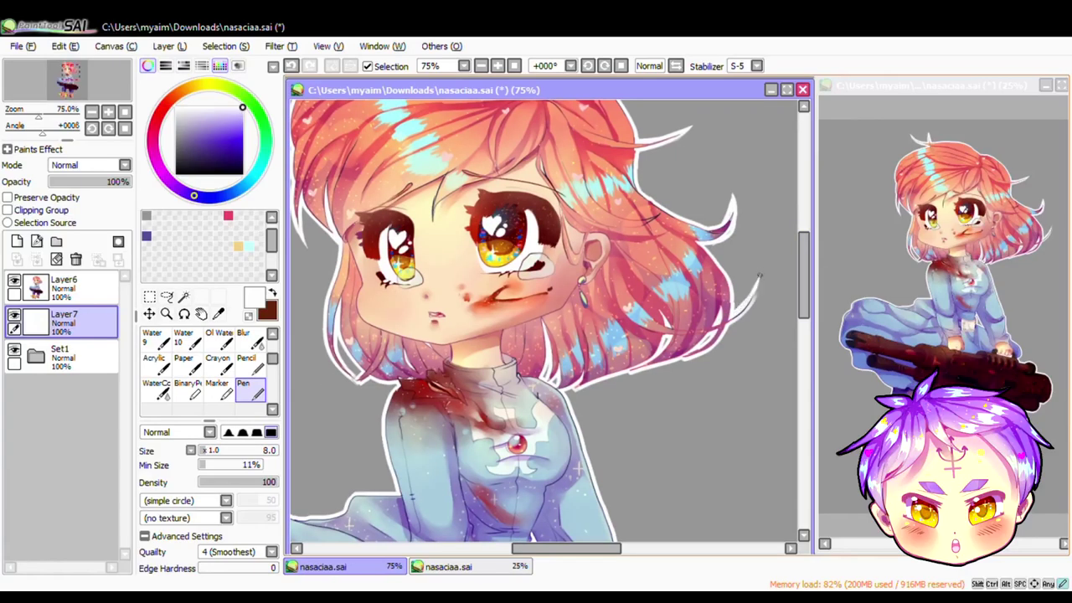
{"action": "scroll", "coordinate": [494, 380], "scroll_direction": "left", "scroll_amount": 3}
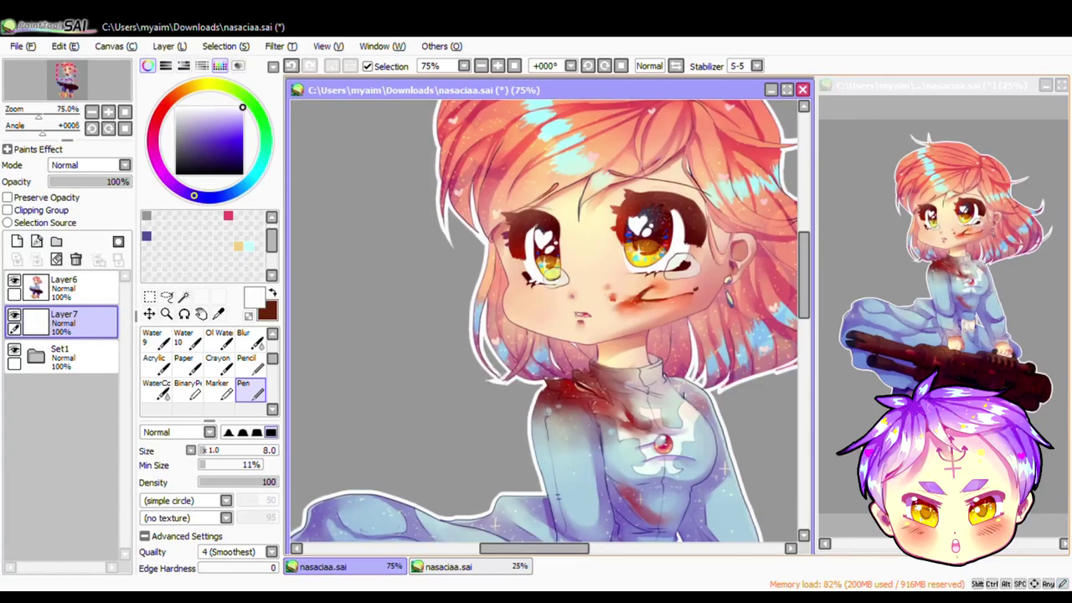
{"action": "scroll", "coordinate": [501, 376], "scroll_direction": "down", "scroll_amount": 15}
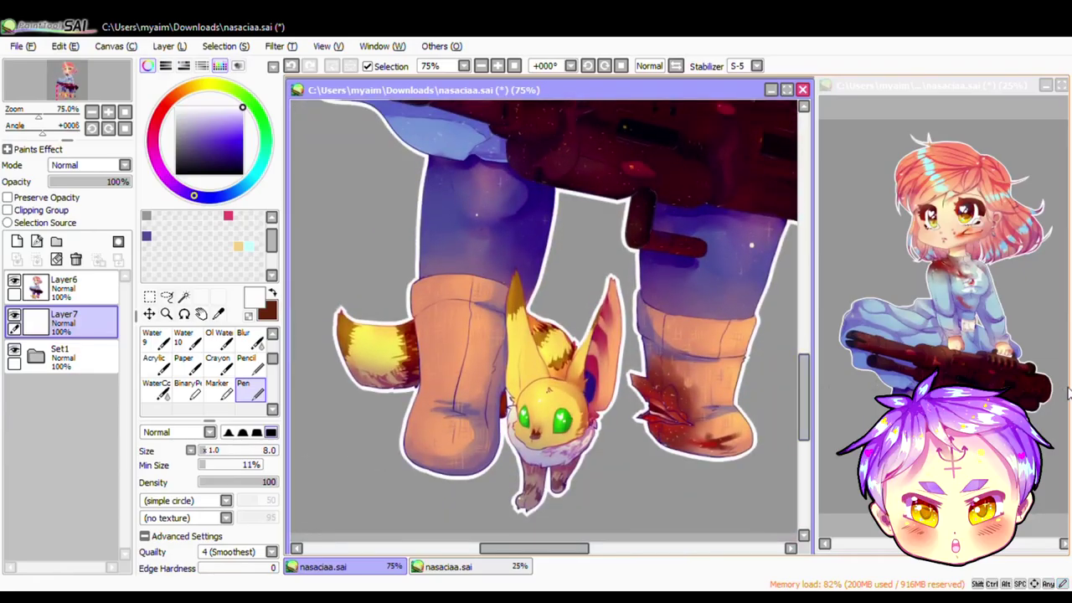
{"action": "scroll", "coordinate": [544, 335], "scroll_direction": "up", "scroll_amount": 10}
{"action": "scroll", "coordinate": [544, 335], "scroll_direction": "down", "scroll_amount": 3}
{"action": "scroll", "coordinate": [544, 335], "scroll_direction": "up", "scroll_amount": 1}
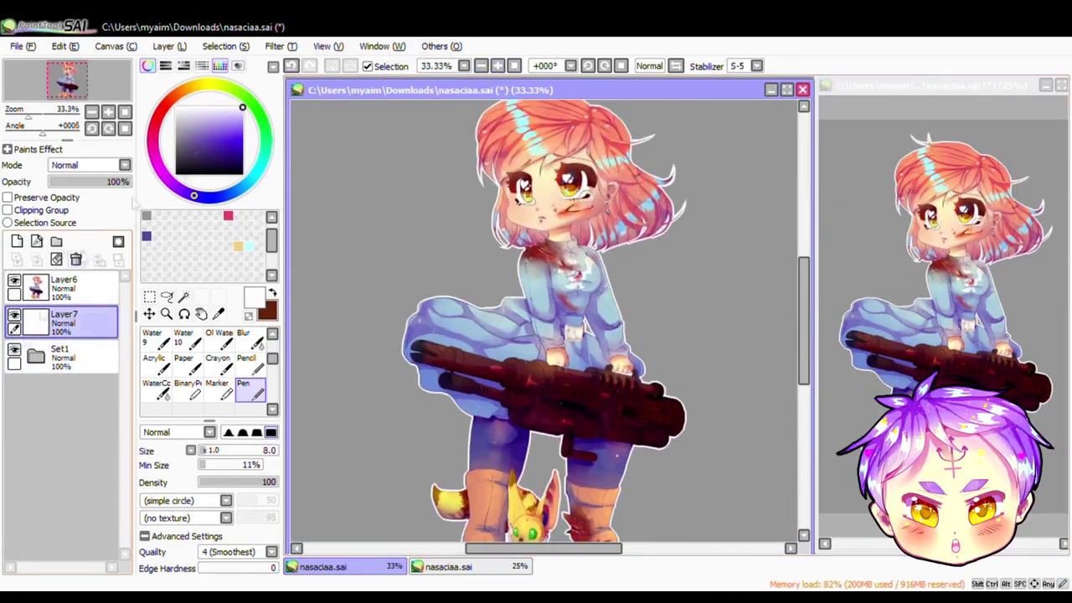
Step: Hide Set1, fill the figure's outline on Layer7 with black using the Bucket, and save the file
{"action": "key", "text": "minus"}
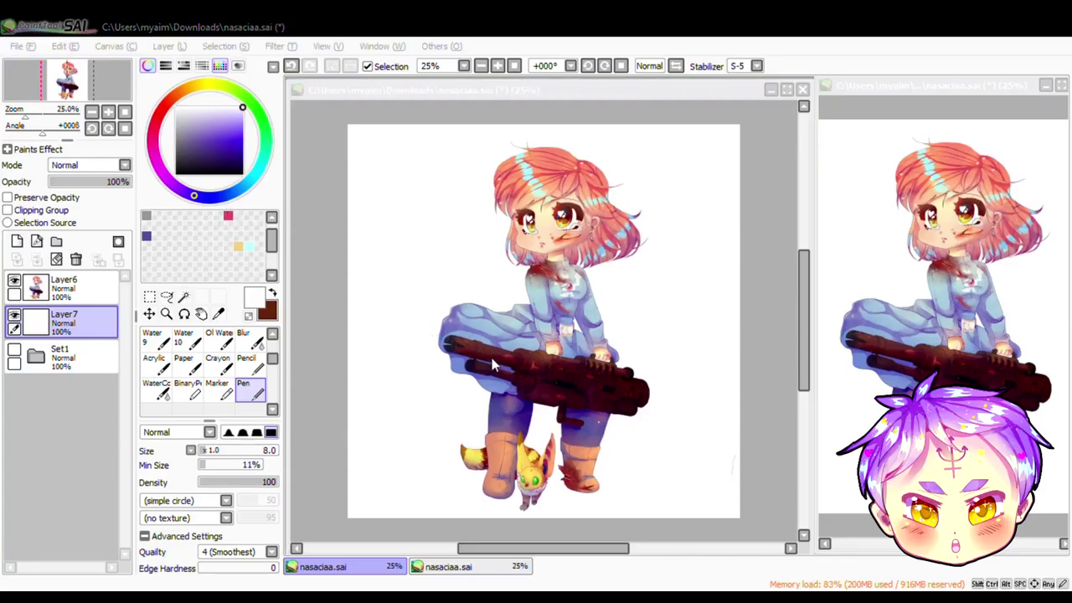
{"action": "left_click", "coordinate": [515, 276]}
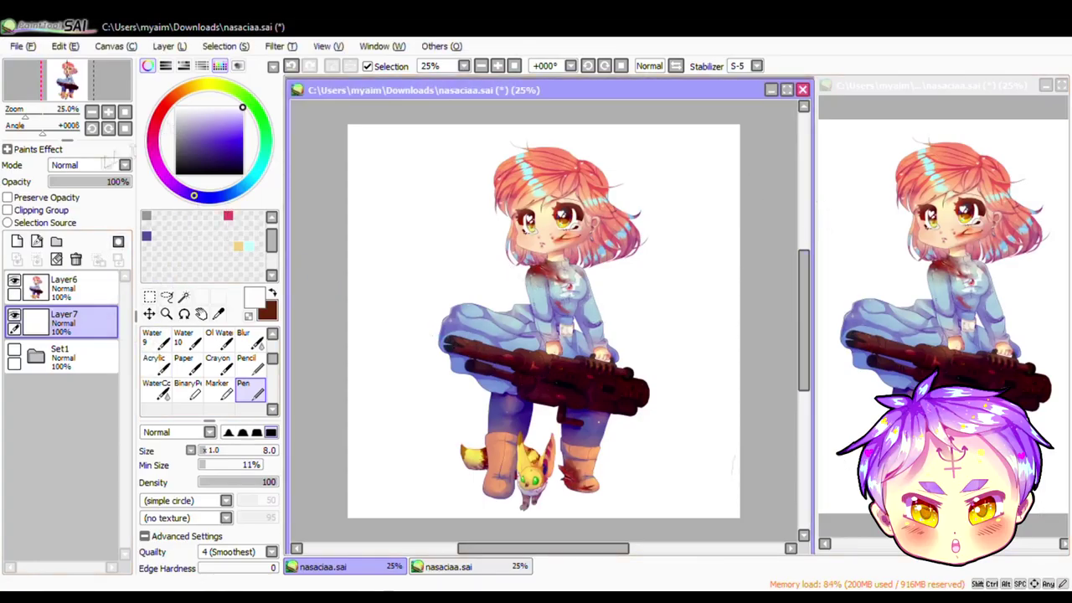
{"action": "left_click", "coordinate": [153, 335]}
{"action": "left_click", "coordinate": [404, 236]}
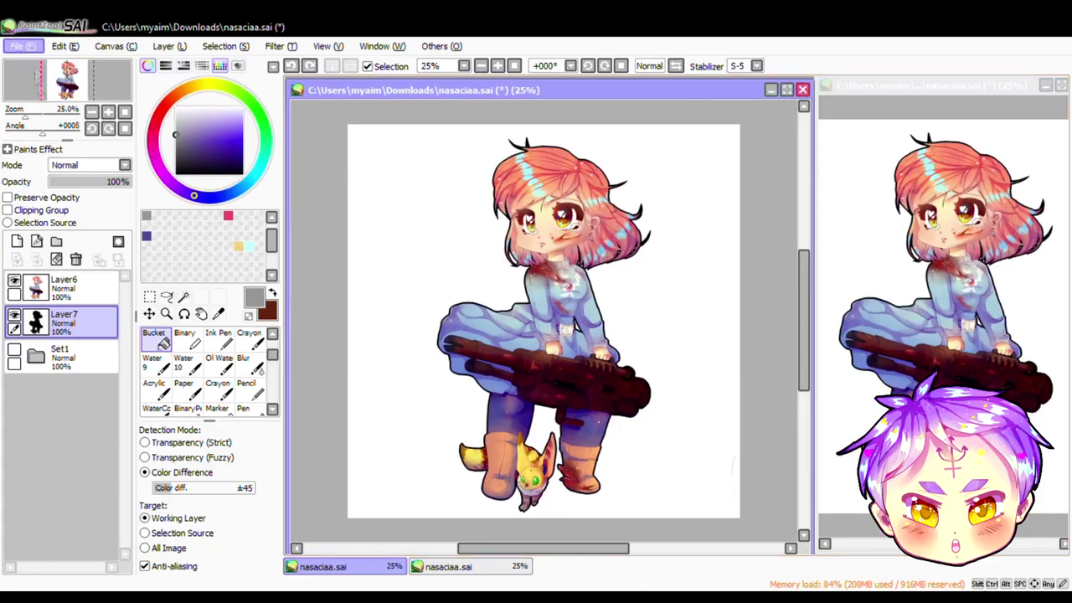
{"action": "key", "text": "ctrl+s"}
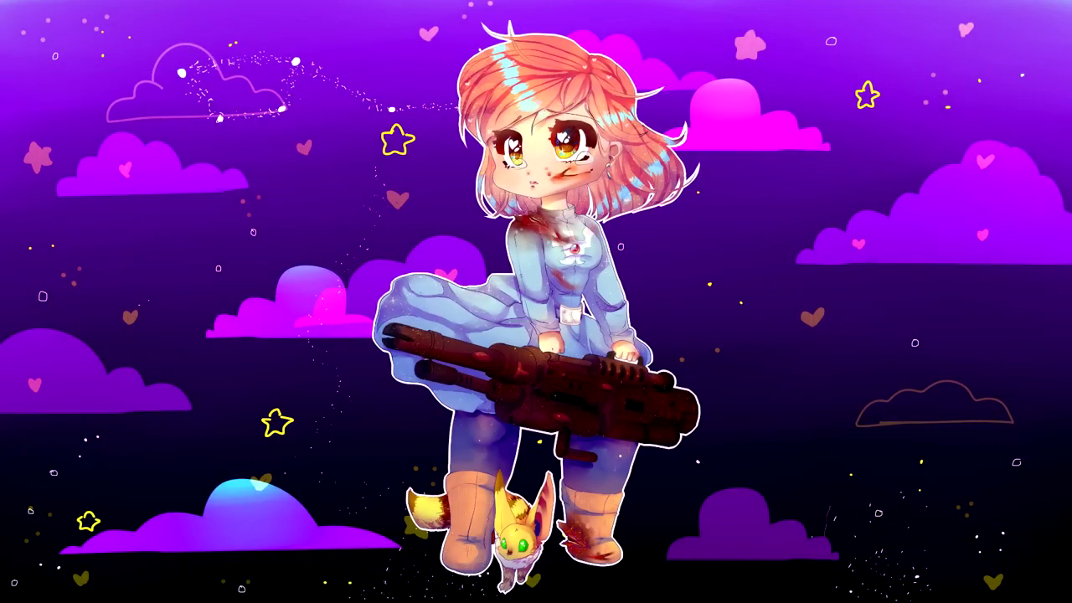